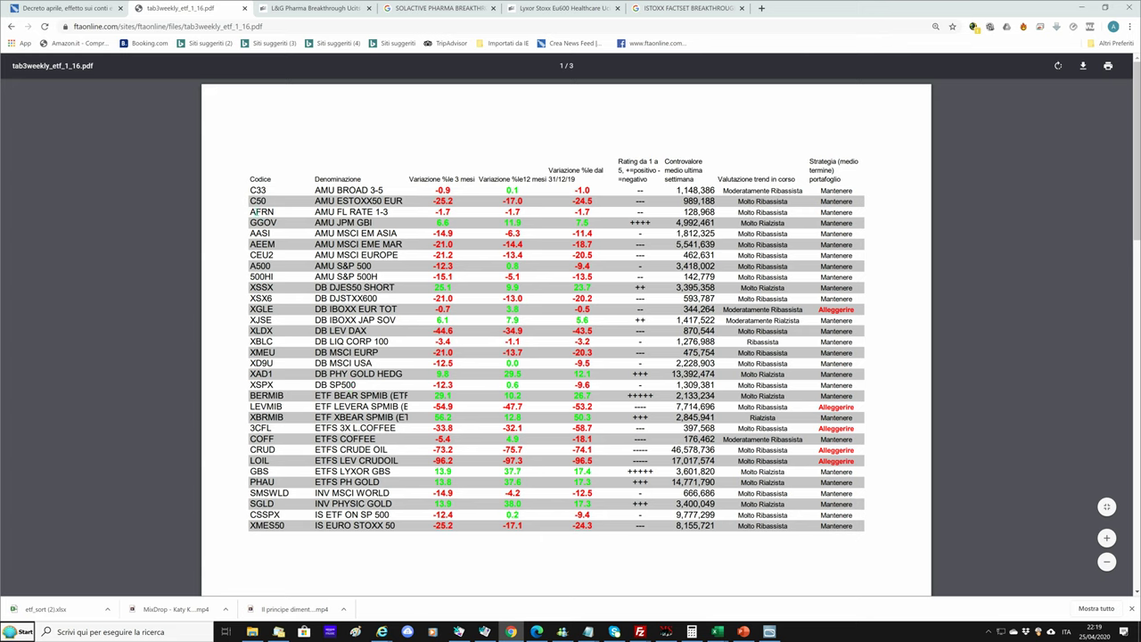
# Examine the AFRN entry and the GGOV rating in the weekly ETF rating and strategy table
pyautogui.doubleClick(256, 212)
pyautogui.moveTo(337, 213); pyautogui.dragTo(373, 212)
pyautogui.moveTo(631, 222); pyautogui.dragTo(653, 223)
# Return to the Portafoglio ETF page and open the 24/04/2020 report on the 100 best ETFs in absolute terms, enlarged for reading
pyautogui.click(11, 26)
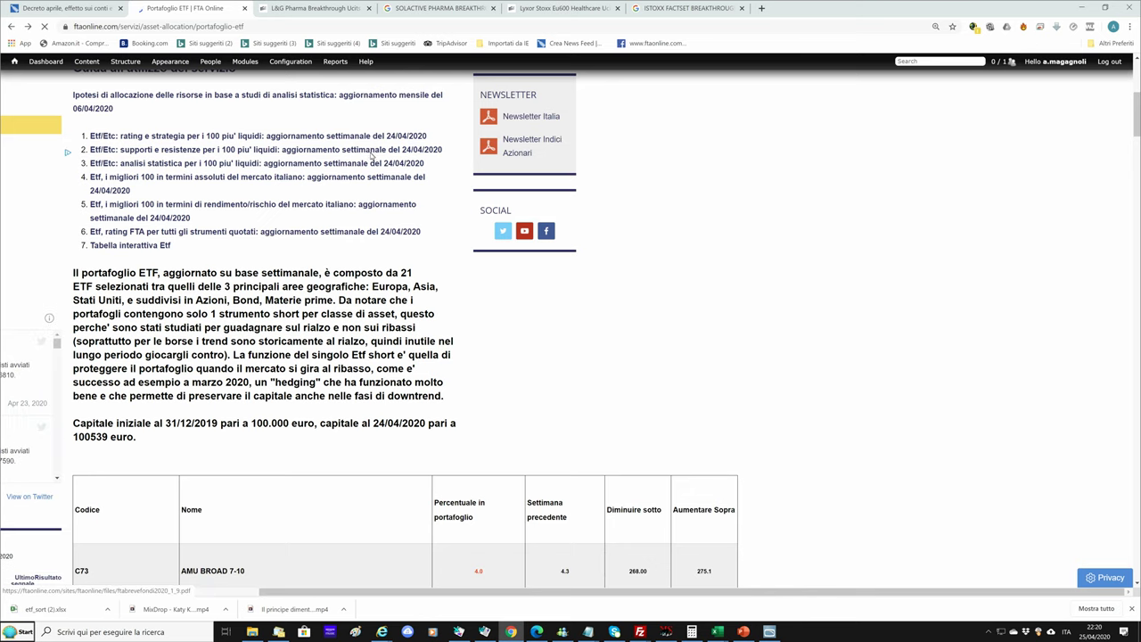
pyautogui.scroll(1, 147, 250)
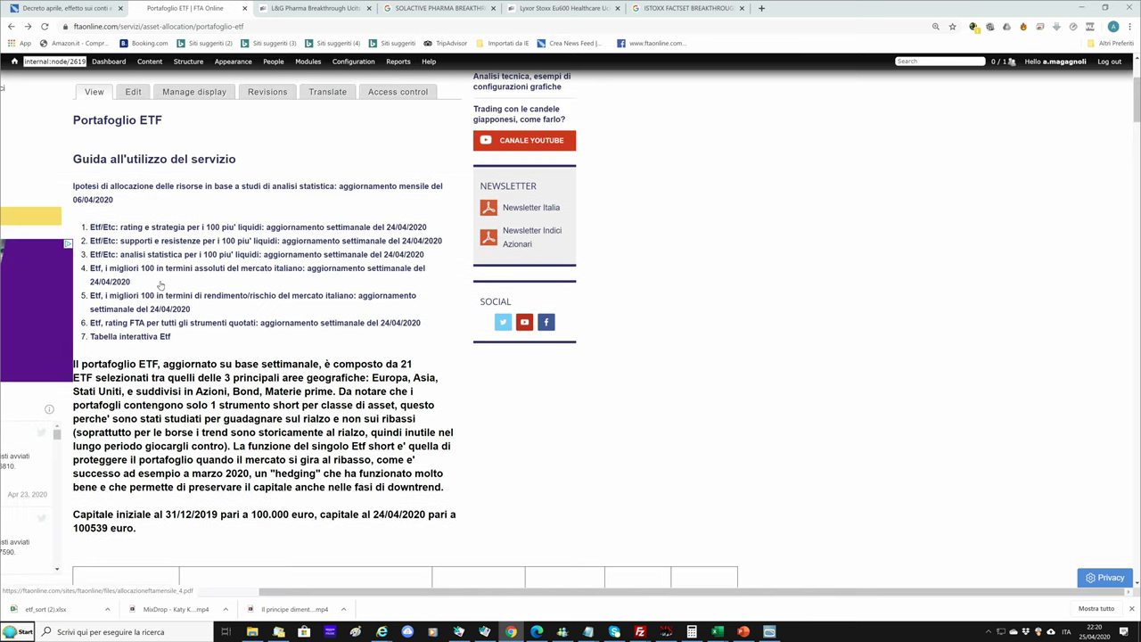
pyautogui.click(144, 299)
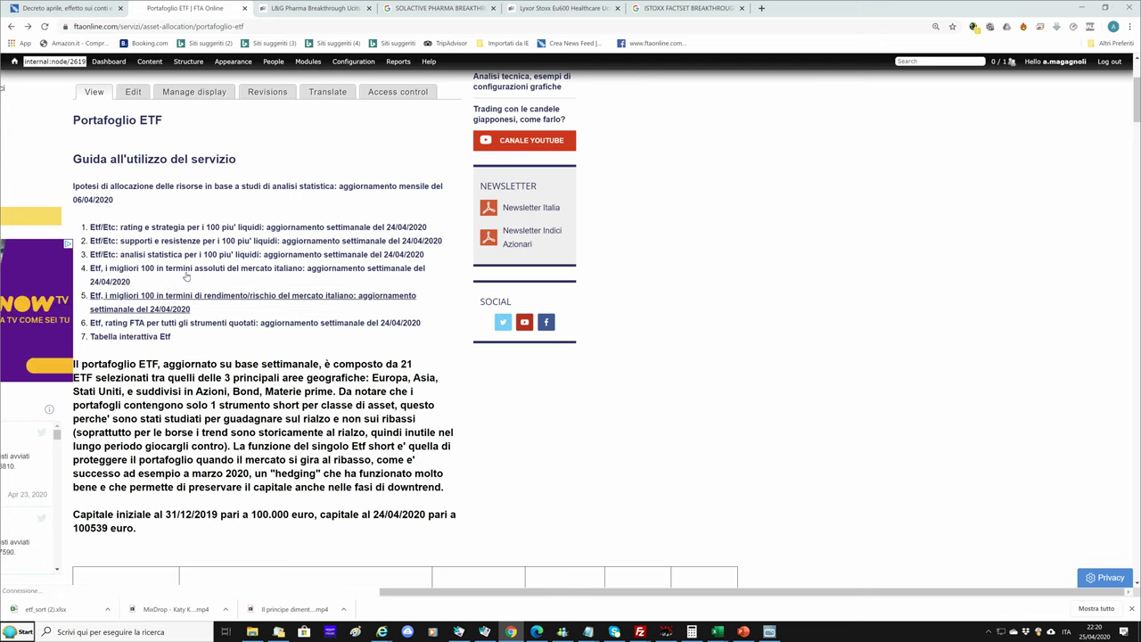
pyautogui.click(236, 275)
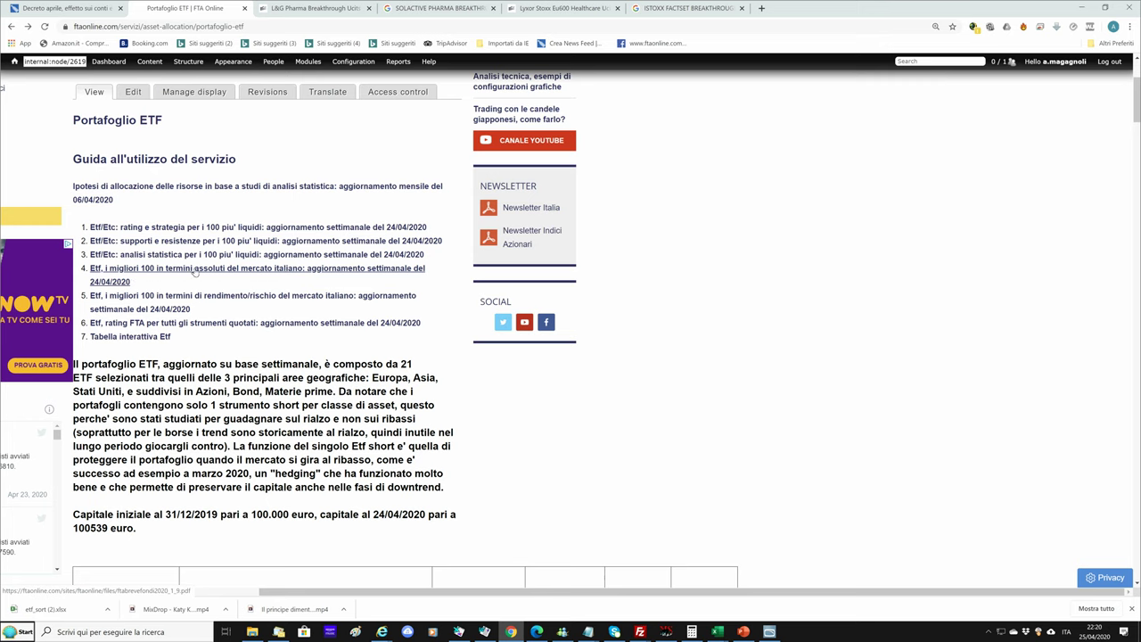
pyautogui.click(195, 271)
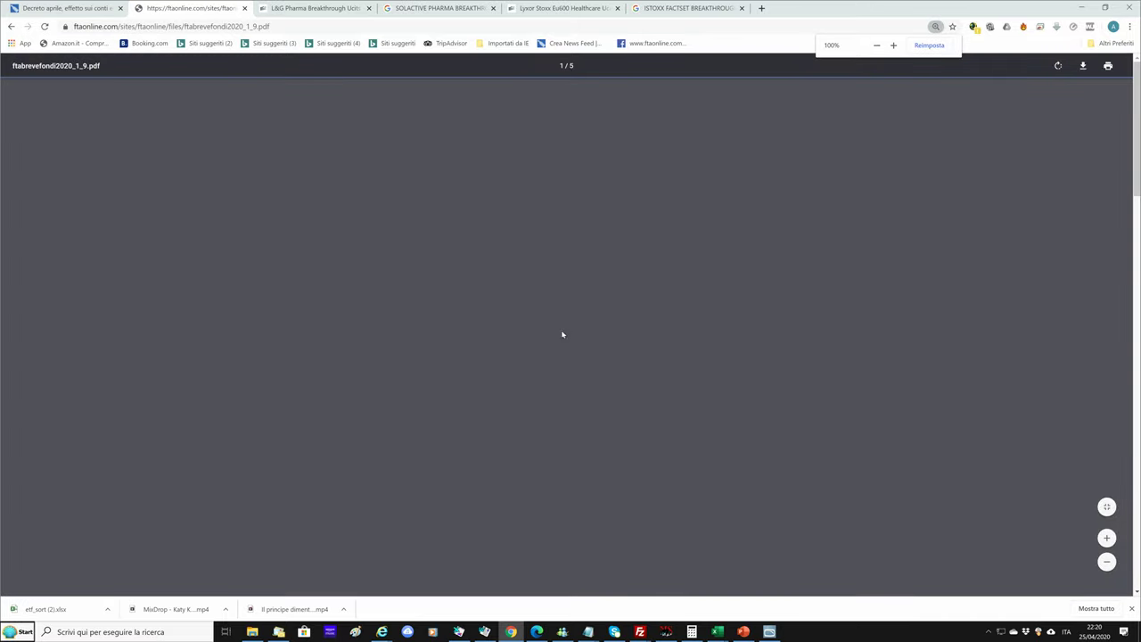
pyautogui.hotkey('ctrl', '+')
pyautogui.hotkey('ctrl', '+')
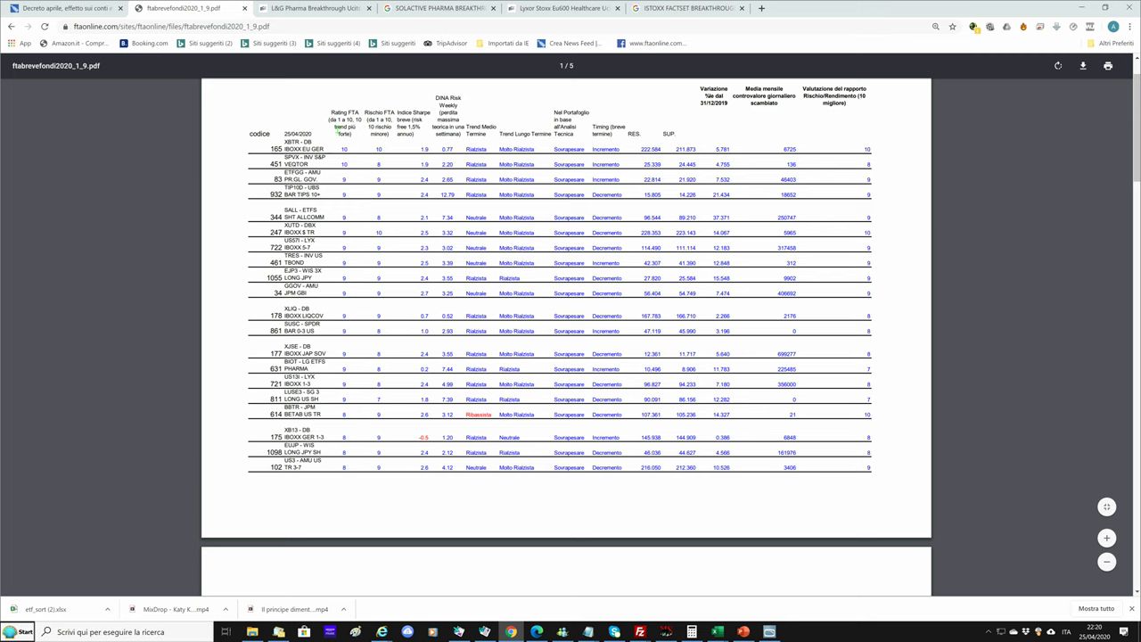
# Examine the Rating FTA heading, the first ETF's portfolio and timing advice, and the top rows' risk/return scores
pyautogui.moveTo(332, 112); pyautogui.dragTo(360, 130)
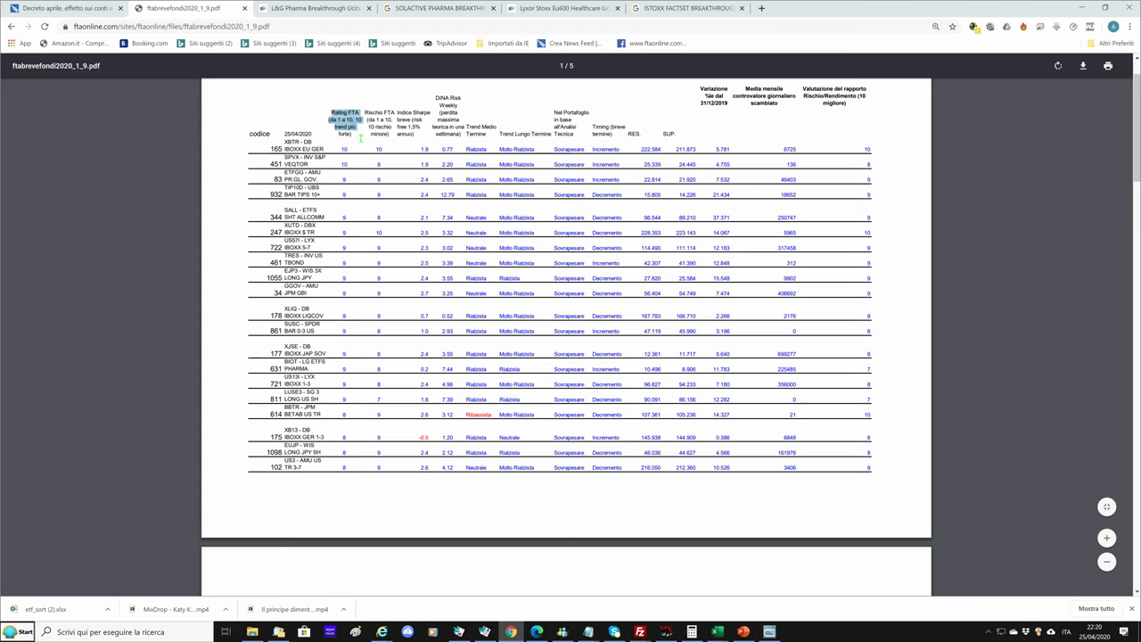
pyautogui.scroll(1, 366, 199)
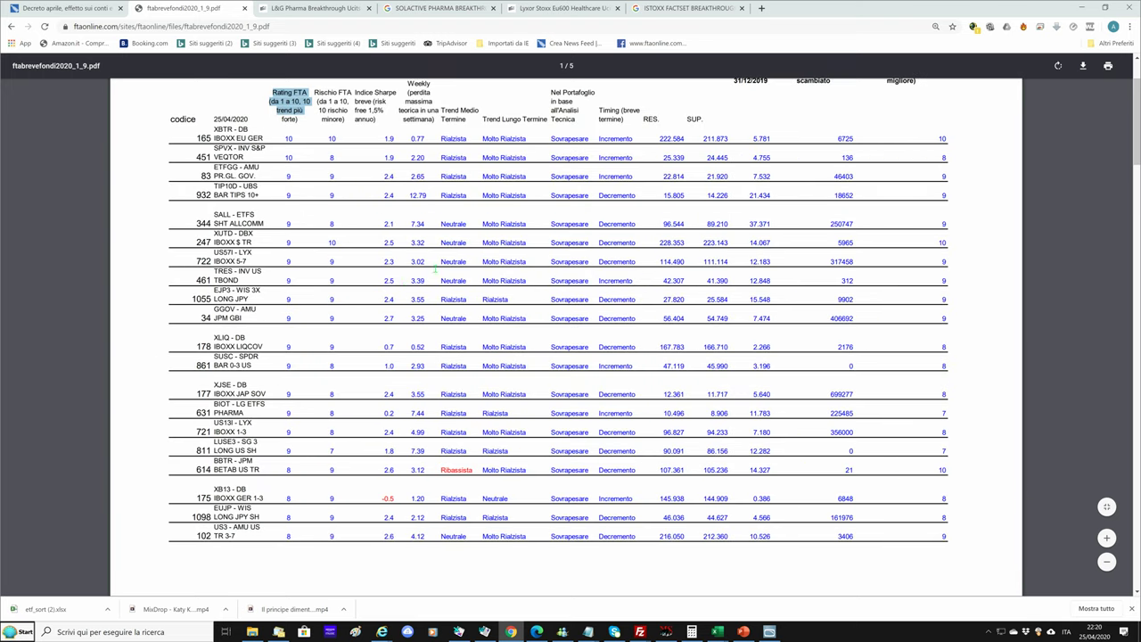
pyautogui.scroll(1, 396, 242)
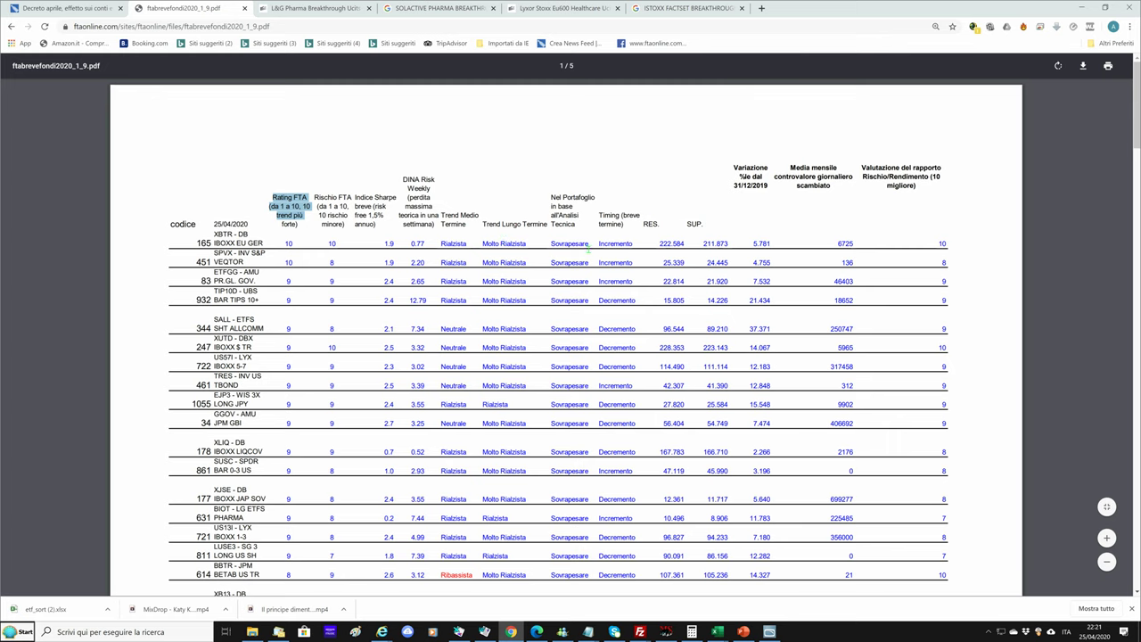
pyautogui.doubleClick(567, 243)
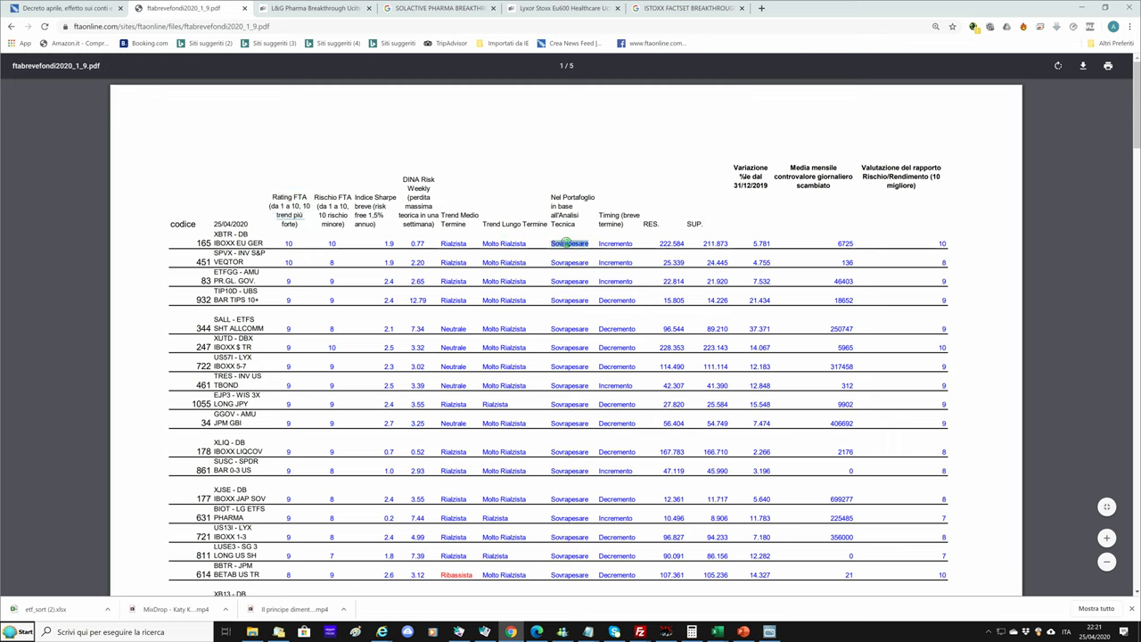
pyautogui.doubleClick(607, 243)
pyautogui.moveTo(932, 245); pyautogui.dragTo(925, 290)
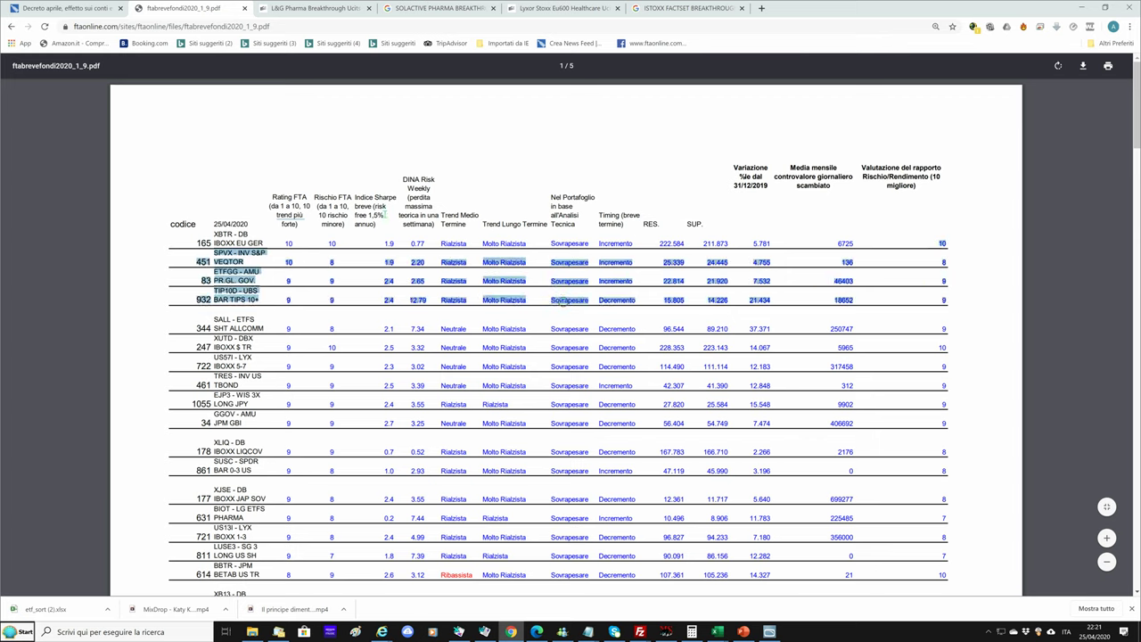
pyautogui.click(457, 330)
# Return to the Portafoglio ETF page, download the Tabella interattiva Etf and open it in Excel with editing enabled
pyautogui.hotkey('alt', 'Left')
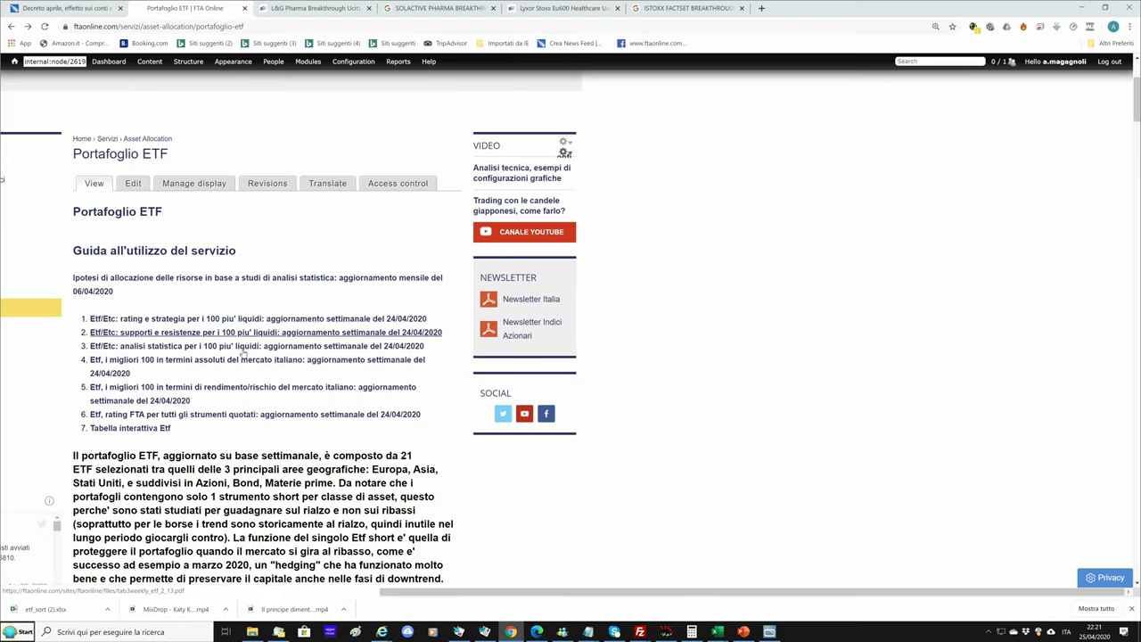
pyautogui.scroll(-1, 225, 345)
pyautogui.click(136, 340)
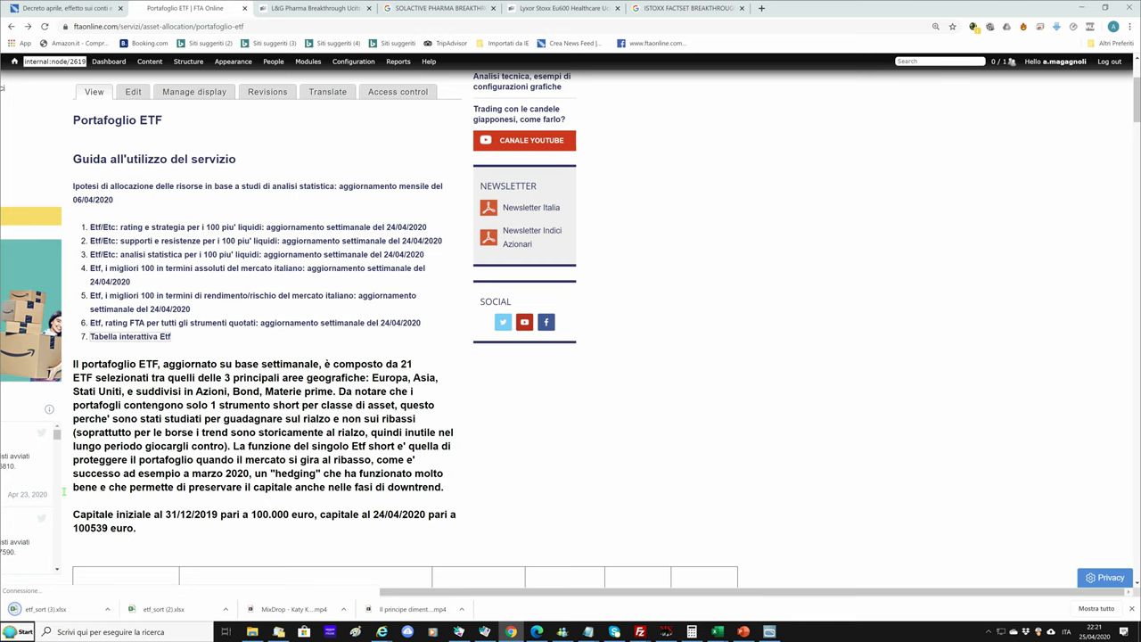
pyautogui.click(54, 612)
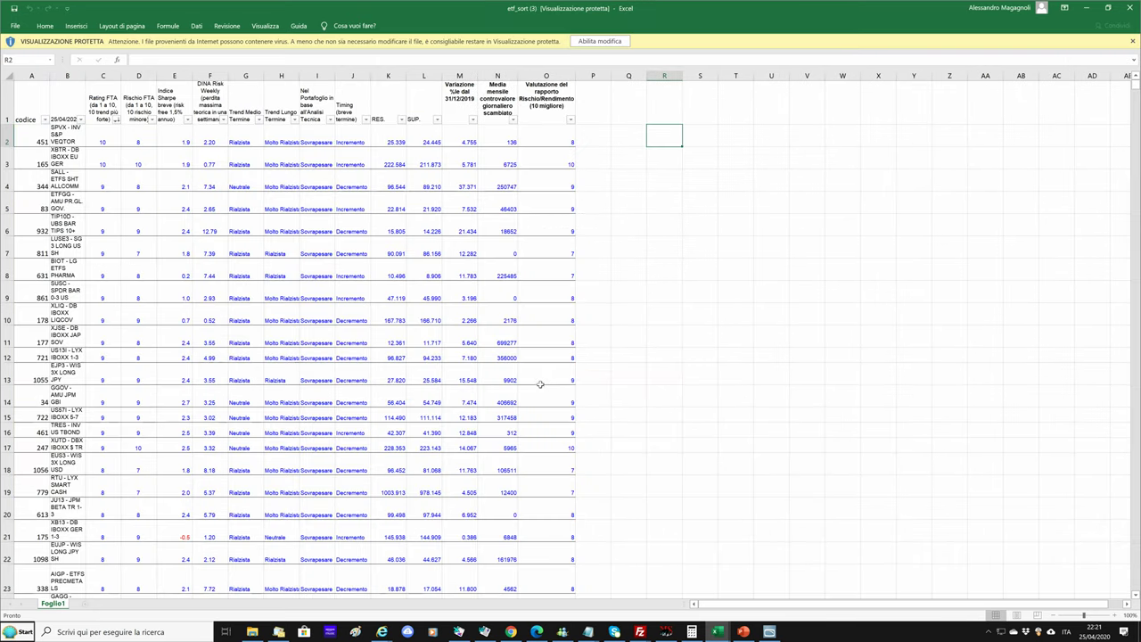
pyautogui.click(612, 44)
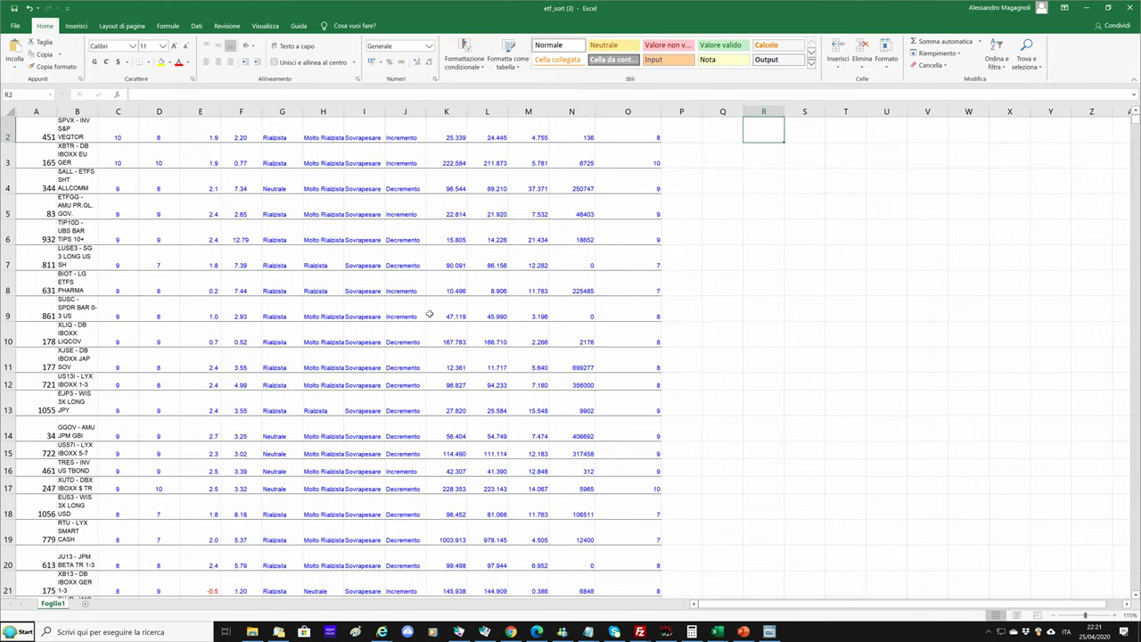
# Sort the ETF table by Valutazione del rapporto Rischio/Rendimento from largest to smallest
pyautogui.scroll(1, 458, 267)
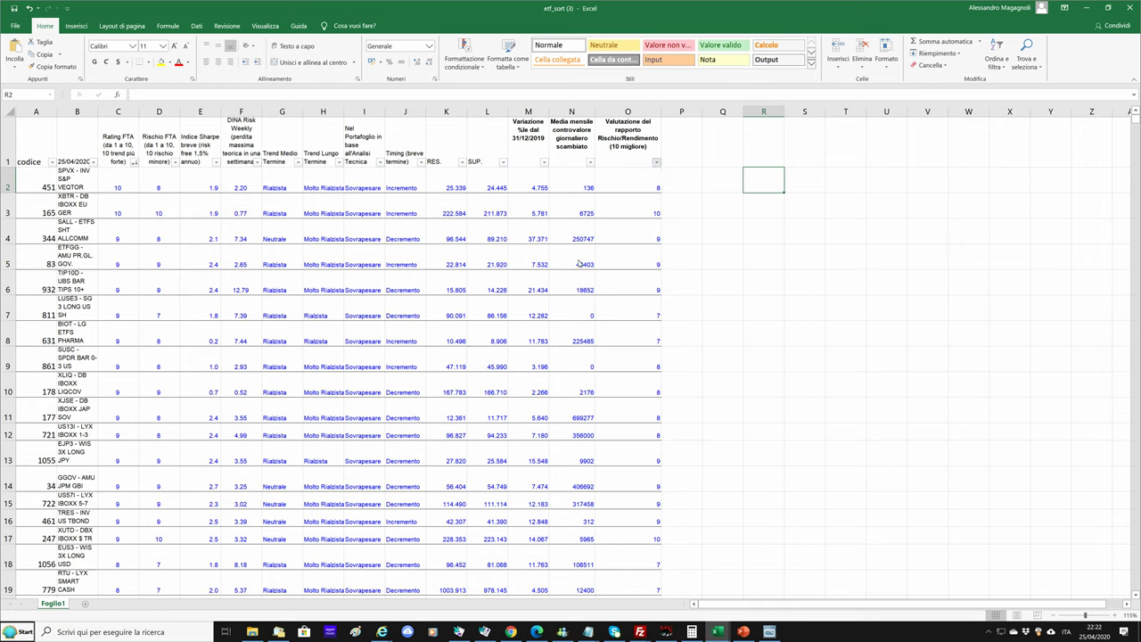
pyautogui.click(657, 163)
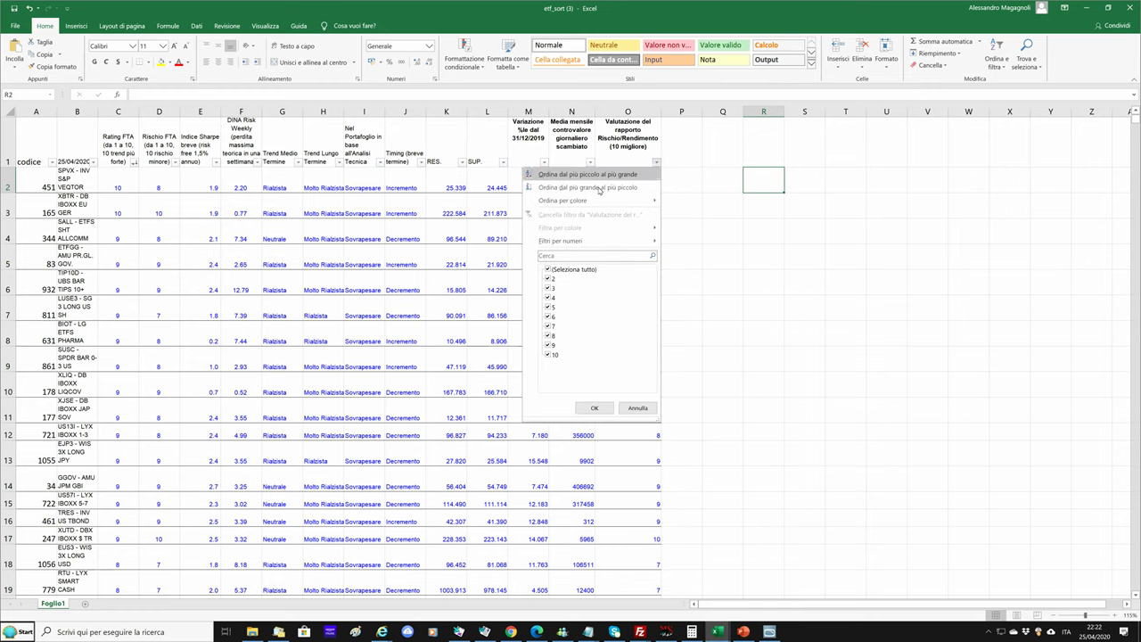
pyautogui.click(597, 187)
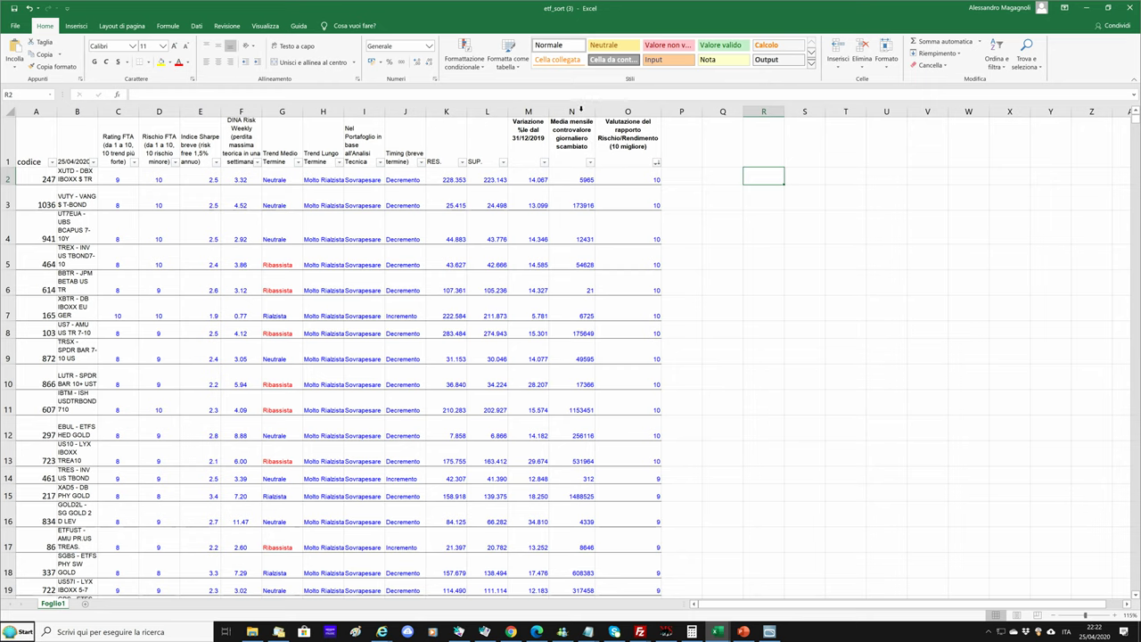
# Inspect the average daily traded value column, checking the VUTY and BBTR rows
pyautogui.click(579, 111)
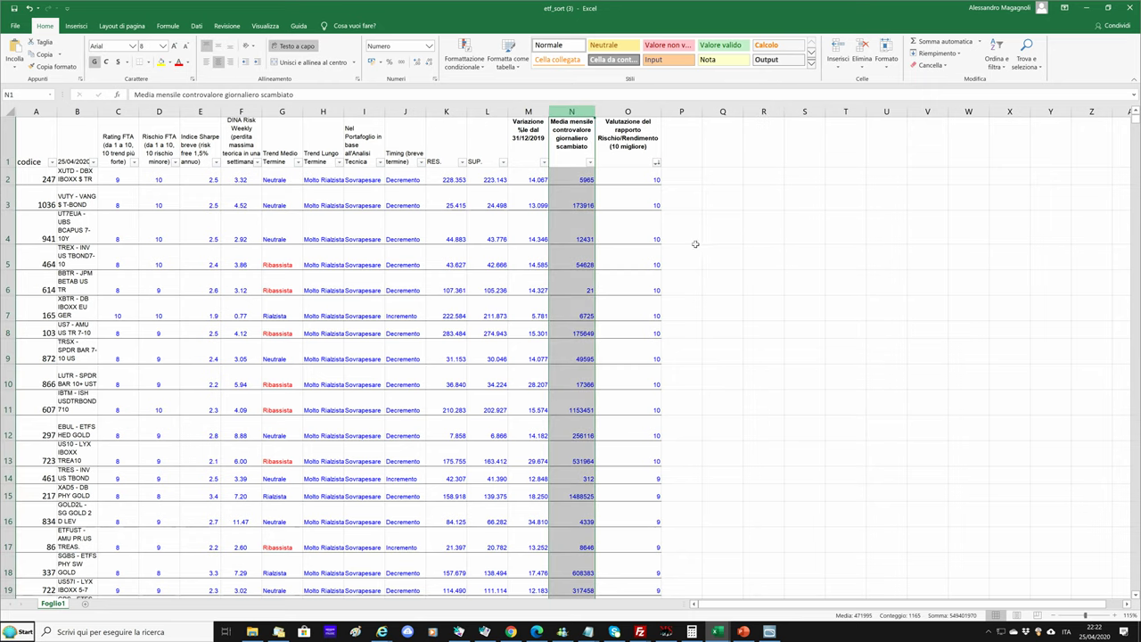
pyautogui.click(580, 202)
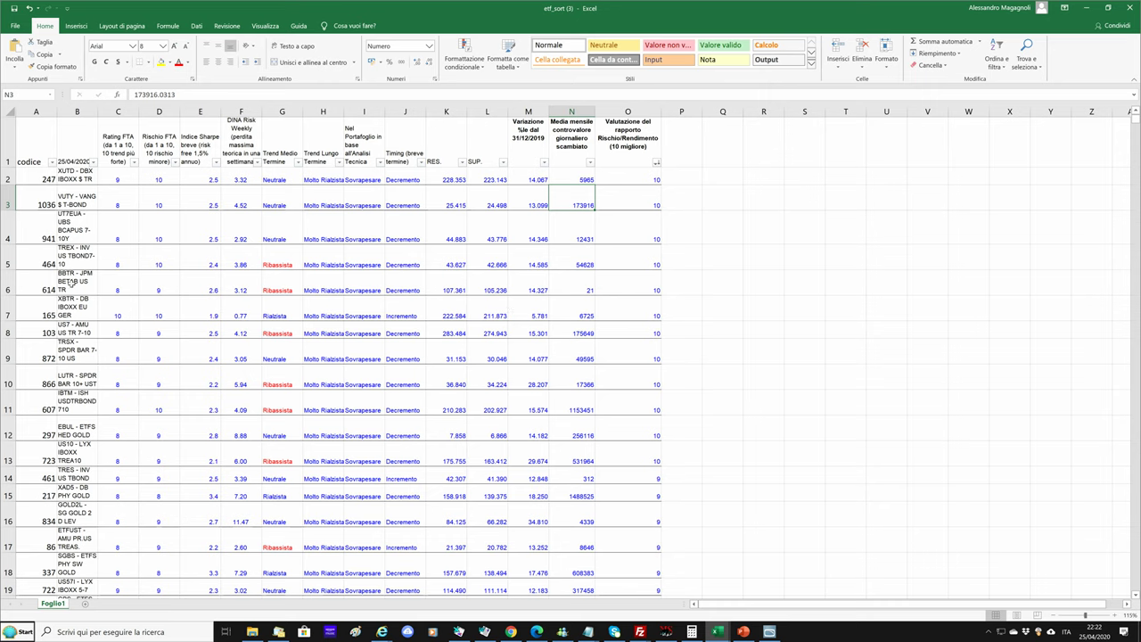
pyautogui.click(72, 283)
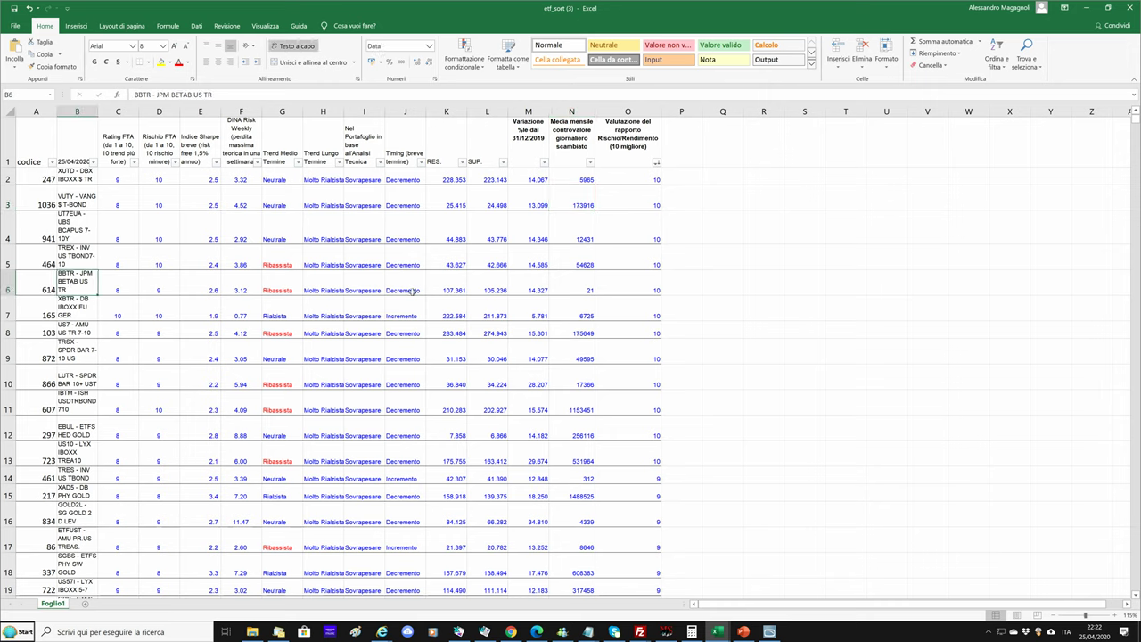
pyautogui.click(579, 290)
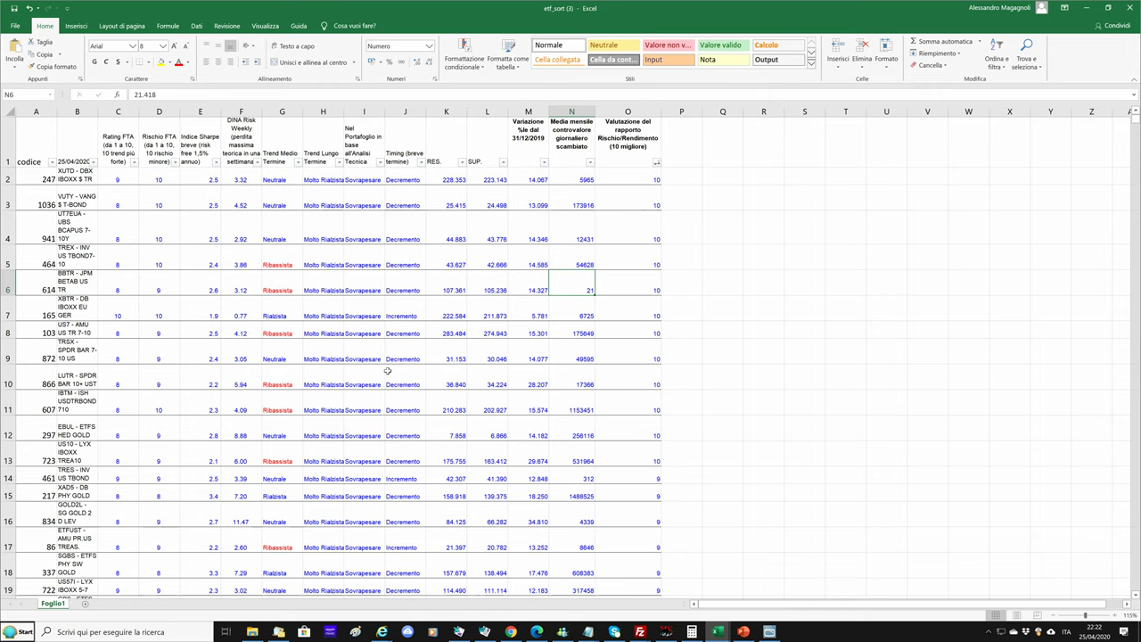
# Auto-fit the width of the Trend Lungo Termine column and look through the sorted ETF rows
pyautogui.doubleClick(343, 109)
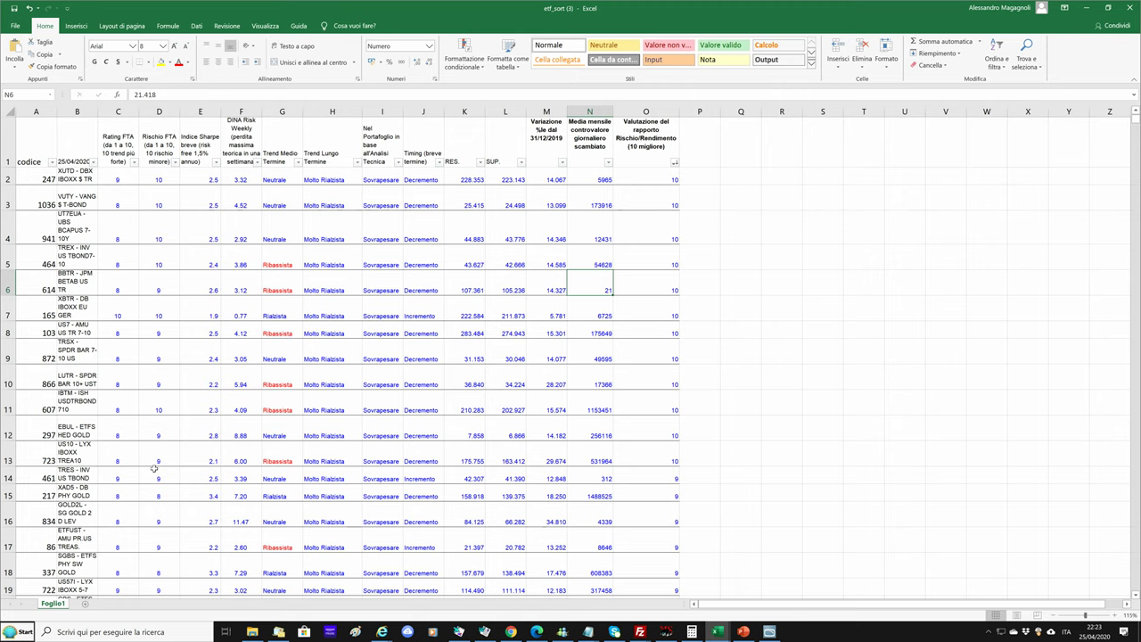
pyautogui.scroll(-3, 159, 421)
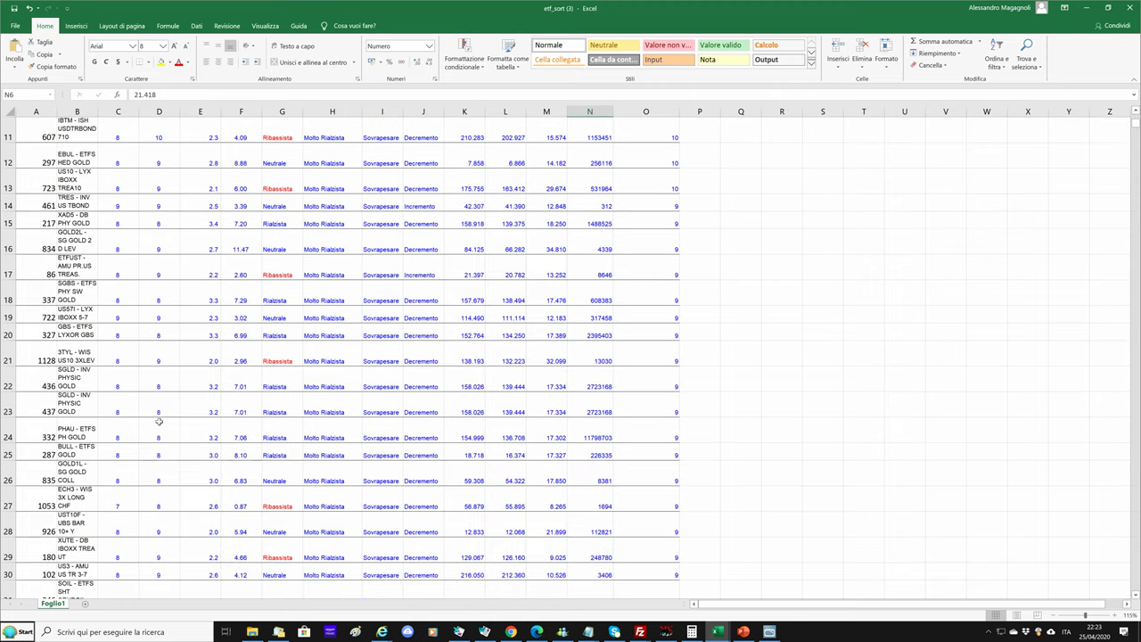
pyautogui.scroll(3, 160, 412)
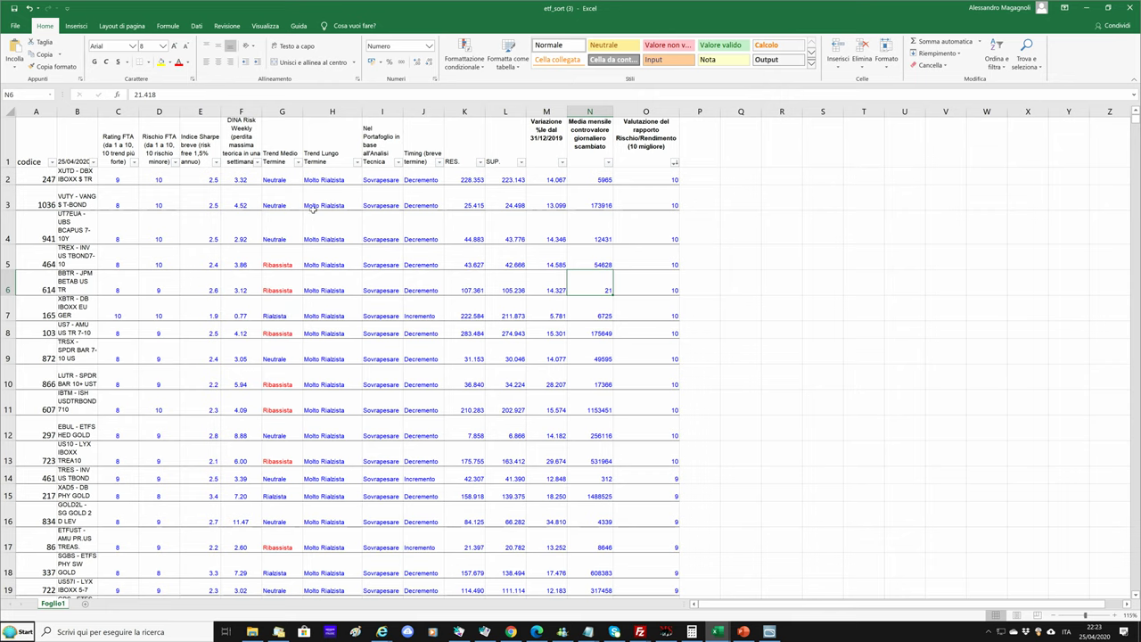
# Switch to Chrome and review the Portafoglio ETF holdings table, the allocation chart and the reduced version of the portfolio
pyautogui.click(511, 632)
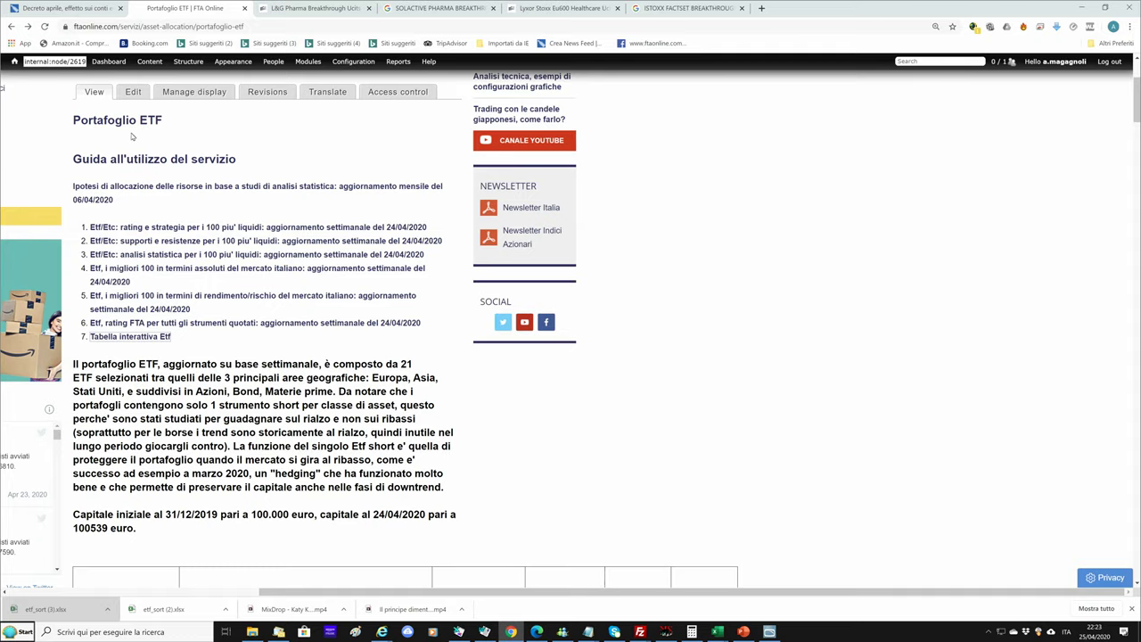
pyautogui.scroll(-2, 239, 356)
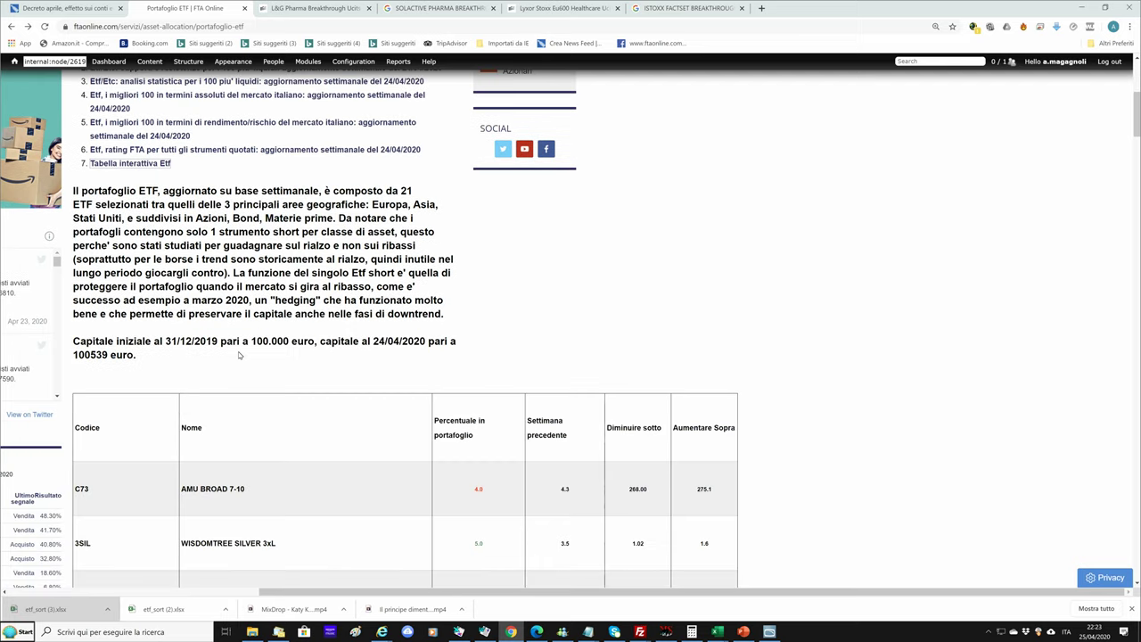
pyautogui.scroll(-2, 239, 356)
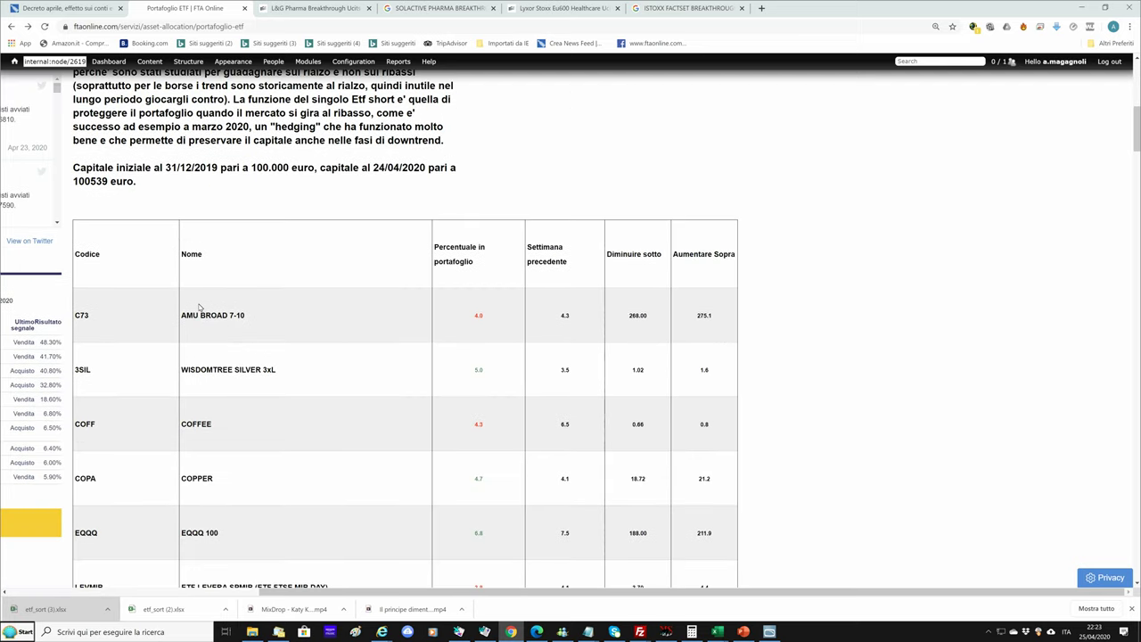
pyautogui.scroll(-2, 200, 308)
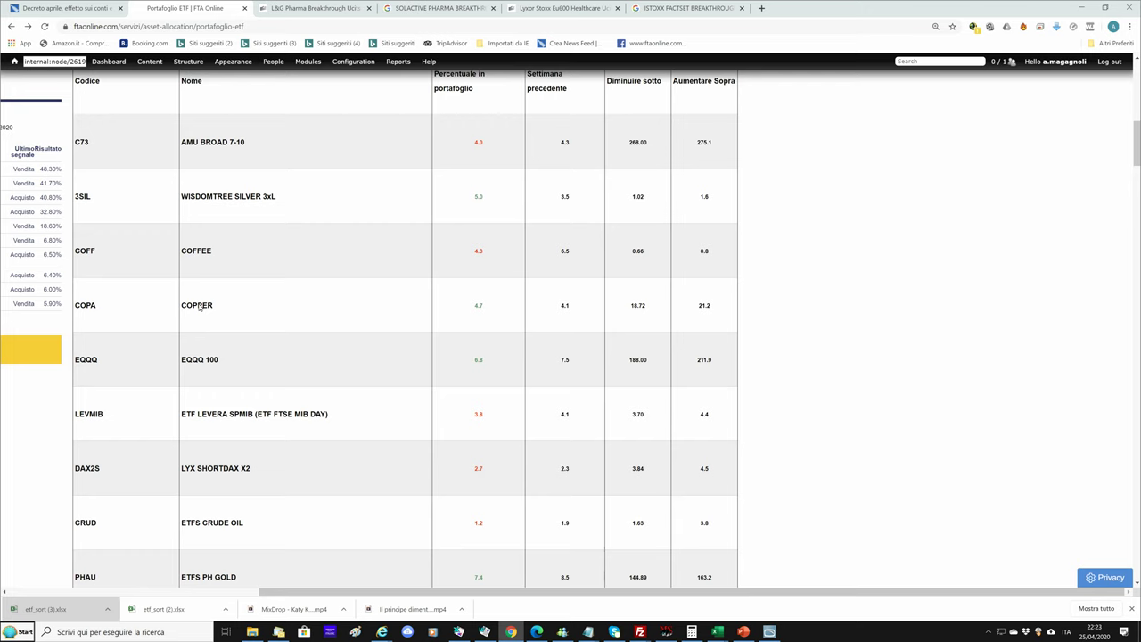
pyautogui.scroll(-6, 200, 308)
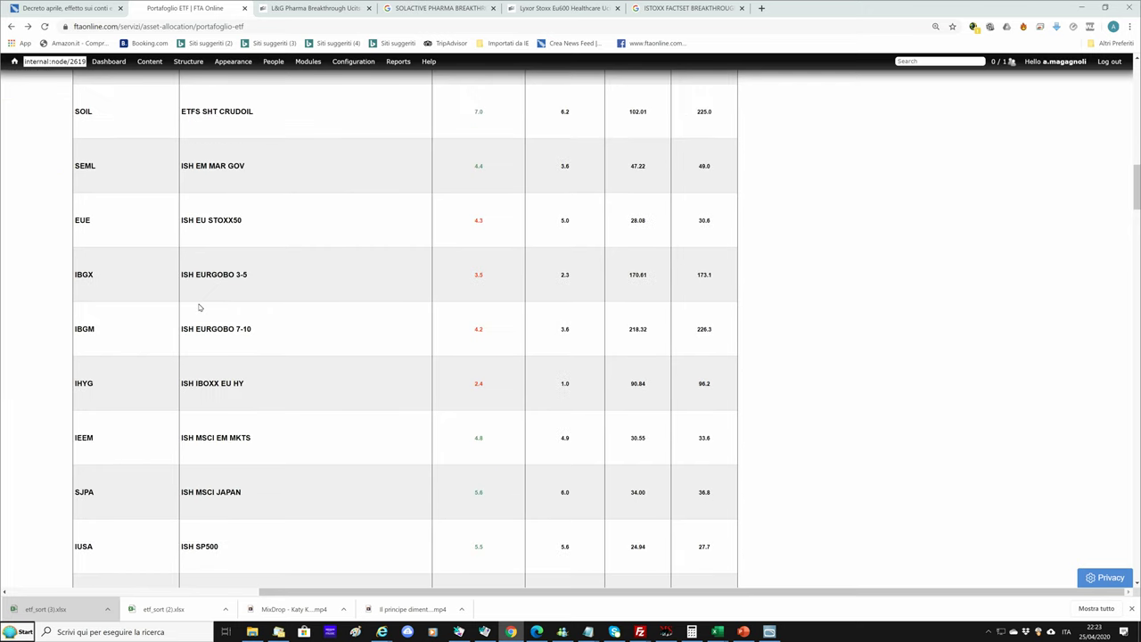
pyautogui.scroll(-5, 199, 307)
pyautogui.scroll(-3, 200, 308)
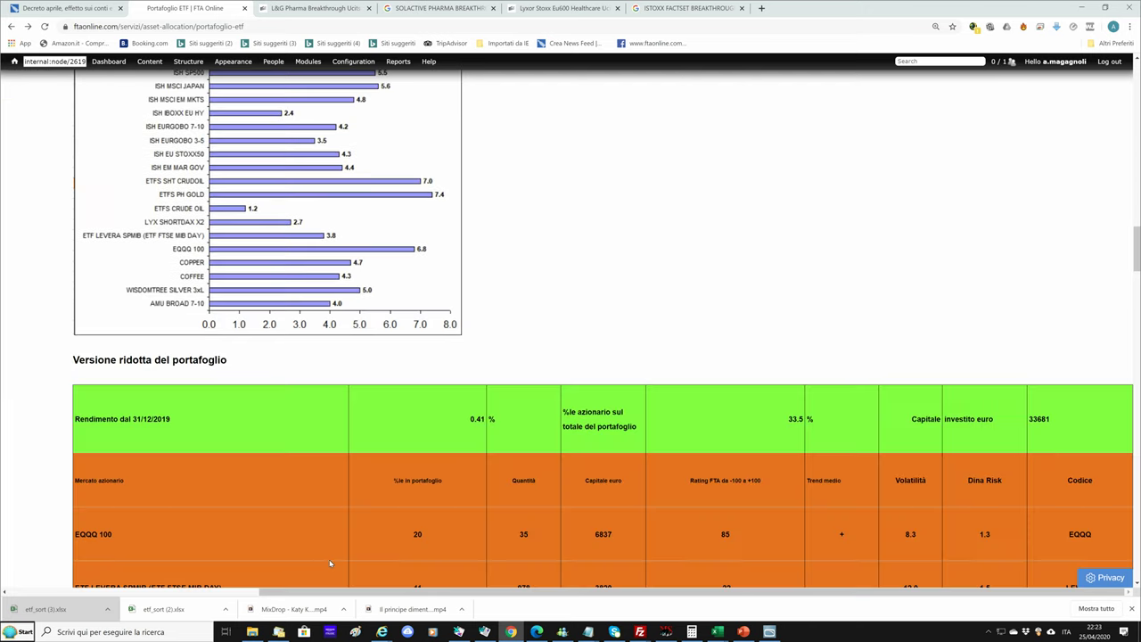
pyautogui.scroll(-2, 450, 519)
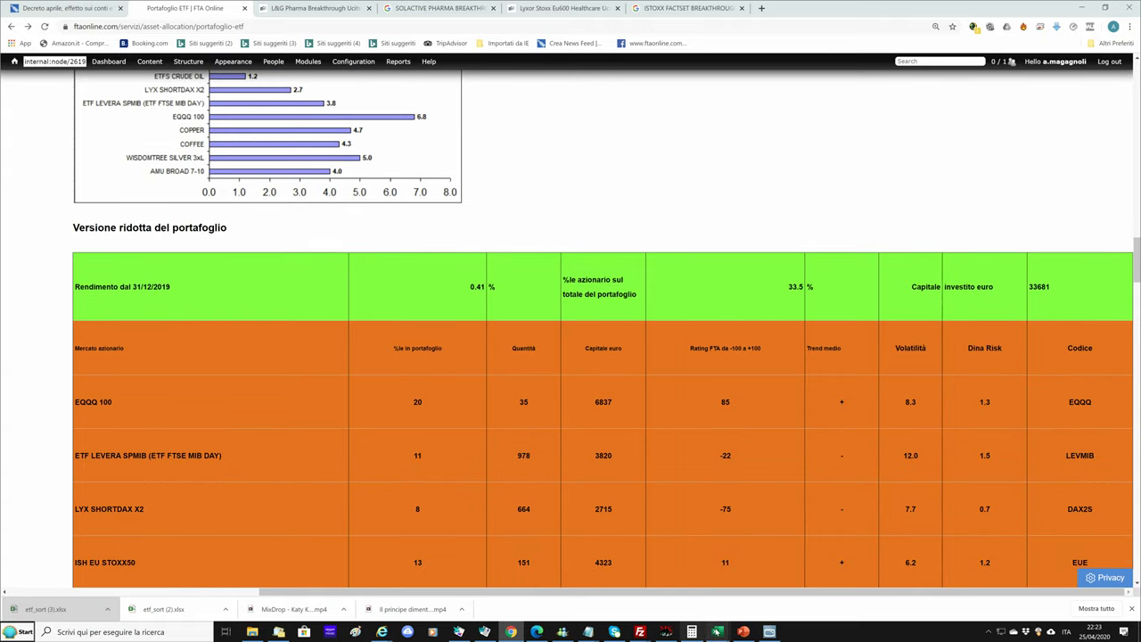
# Switch back to the etf_sort (3) workbook in Excel and select the Rating FTA heading cell
pyautogui.click(717, 632)
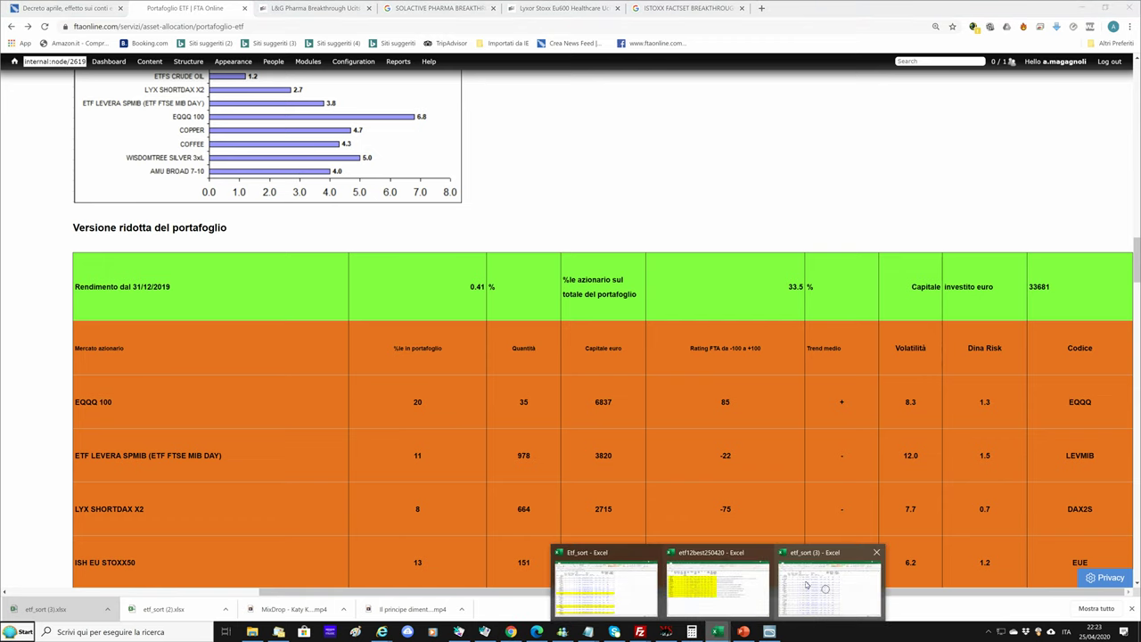
pyautogui.hotkey('alt', 'Tab')
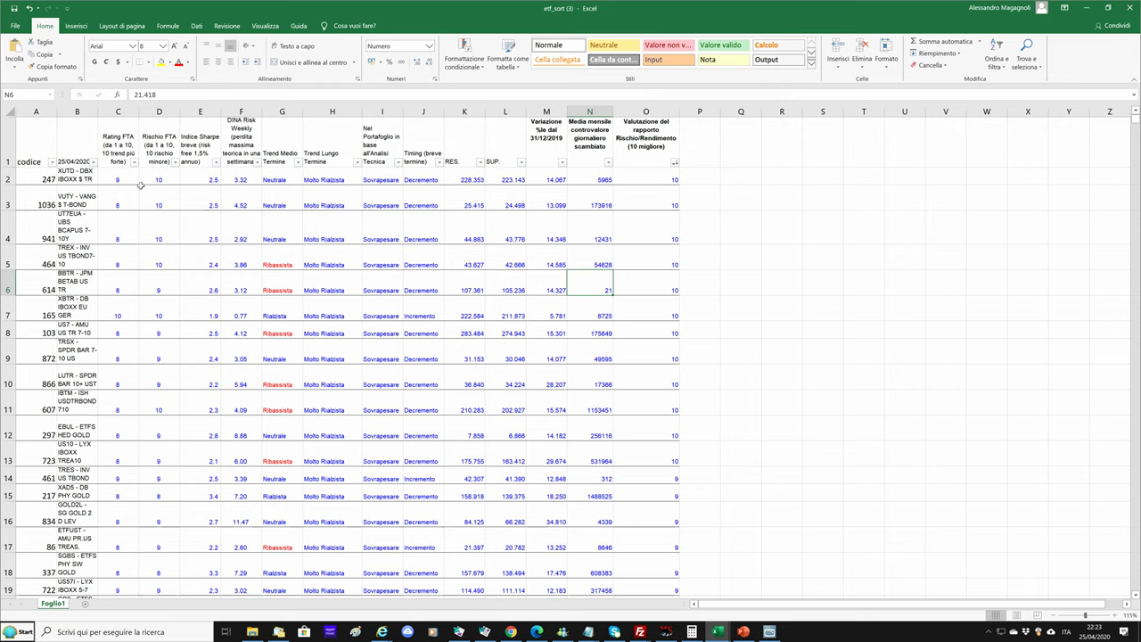
pyautogui.click(117, 140)
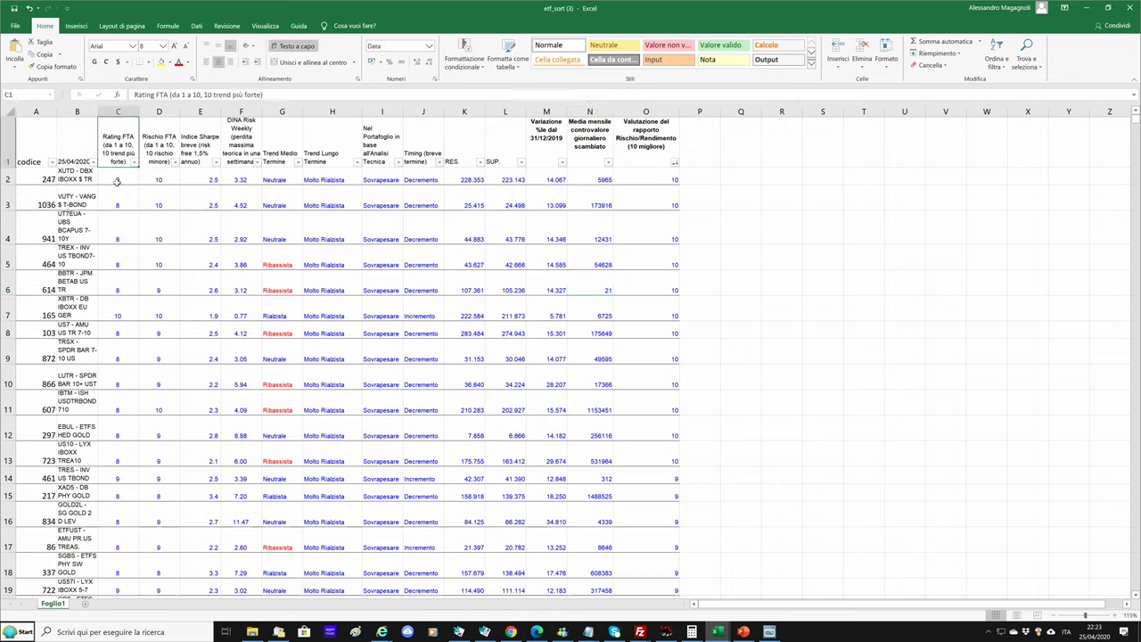
# Sort the ETF table by the Rischio FTA column from largest to smallest
pyautogui.click(166, 132)
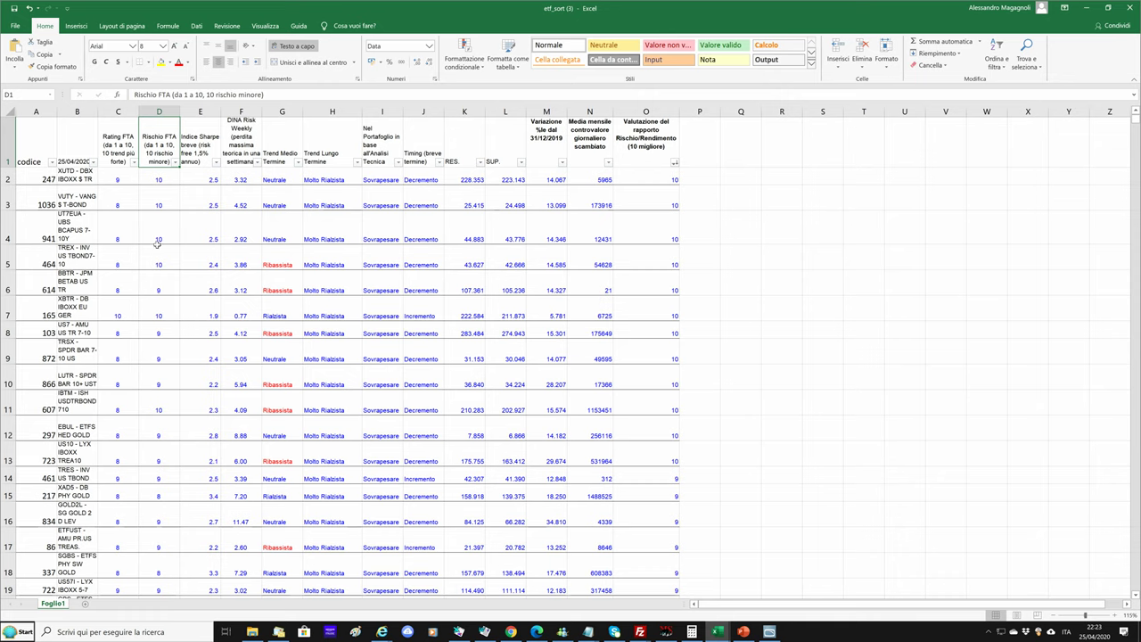
pyautogui.click(175, 162)
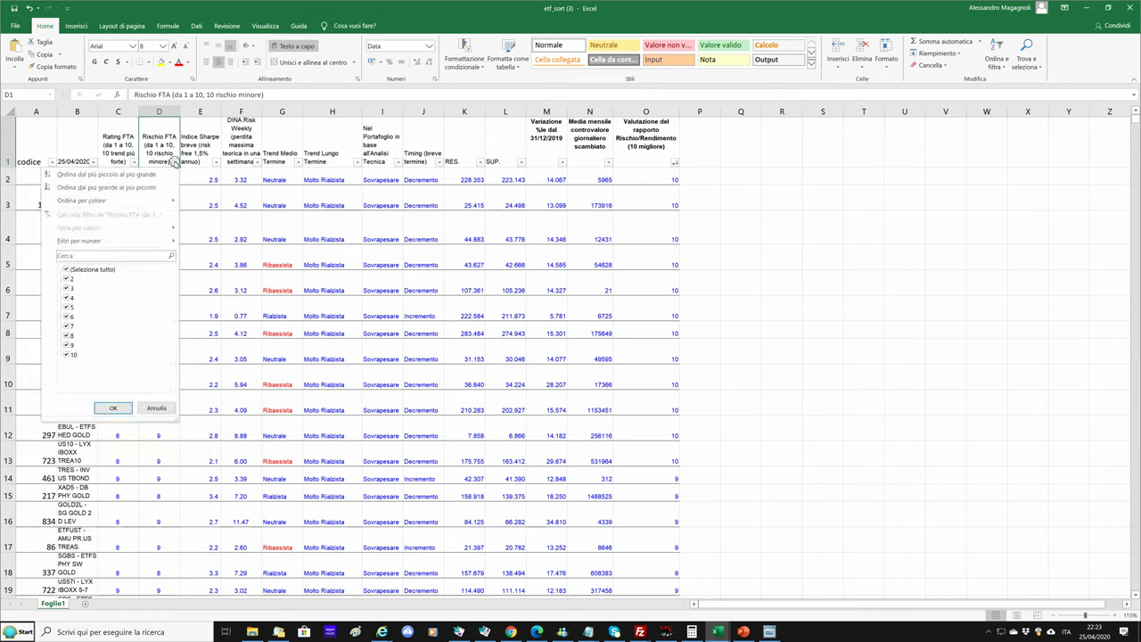
pyautogui.click(119, 187)
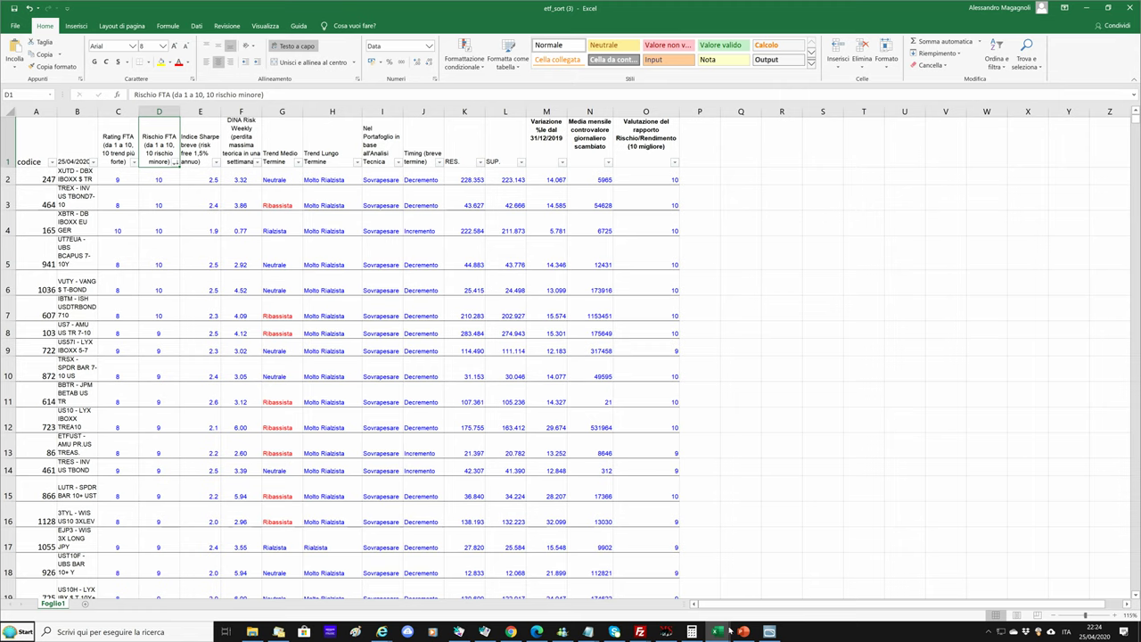
# Switch to the etf12best250420 workbook and check the Rating FTA heading of the selected ETF list
pyautogui.moveTo(725, 635)
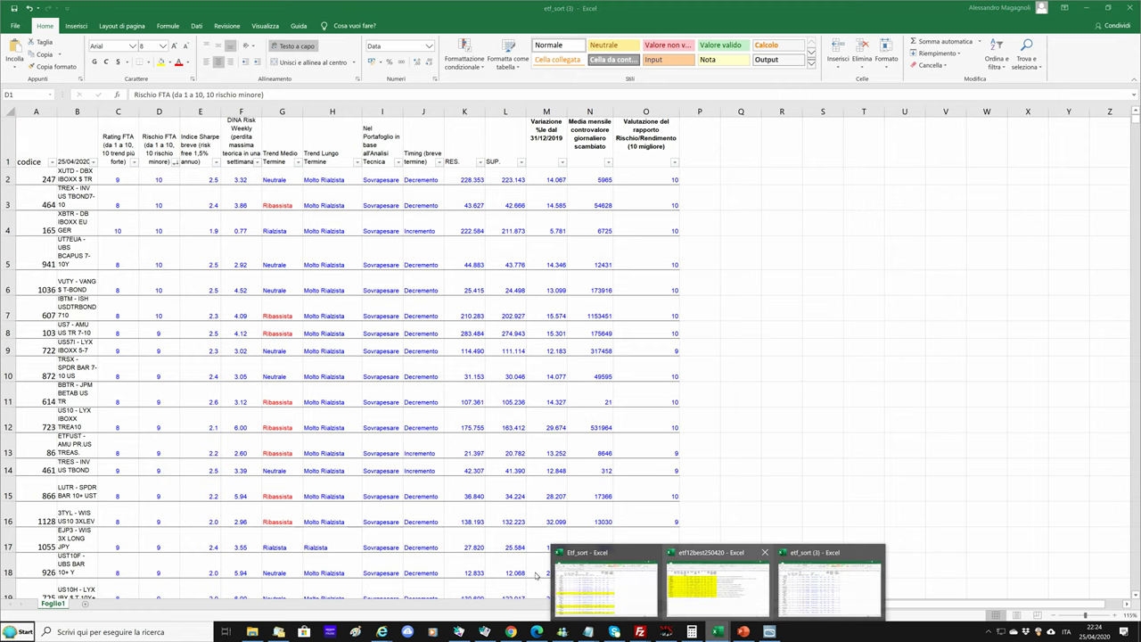
pyautogui.hotkey('alt', 'Tab')
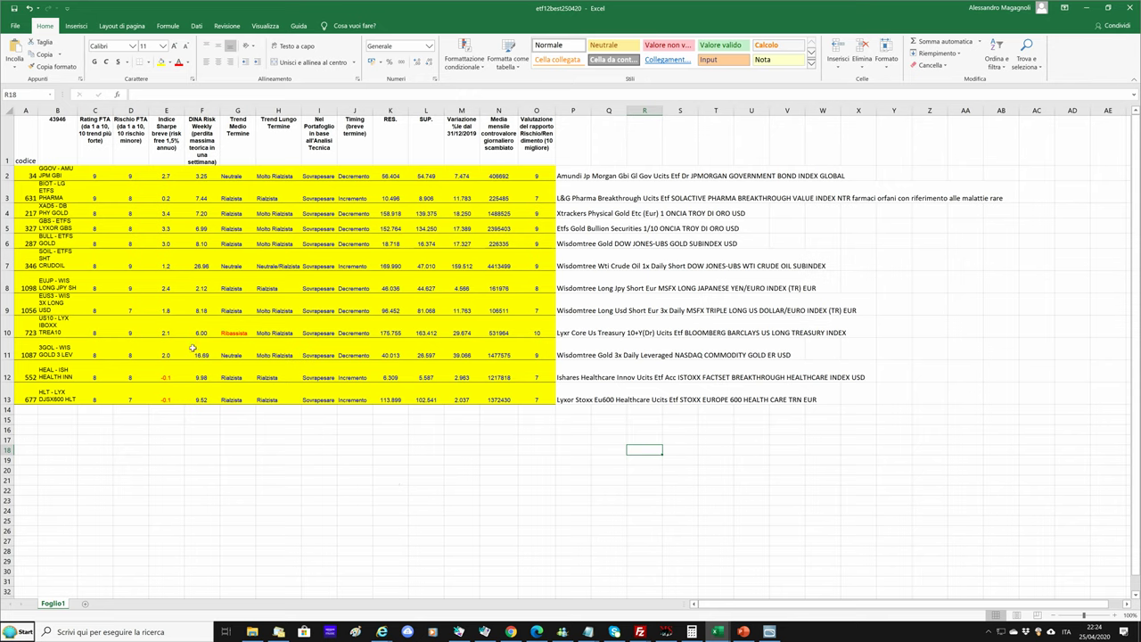
pyautogui.click(92, 130)
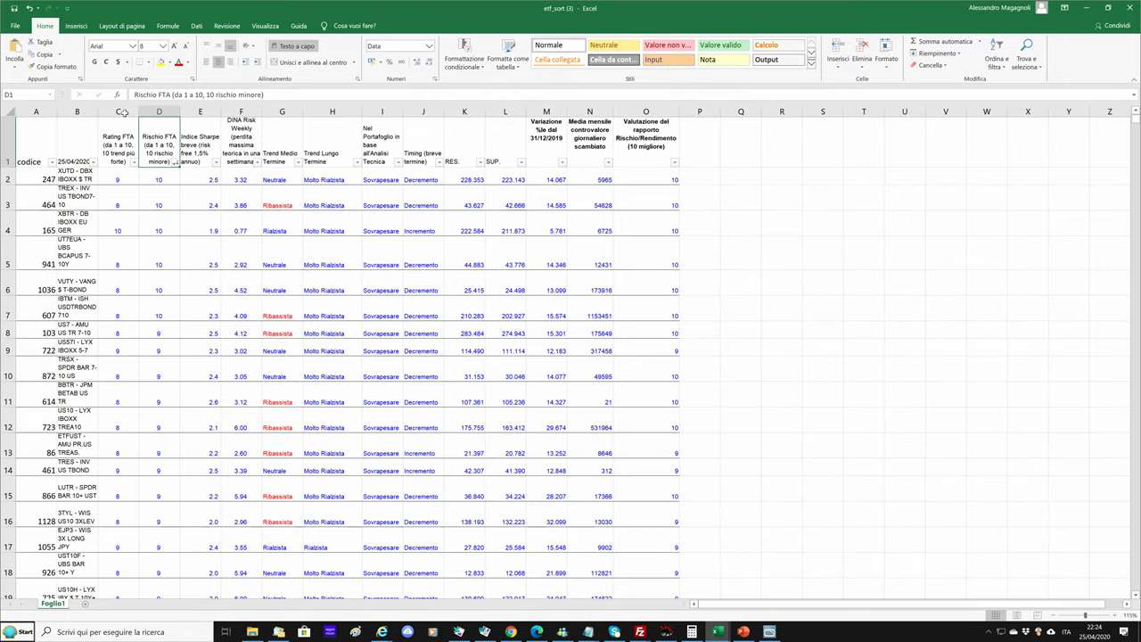
# In the etf_sort (3) workbook, sort the ETF table by the Rating FTA column from largest to smallest
pyautogui.click(121, 112)
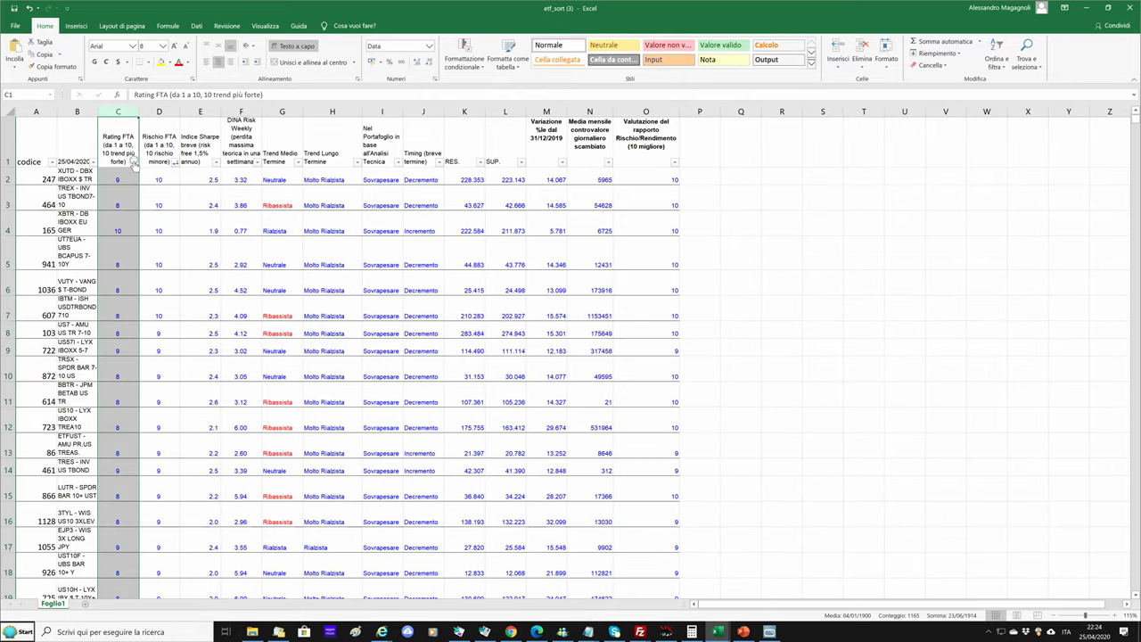
pyautogui.click(134, 162)
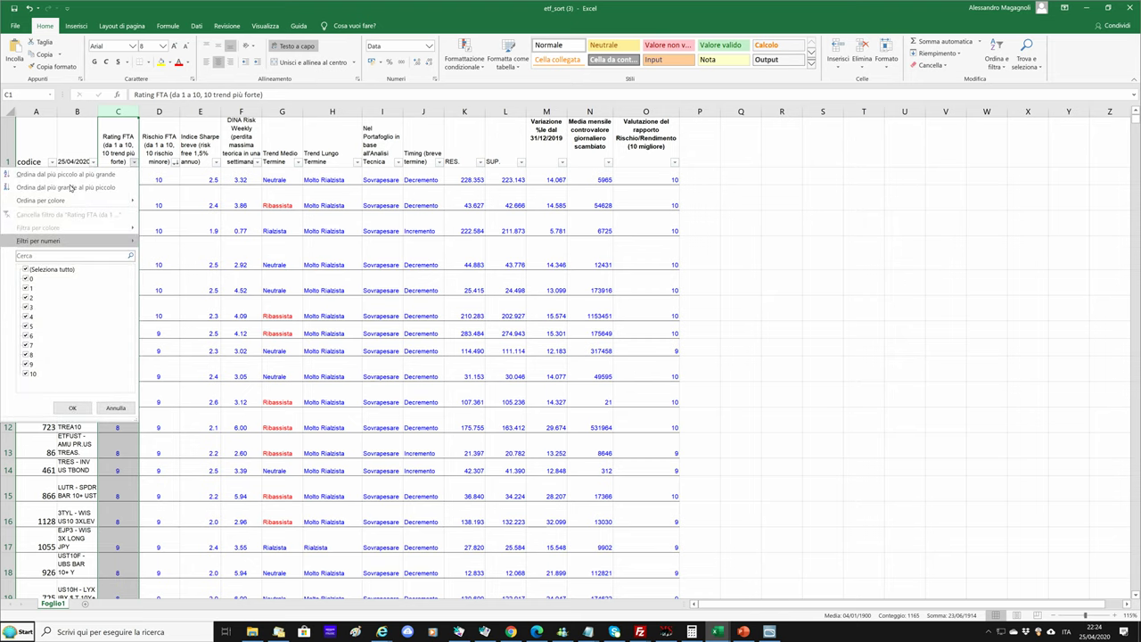
pyautogui.click(71, 187)
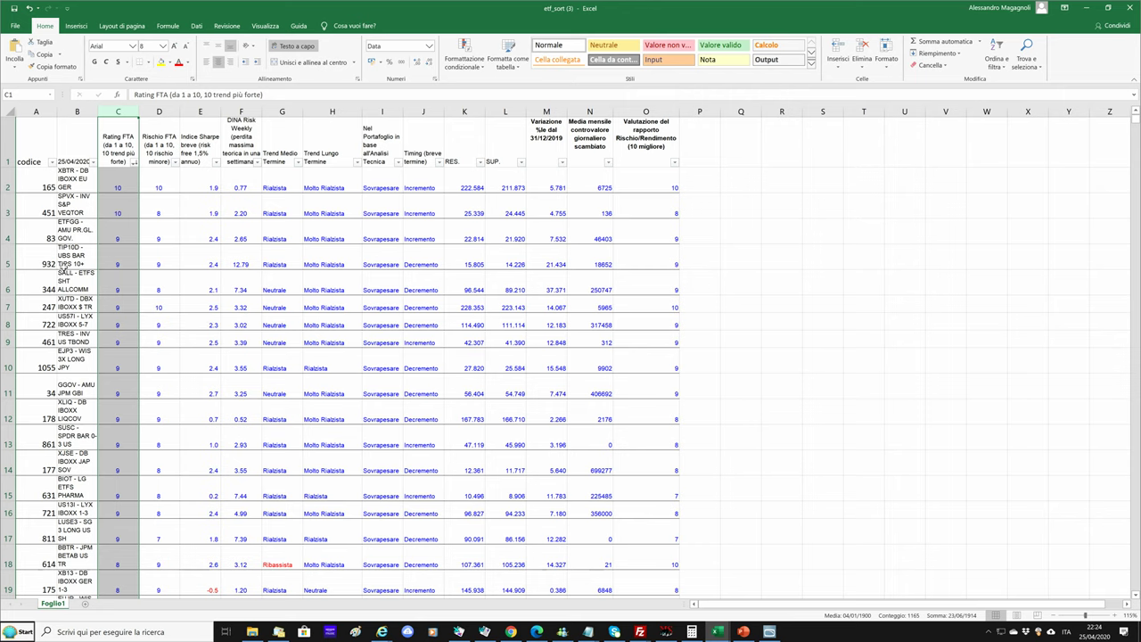
# Check the US57I row's average daily traded value, and the GGOV row's risk, risk/return and portfolio entries
pyautogui.click(596, 324)
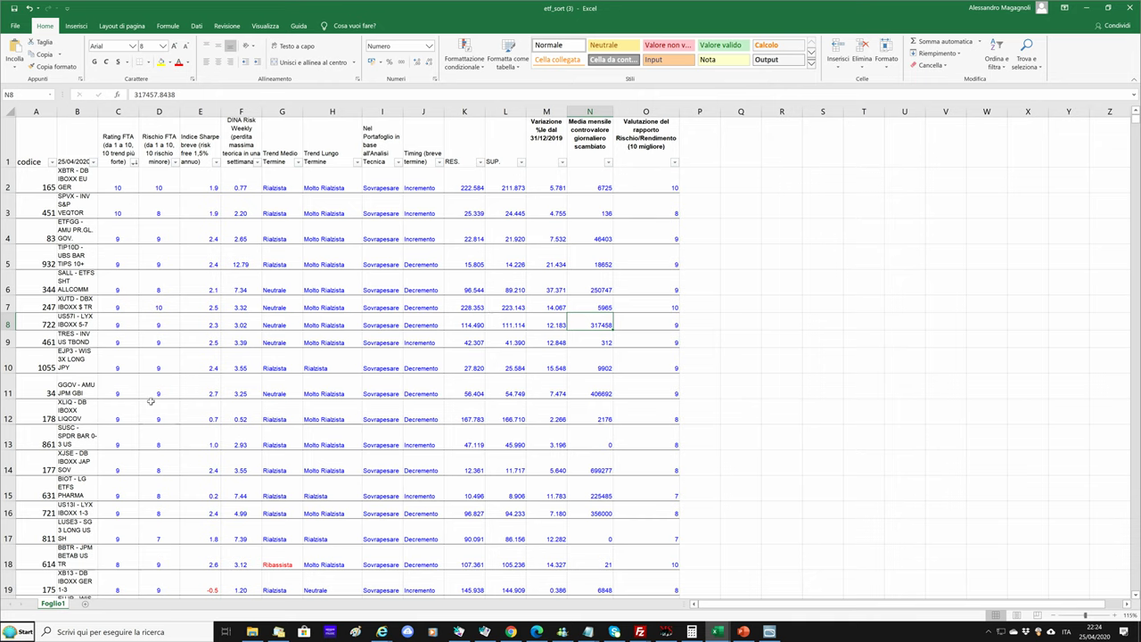
pyautogui.click(69, 390)
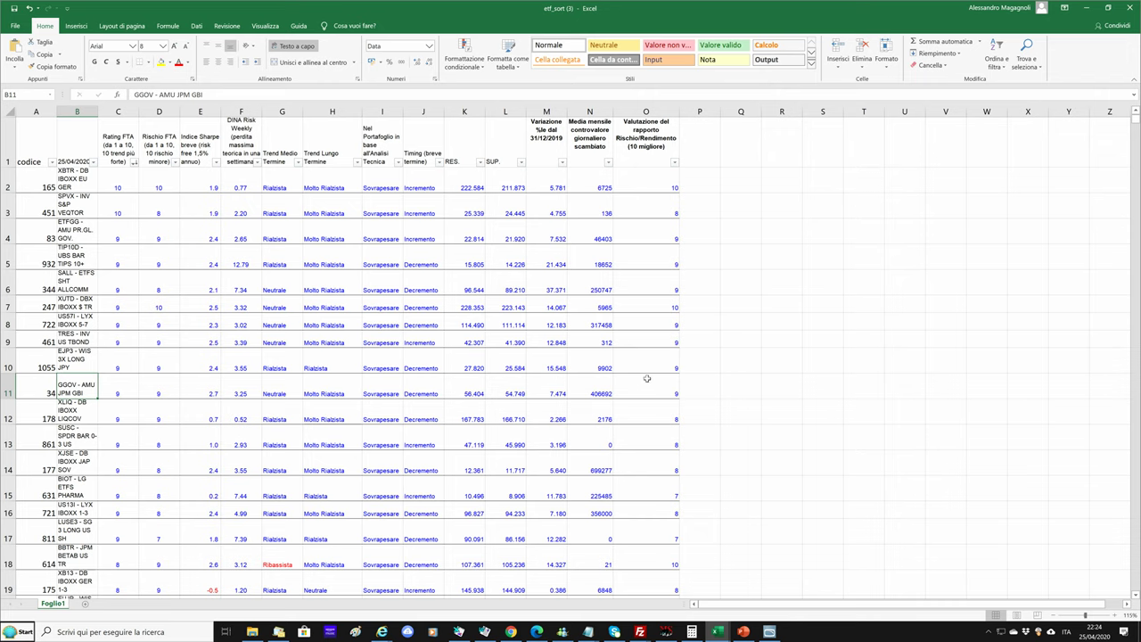
pyautogui.click(134, 390)
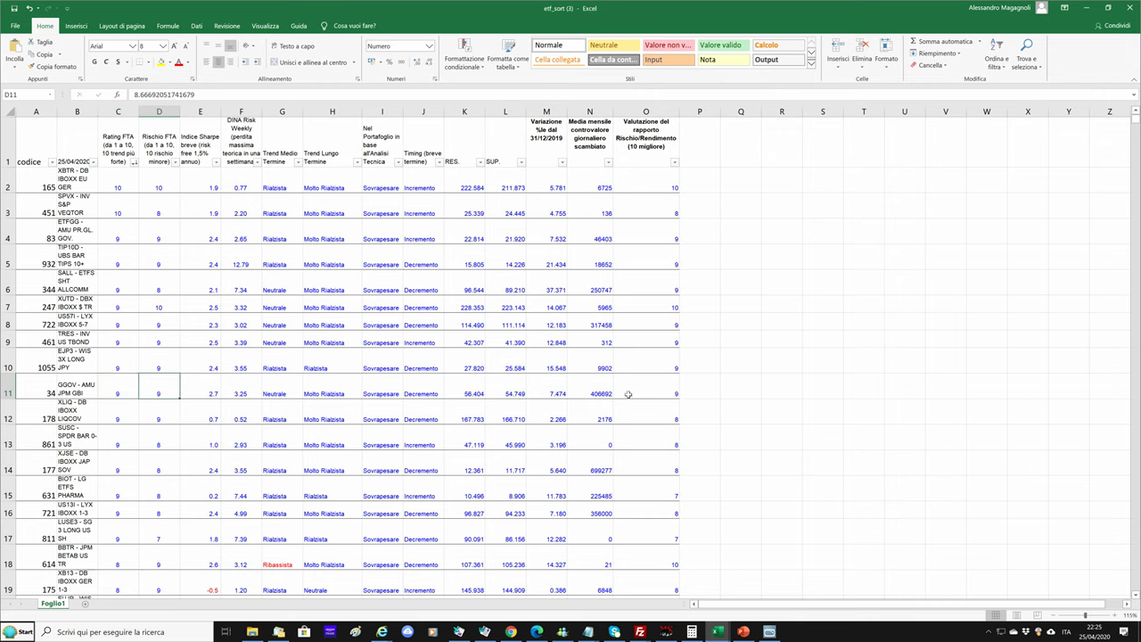
pyautogui.click(659, 387)
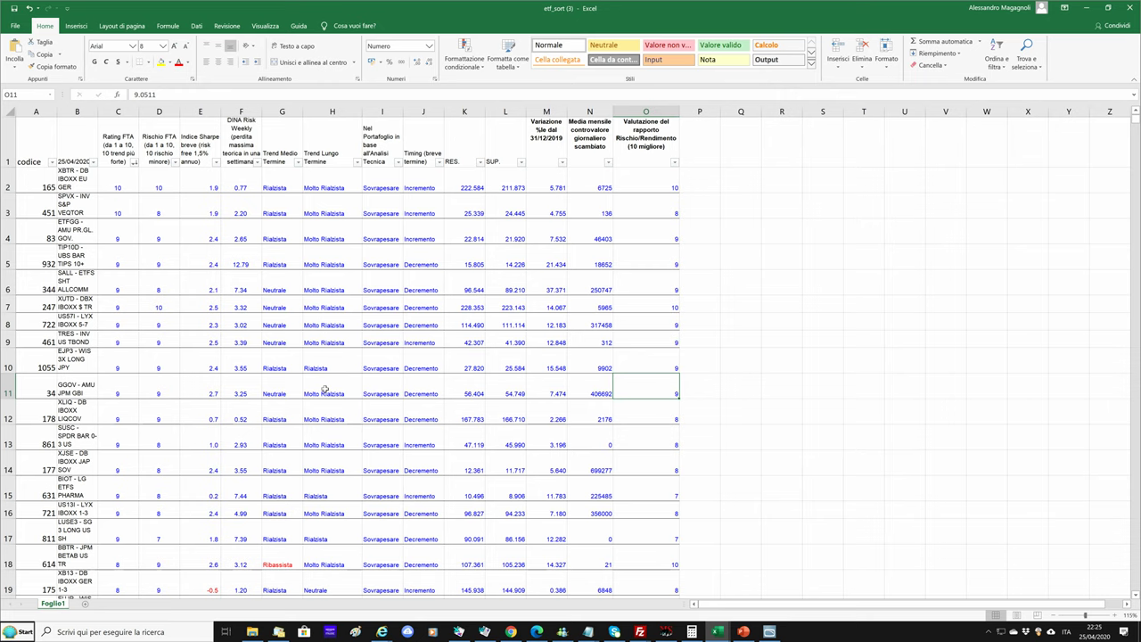
pyautogui.click(373, 389)
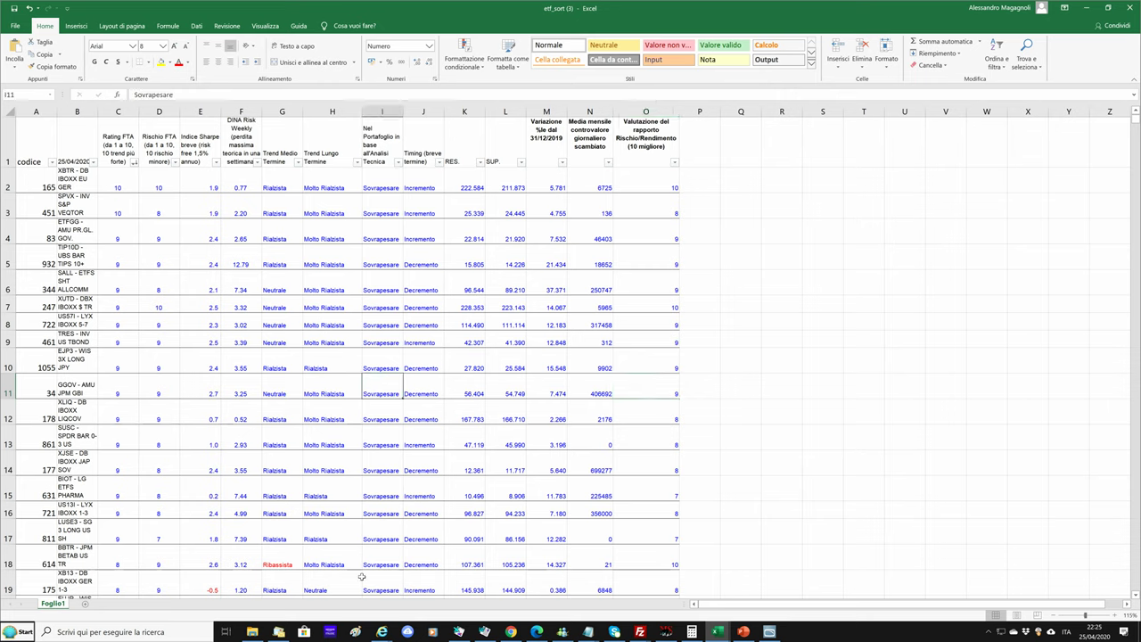
pyautogui.click(66, 389)
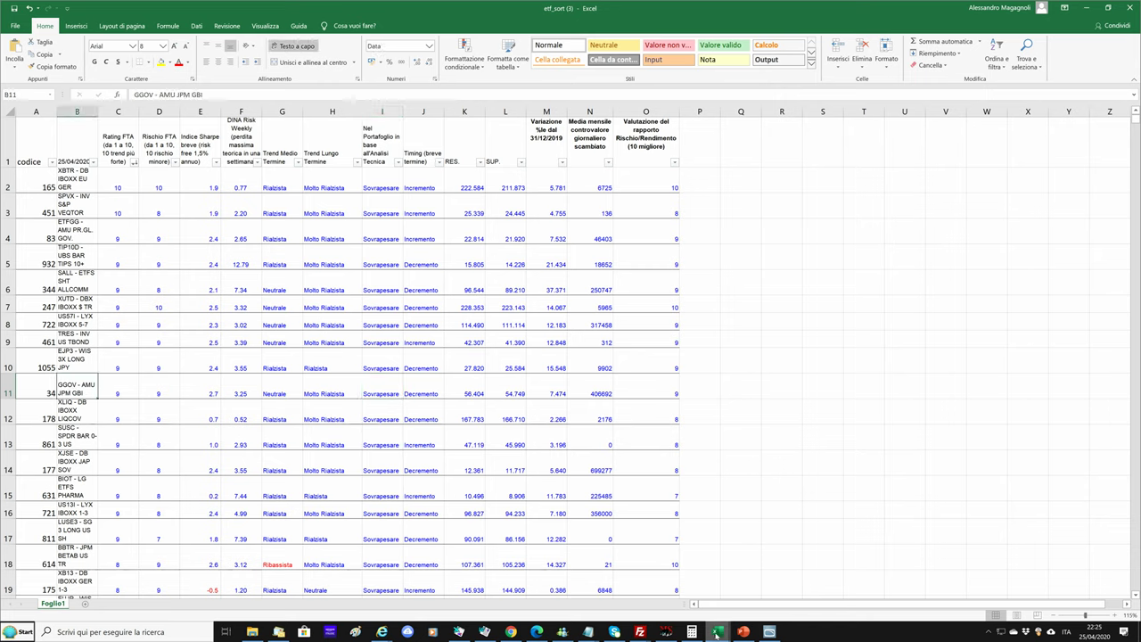
# Switch to the etf12best250420 workbook and select the GGOV - AMU JPM GBI name cell
pyautogui.moveTo(721, 635)
pyautogui.click(726, 577)
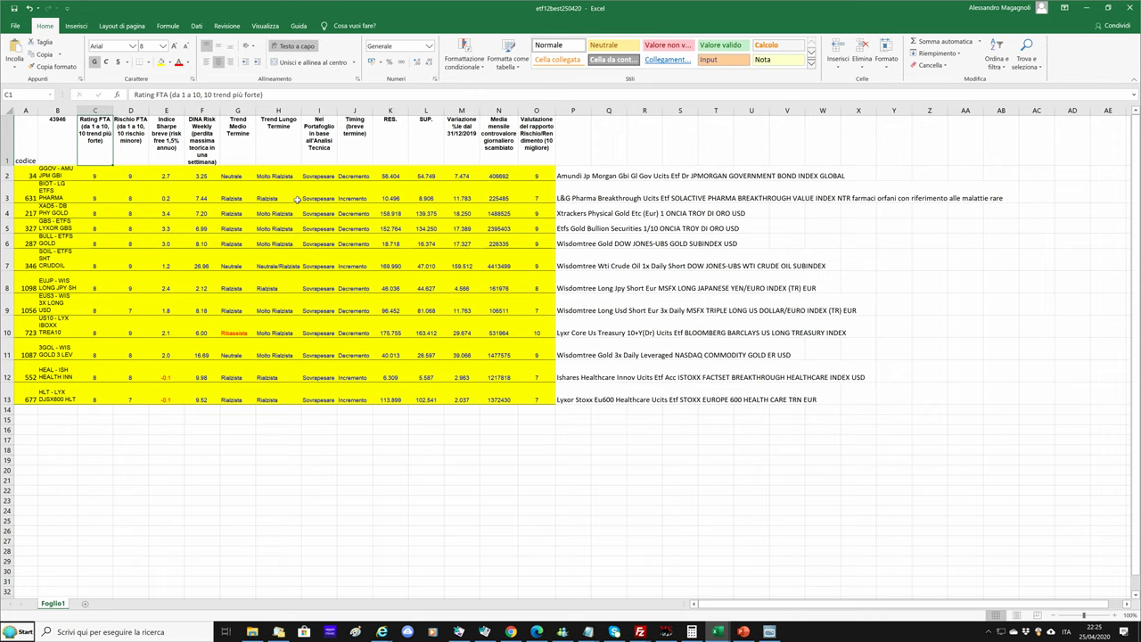
pyautogui.click(57, 175)
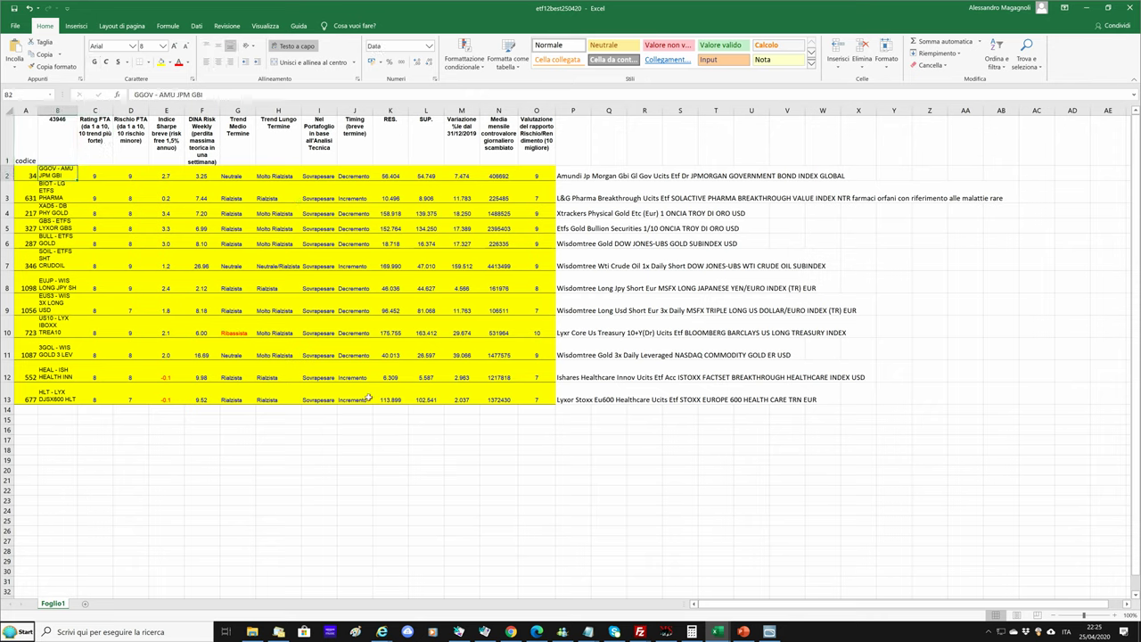
# Switch to MetaStock, maximize the GGOV chart and review its price history at a wider and a closer time scale
pyautogui.click(664, 632)
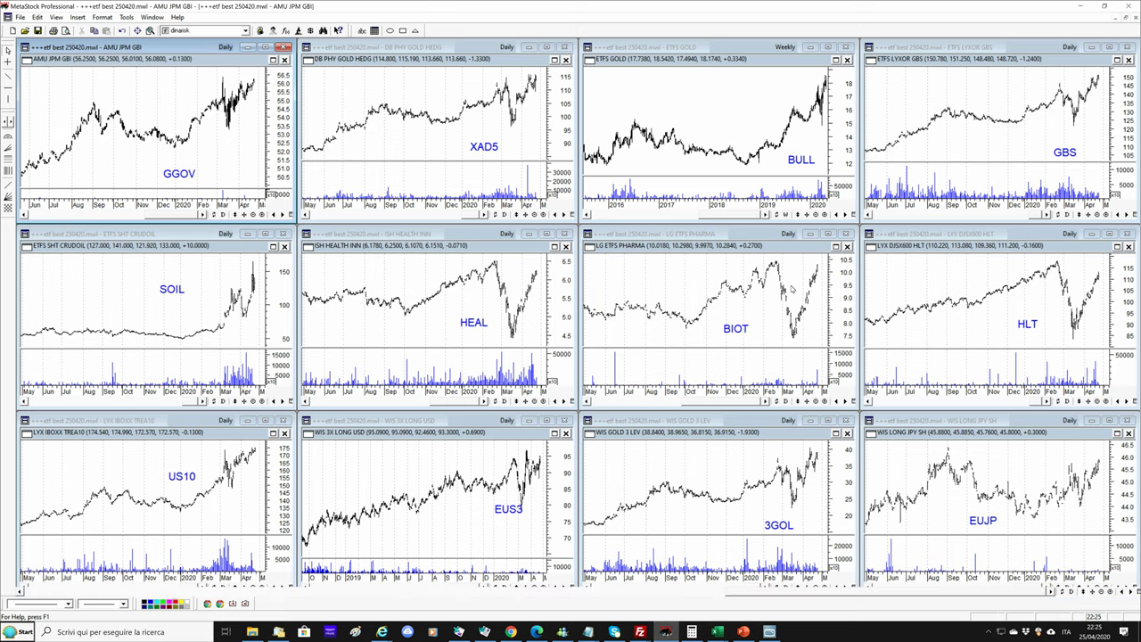
pyautogui.hotkey('ctrl', 'F10')
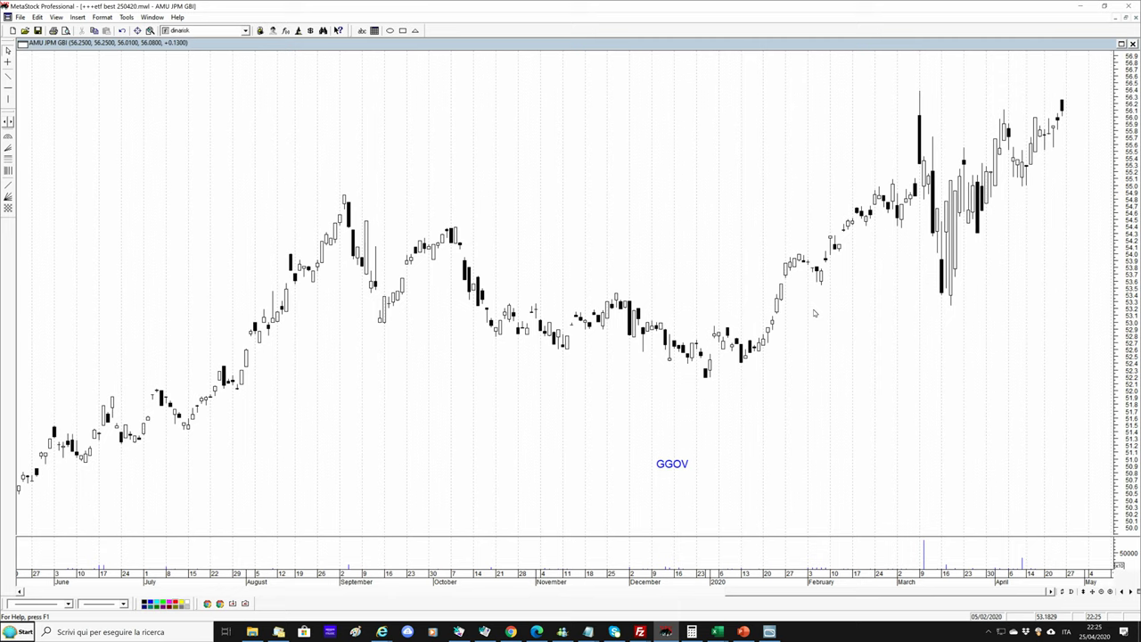
pyautogui.click(1101, 593)
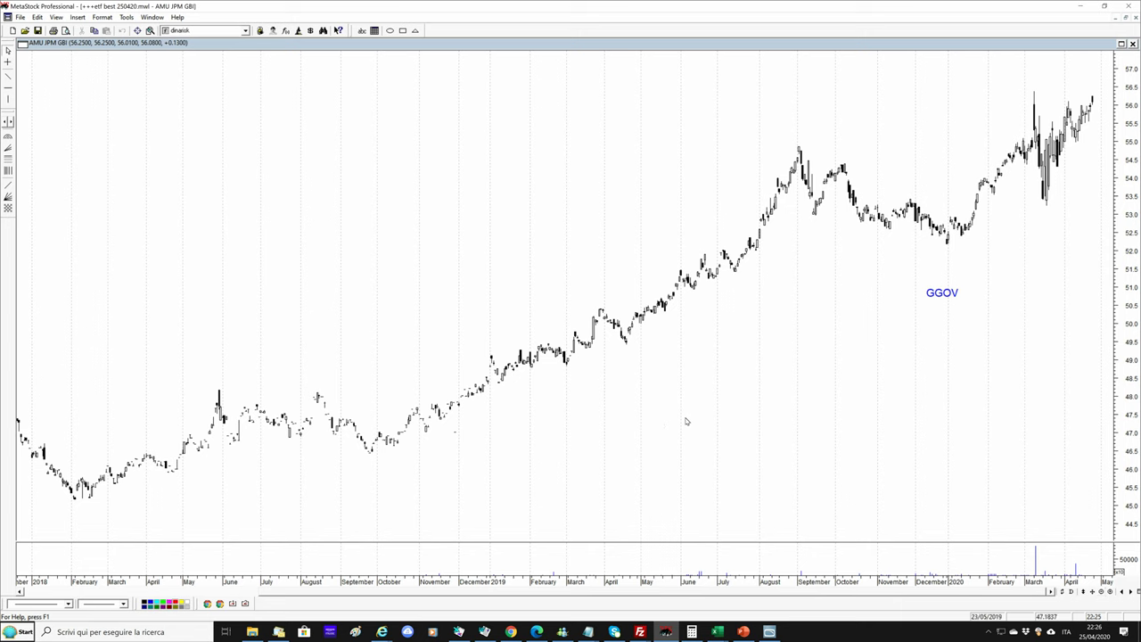
pyautogui.click(1113, 595)
pyautogui.click(1113, 595)
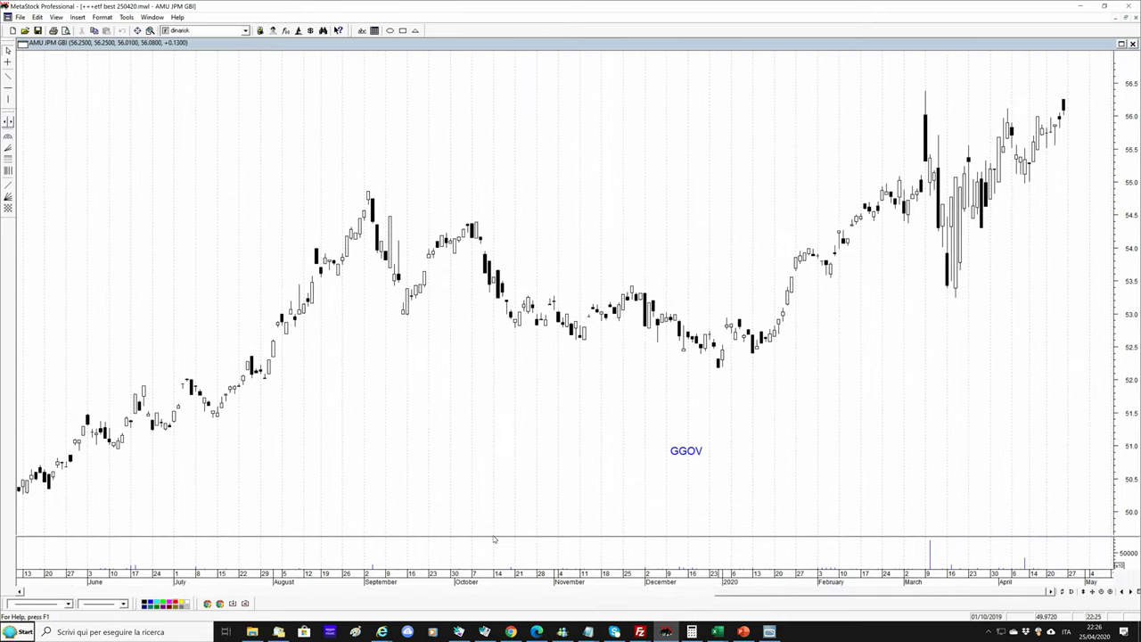
# Return to the etf12best250420 workbook and check GGOV's Sharpe index and weekly risk, and SOIL's weekly risk
pyautogui.click(717, 631)
pyautogui.click(732, 603)
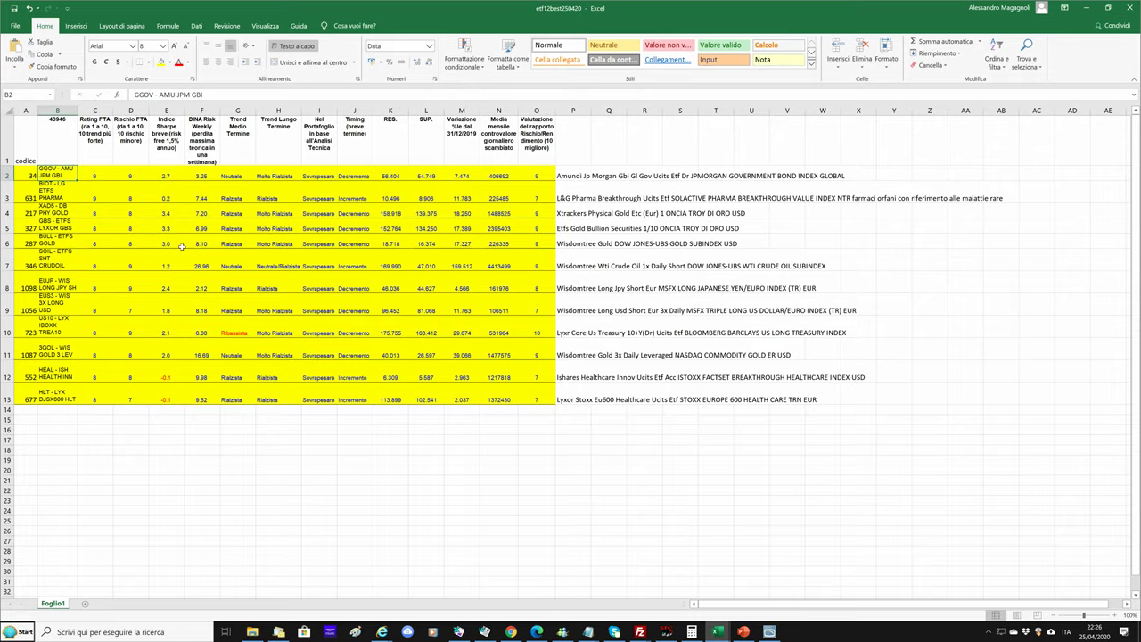
pyautogui.click(166, 177)
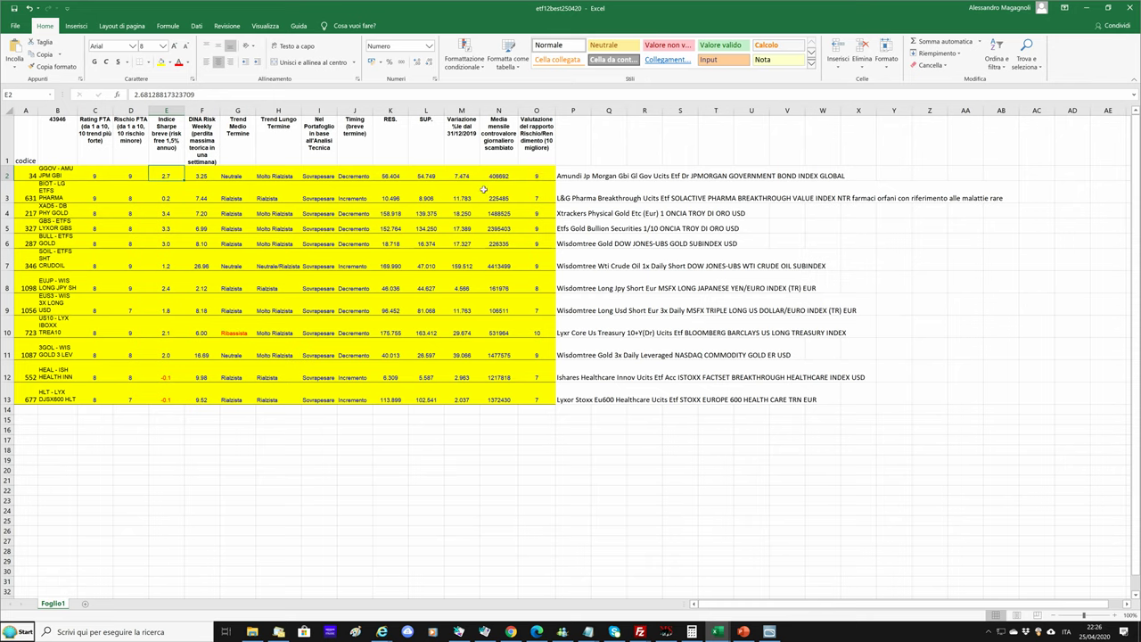
pyautogui.click(199, 174)
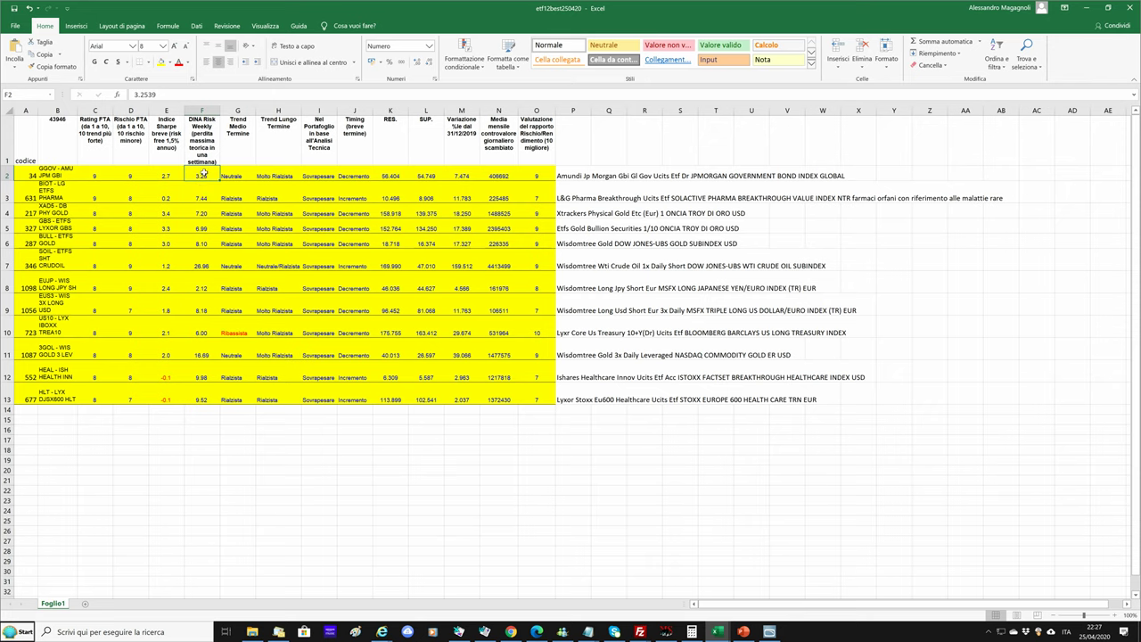
pyautogui.click(203, 262)
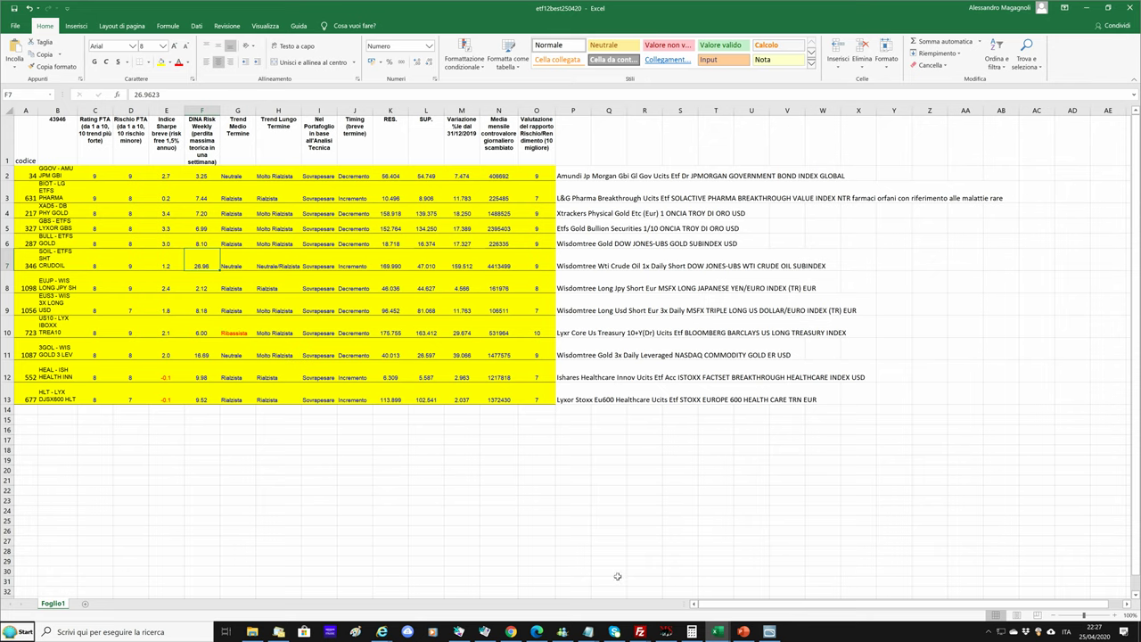
# Switch to MetaStock and draw a horizontal line across the GGOV chart at the March 2020 high
pyautogui.moveTo(665, 633)
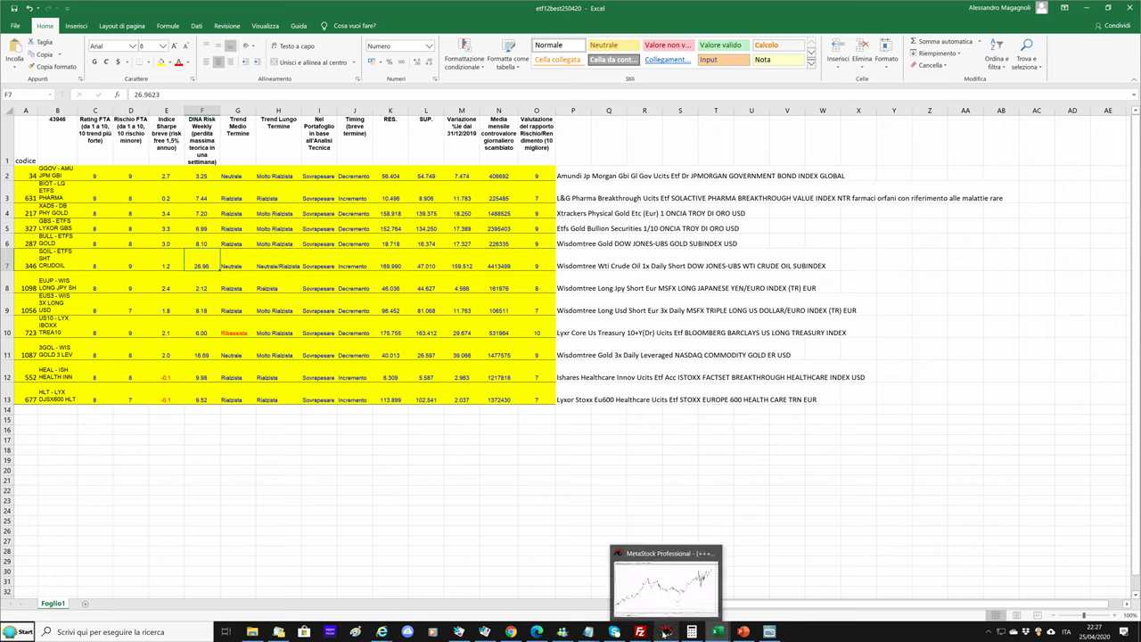
pyautogui.click(665, 633)
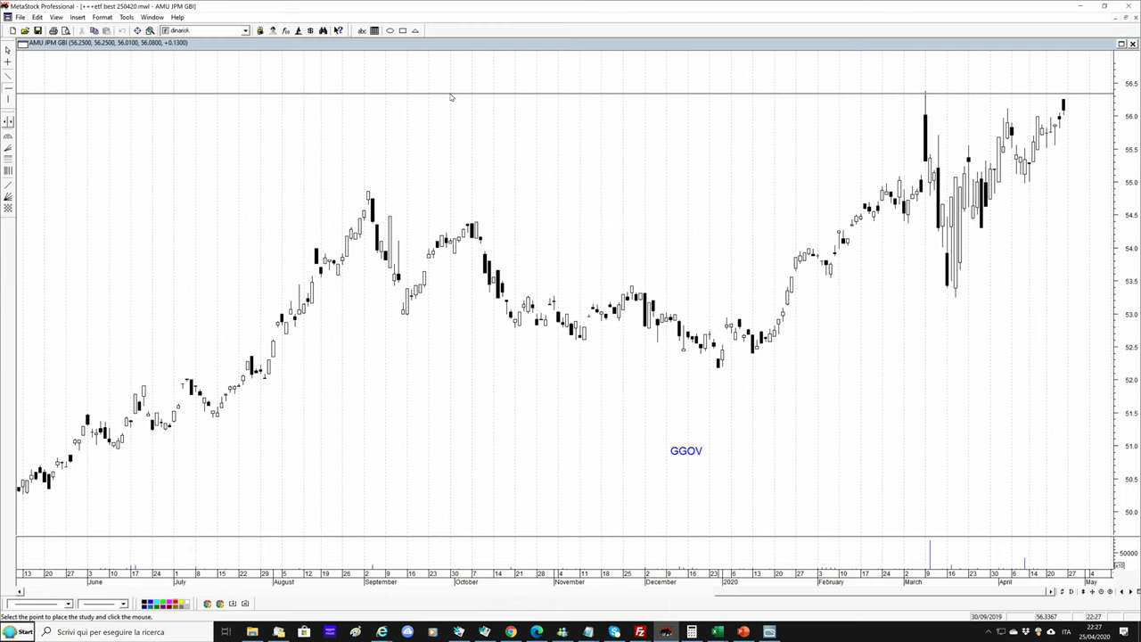
pyautogui.click(453, 94)
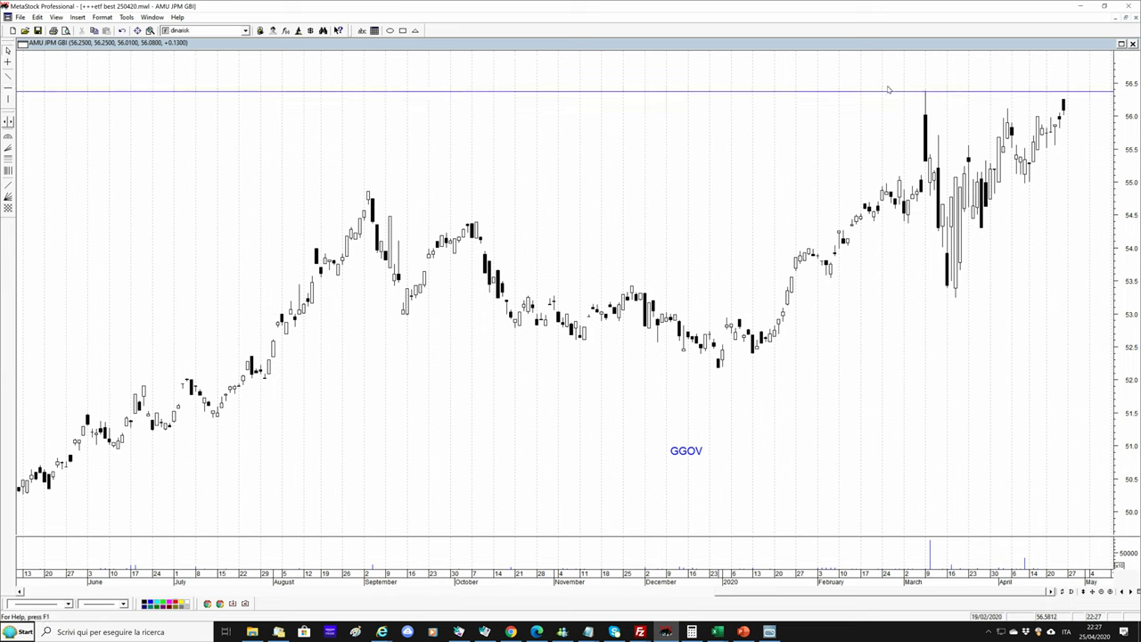
pyautogui.moveTo(926, 136)
# Return to the etf12best250420 workbook and check GGOV's long-term trend, portfolio weighting and short-term timing entries
pyautogui.click(719, 633)
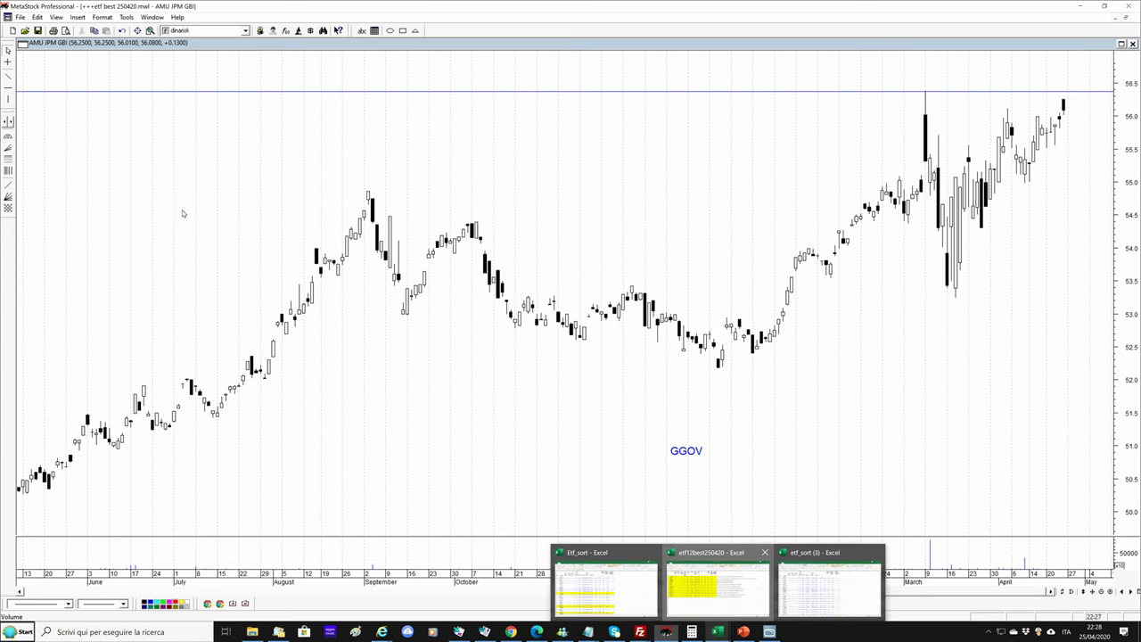
pyautogui.click(718, 585)
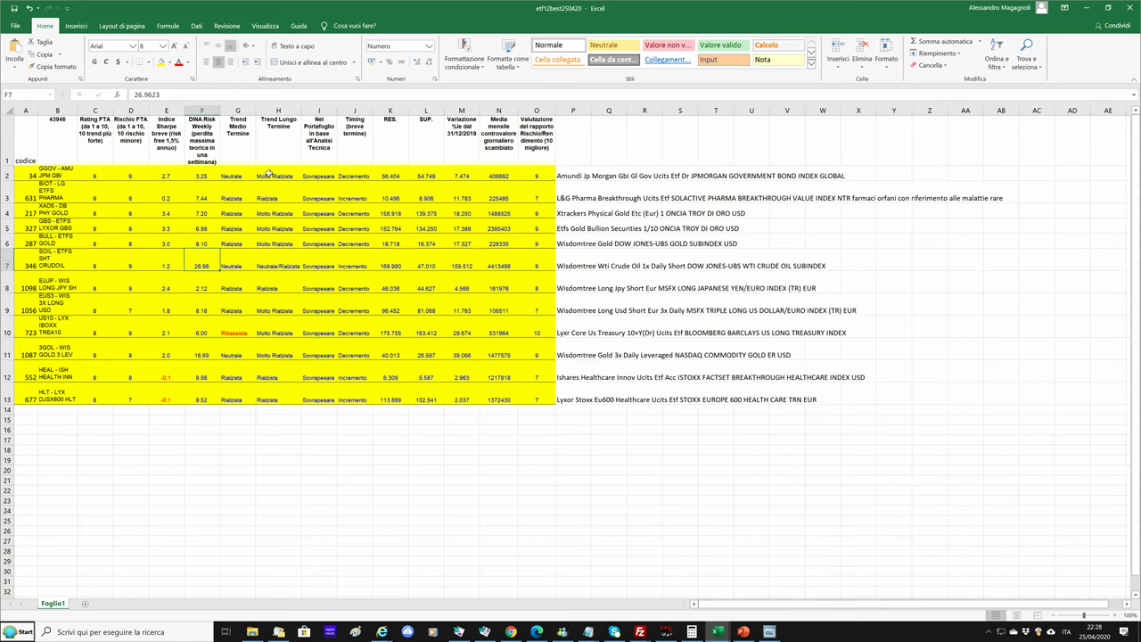
pyautogui.moveTo(293, 175); pyautogui.dragTo(316, 175)
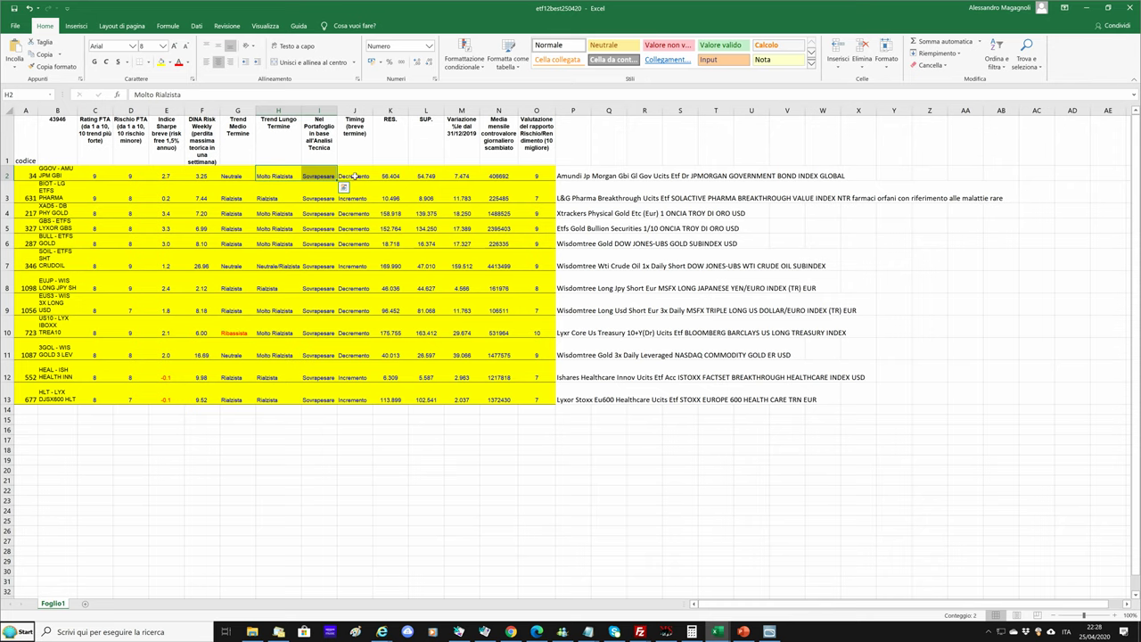
pyautogui.click(354, 176)
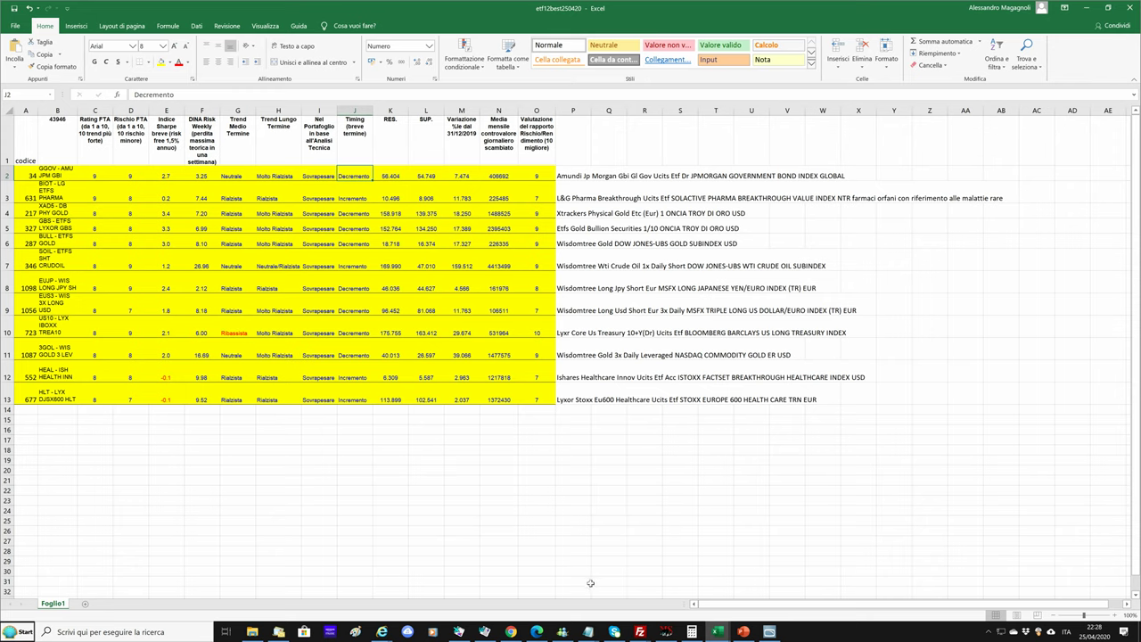
# Restore the tiled twelve-chart layout in MetaStock and return to the etf12best250420 workbook in Excel
pyautogui.click(666, 631)
pyautogui.hotkey('alt', 'Tab')
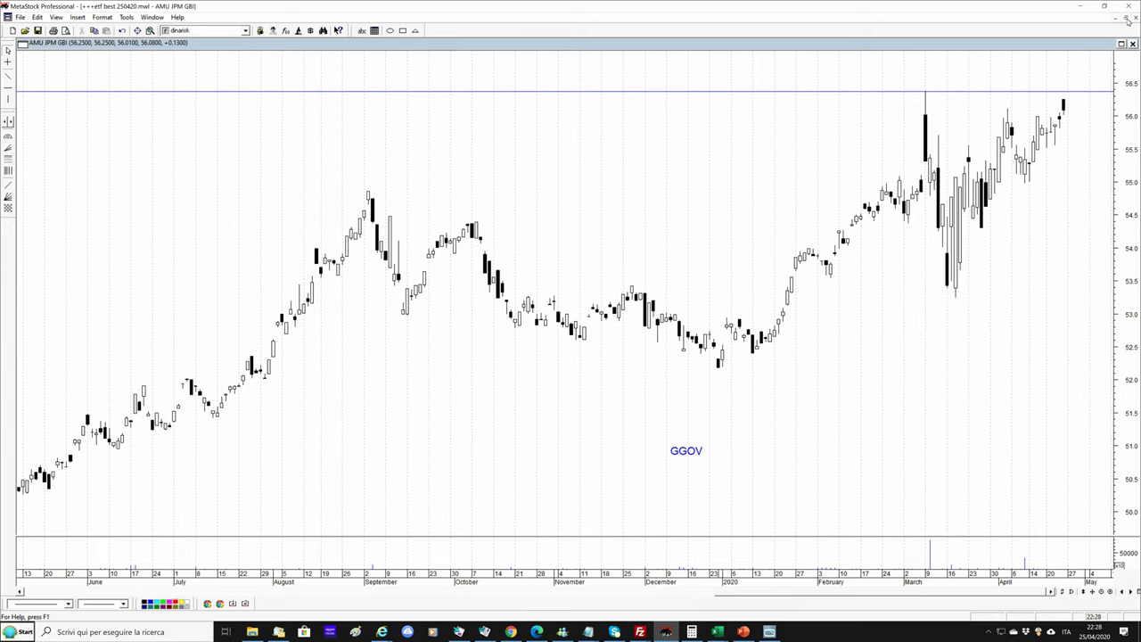
pyautogui.hotkey('ctrl', 'F5')
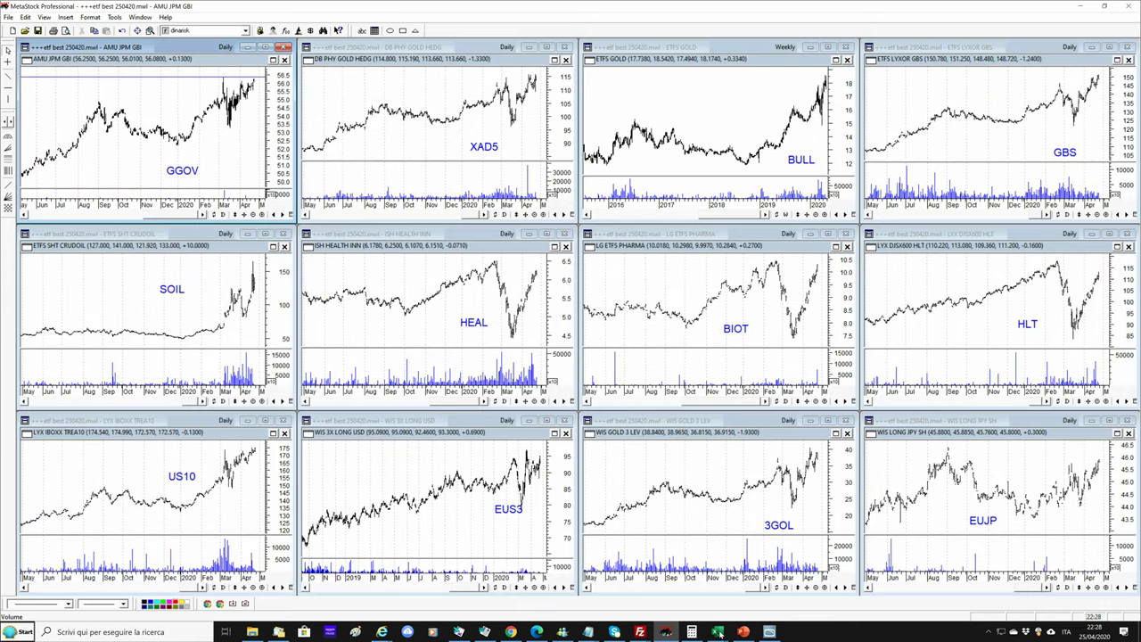
pyautogui.moveTo(721, 633)
pyautogui.click(705, 592)
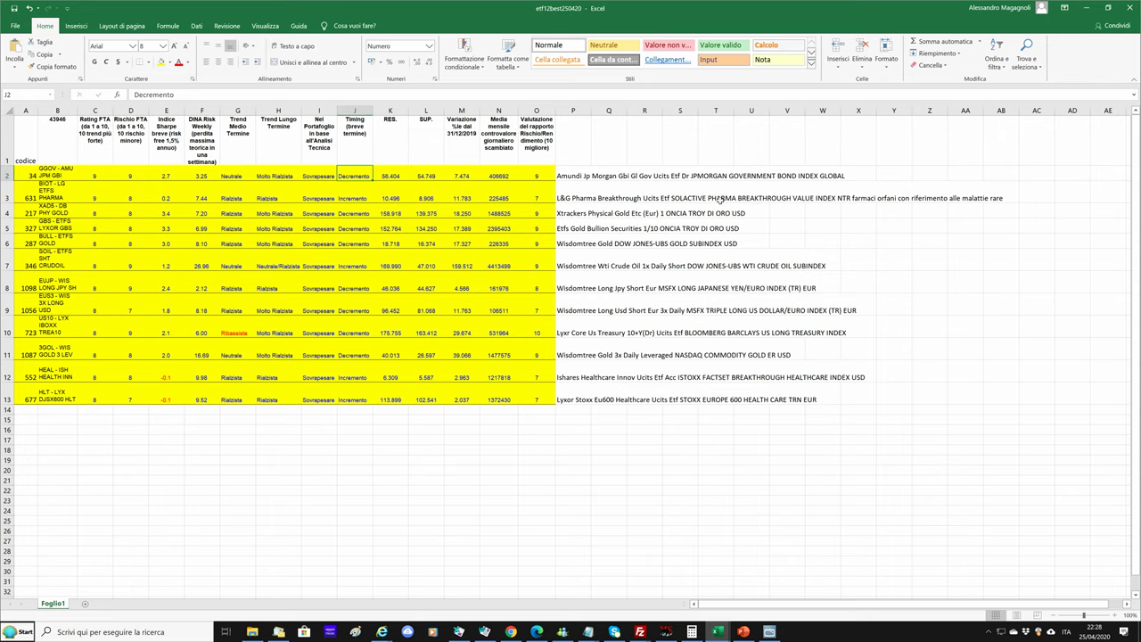
# Read BIOT's index description in the workbook and switch to the tiled charts in MetaStock
pyautogui.click(865, 197)
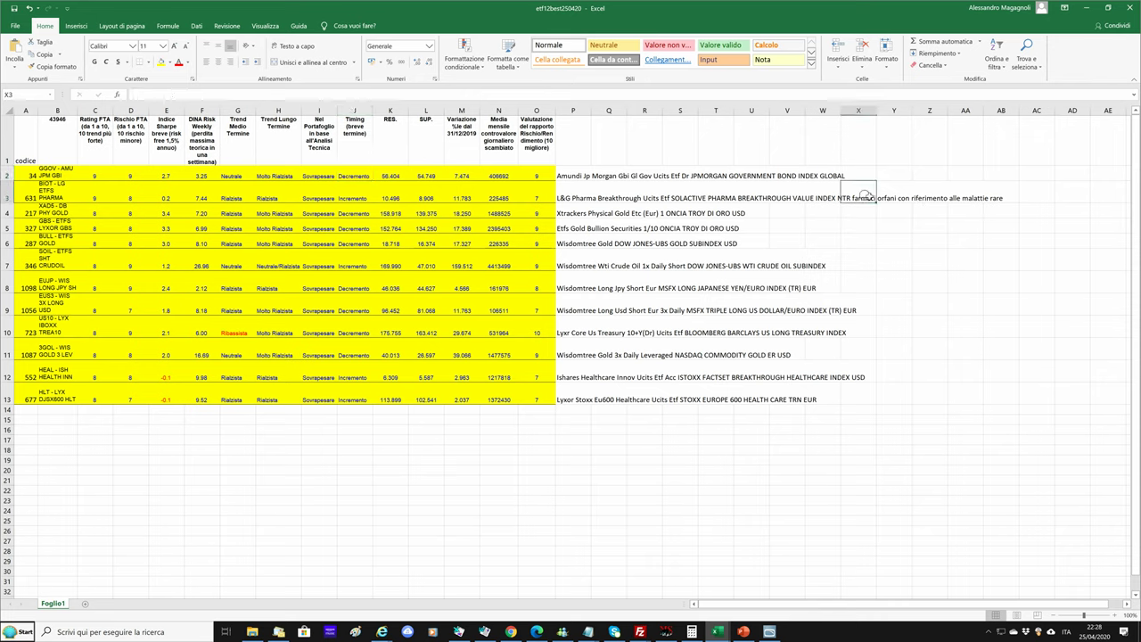
pyautogui.click(896, 198)
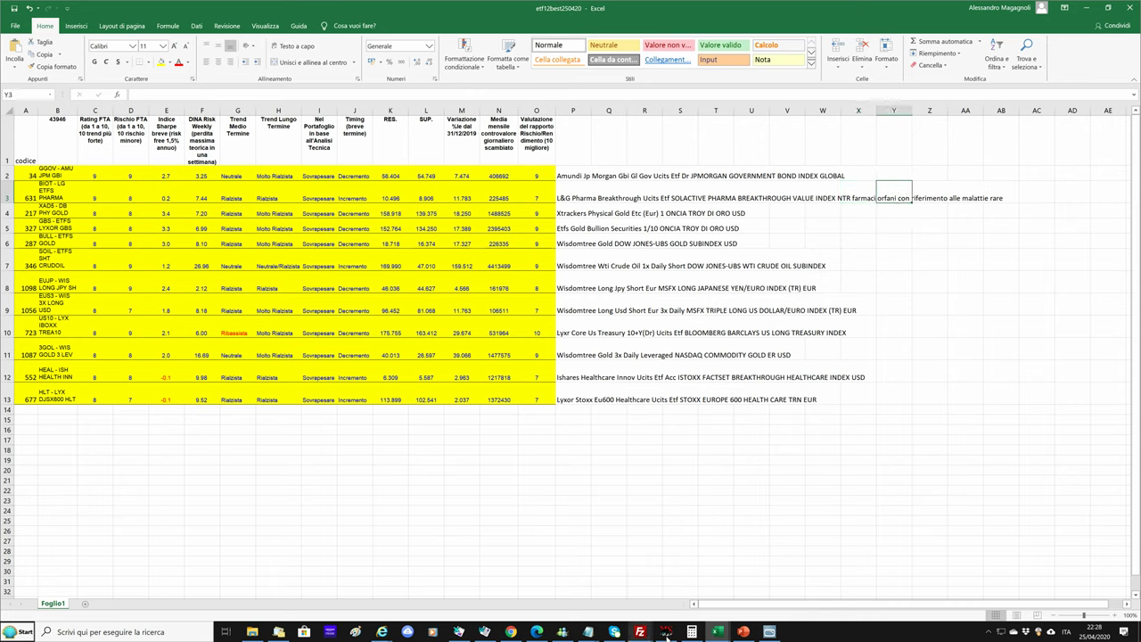
pyautogui.moveTo(667, 634)
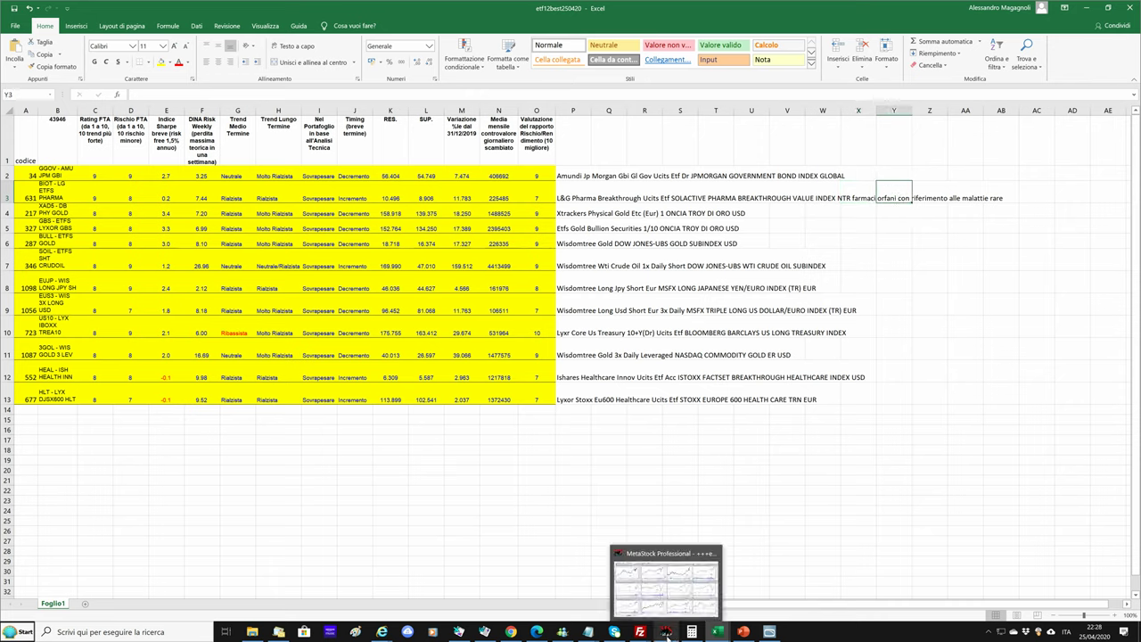
pyautogui.click(667, 634)
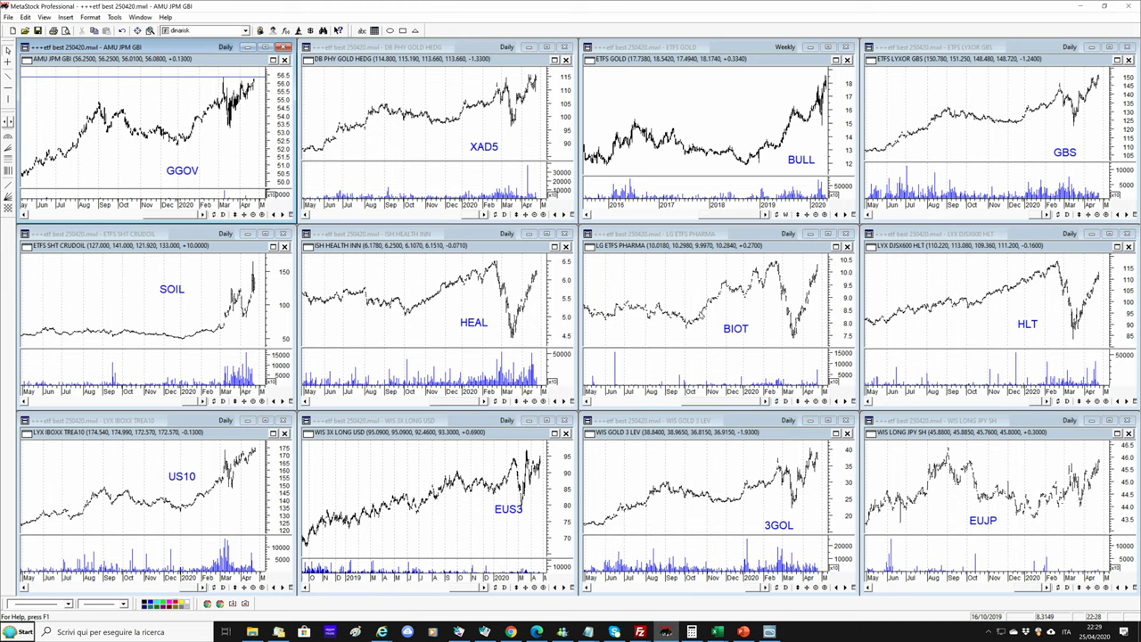
# Maximize the BIOT chart and draw horizontal lines at the February 2020 high and at the December 2018 low
pyautogui.doubleClick(824, 247)
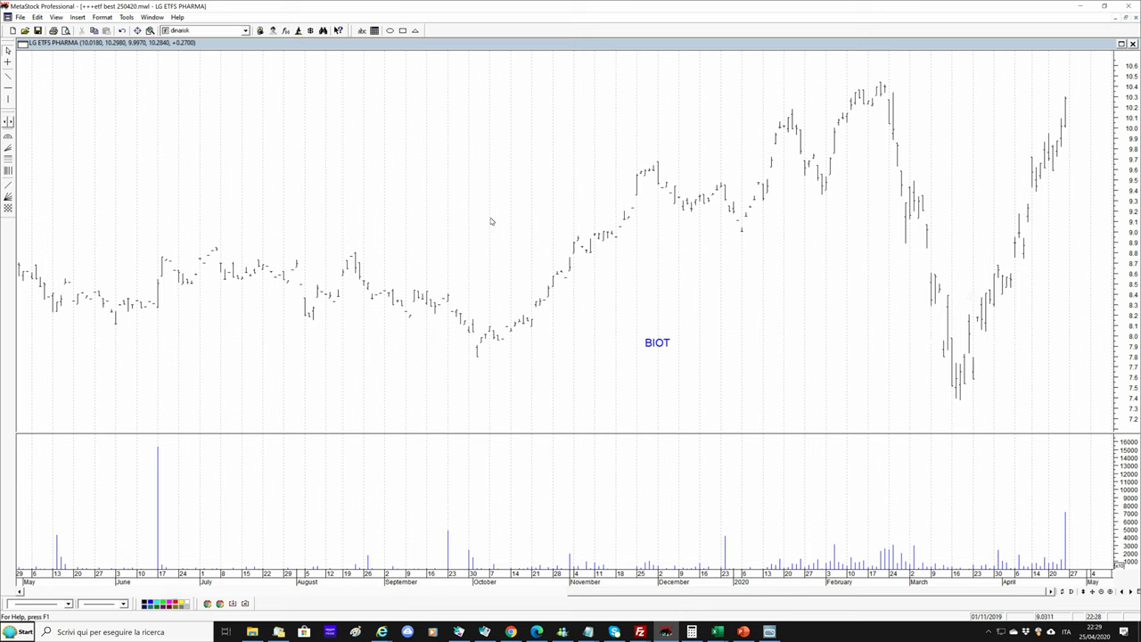
pyautogui.click(8, 86)
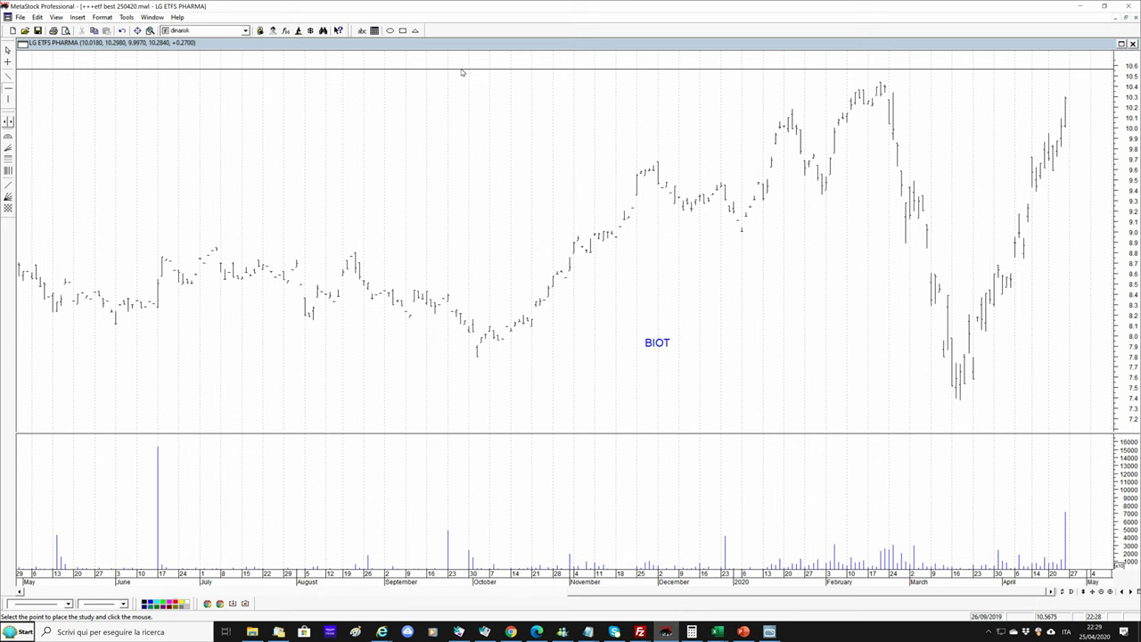
pyautogui.click(476, 82)
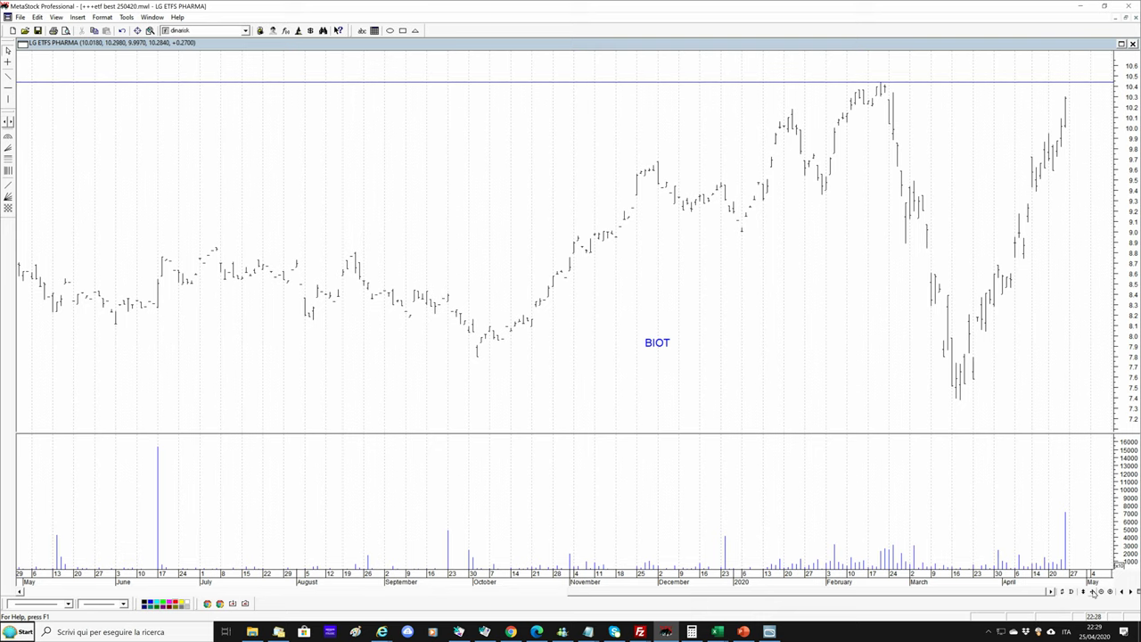
pyautogui.click(1094, 593)
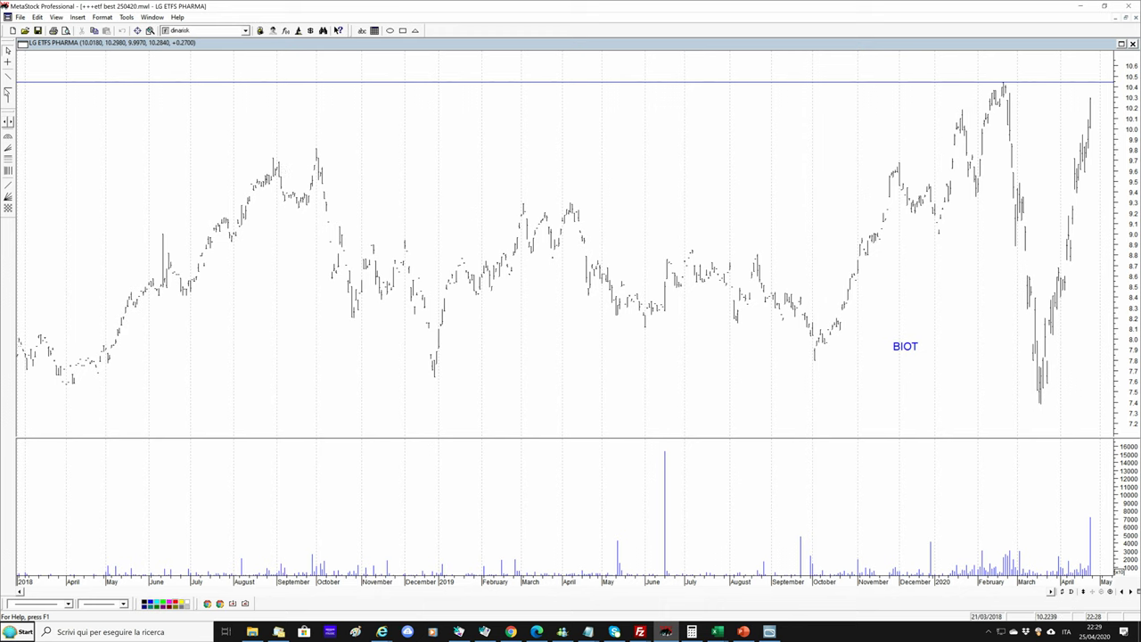
pyautogui.click(10, 89)
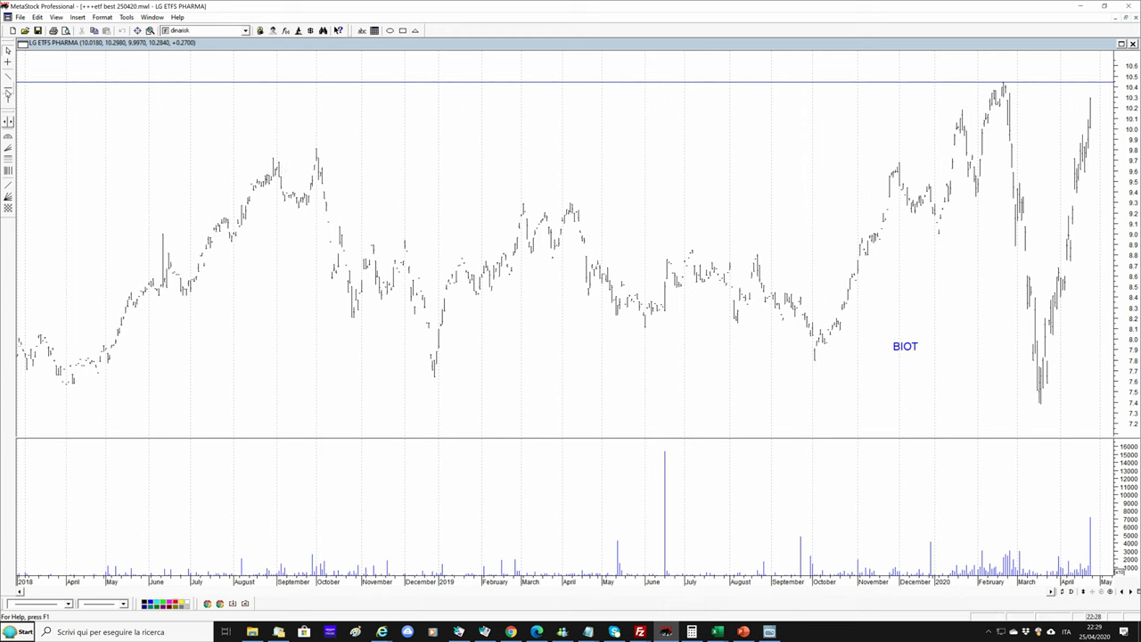
pyautogui.click(243, 379)
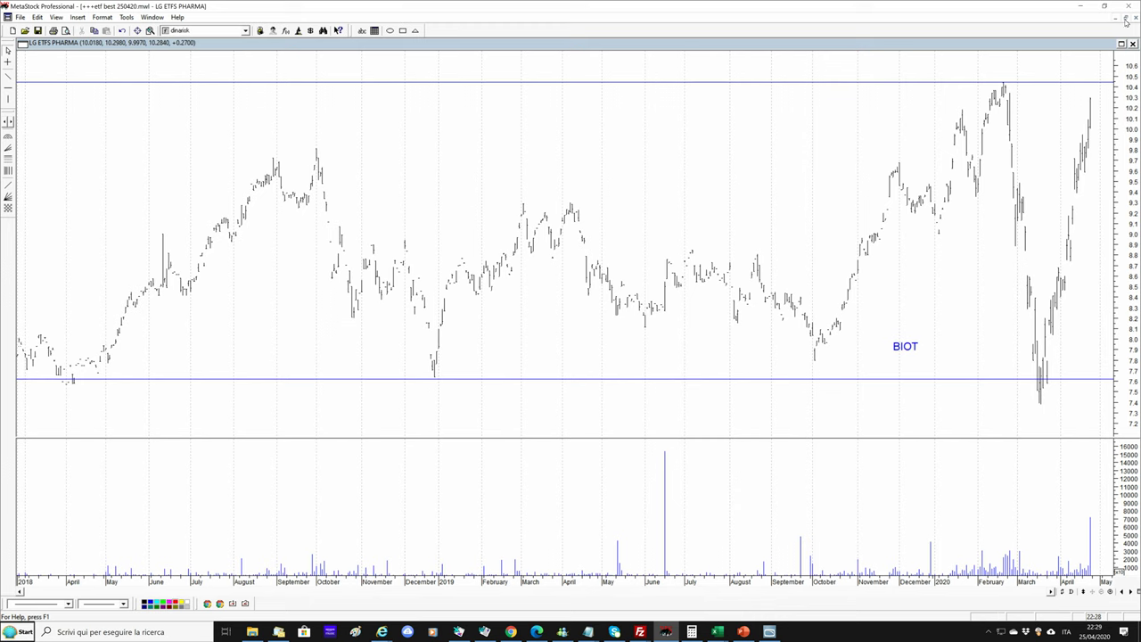
# Restore the tiled chart layout, check XAD5's description in the Excel workbook and return to MetaStock
pyautogui.click(1122, 44)
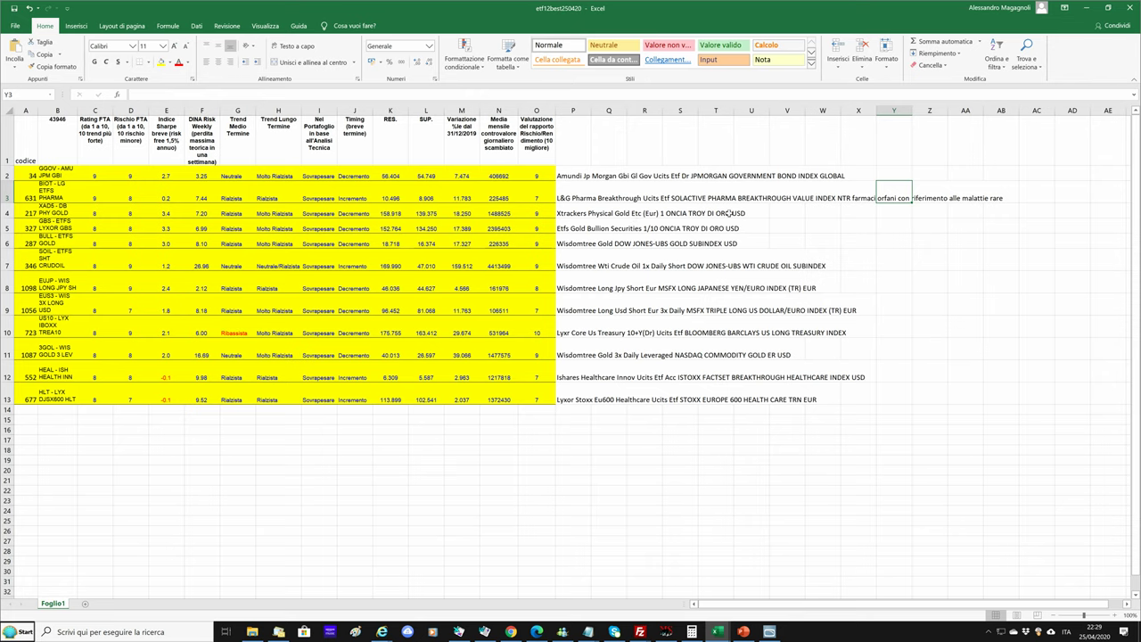
pyautogui.click(752, 214)
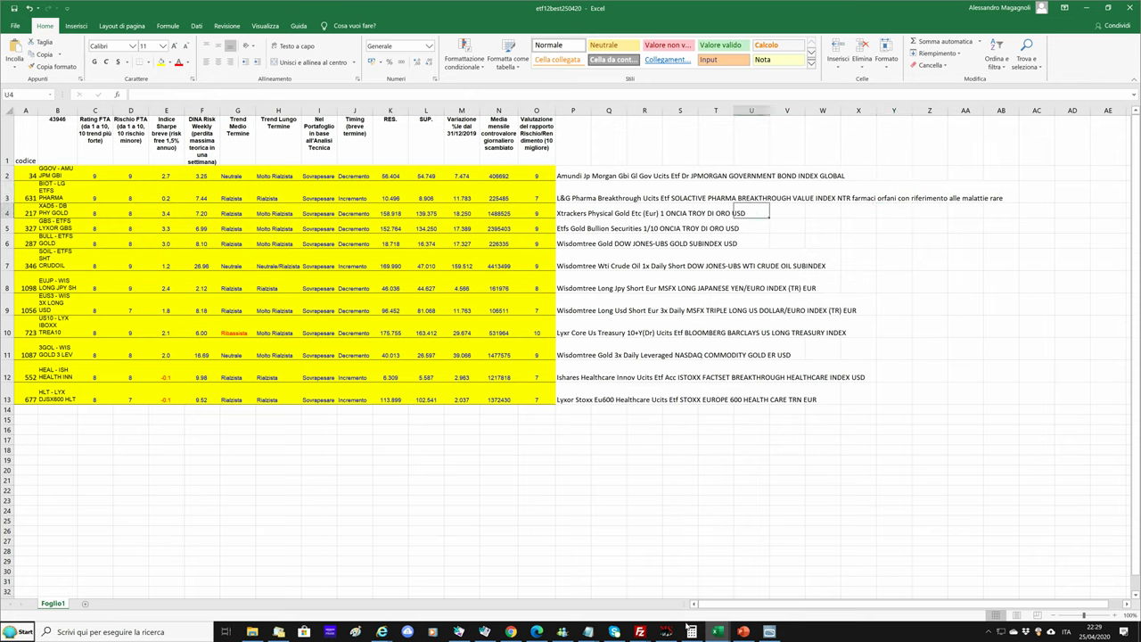
pyautogui.moveTo(667, 635)
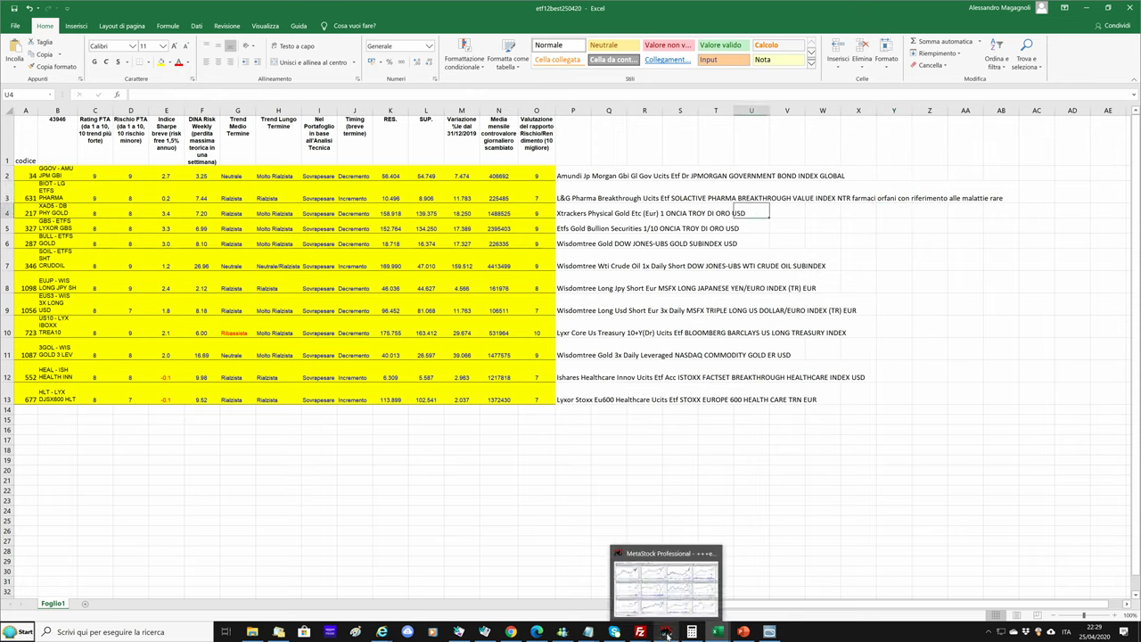
pyautogui.click(667, 633)
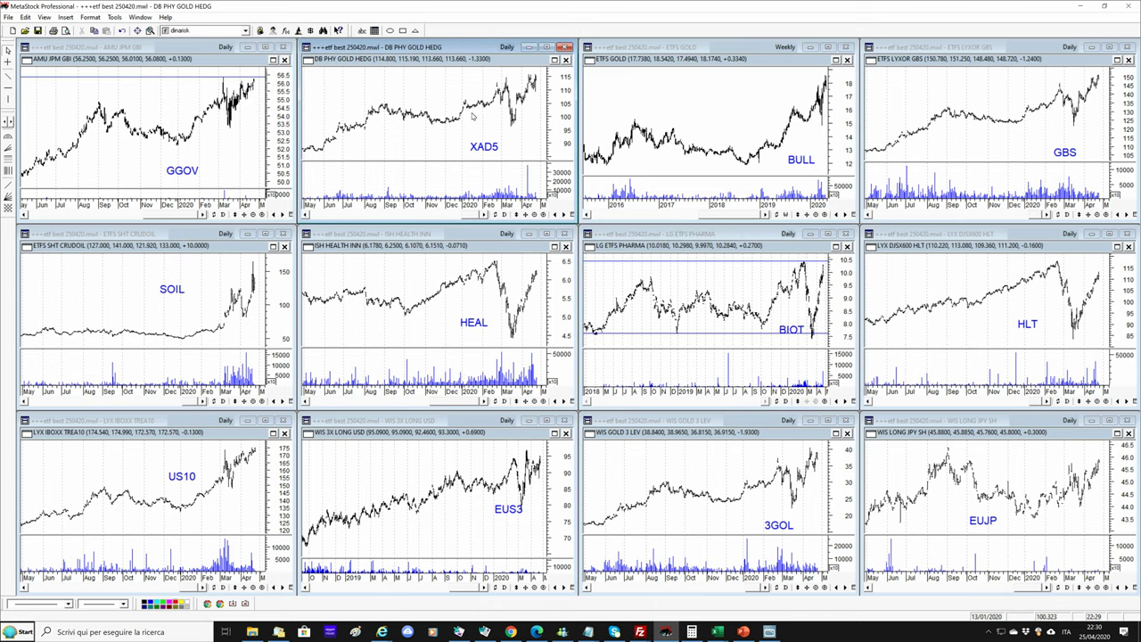
# Draw a horizontal line across the maximized XAD5 chart at the March 2020 high and display its prices as candlesticks
pyautogui.doubleClick(473, 116)
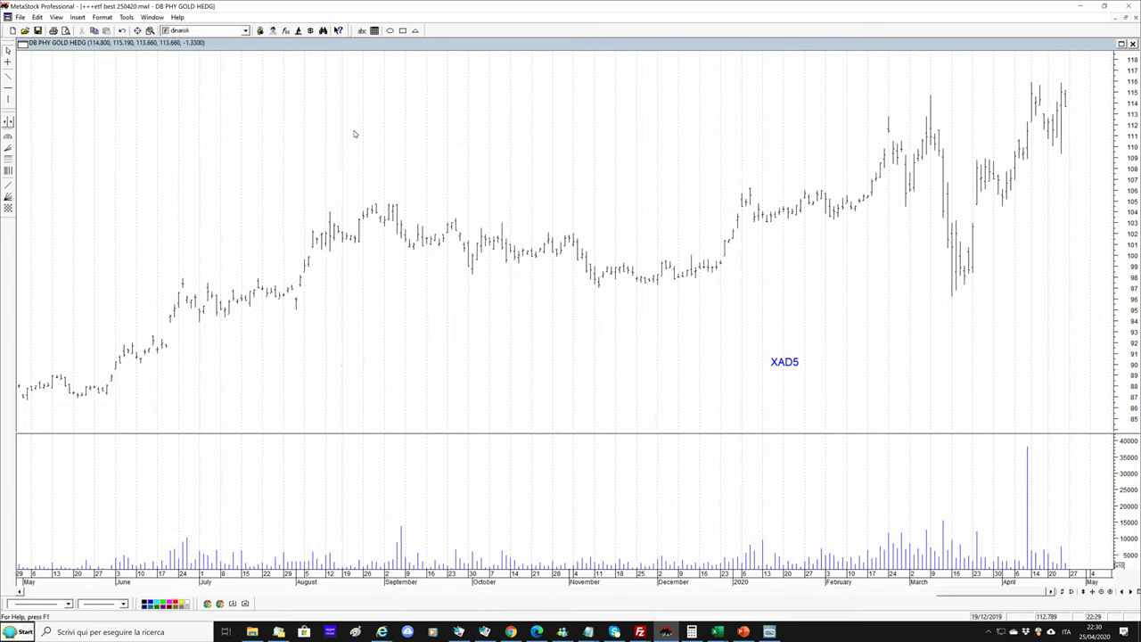
pyautogui.click(11, 89)
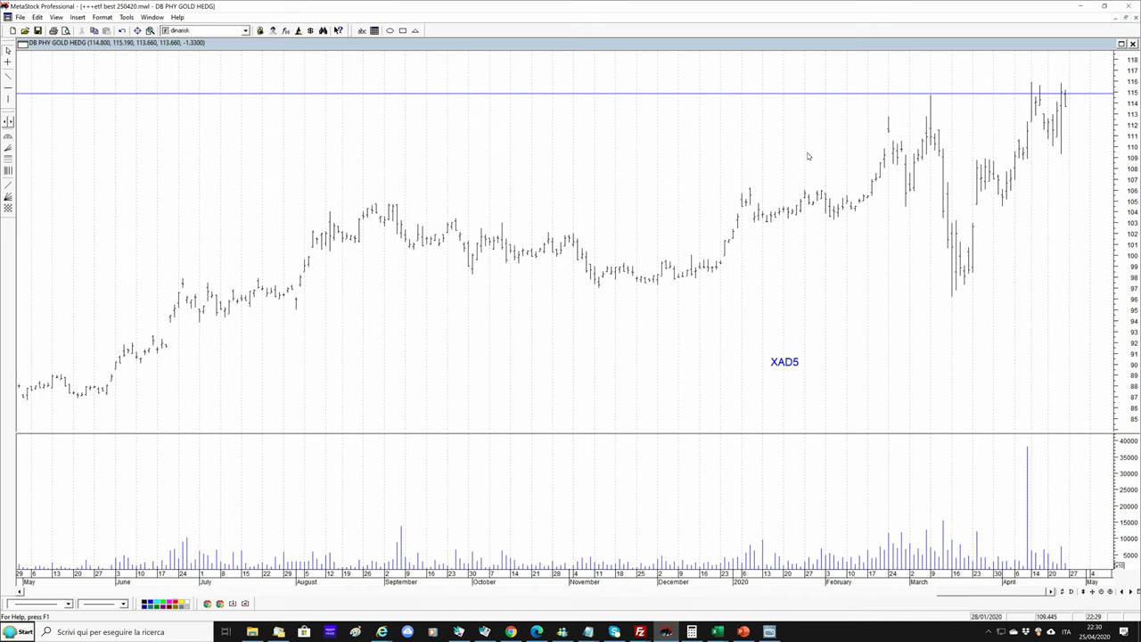
pyautogui.click(1054, 134)
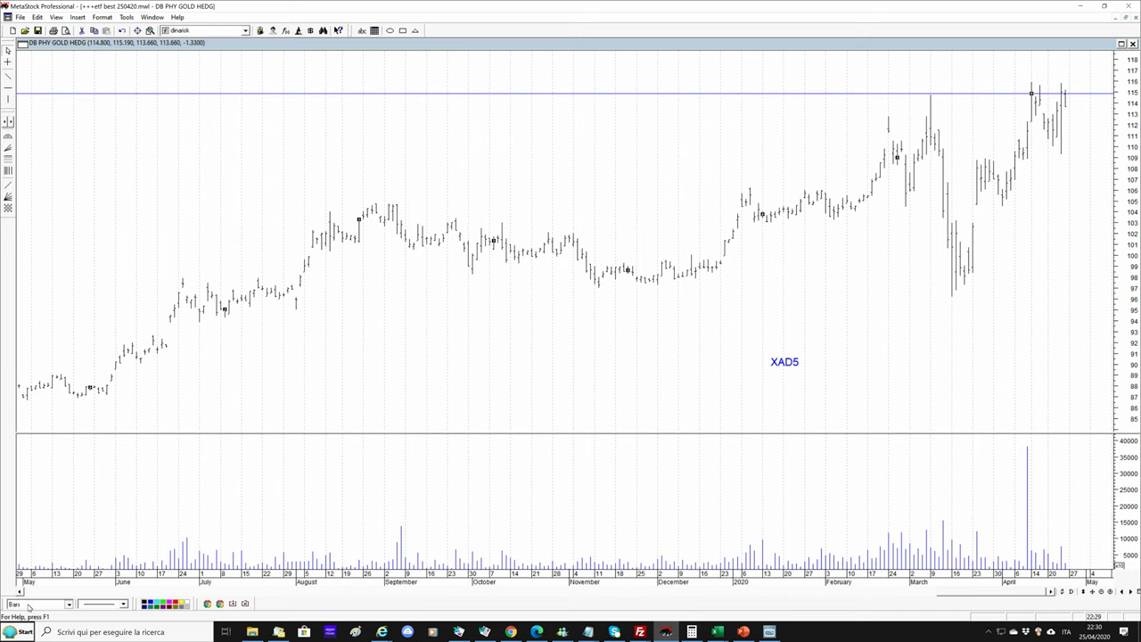
pyautogui.click(67, 604)
pyautogui.click(27, 547)
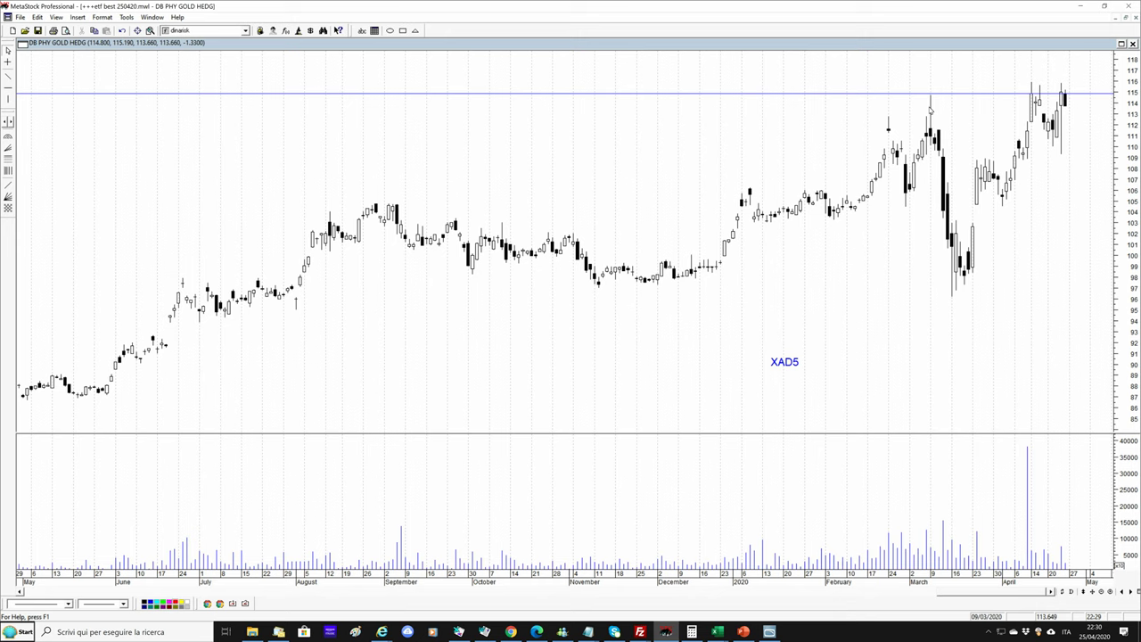
# Move the XAD5 text label up beneath the mid-February 2020 candles, at a price level of about 98
pyautogui.moveTo(933, 115)
pyautogui.click(788, 369)
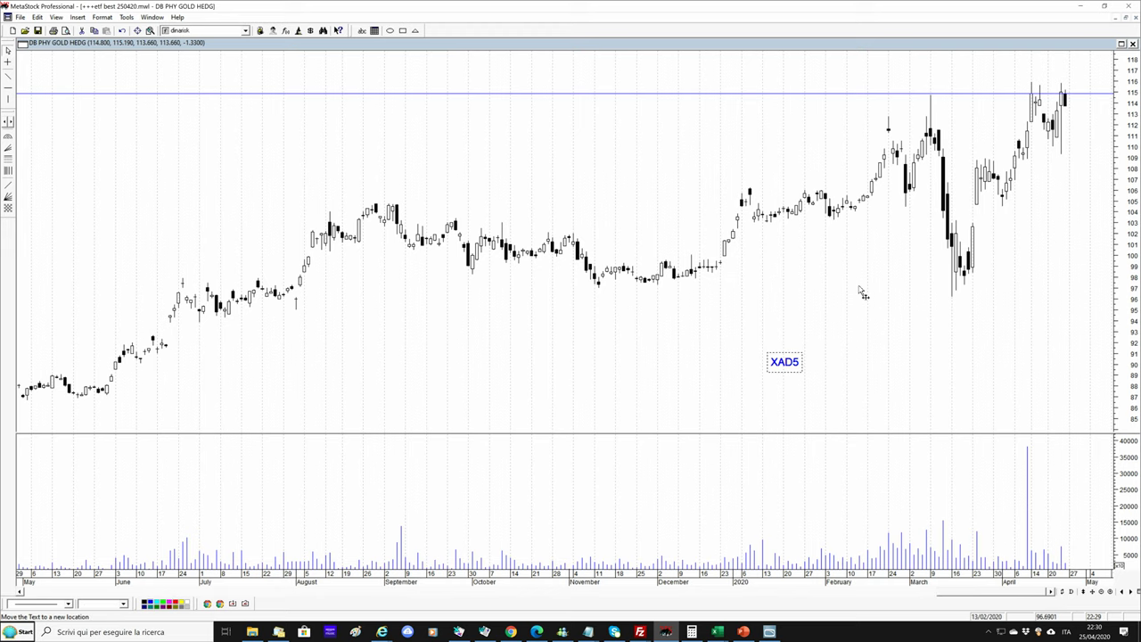
pyautogui.click(862, 287)
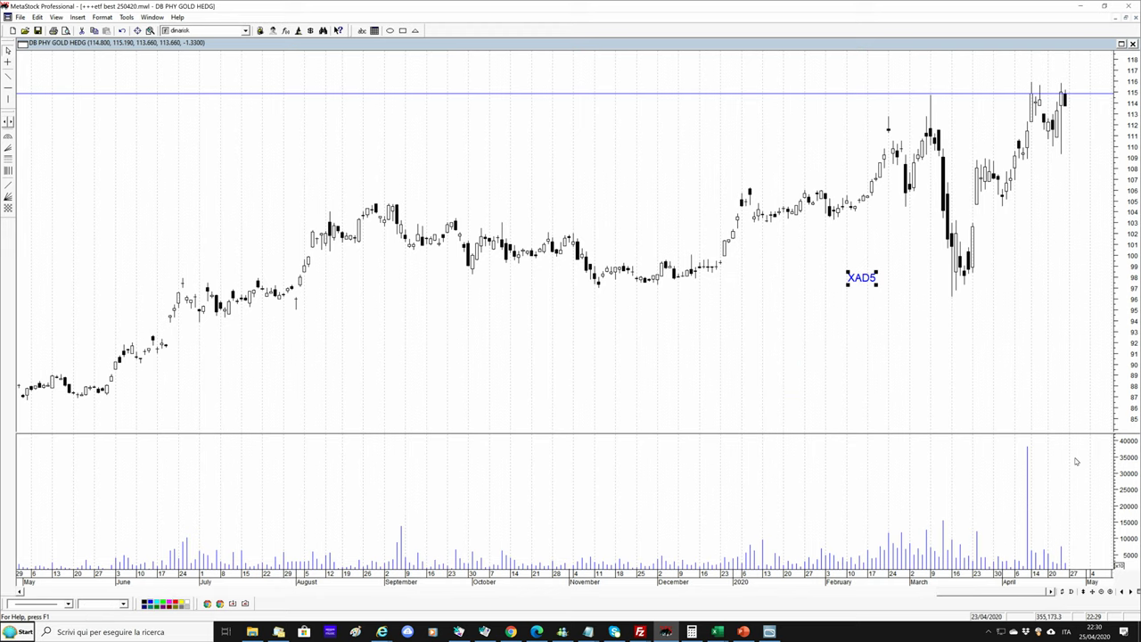
# Circle the 24 February, 9 March and 23 April 2020 candles on the XAD5 chart with ellipses
pyautogui.click(1111, 592)
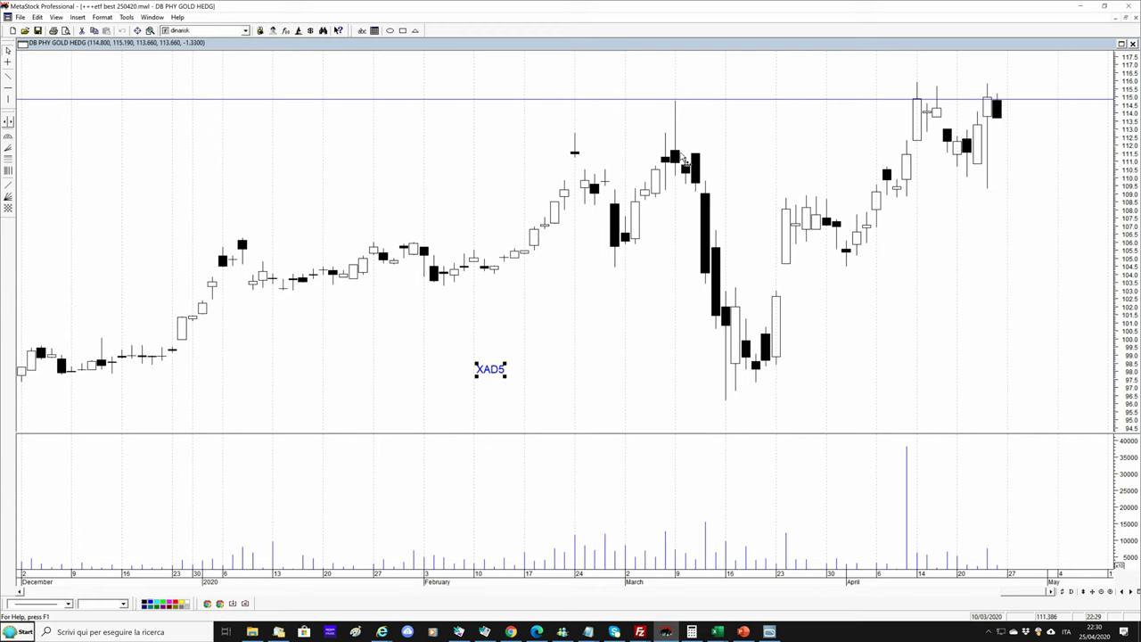
pyautogui.moveTo(683, 162)
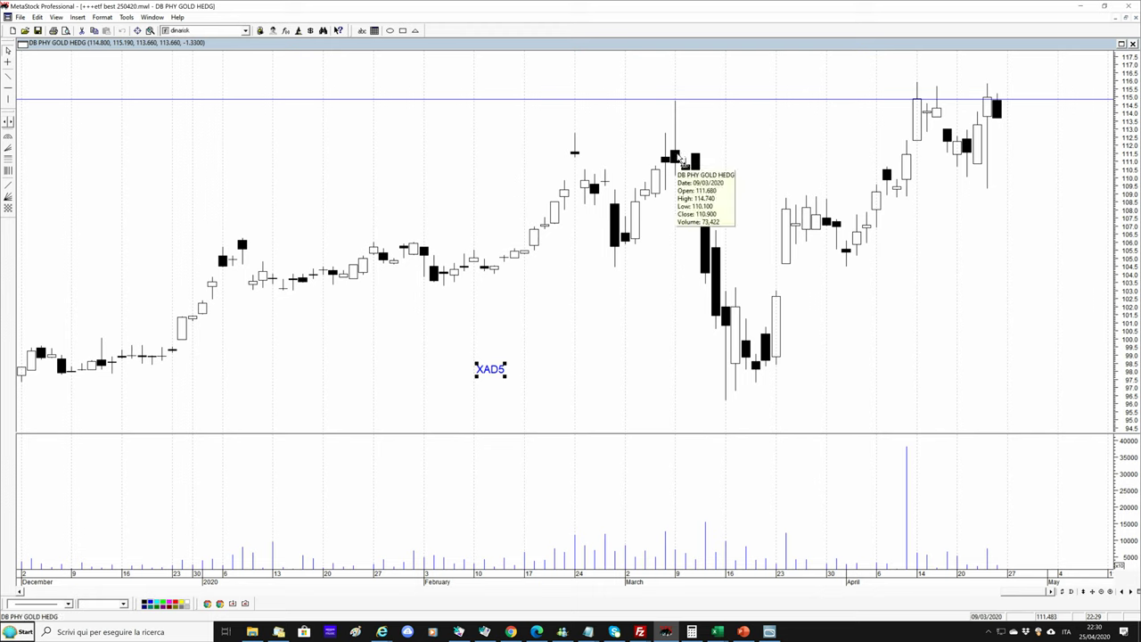
pyautogui.moveTo(667, 84)
pyautogui.mouseDown()
pyautogui.moveTo(693, 192)
pyautogui.moveTo(684, 191)
pyautogui.mouseUp()
pyautogui.click(389, 30)
pyautogui.moveTo(563, 127); pyautogui.dragTo(585, 171)
pyautogui.moveTo(582, 163)
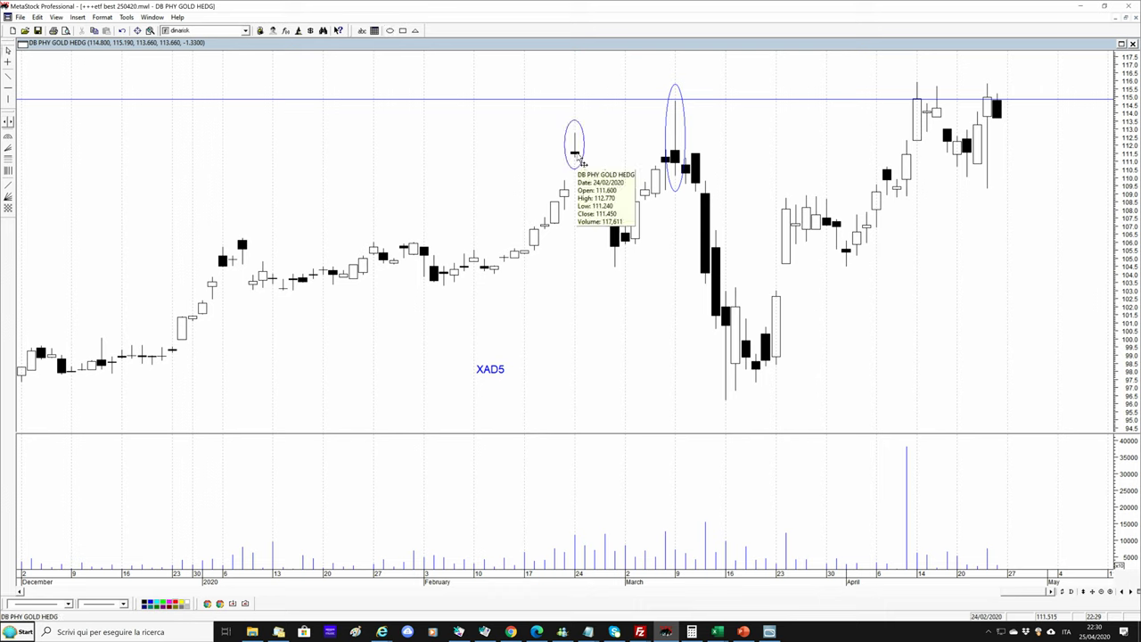
pyautogui.moveTo(995, 110)
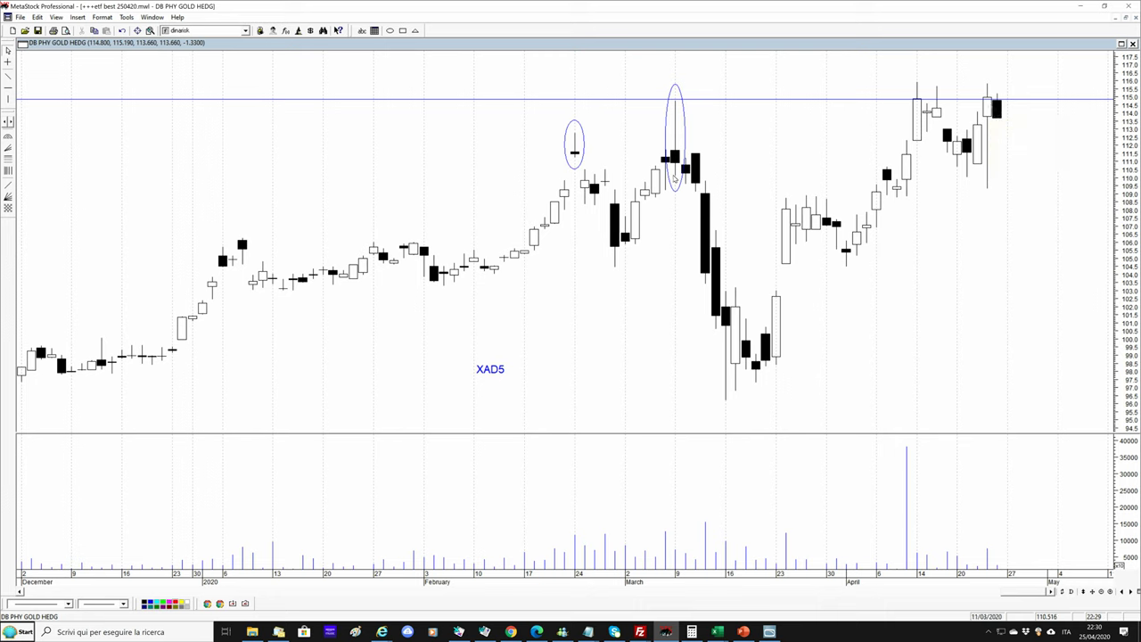
pyautogui.moveTo(678, 159)
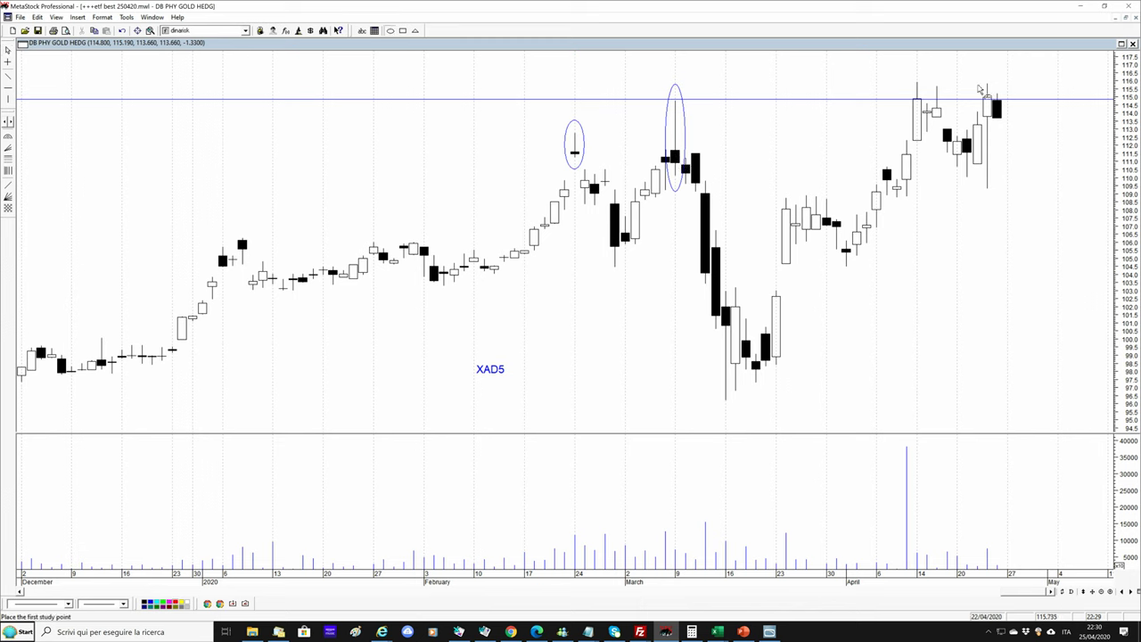
pyautogui.moveTo(979, 89); pyautogui.dragTo(970, 297)
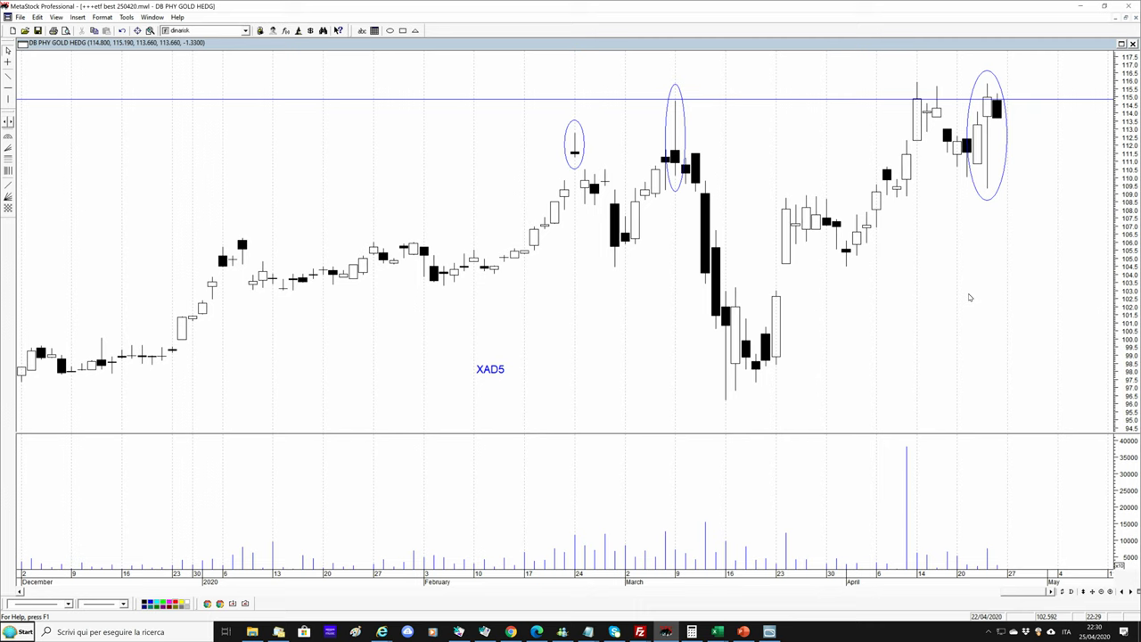
# Add the Relative Strength Comparative indicator in a new inner window above the XAD5 price chart
pyautogui.click(1104, 592)
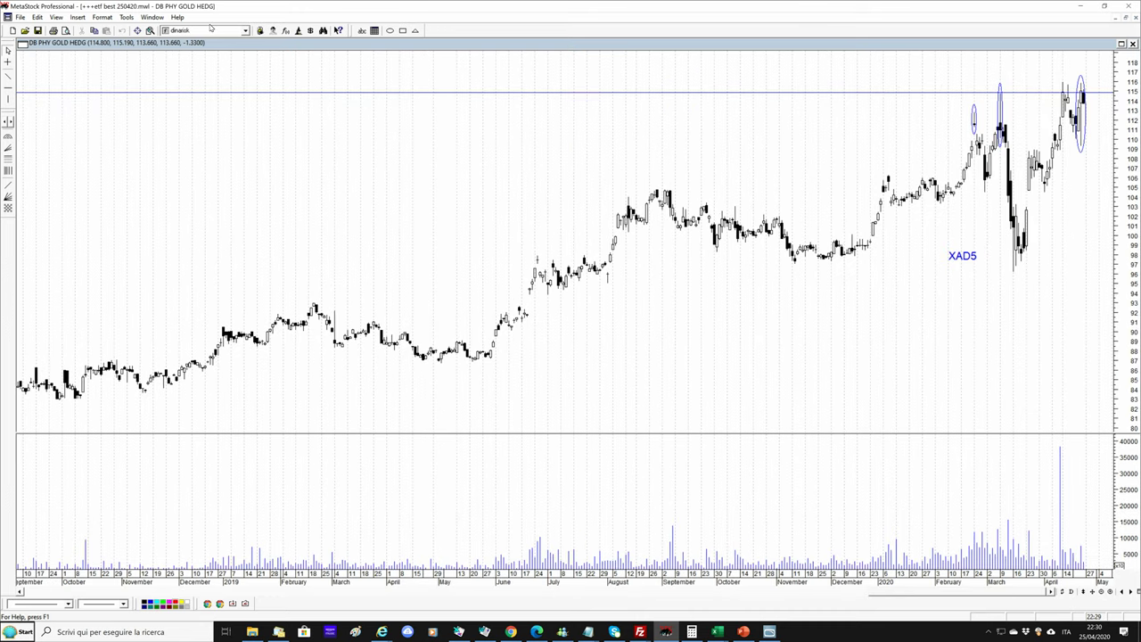
pyautogui.click(211, 29)
pyautogui.moveTo(245, 49); pyautogui.dragTo(245, 86)
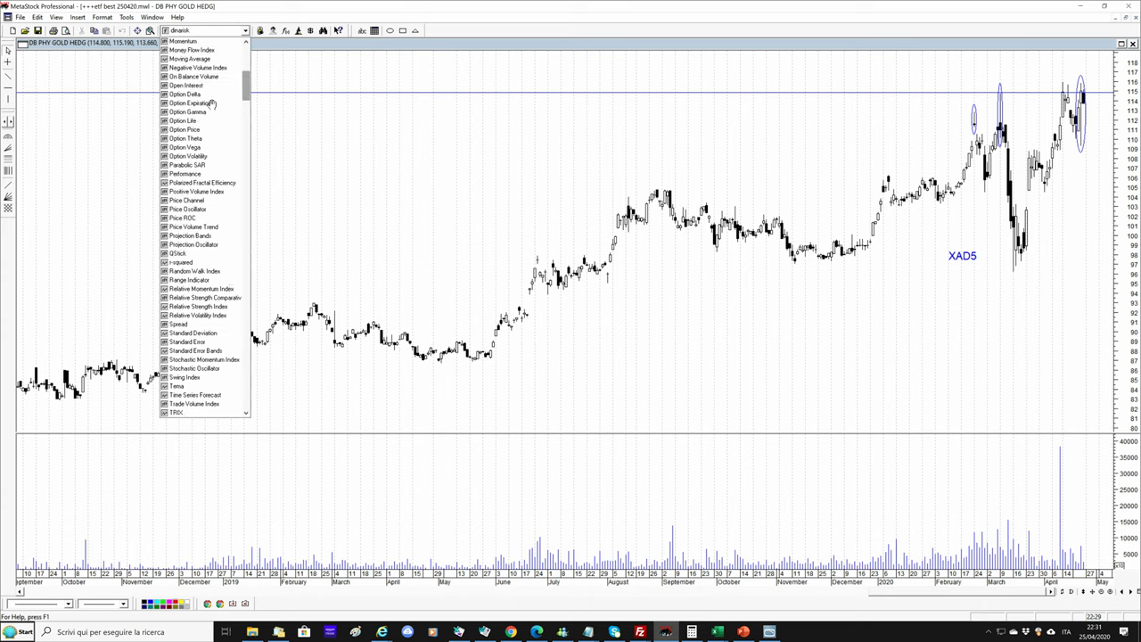
pyautogui.click(181, 300)
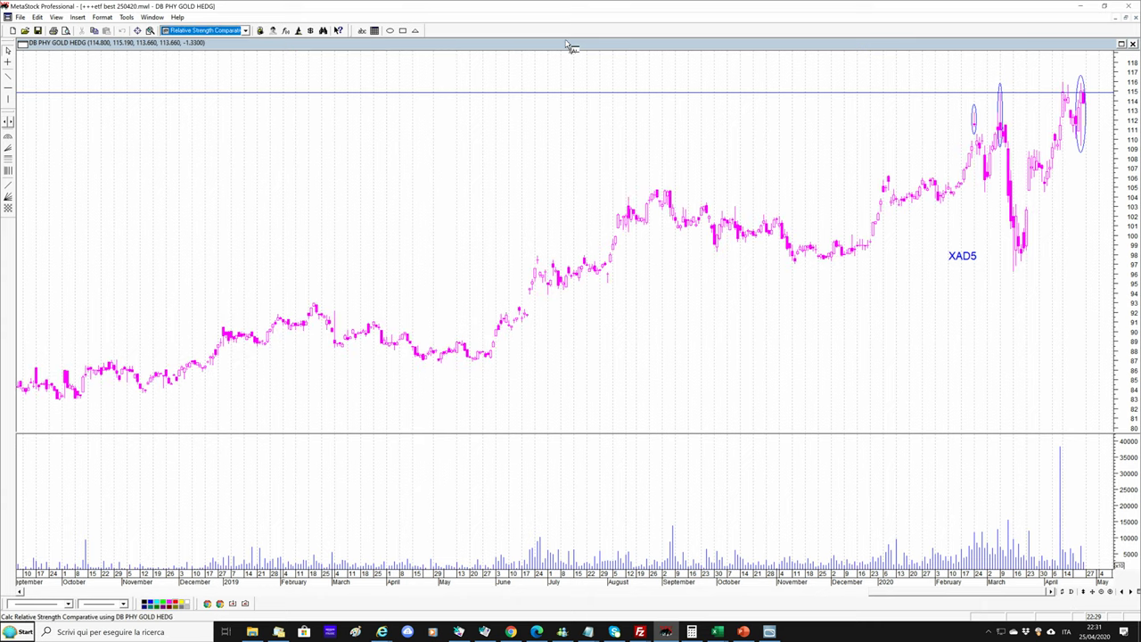
pyautogui.moveTo(571, 47); pyautogui.dragTo(572, 47)
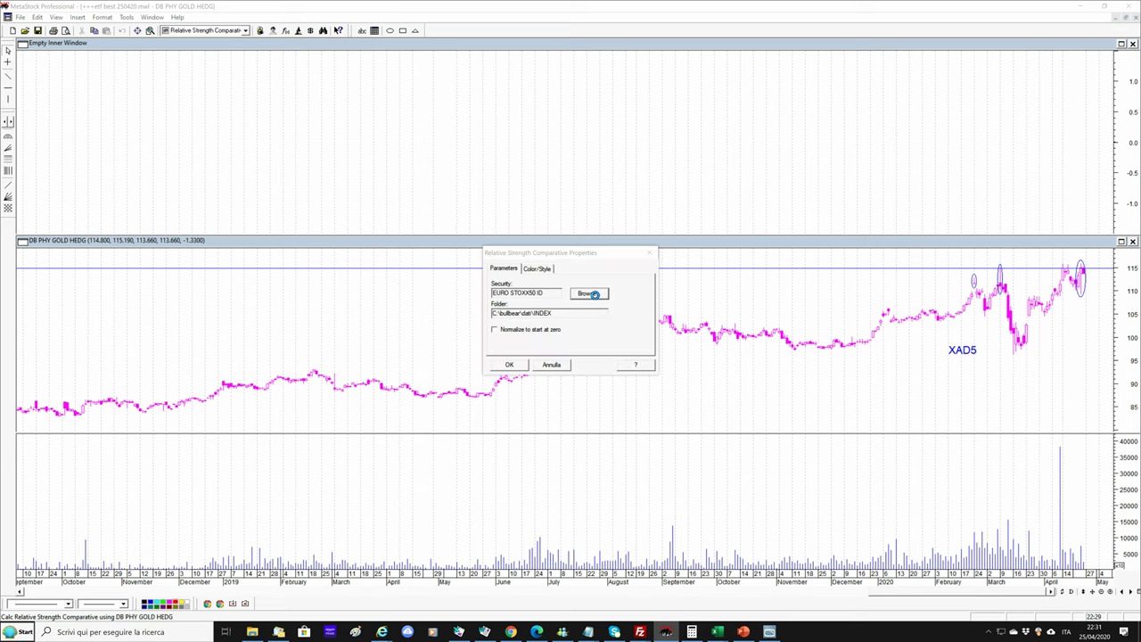
# Choose CMX GOLD from the FUTURES folder as the comparison security and apply the relative strength indicator to the XAD5 chart
pyautogui.click(590, 293)
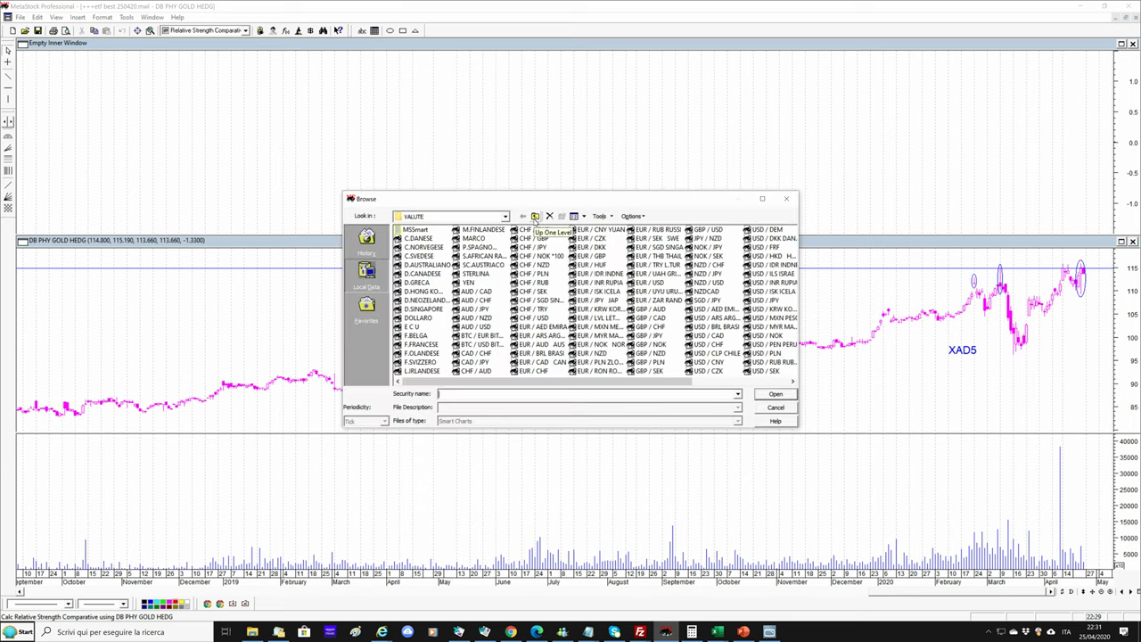
pyautogui.click(536, 217)
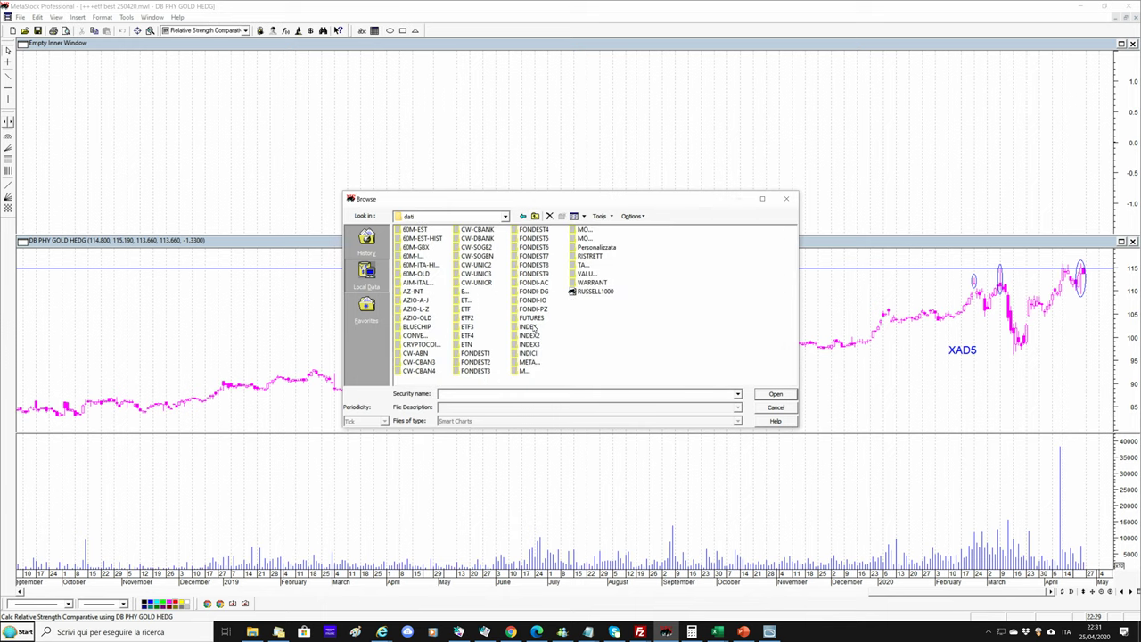
pyautogui.doubleClick(531, 318)
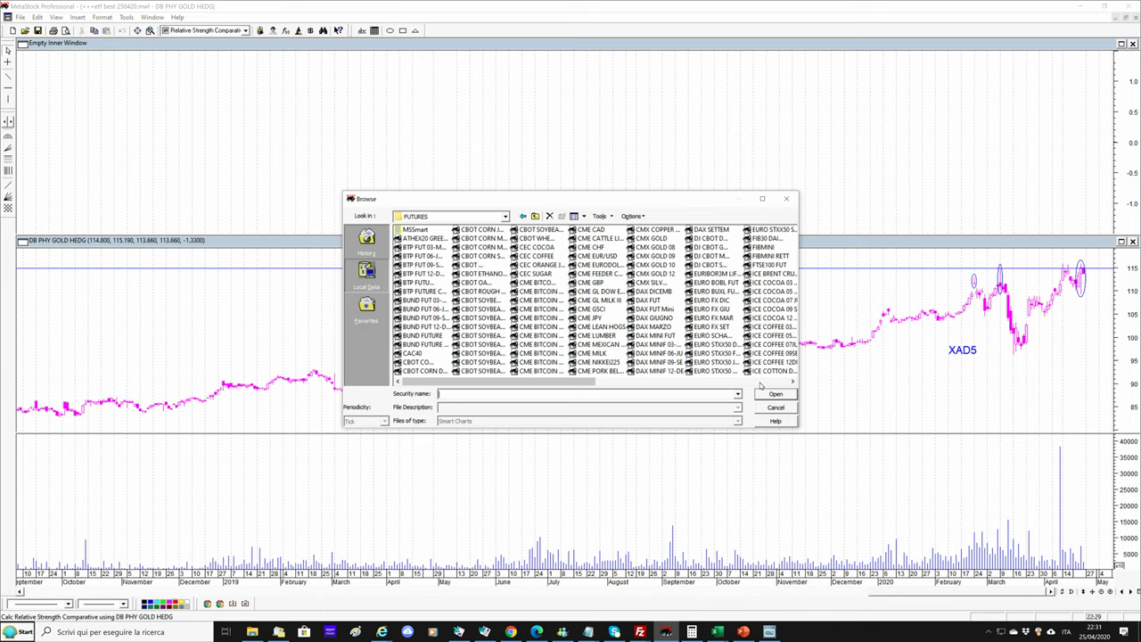
pyautogui.hscroll(5, 561, 264)
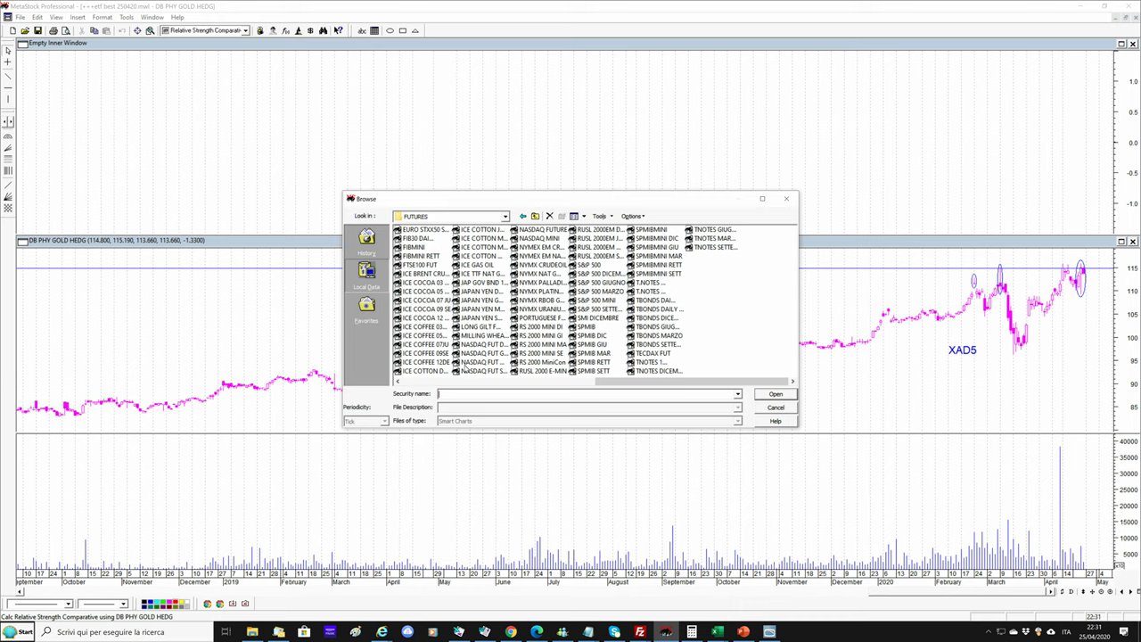
pyautogui.moveTo(619, 383); pyautogui.dragTo(561, 384)
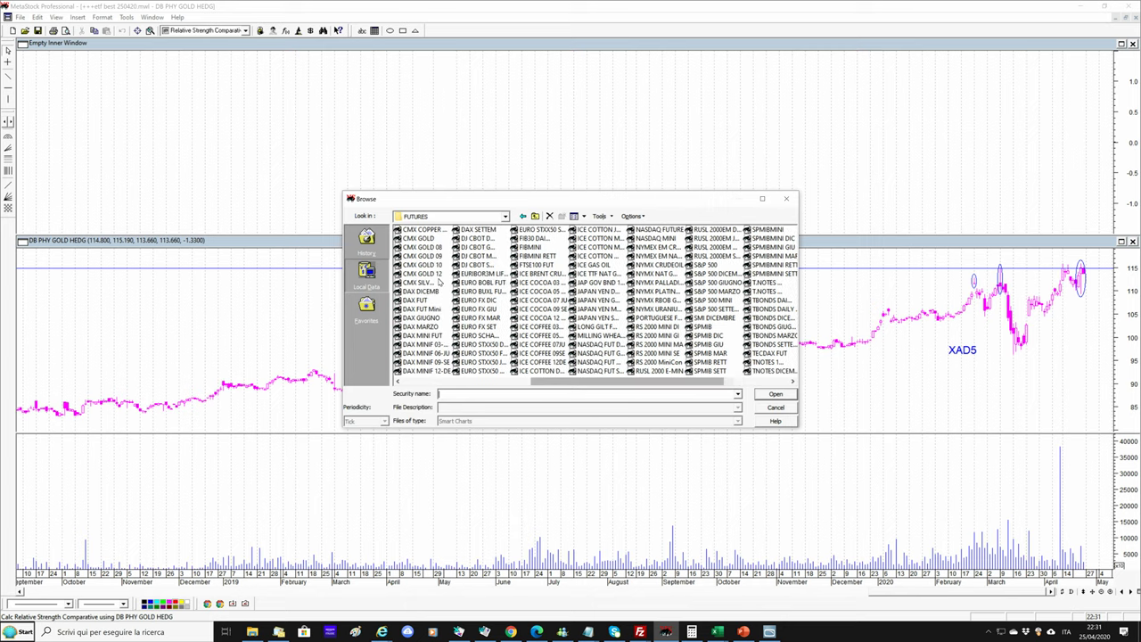
pyautogui.press('Escape')
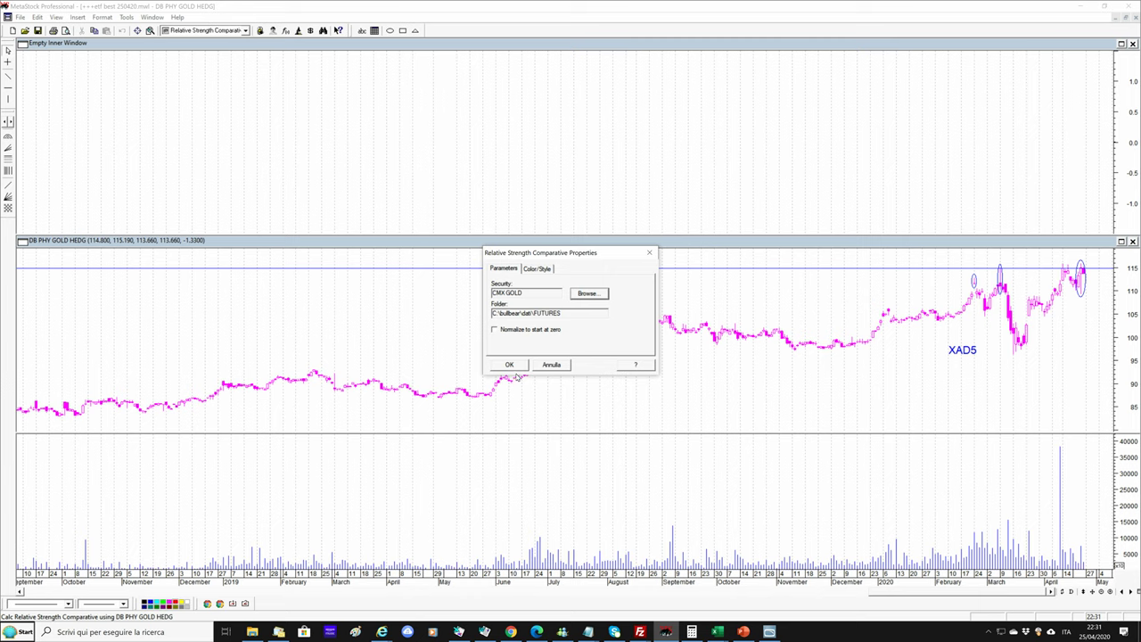
pyautogui.click(511, 366)
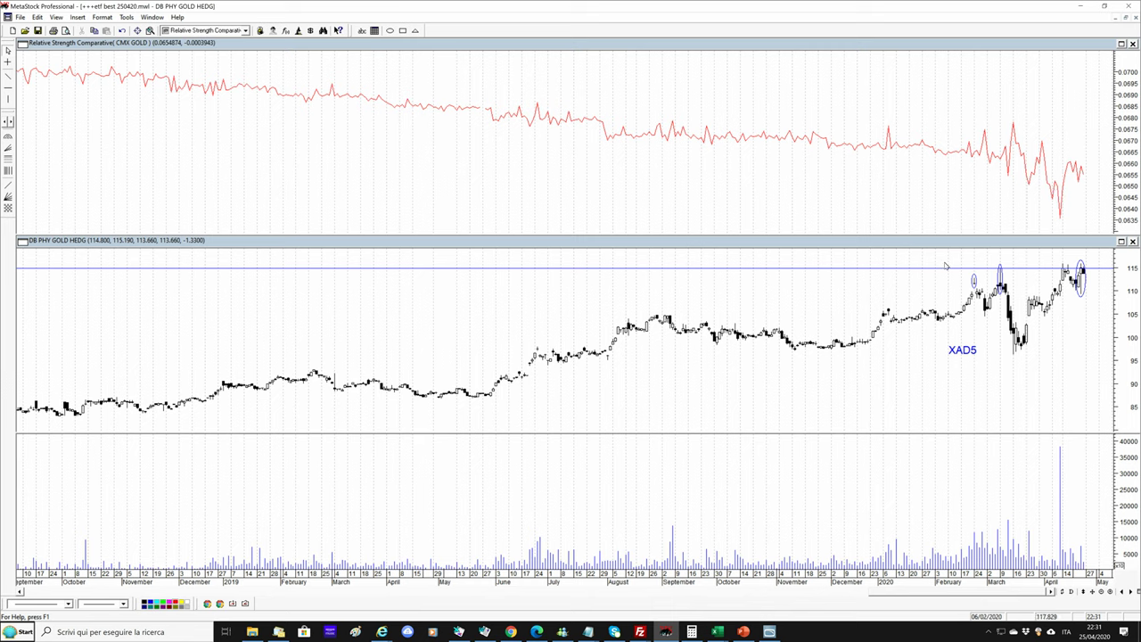
# Enlarge the XAD5 price pane by shrinking the volume area, and restore the chart to the tiled layout
pyautogui.moveTo(850, 437); pyautogui.dragTo(878, 533)
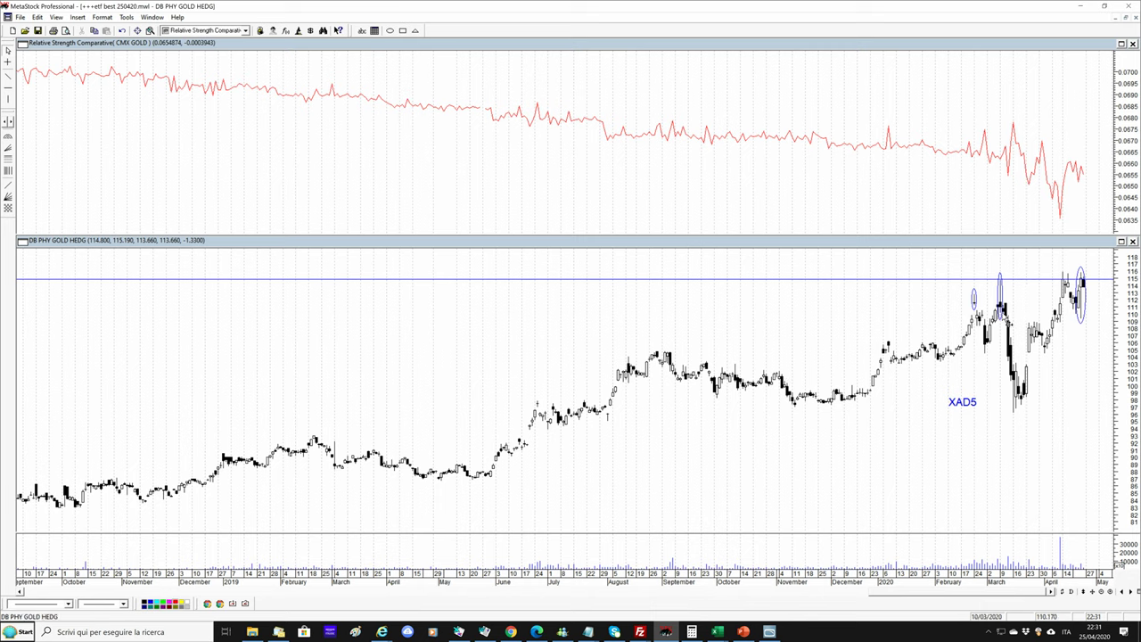
pyautogui.moveTo(1001, 310)
pyautogui.click(1106, 17)
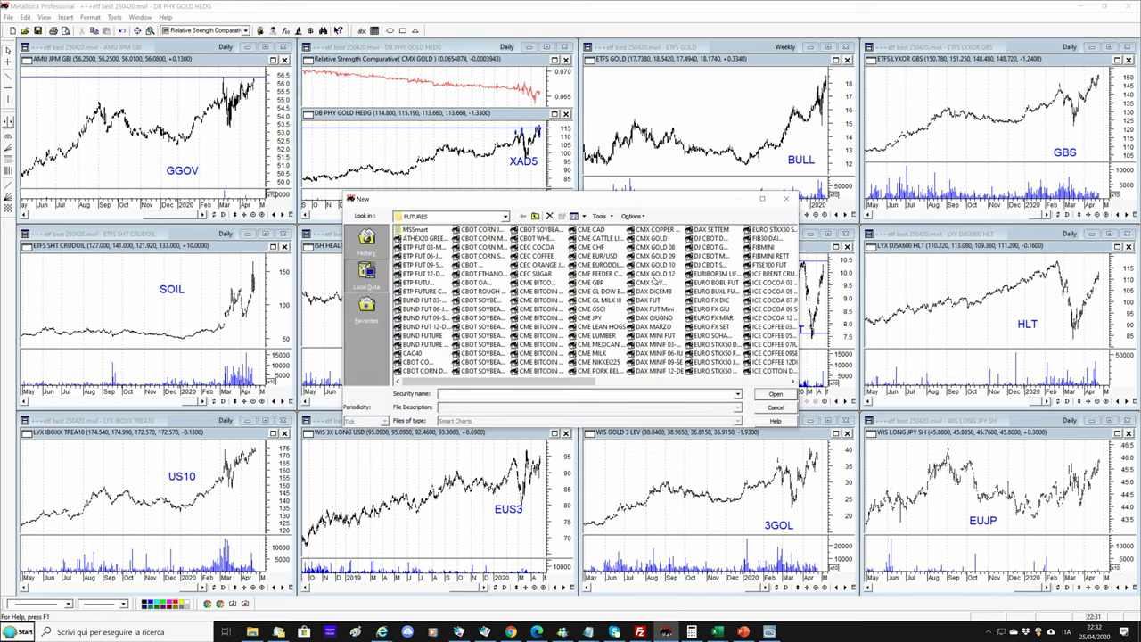
# Open a CMX GOLD chart from the FUTURES folder and plot the dinarisk indicator in a new inner window above its prices
pyautogui.doubleClick(652, 238)
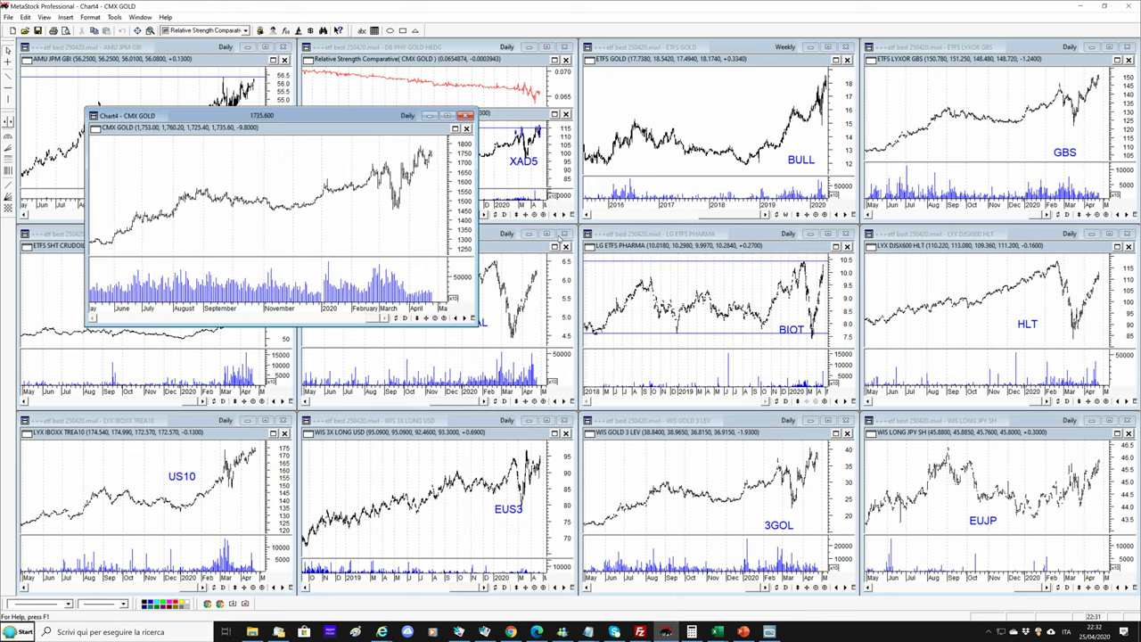
pyautogui.click(245, 30)
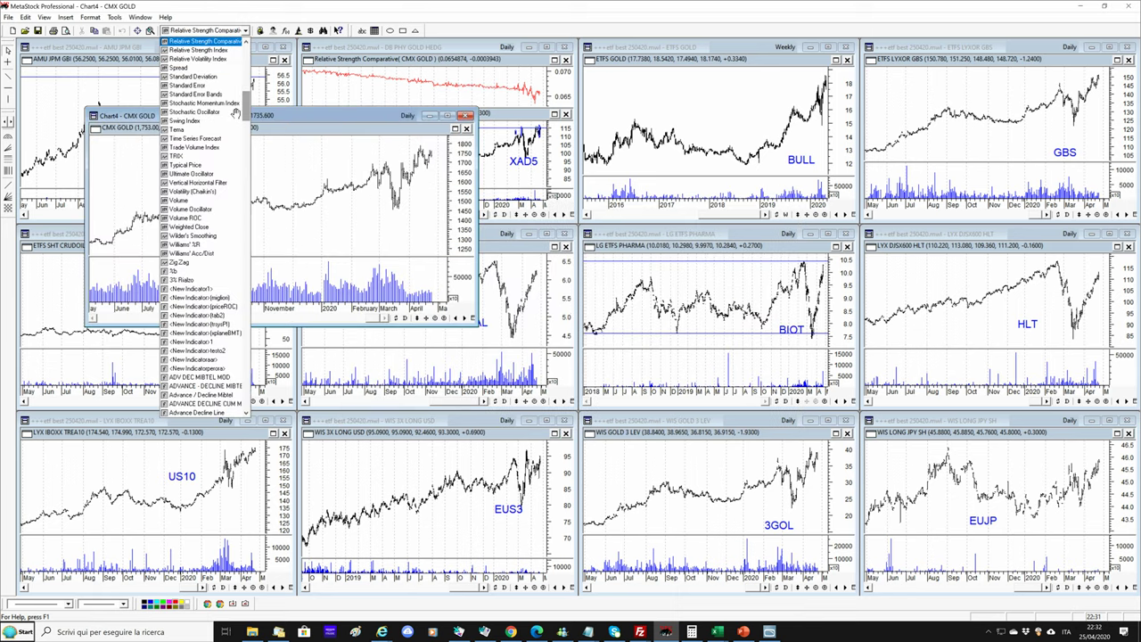
pyautogui.scroll(3, 236, 113)
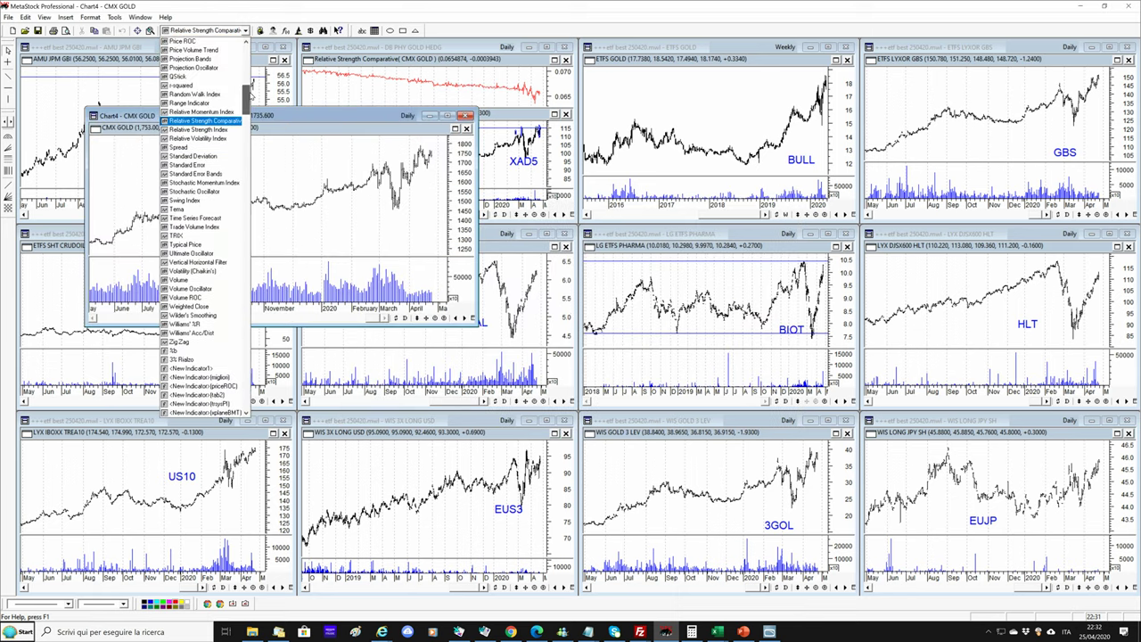
pyautogui.scroll(10, 253, 90)
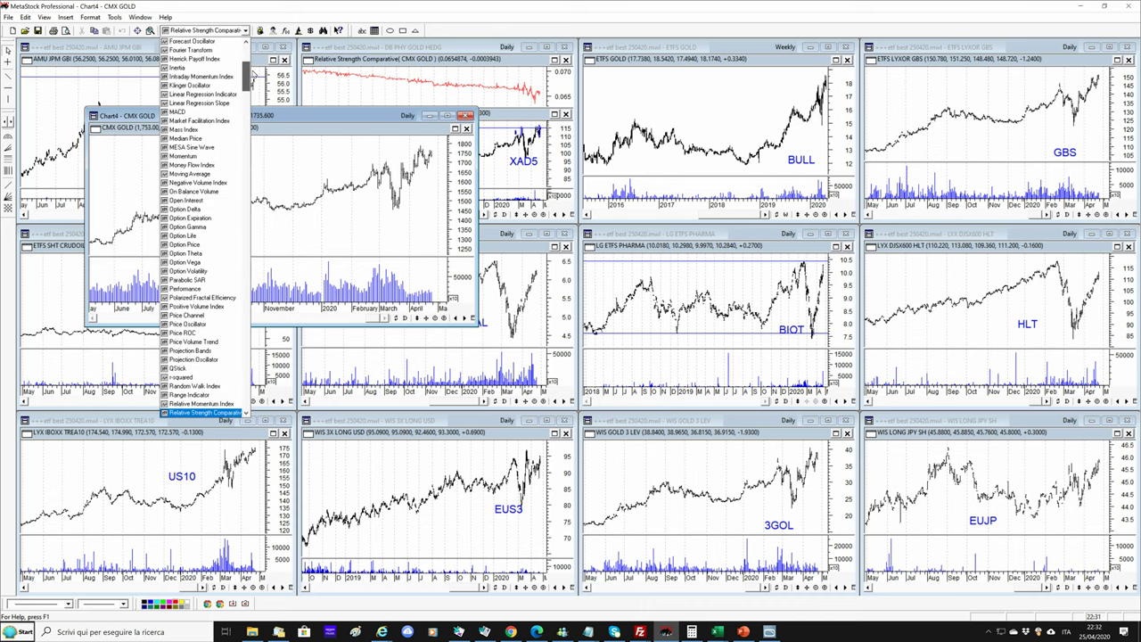
pyautogui.scroll(-4, 253, 80)
pyautogui.scroll(10, 253, 82)
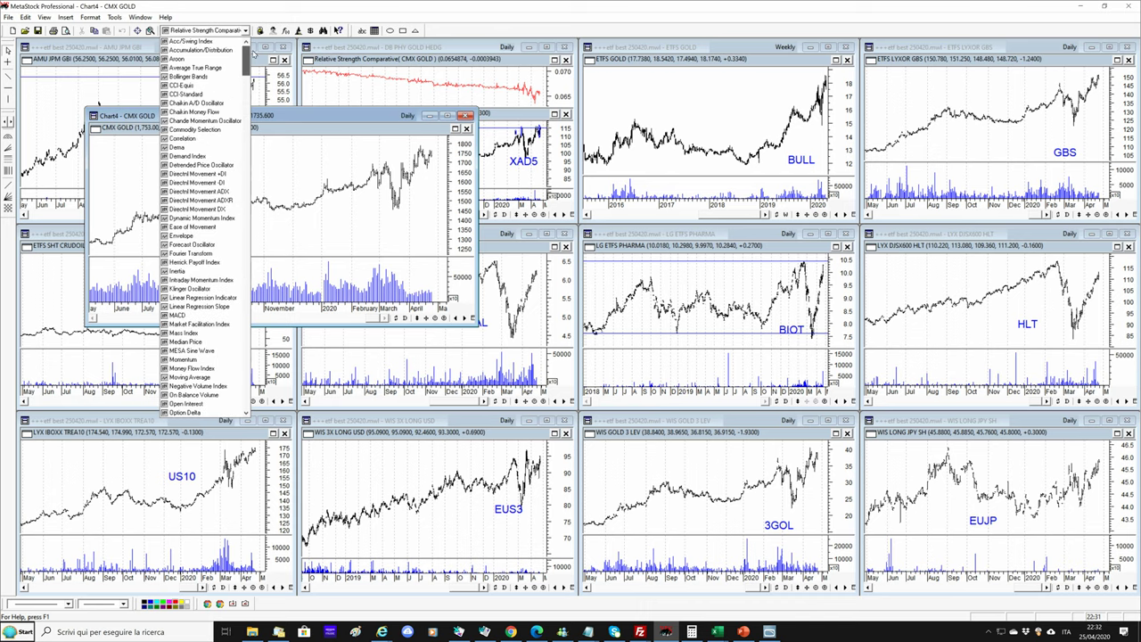
pyautogui.scroll(-2, 254, 56)
pyautogui.scroll(-6, 255, 59)
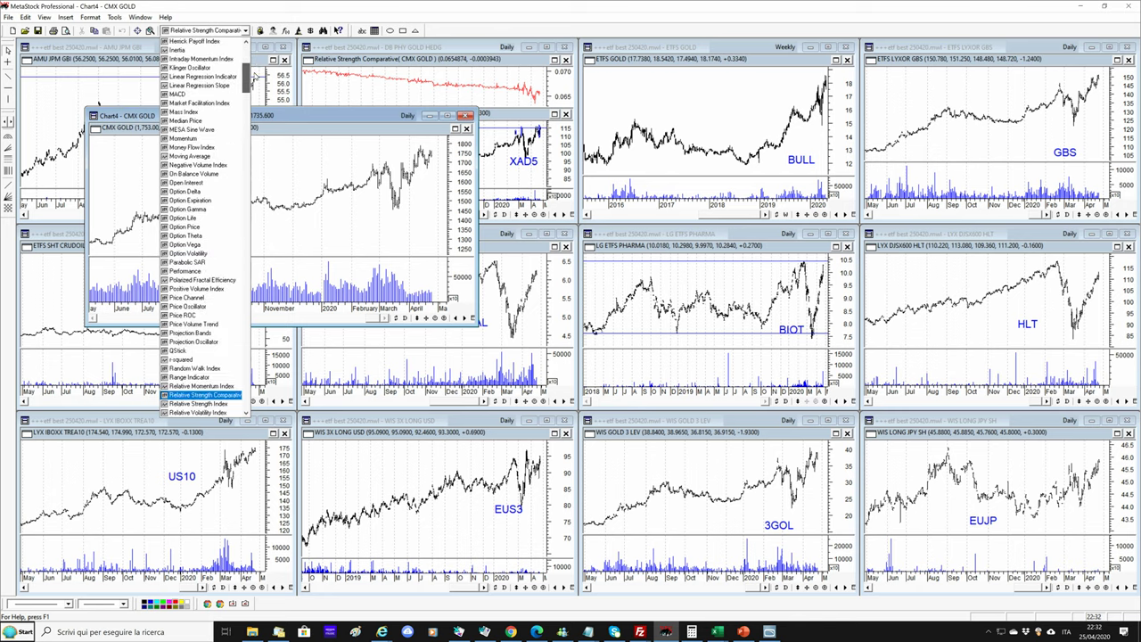
pyautogui.scroll(-15, 255, 59)
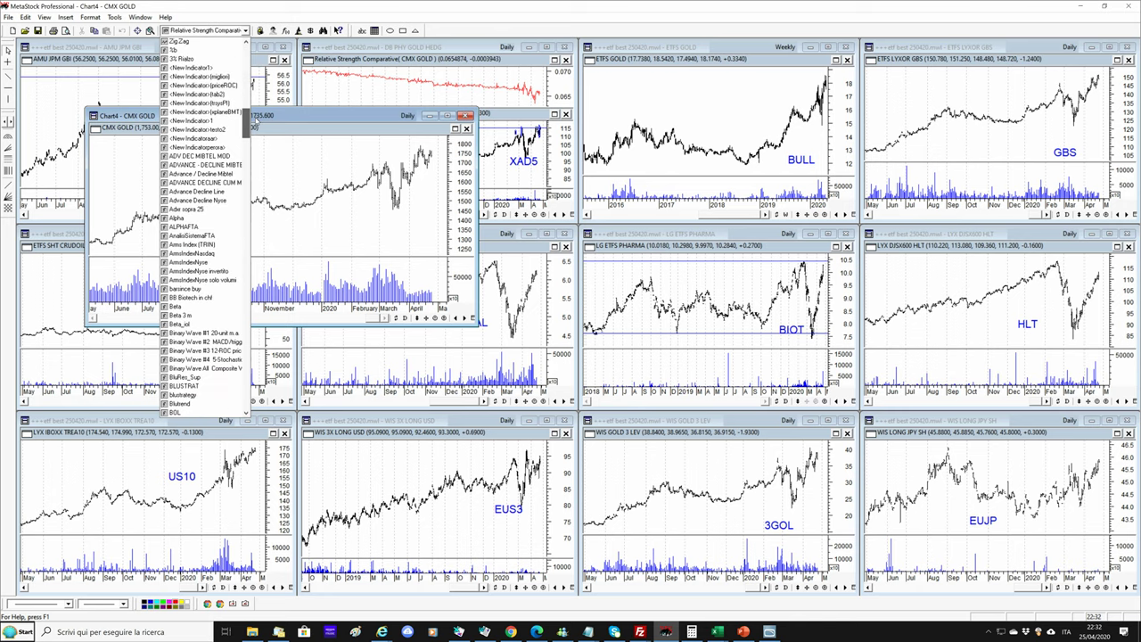
pyautogui.scroll(-8, 255, 128)
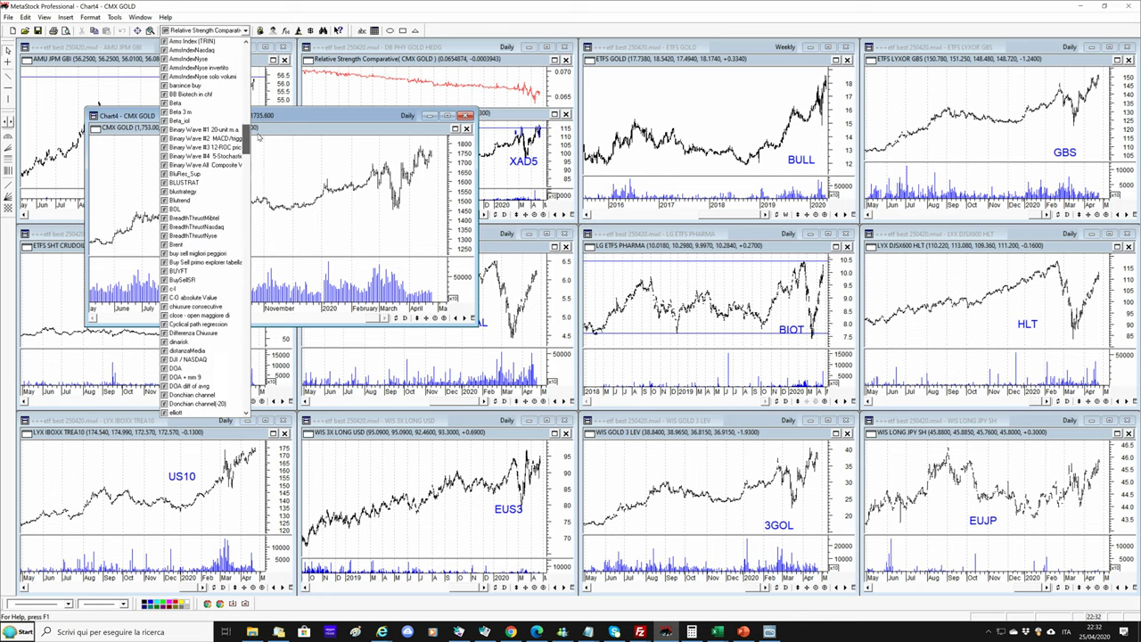
pyautogui.scroll(-3, 258, 134)
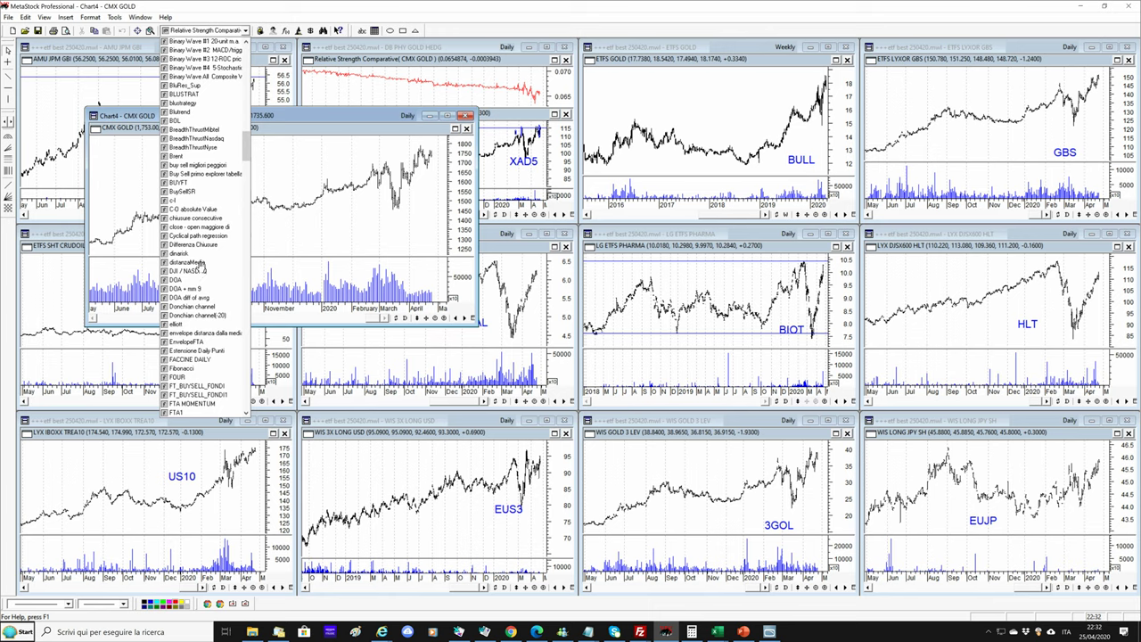
pyautogui.moveTo(198, 256); pyautogui.dragTo(354, 132)
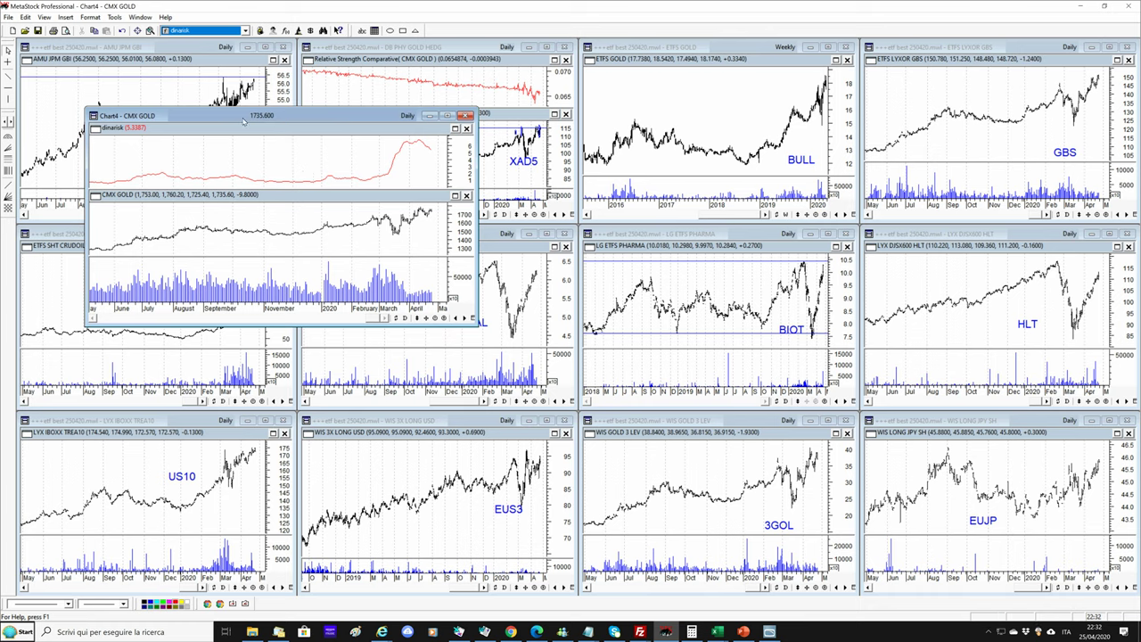
# Move the CMX GOLD chart window off the XAD5 chart and add the dinarisk indicator to XAD5 in its own inner window
pyautogui.moveTo(256, 115); pyautogui.dragTo(346, 255)
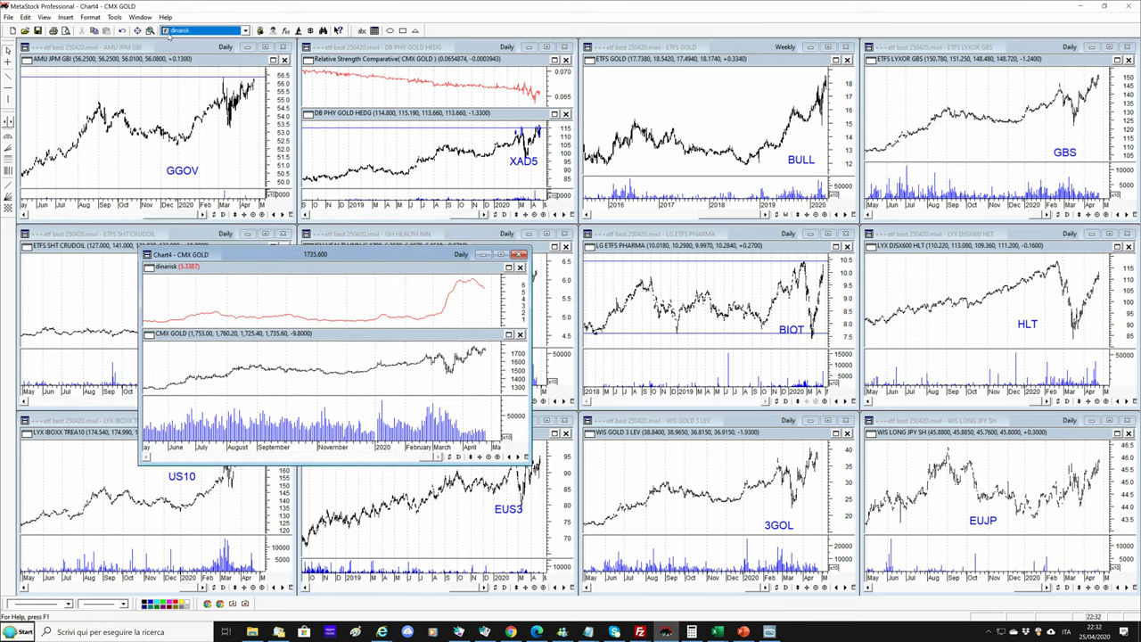
pyautogui.moveTo(165, 31); pyautogui.dragTo(417, 128)
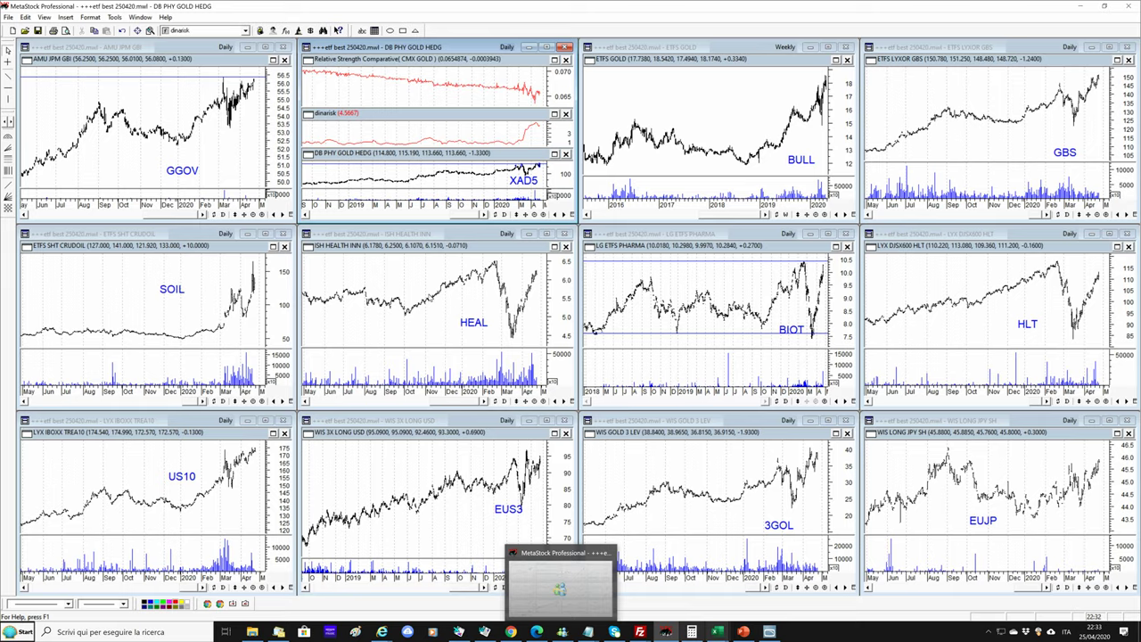
# Switch to the Excel ETF table, examine the GBS - ETFS LYXOR GBS row, and return to MetaStock
pyautogui.hotkey('alt', 'Tab')
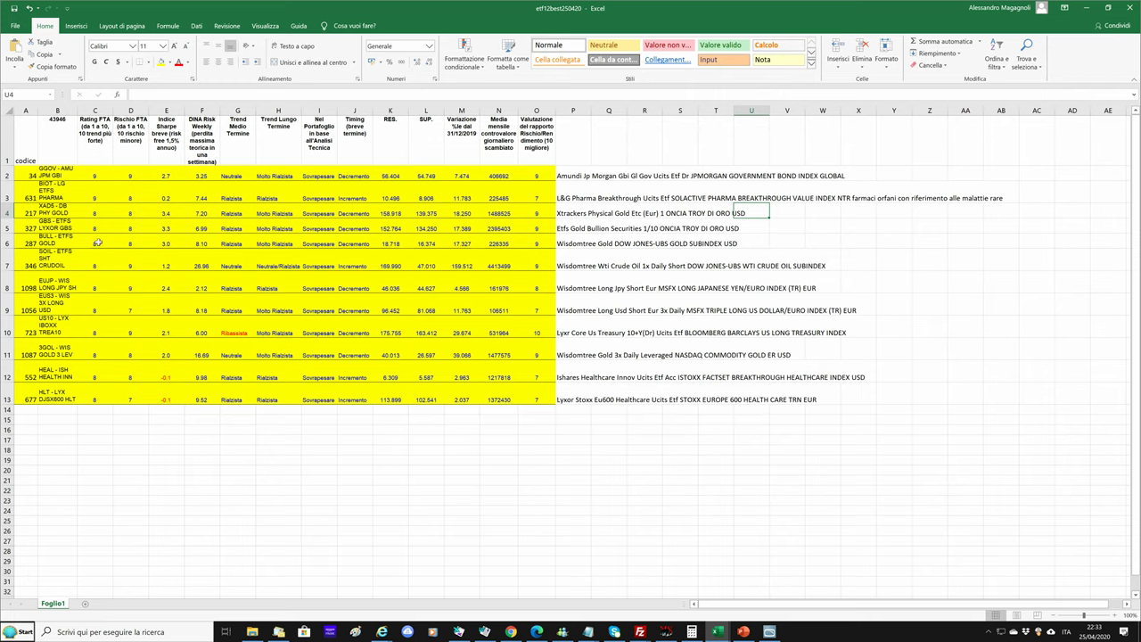
pyautogui.click(51, 227)
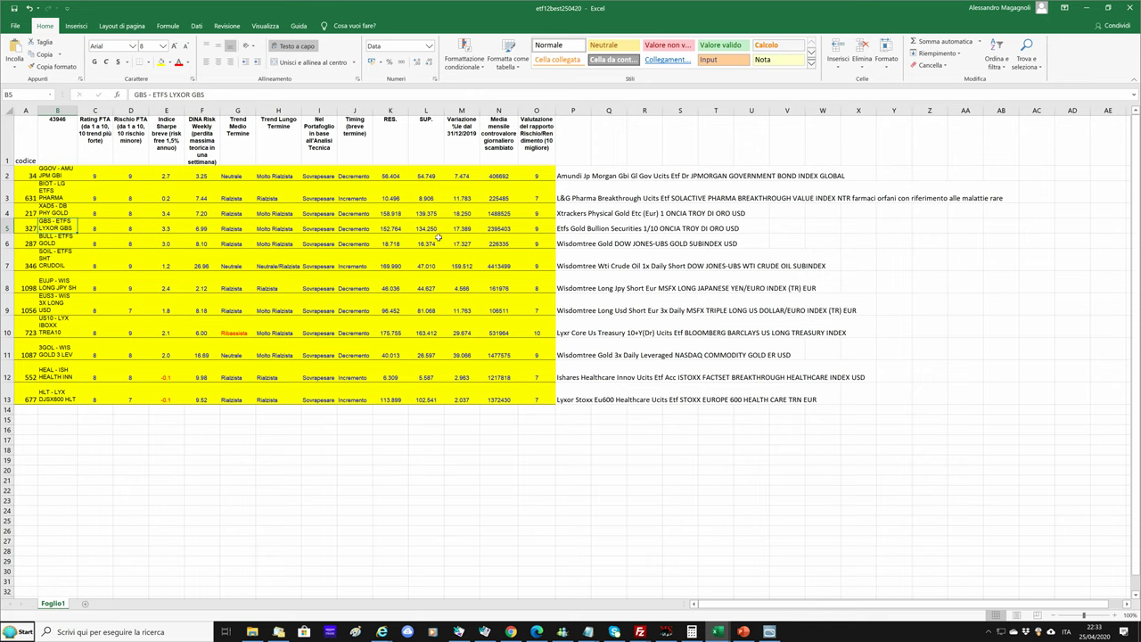
pyautogui.click(665, 631)
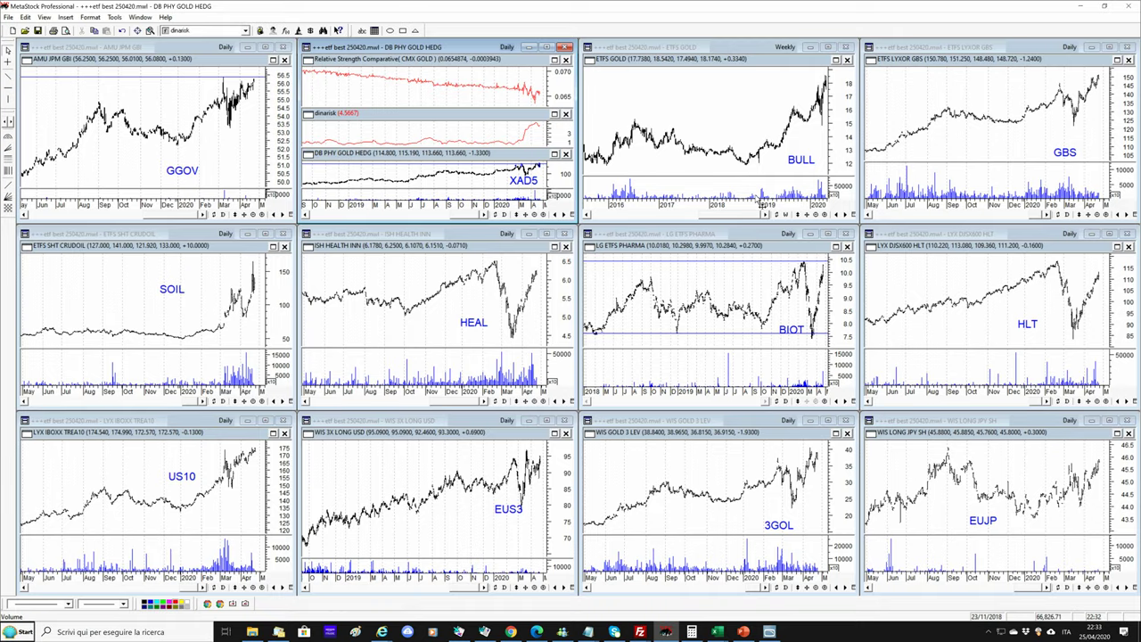
# Maximize the GBS chart and display its prices as candlesticks
pyautogui.click(1117, 58)
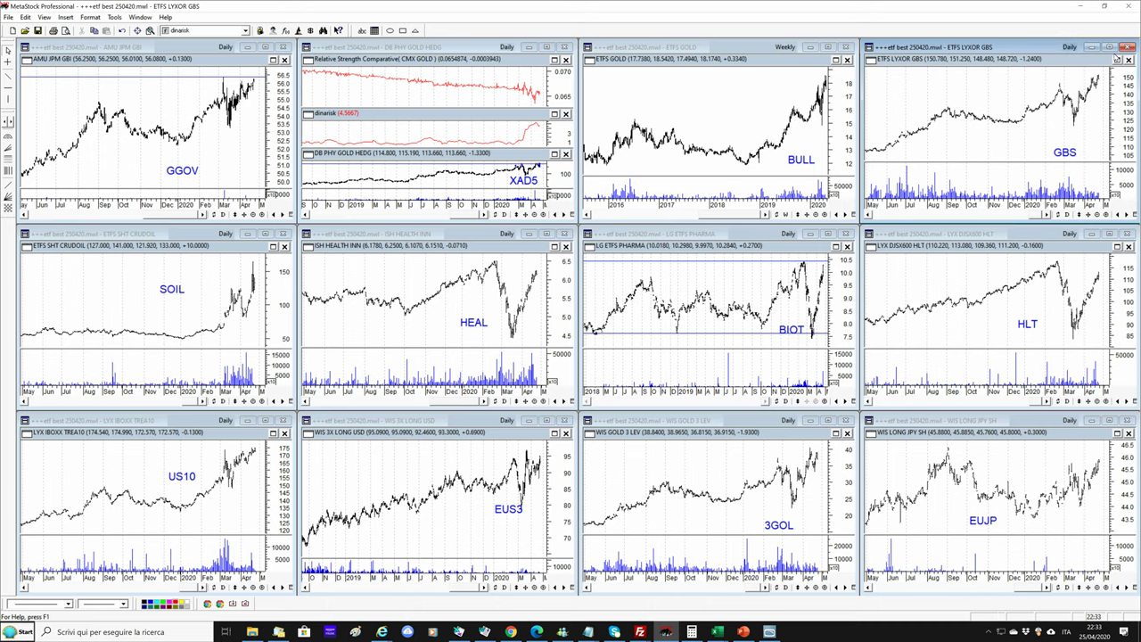
pyautogui.click(1109, 46)
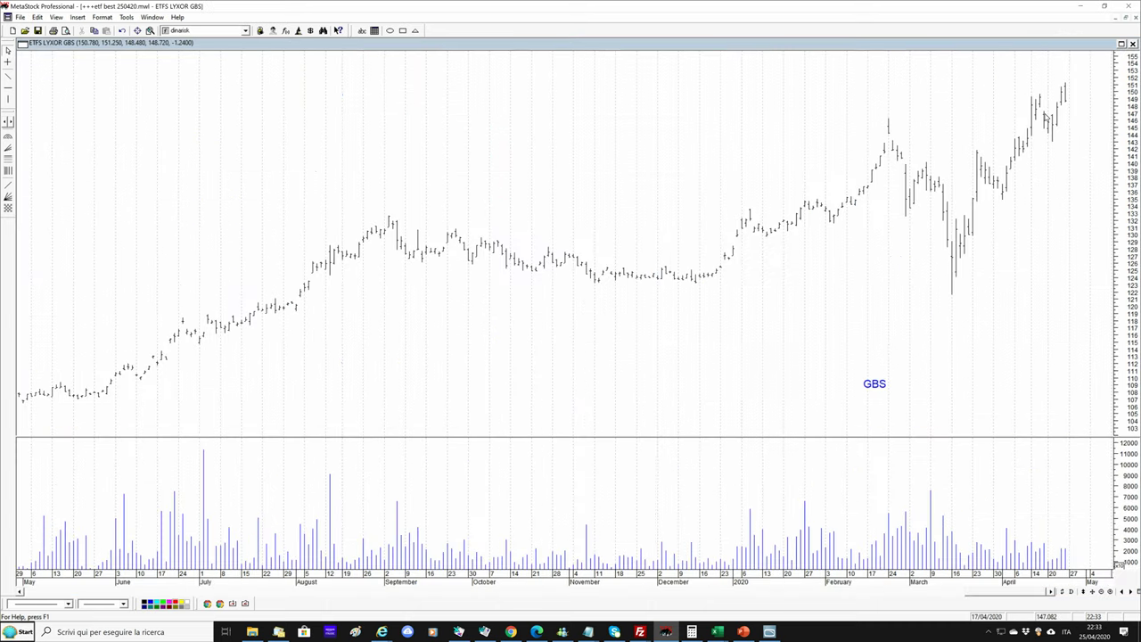
pyautogui.click(1045, 113)
pyautogui.scroll(-1, 18, 604)
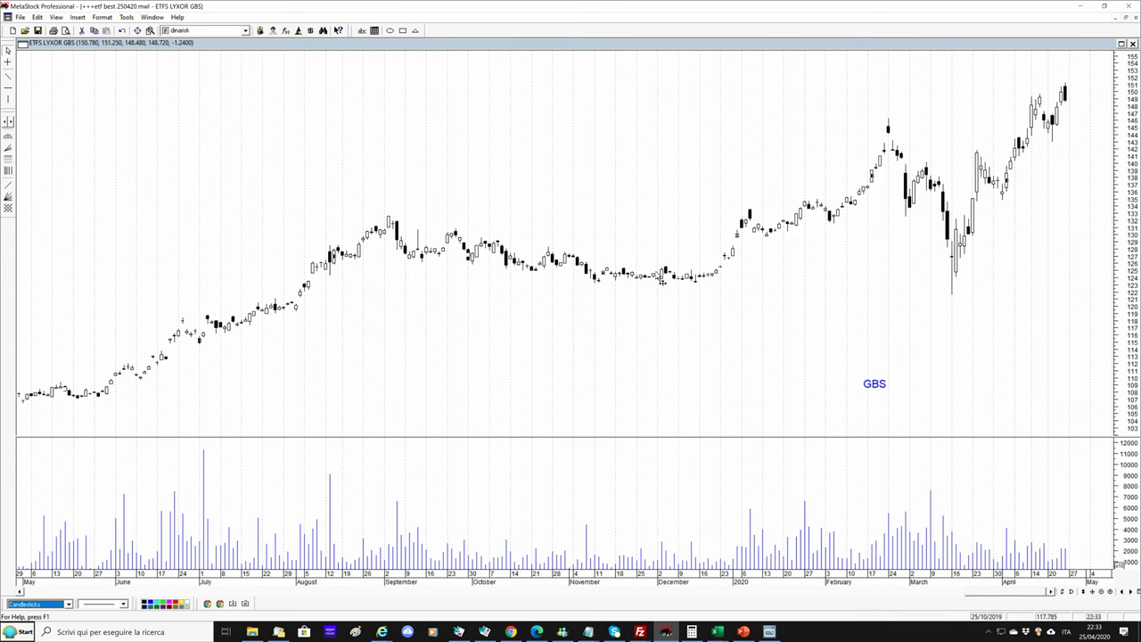
# Draw a horizontal line across the GBS chart at the 24 February 2020 high, at a price of about 146
pyautogui.click(7, 87)
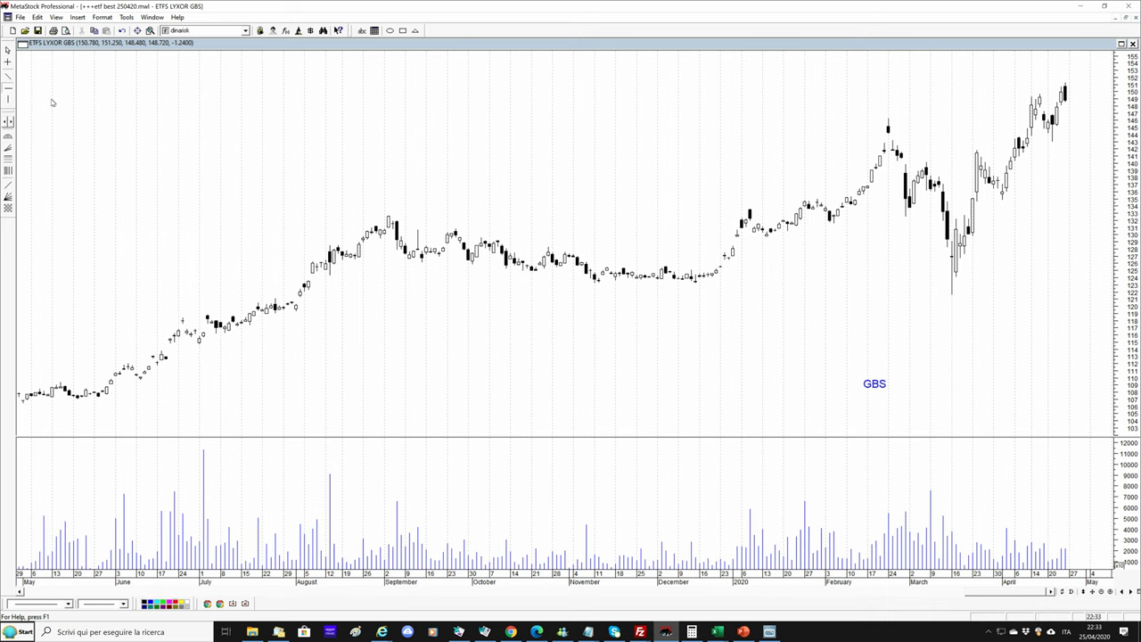
pyautogui.click(470, 119)
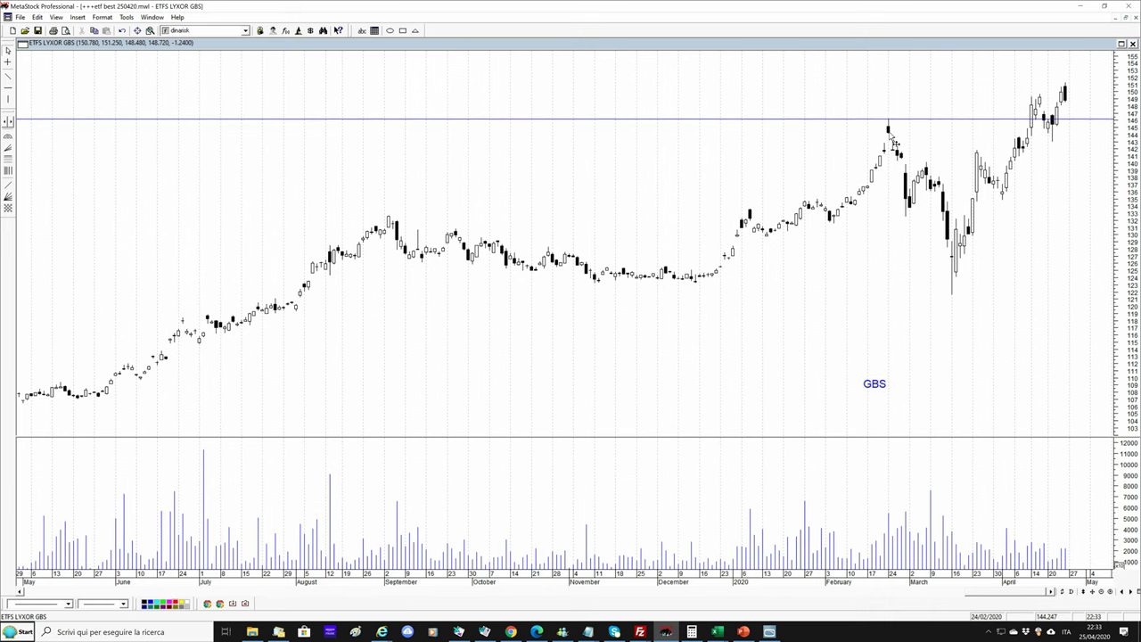
pyautogui.moveTo(893, 140)
# Add the Relative Strength Comparative indicator against CMX GOLD in a new inner window above the GBS price chart
pyautogui.click(246, 31)
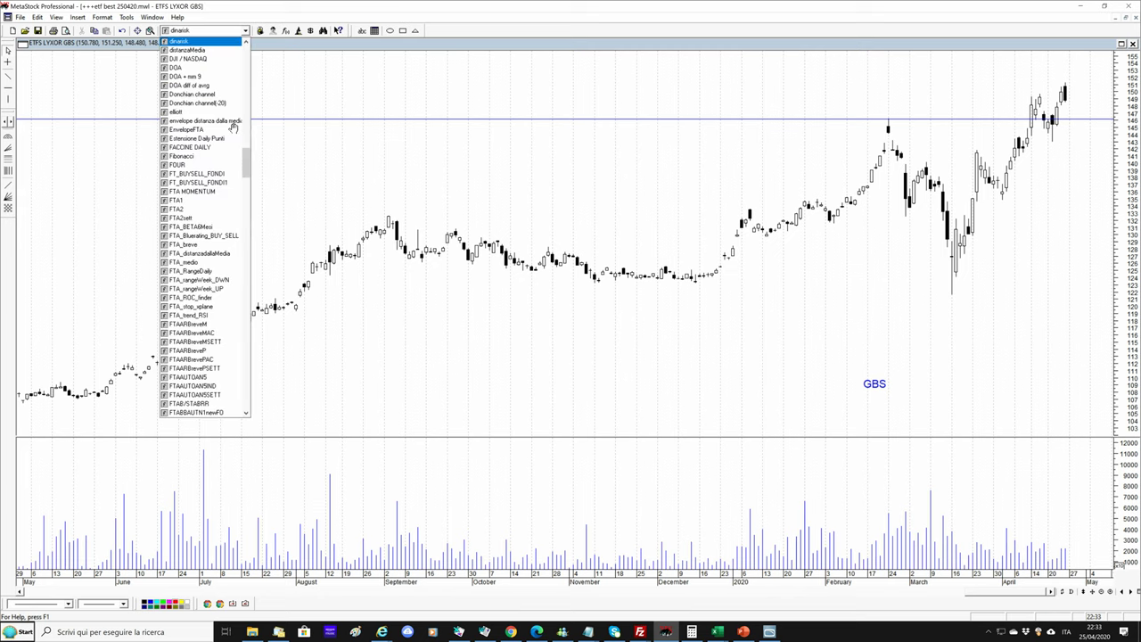
pyautogui.moveTo(246, 165); pyautogui.dragTo(263, 77)
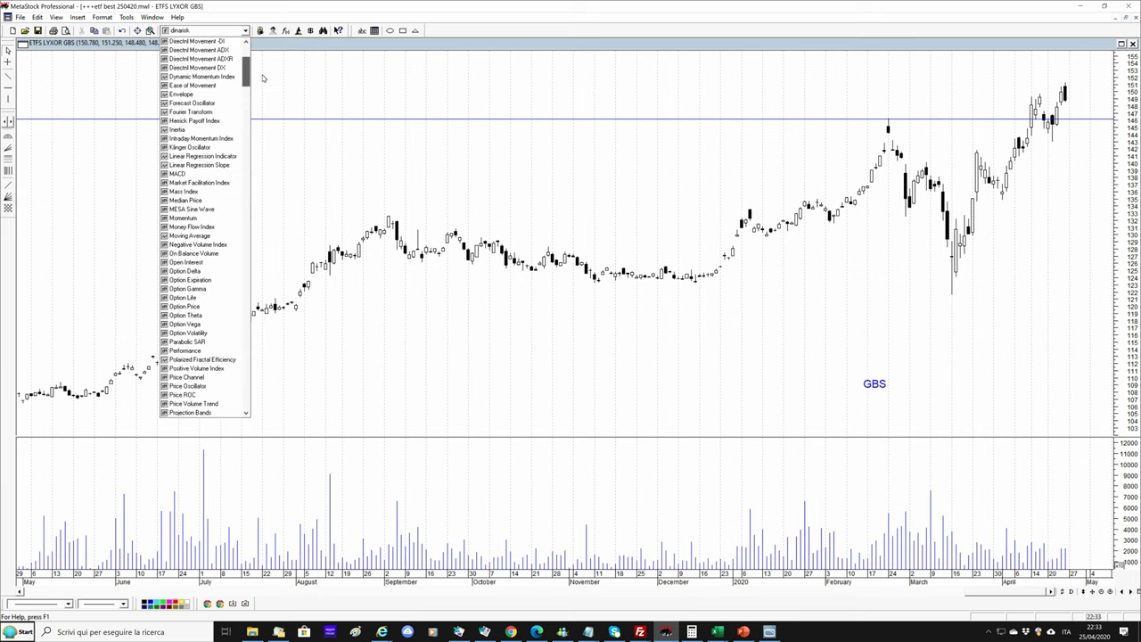
pyautogui.scroll(-4, 198, 321)
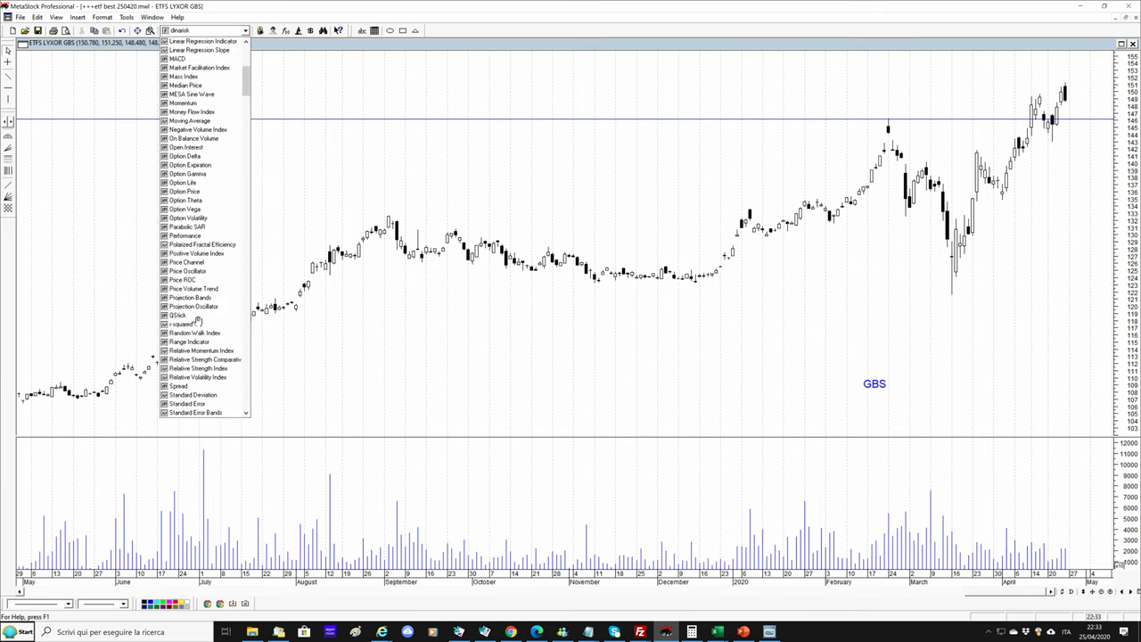
pyautogui.click(204, 360)
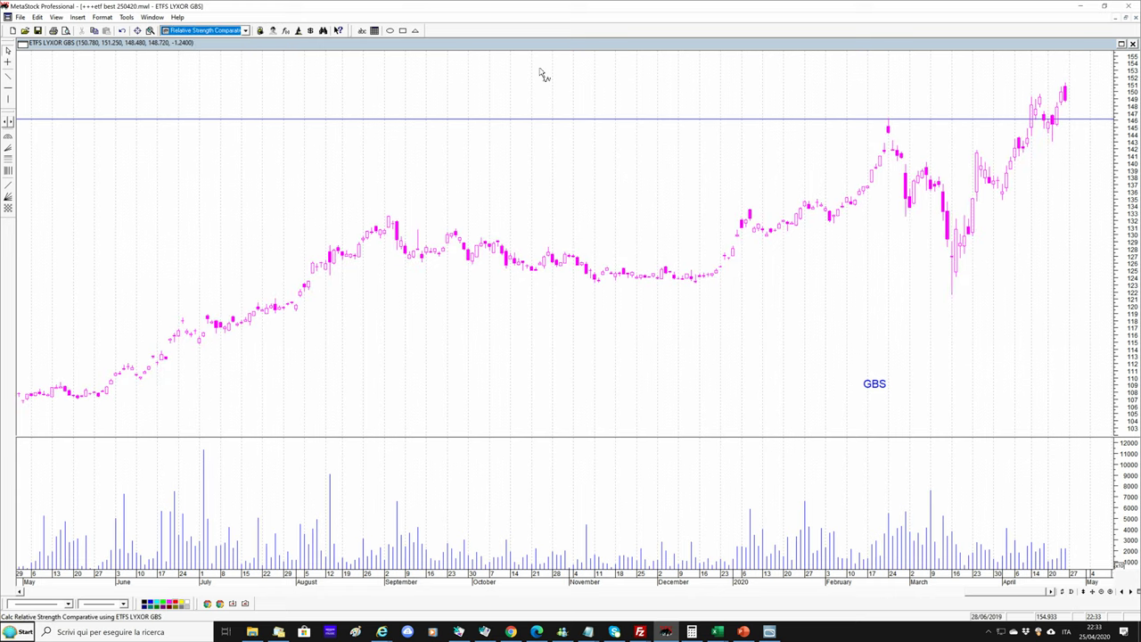
pyautogui.moveTo(539, 73); pyautogui.dragTo(513, 348)
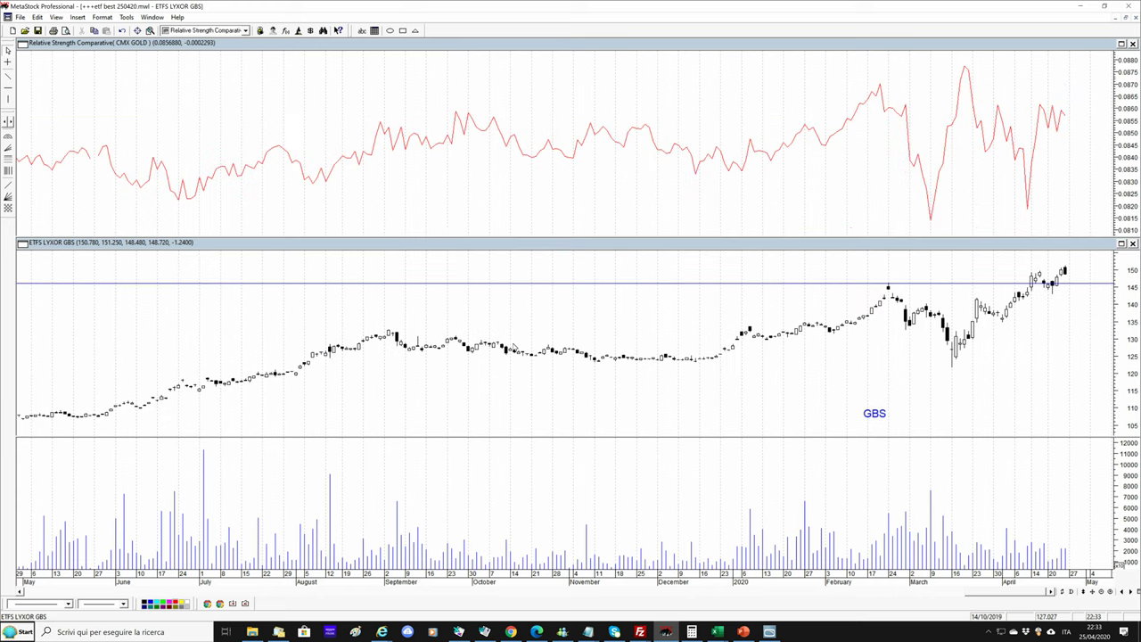
pyautogui.click(1103, 593)
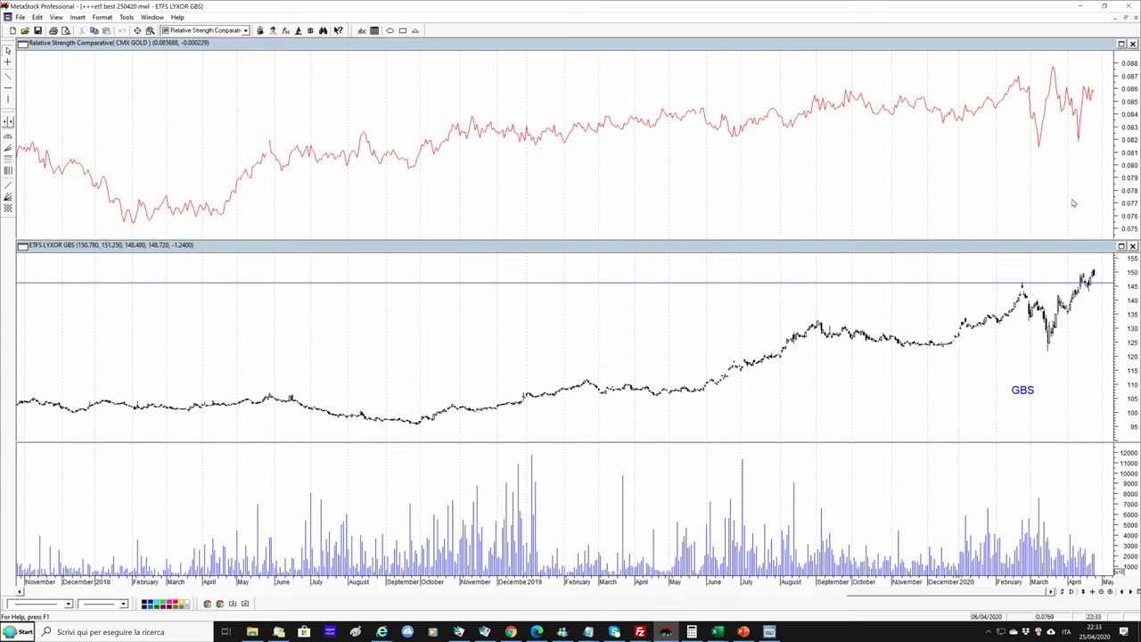
# Draw an ellipse around the GBS relative strength line from about August 2018 to April 2020, then restore the tiled chart layout
pyautogui.click(389, 31)
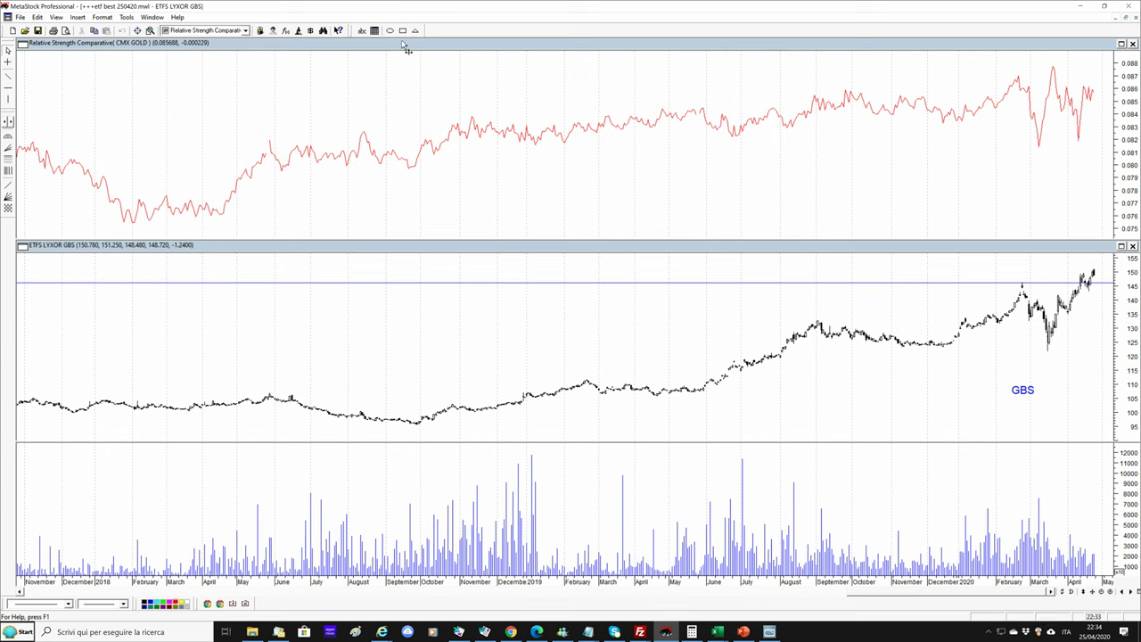
pyautogui.click(366, 76)
pyautogui.moveTo(365, 76); pyautogui.dragTo(1113, 196)
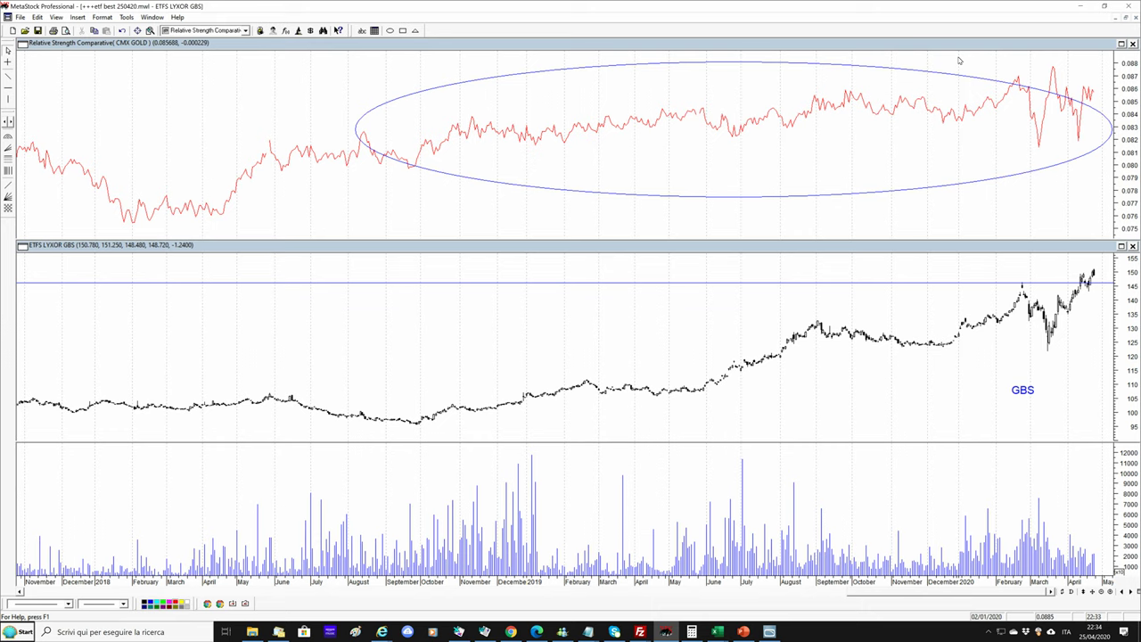
pyautogui.click(1127, 18)
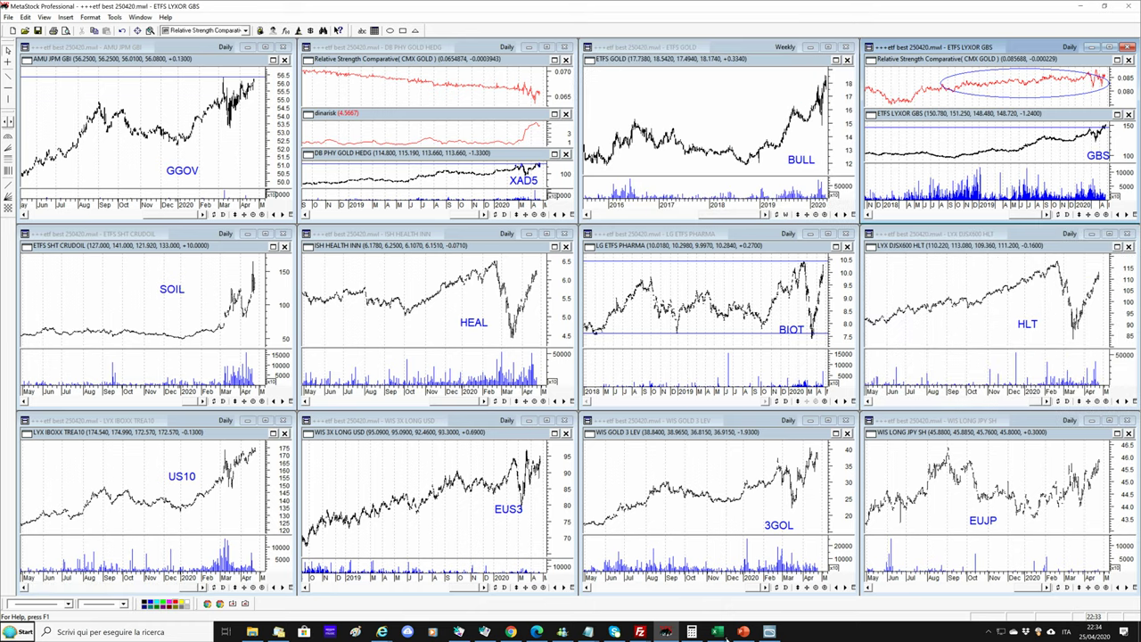
# Switch to the Excel ETF table, examine the BULL - ETFS GOLD row, and return to MetaStock
pyautogui.click(719, 632)
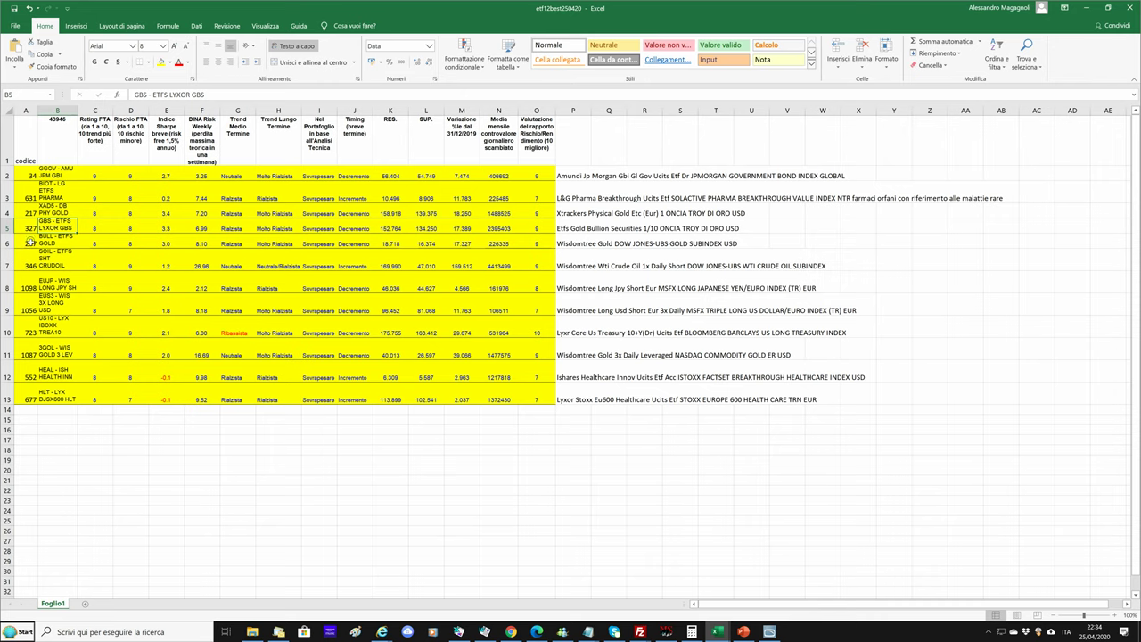
pyautogui.click(30, 242)
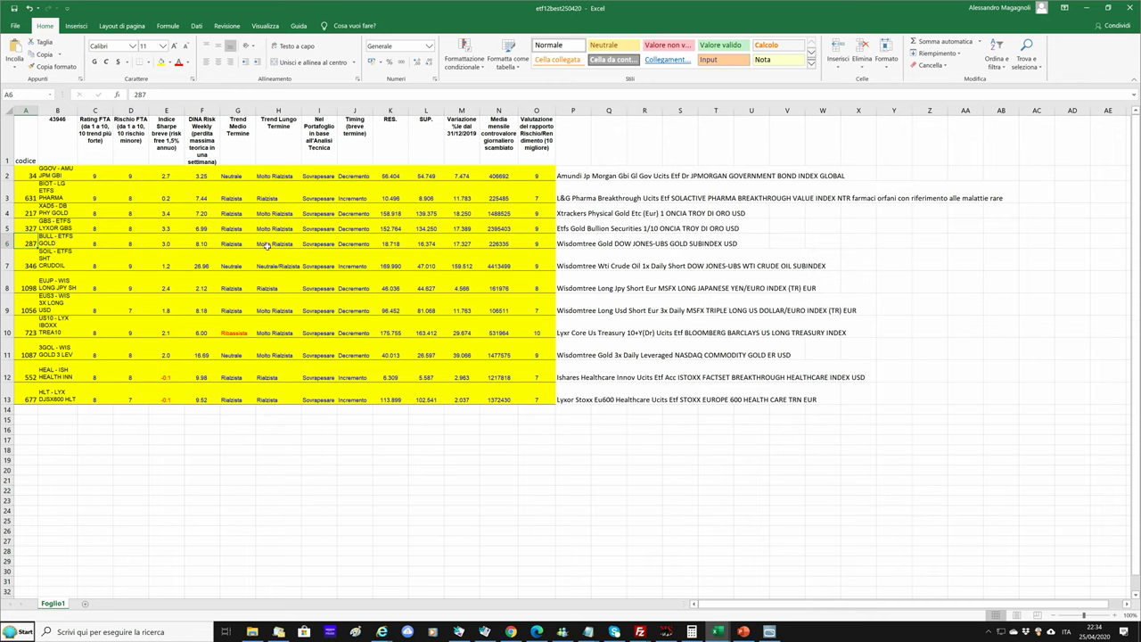
pyautogui.click(666, 631)
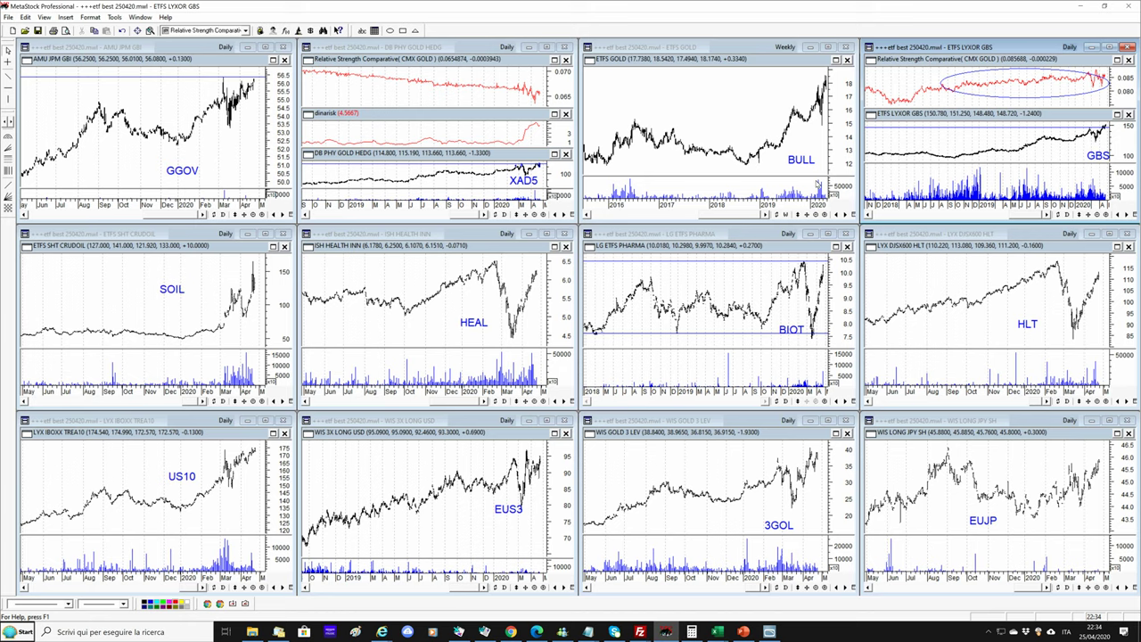
# Maximize the BULL chart and add the Relative Strength Comparative indicator against CMX GOLD in a new inner window above the prices
pyautogui.click(828, 46)
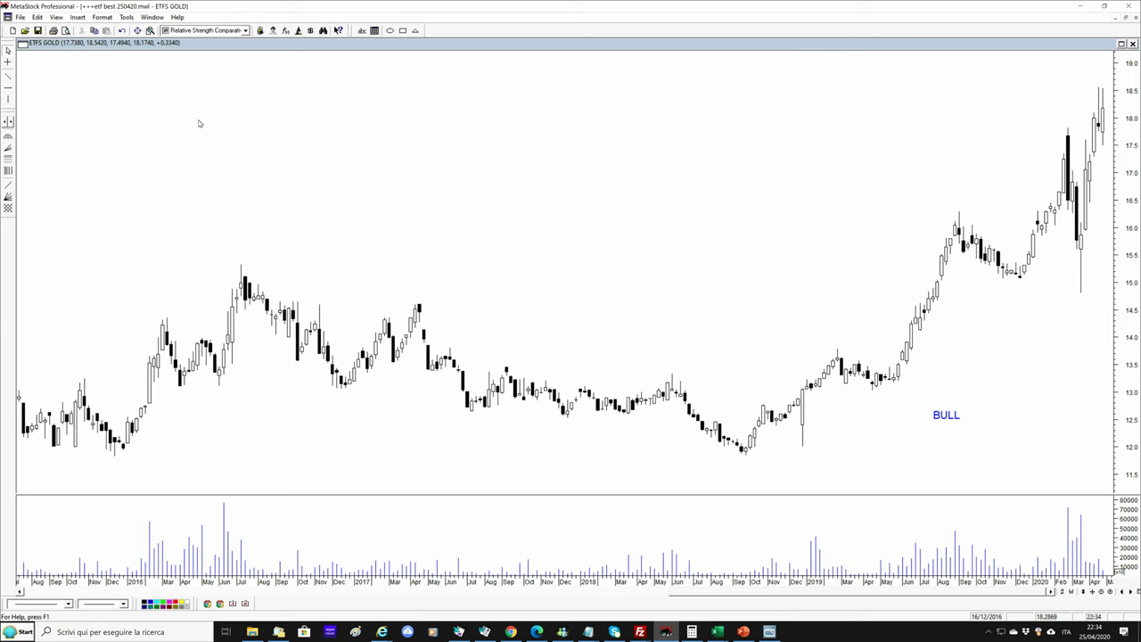
pyautogui.moveTo(205, 31); pyautogui.dragTo(415, 417)
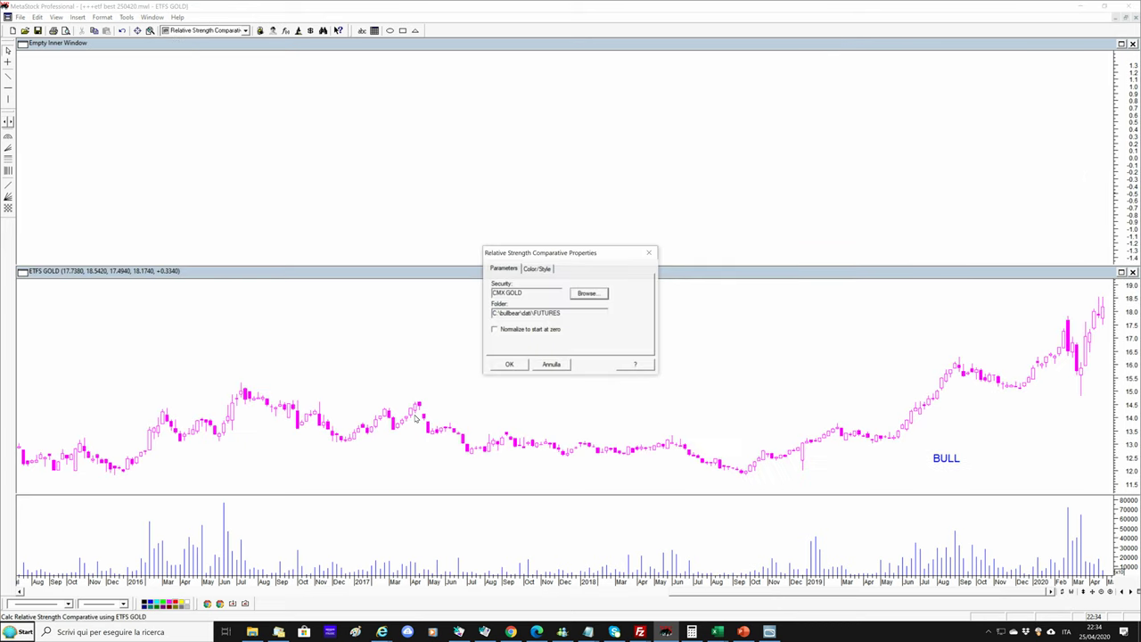
pyautogui.click(509, 364)
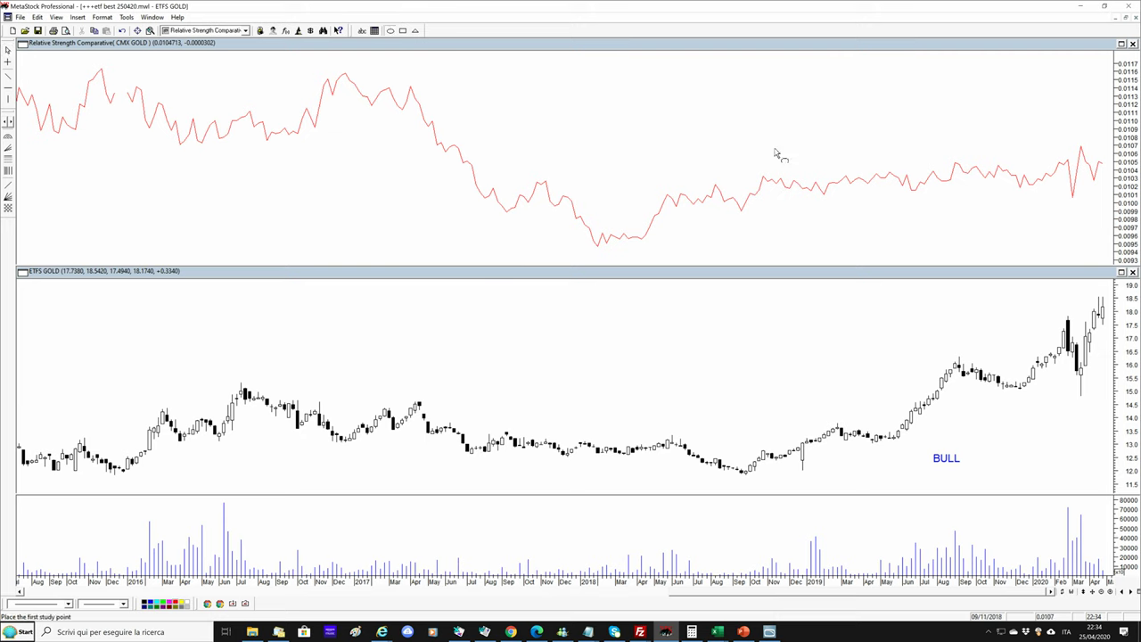
# Circle the BULL relative strength line from about mid-2018 to April 2020 and fit a linear regression line through that stretch
pyautogui.moveTo(651, 123); pyautogui.dragTo(1111, 234)
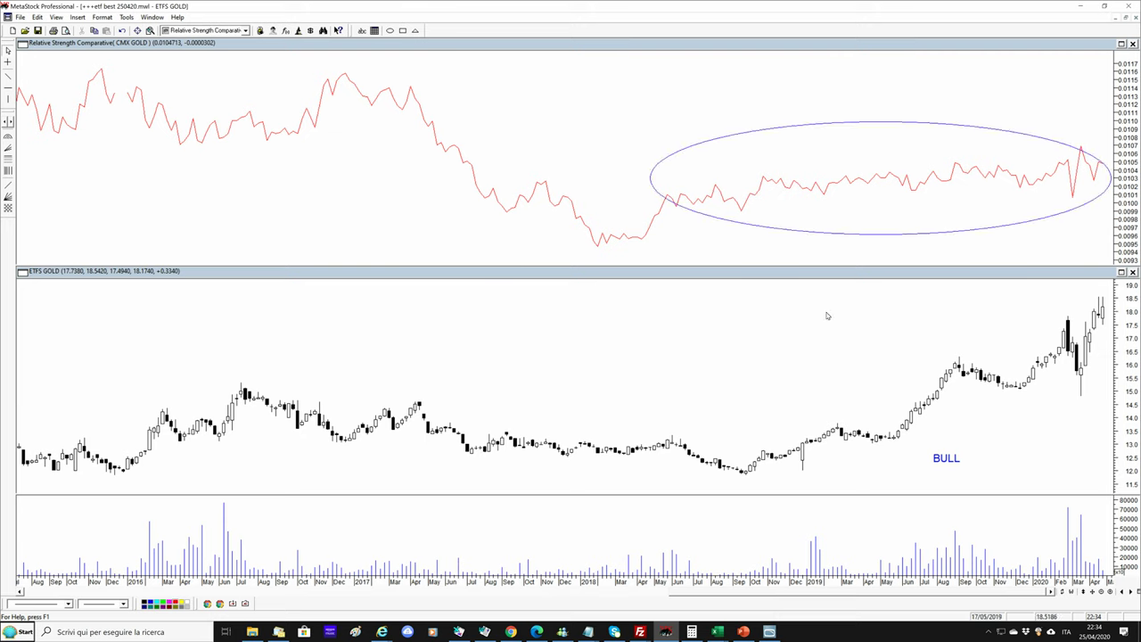
pyautogui.click(7, 122)
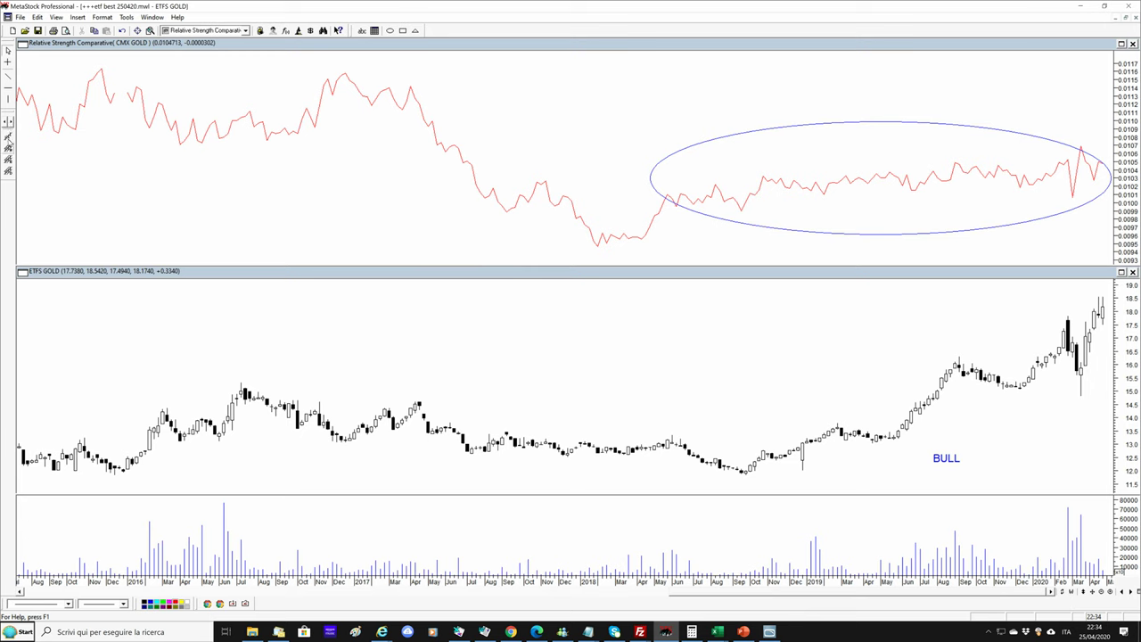
pyautogui.click(674, 217)
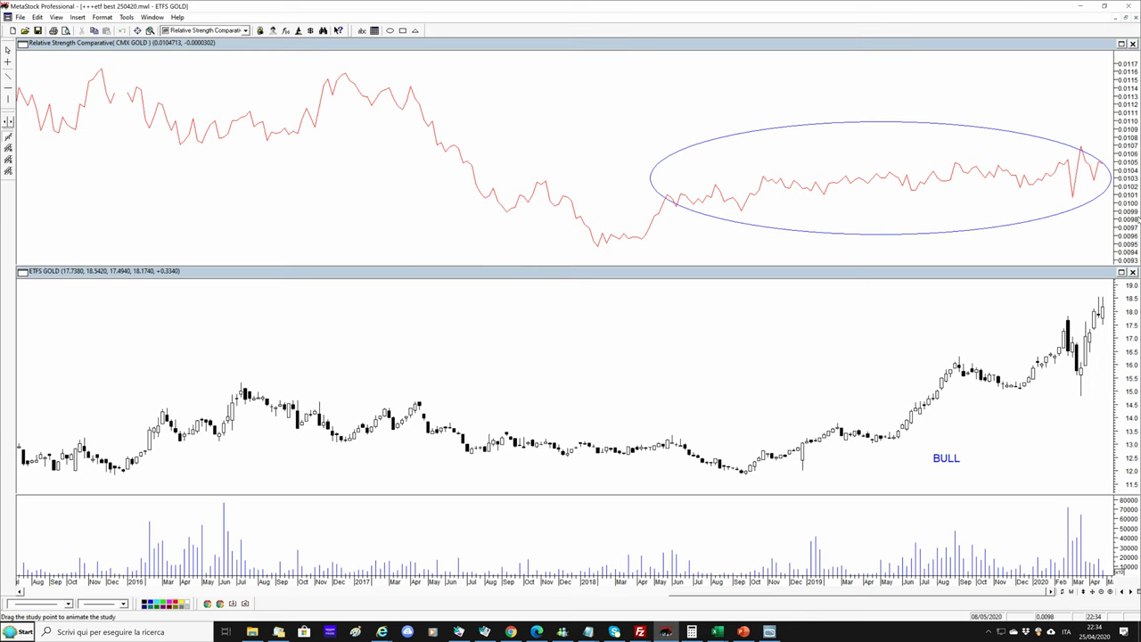
pyautogui.moveTo(674, 217); pyautogui.dragTo(1104, 223)
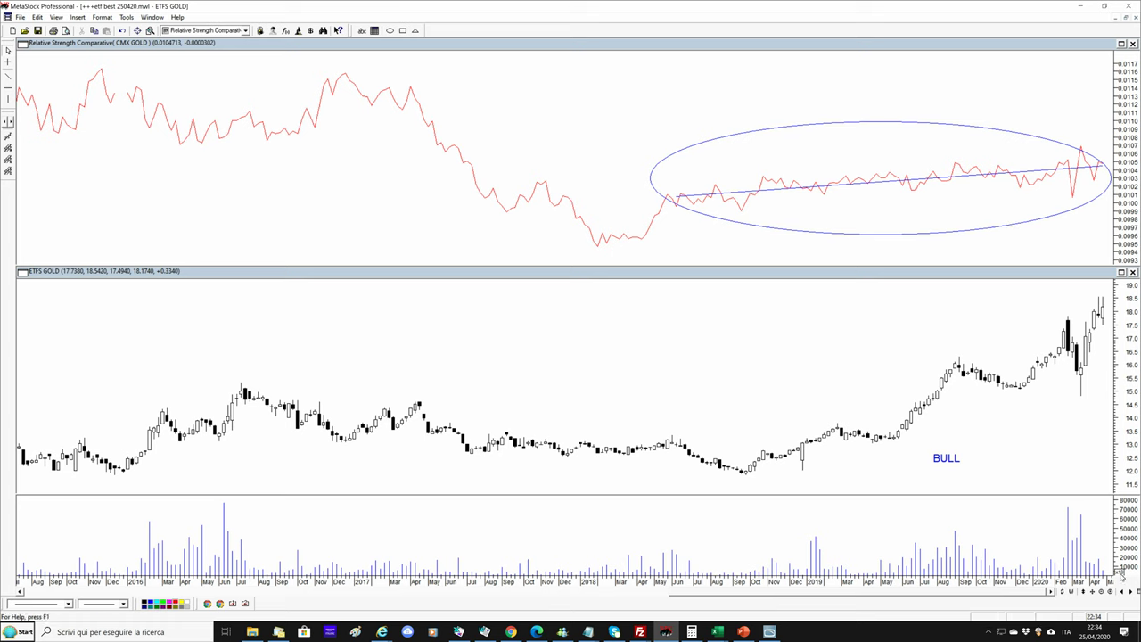
# Change the BULL chart's periodicity to Daily and show the period from January 2018 to April 2020
pyautogui.click(1074, 592)
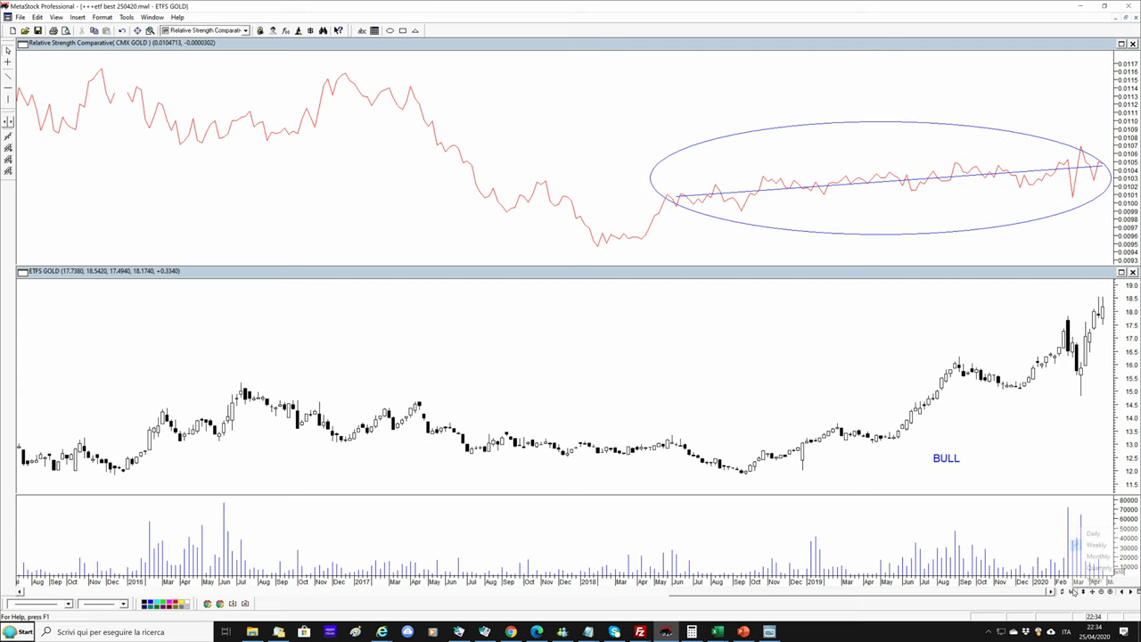
pyautogui.click(1074, 591)
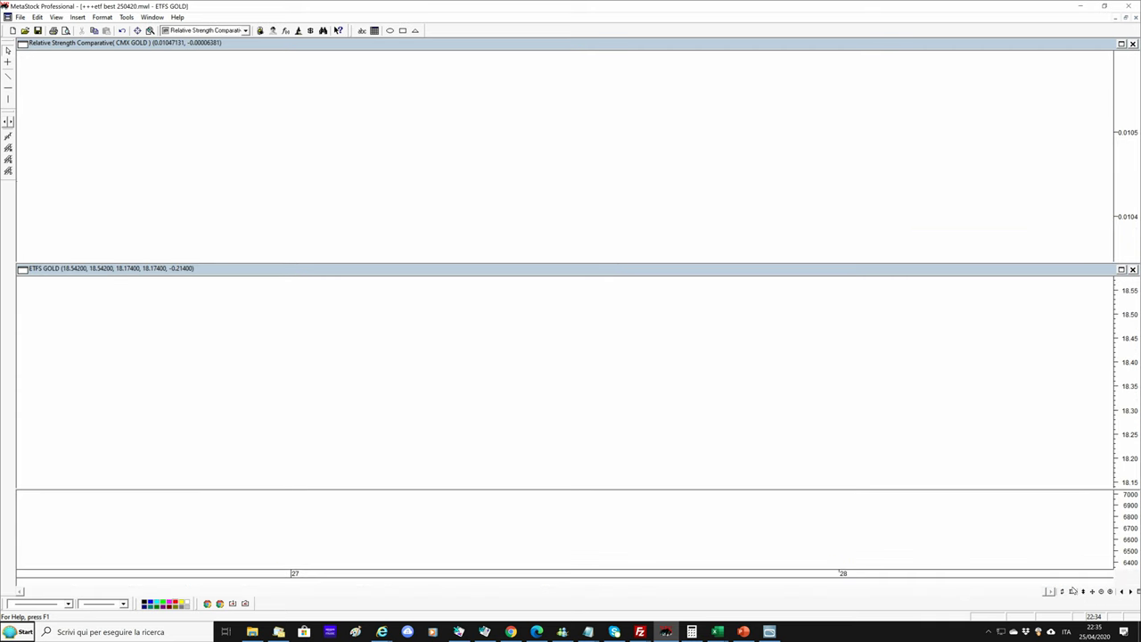
pyautogui.click(1111, 591)
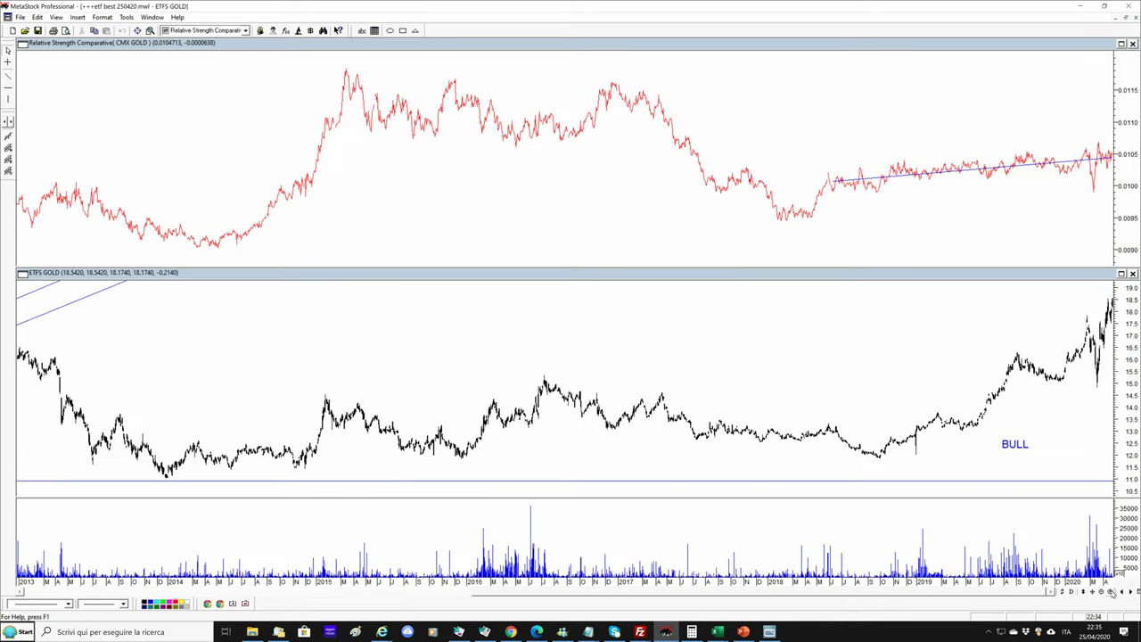
pyautogui.click(1112, 593)
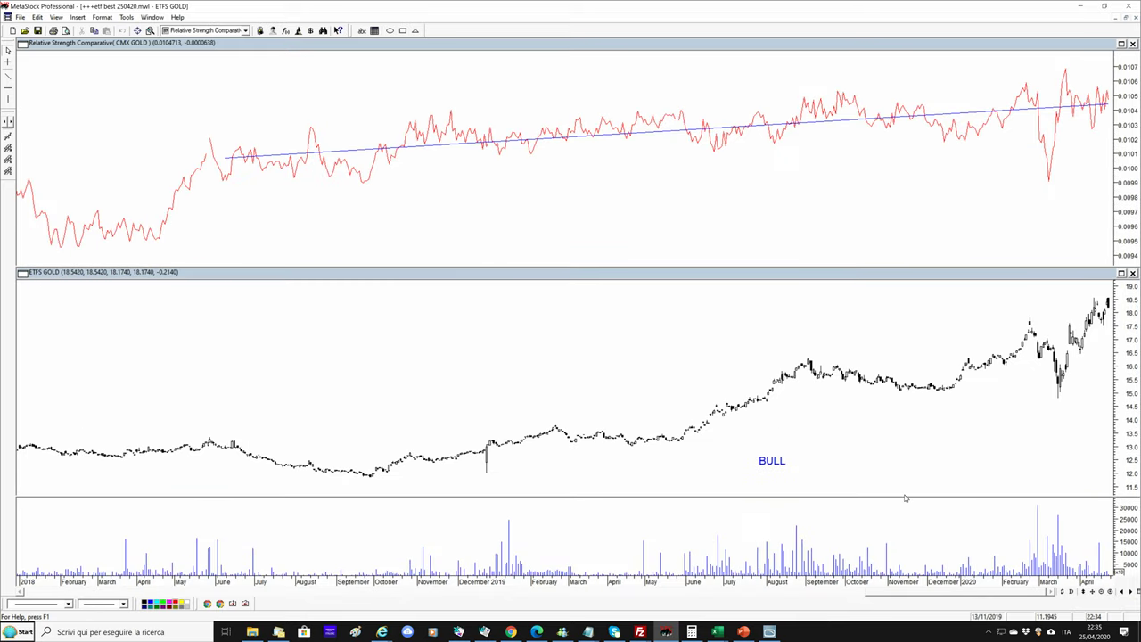
# Shrink the volume and relative strength panes to enlarge the BULL price pane, showing only February to April 2020
pyautogui.click(932, 546)
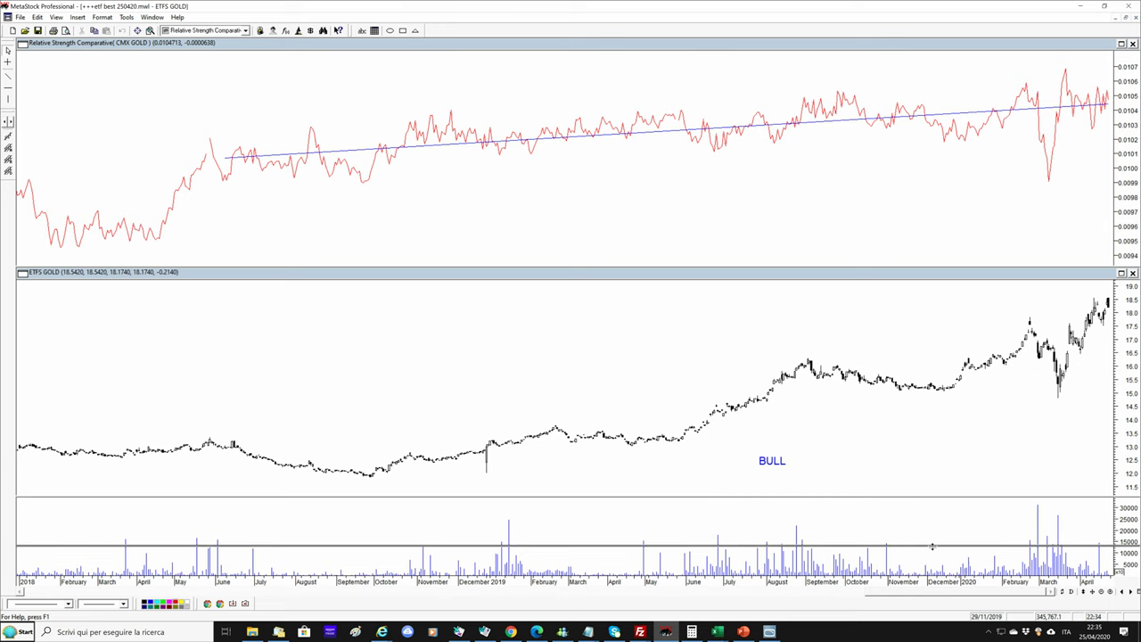
pyautogui.moveTo(932, 546); pyautogui.dragTo(932, 546)
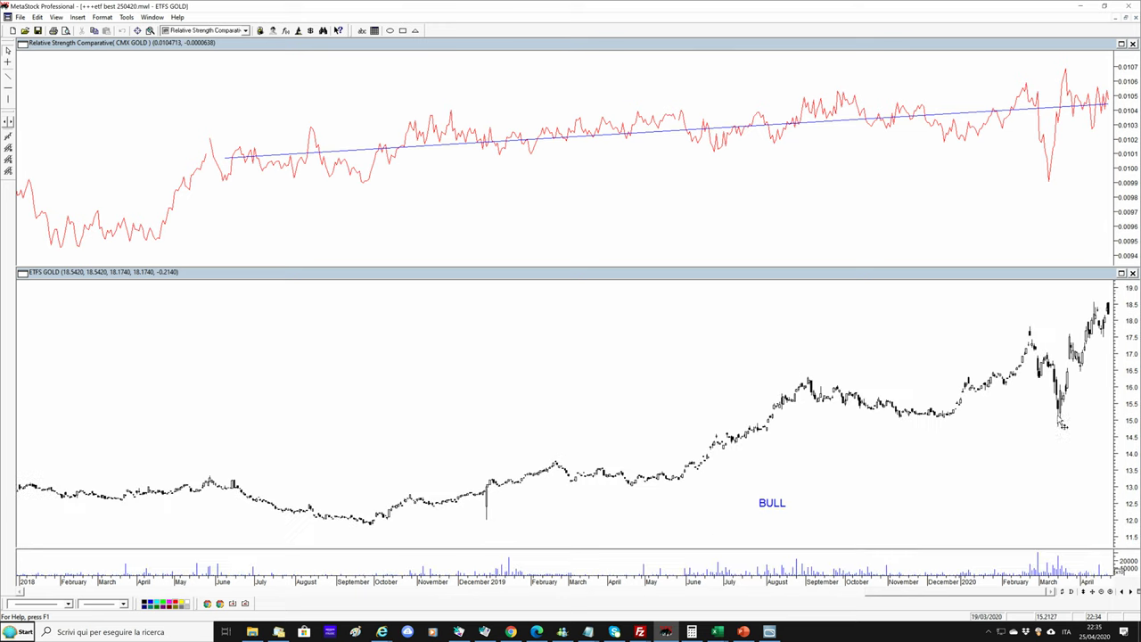
pyautogui.click(1110, 591)
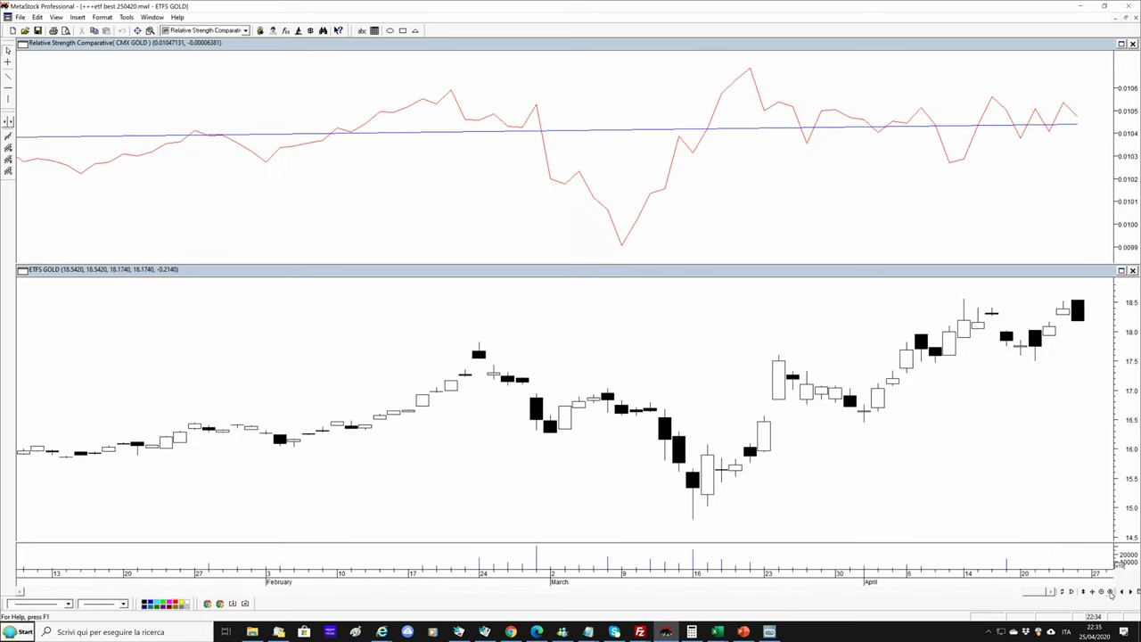
pyautogui.click(1110, 592)
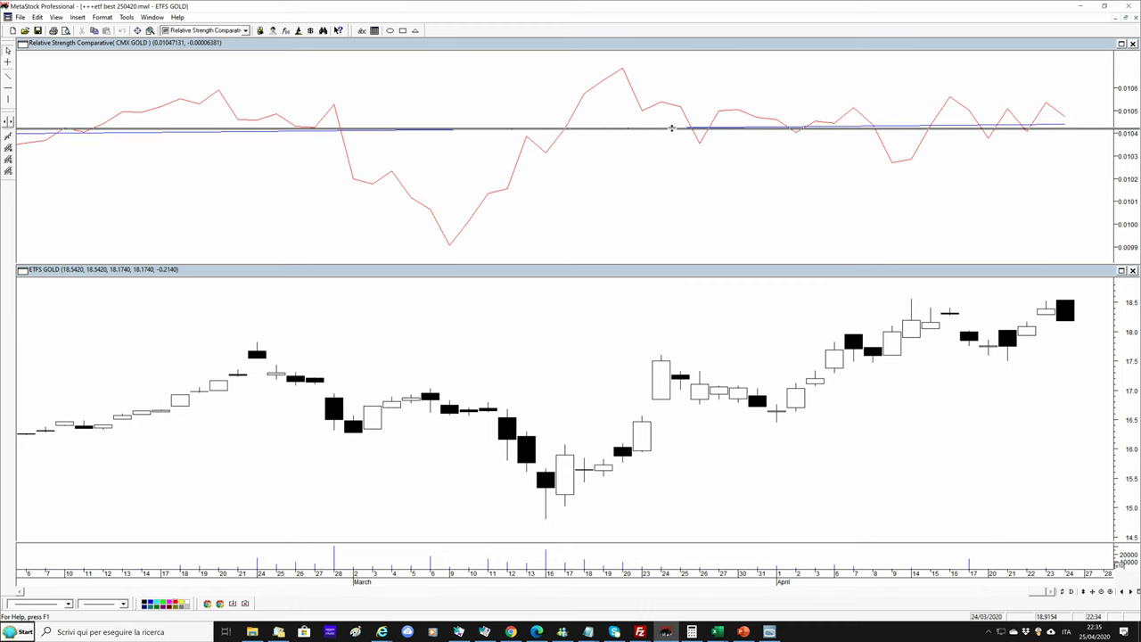
pyautogui.moveTo(672, 128); pyautogui.dragTo(672, 107)
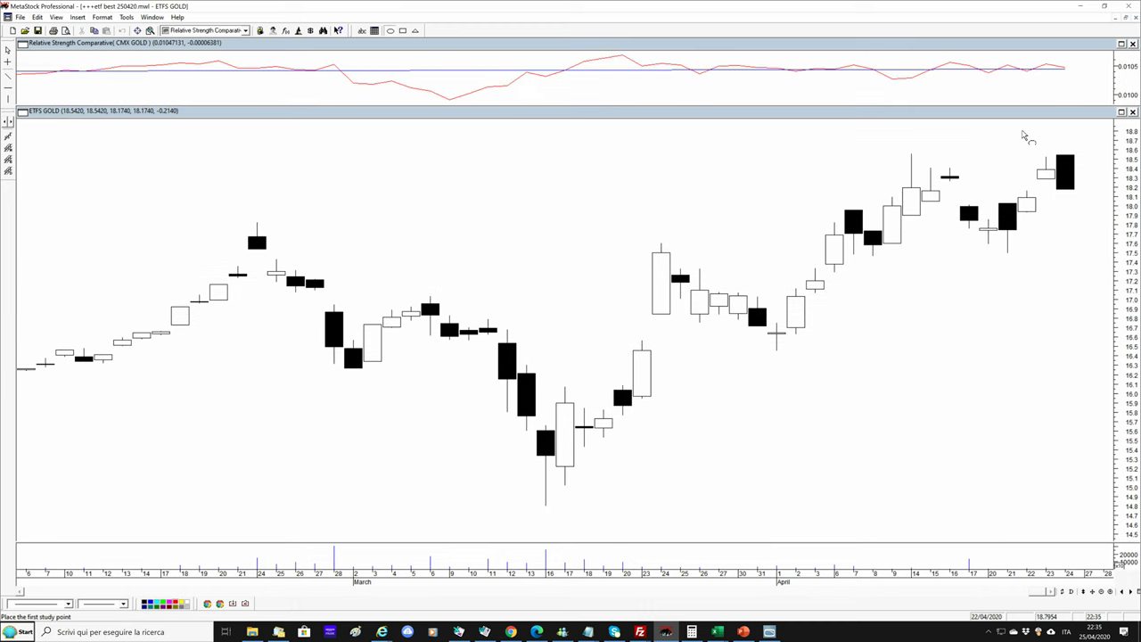
# Circle the last two BULL candles and draw a rising trendline from the 16 March 2020 low through the 21 April low
pyautogui.moveTo(1024, 136); pyautogui.dragTo(1102, 202)
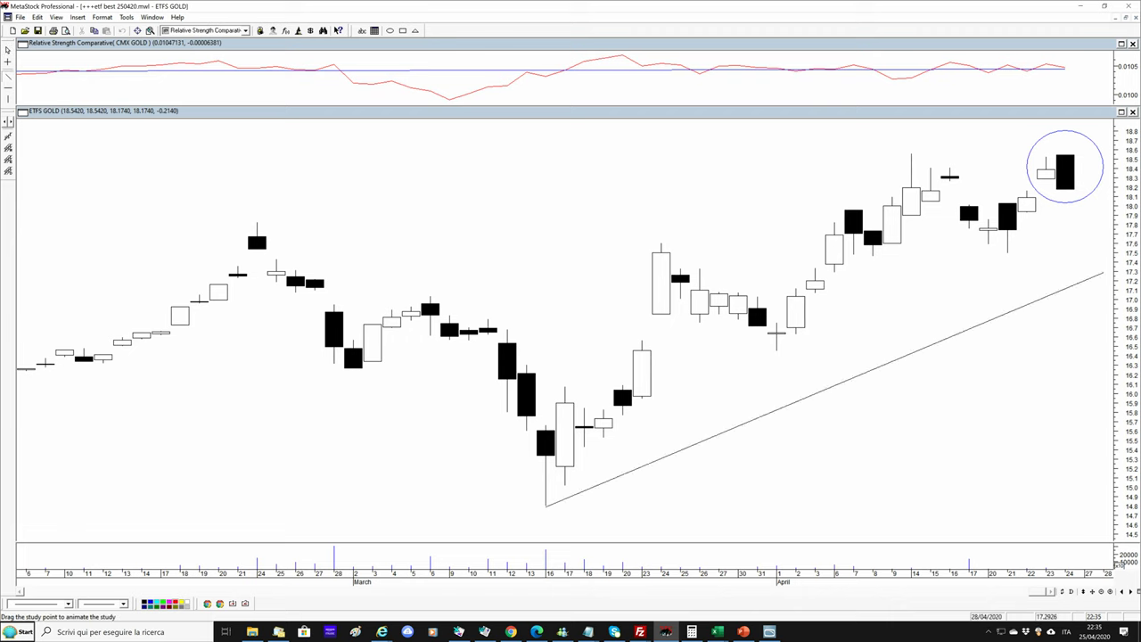
pyautogui.moveTo(546, 505); pyautogui.dragTo(1008, 252)
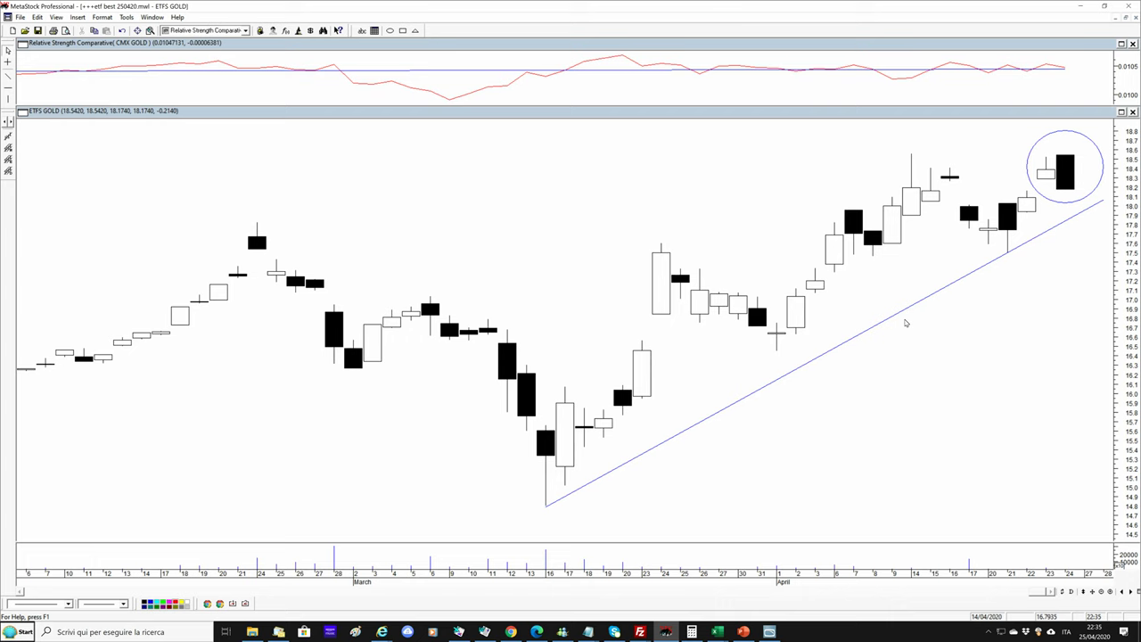
# Draw a horizontal line at the 14 April 2020 high of BULL, at about 18.55, and restore the tiled chart layout
pyautogui.click(8, 89)
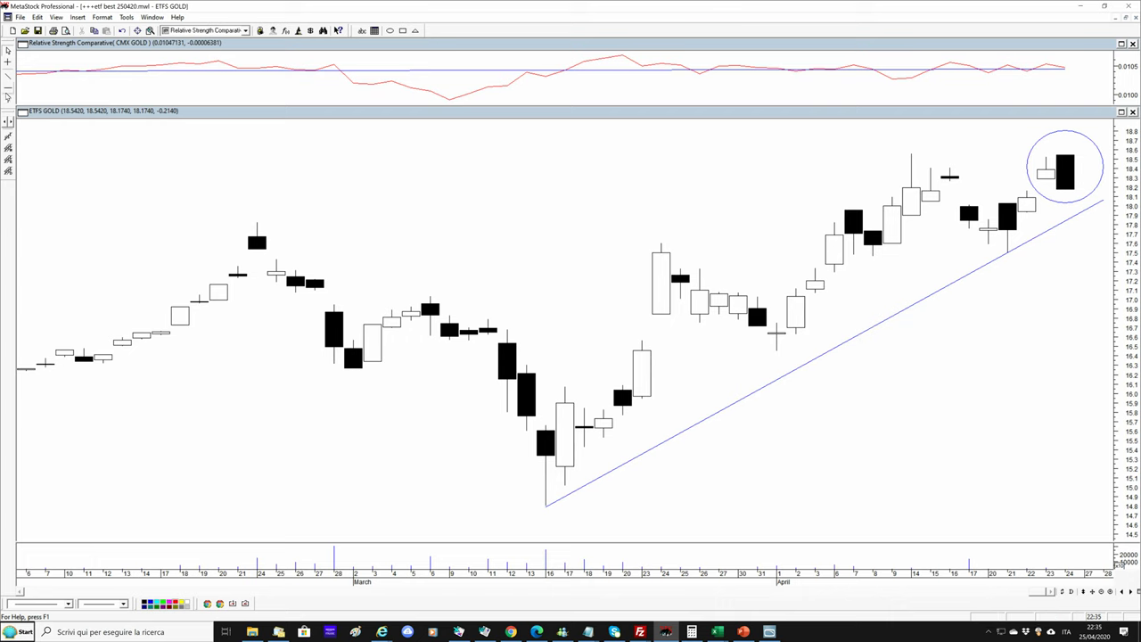
pyautogui.click(398, 153)
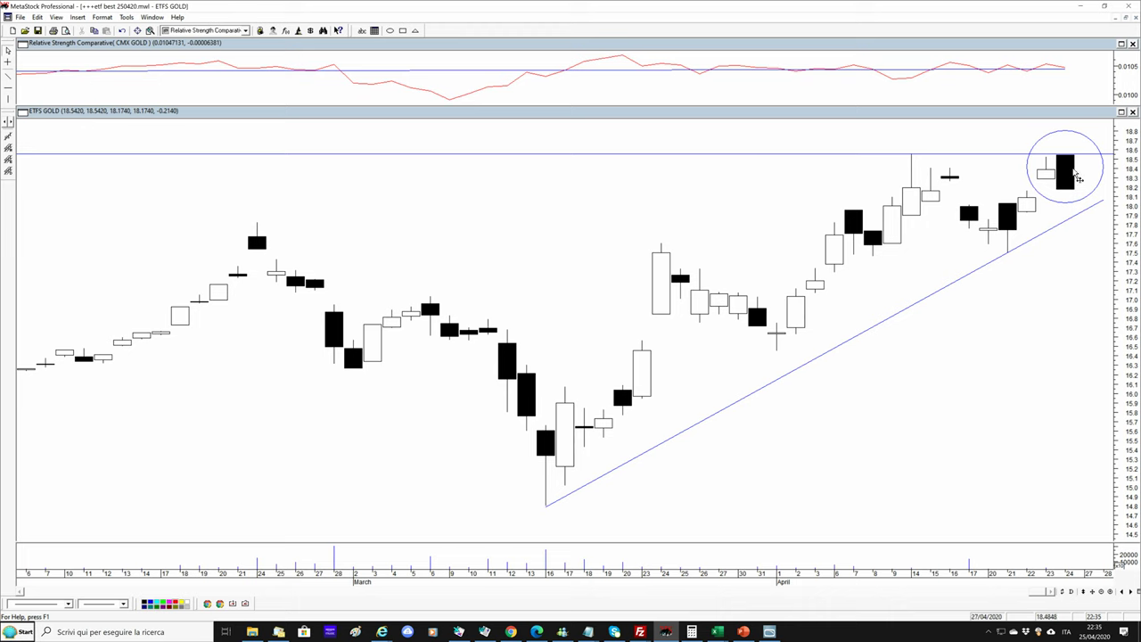
pyautogui.moveTo(1071, 177)
pyautogui.click(1129, 17)
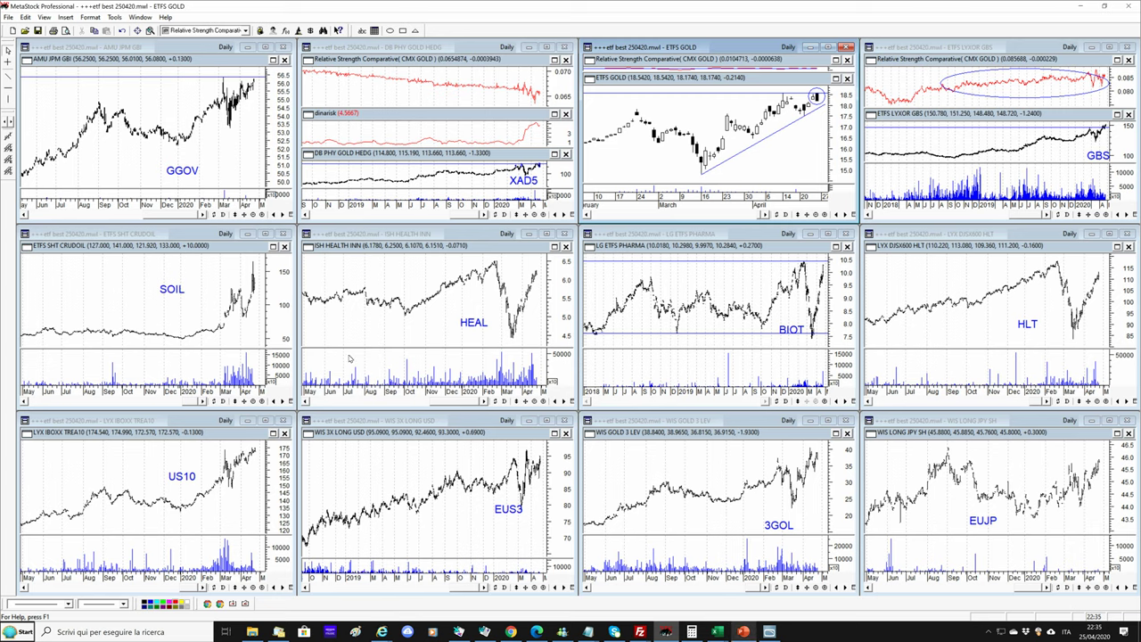
# Switch to the Excel ETF table, examine the SOIL - ETFS SHT CRUDOIL row and its description, and return to MetaStock
pyautogui.hotkey('alt', 'Tab')
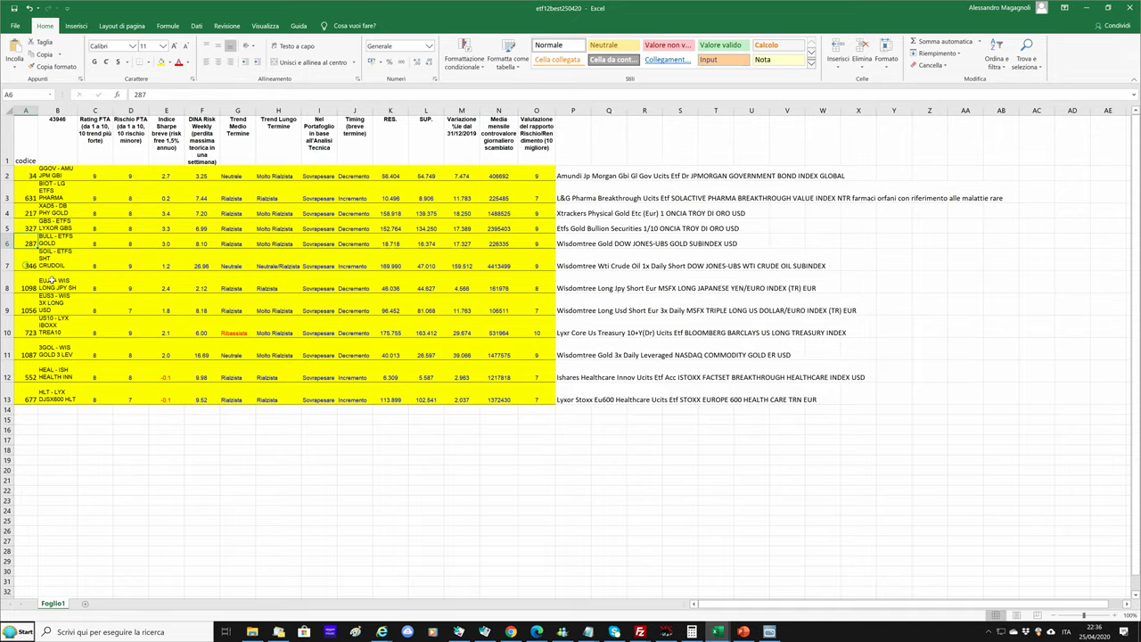
pyautogui.press('Down')
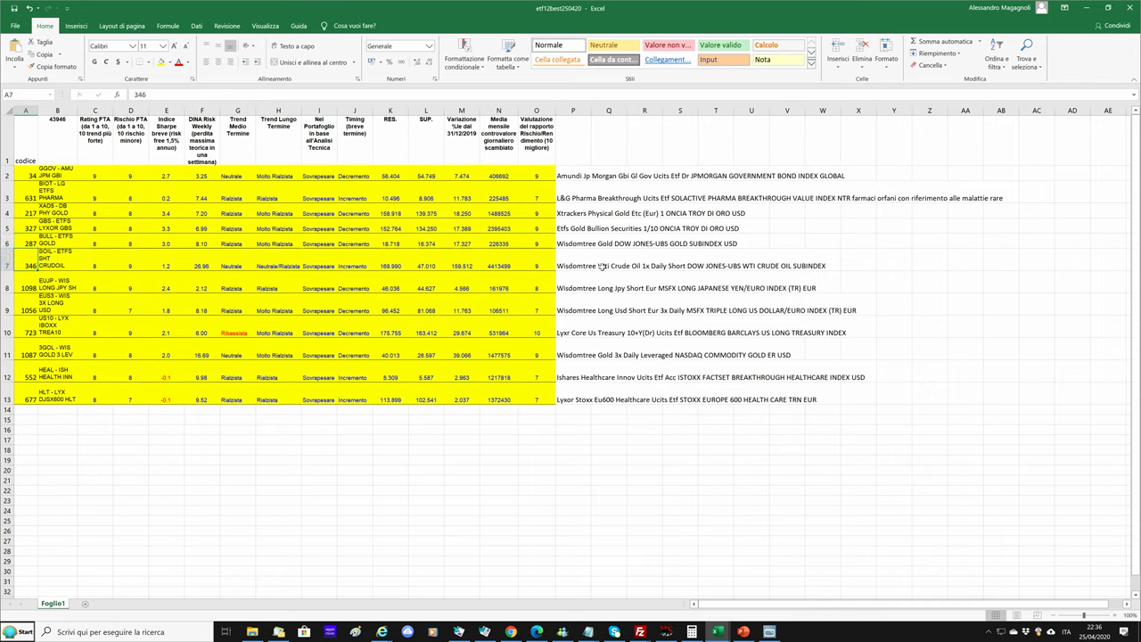
pyautogui.click(587, 263)
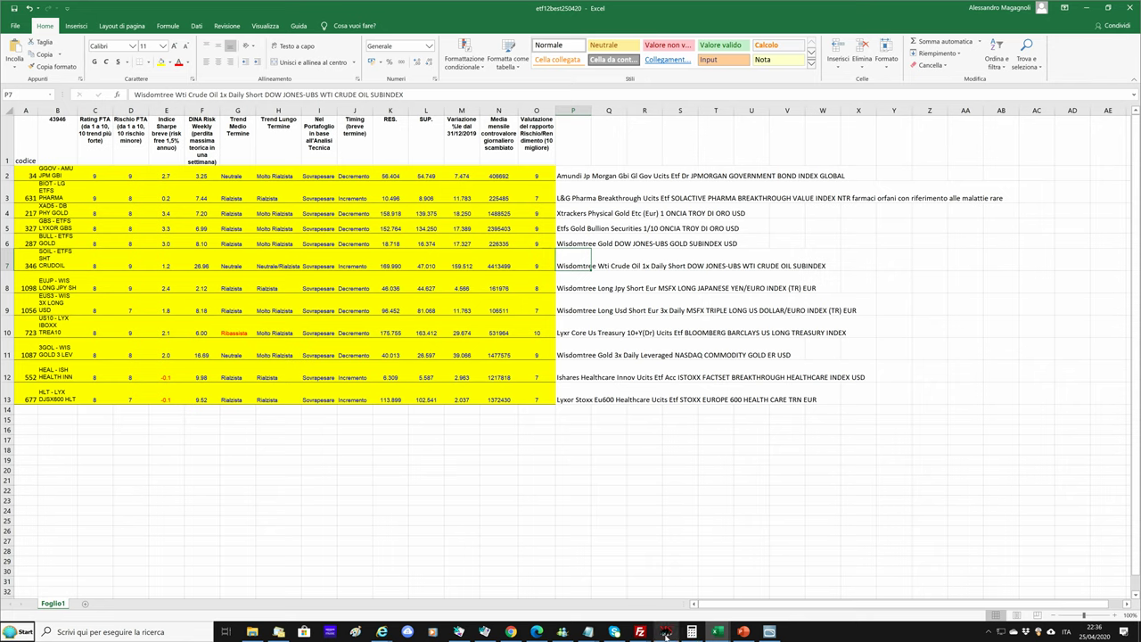
pyautogui.moveTo(667, 636)
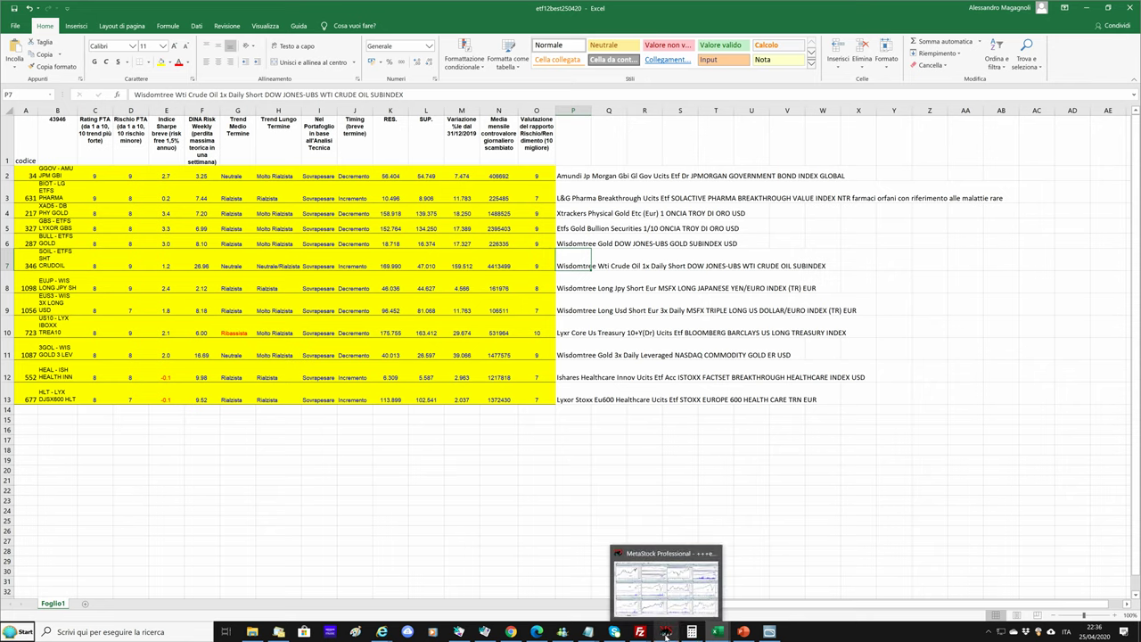
pyautogui.click(666, 633)
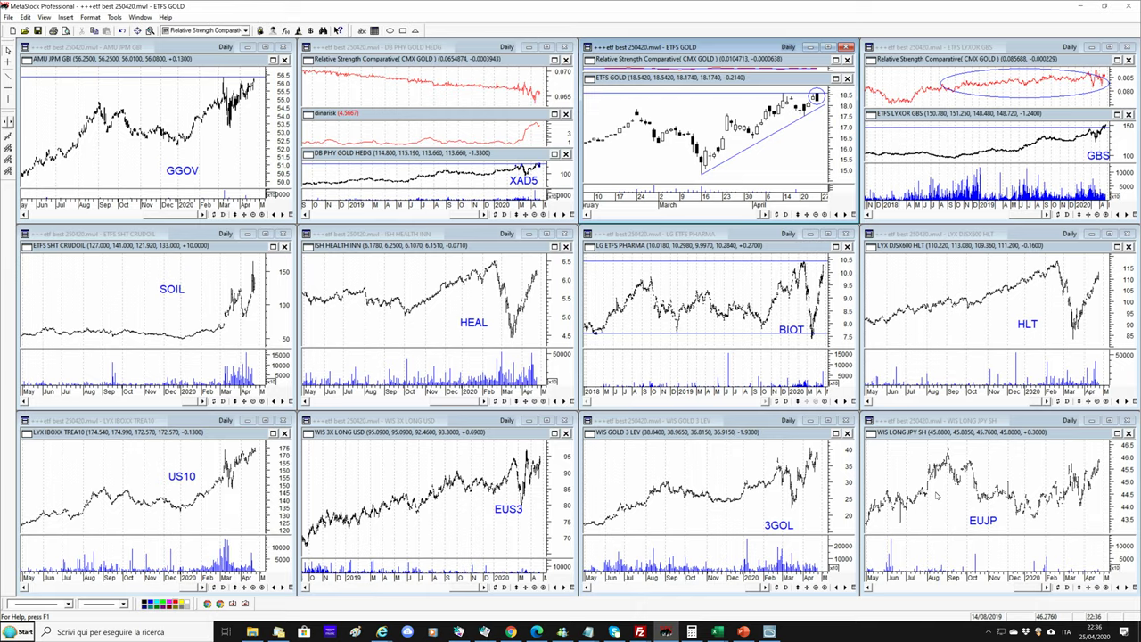
# Maximize the SOIL chart and display its price plot as candlesticks
pyautogui.click(266, 234)
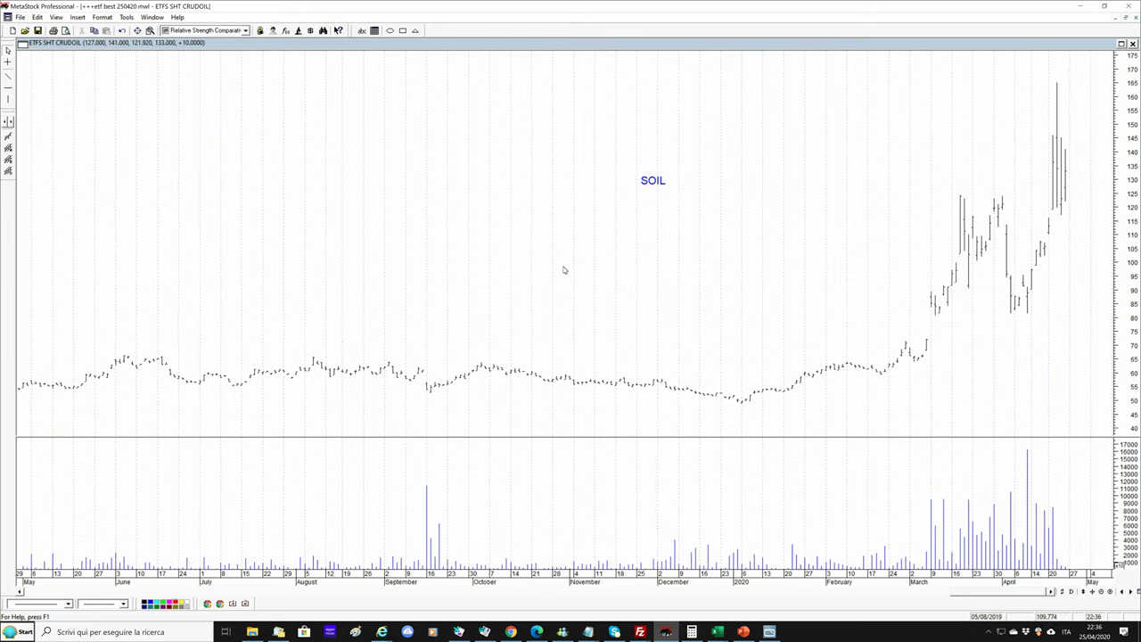
pyautogui.click(1011, 295)
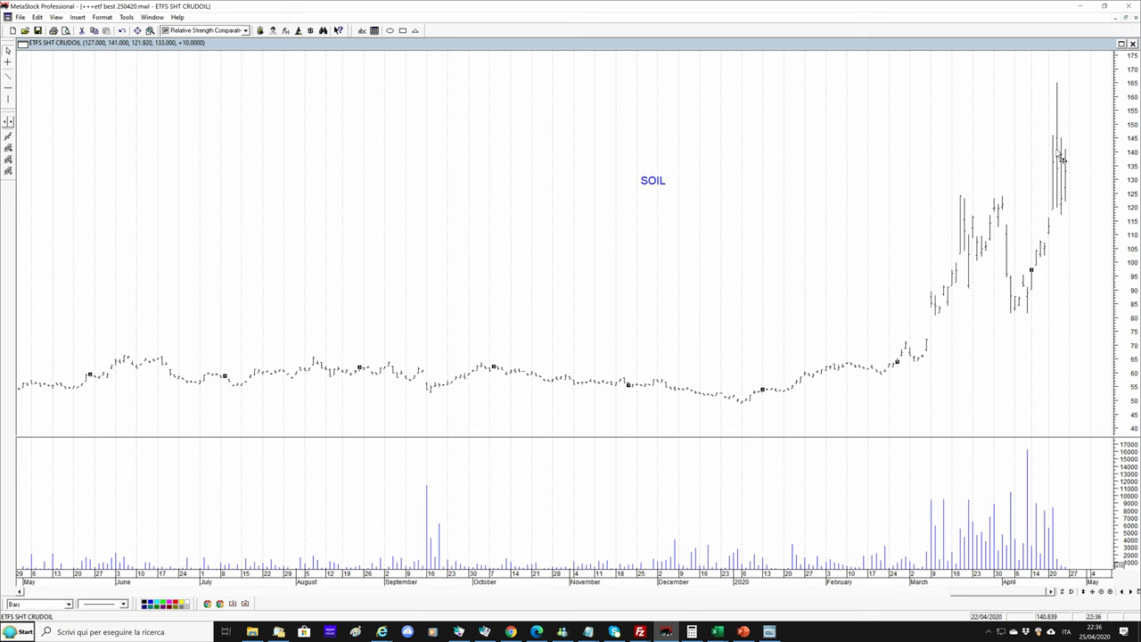
pyautogui.click(28, 604)
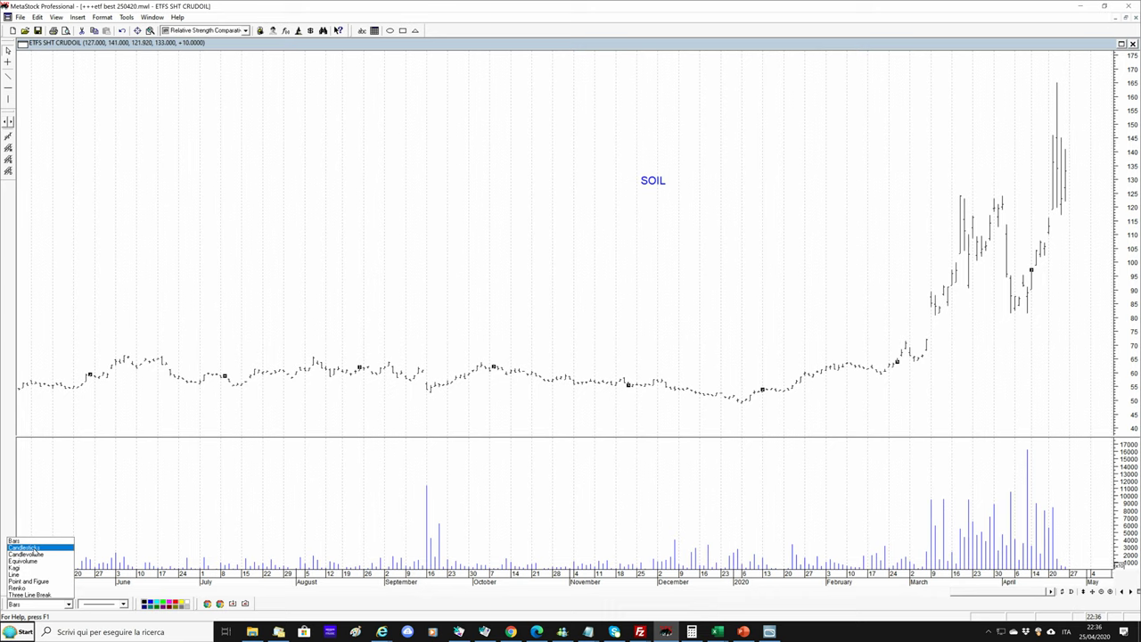
pyautogui.click(27, 548)
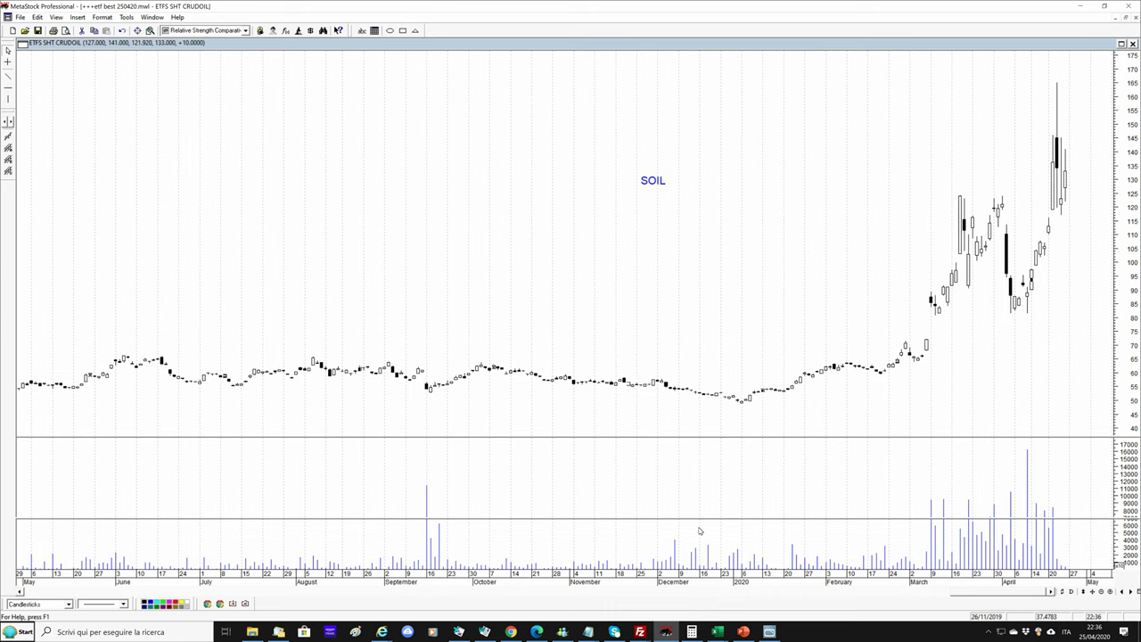
# Show the SOIL price history back to 2009 and draw a horizontal line at the early 2016 high, at about 134
pyautogui.click(1095, 592)
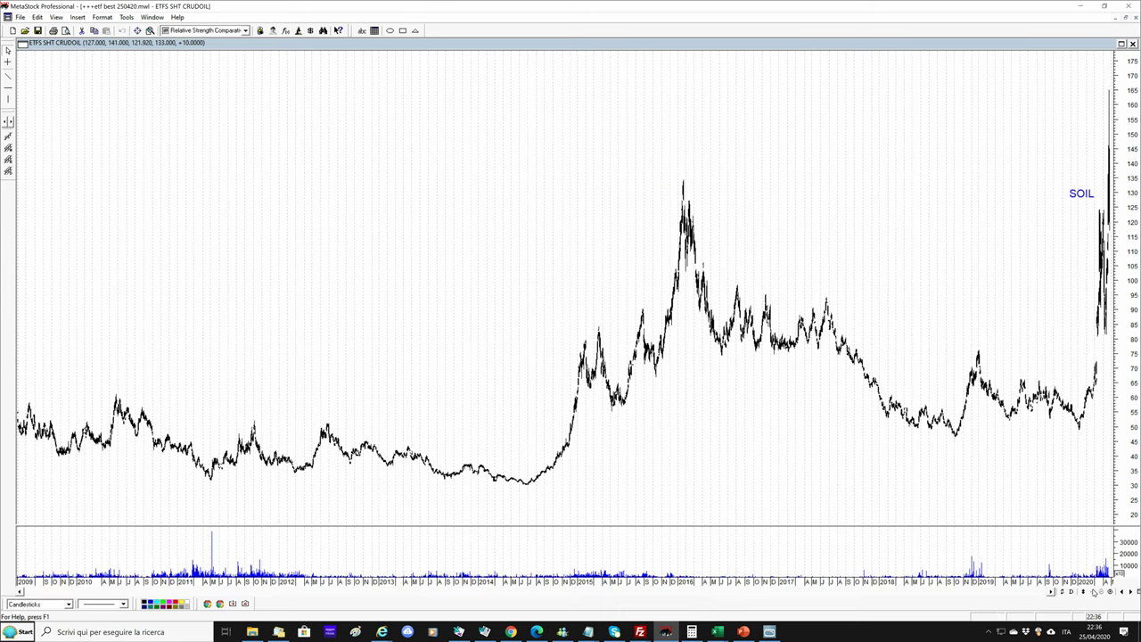
pyautogui.click(7, 121)
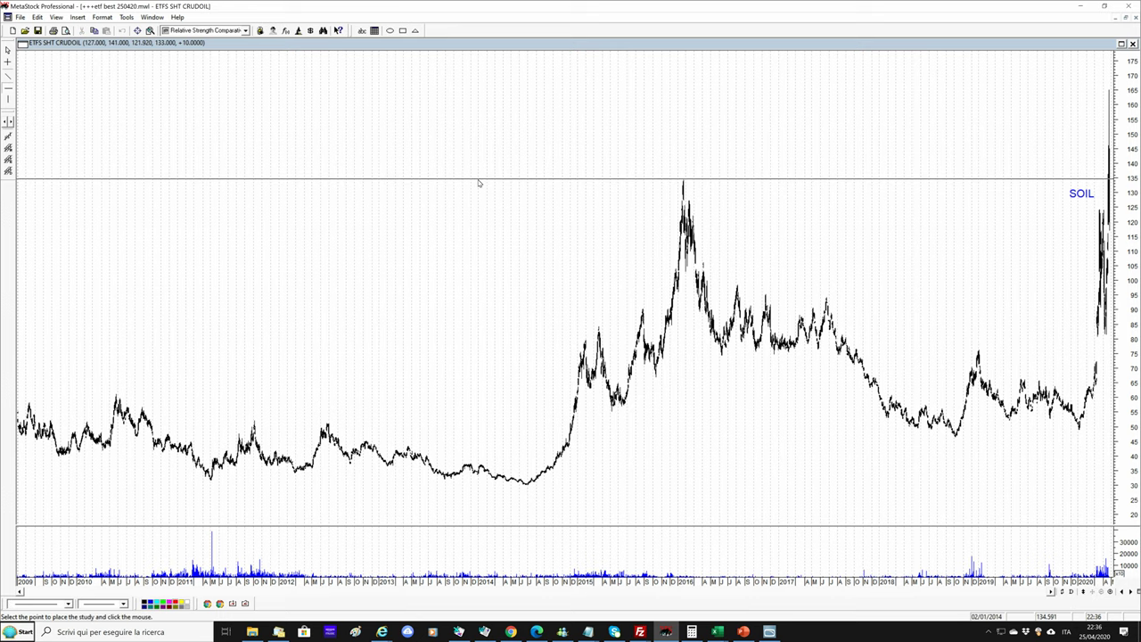
pyautogui.click(479, 182)
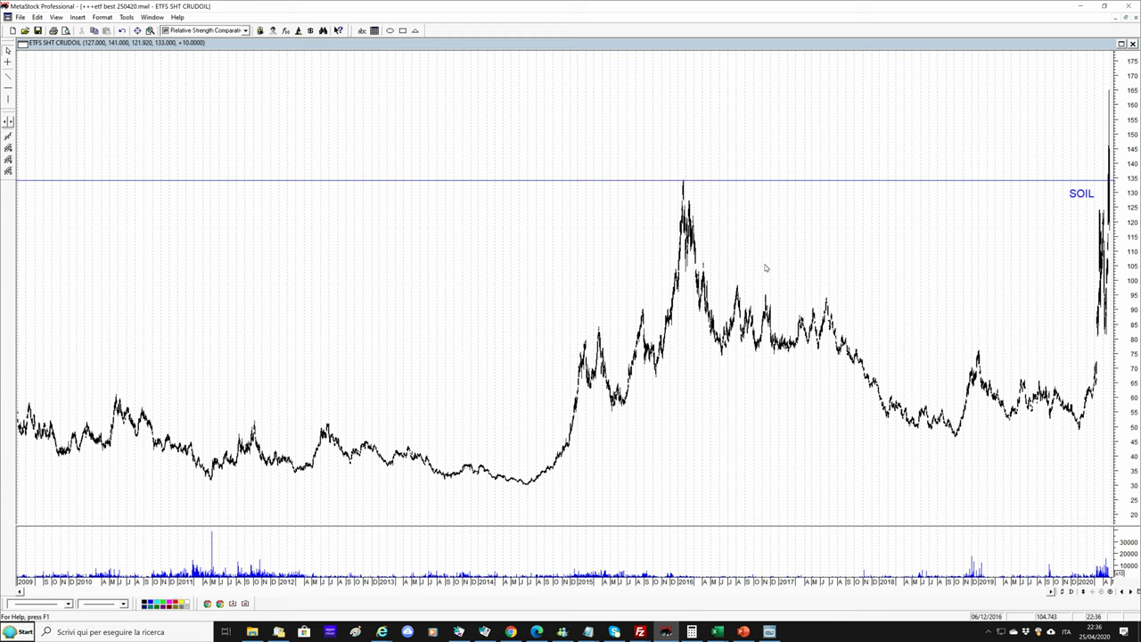
# Draw a second horizontal line on SOIL at the March 2020 highs, at about 124, and restore the tiled chart layout
pyautogui.click(1111, 592)
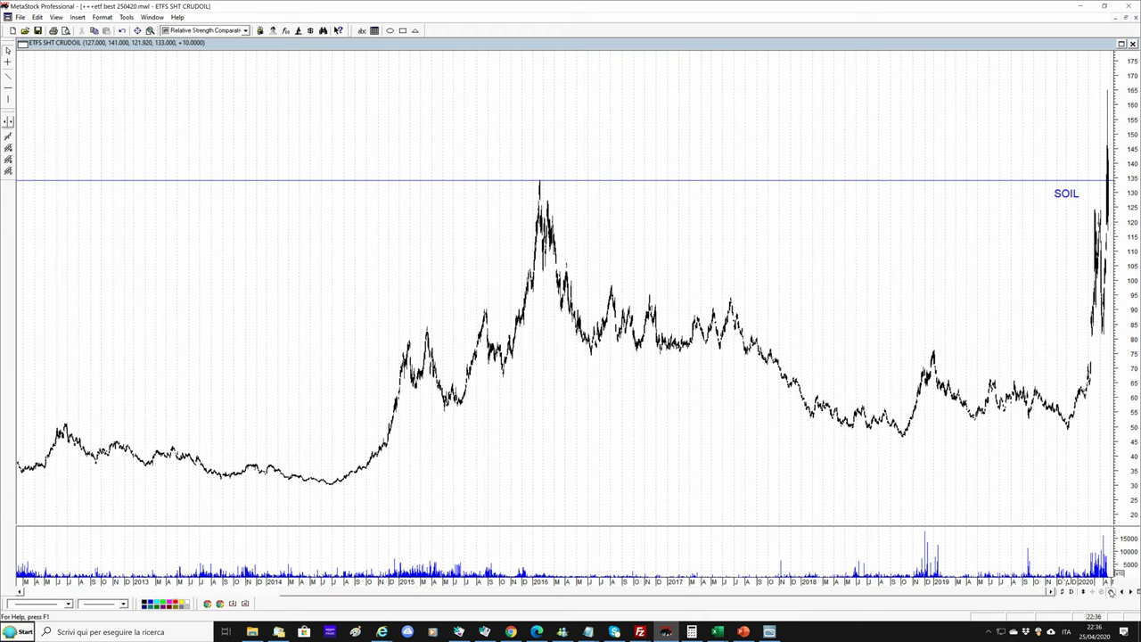
pyautogui.click(1111, 592)
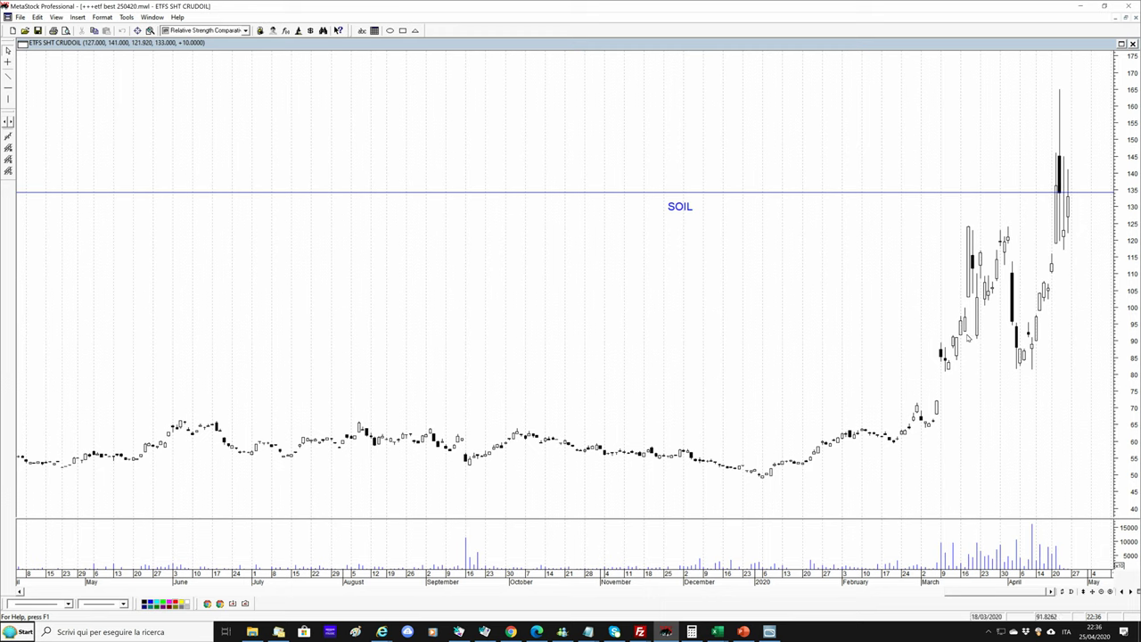
pyautogui.click(9, 86)
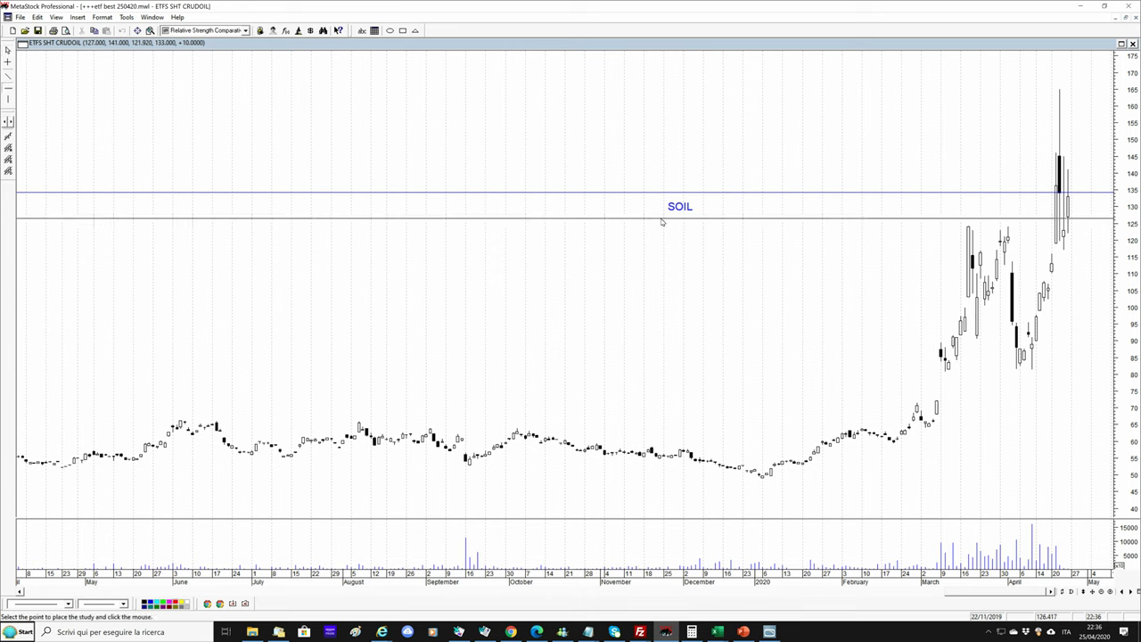
pyautogui.moveTo(673, 230); pyautogui.dragTo(678, 235)
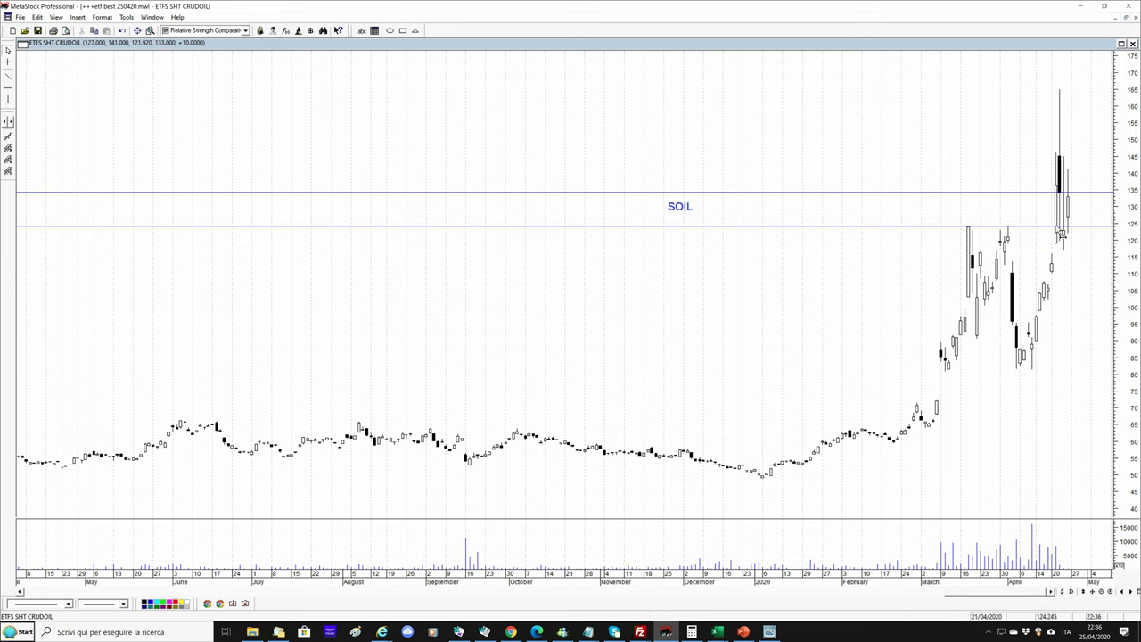
pyautogui.moveTo(1063, 222)
pyautogui.moveTo(1061, 101)
pyautogui.moveTo(1069, 246)
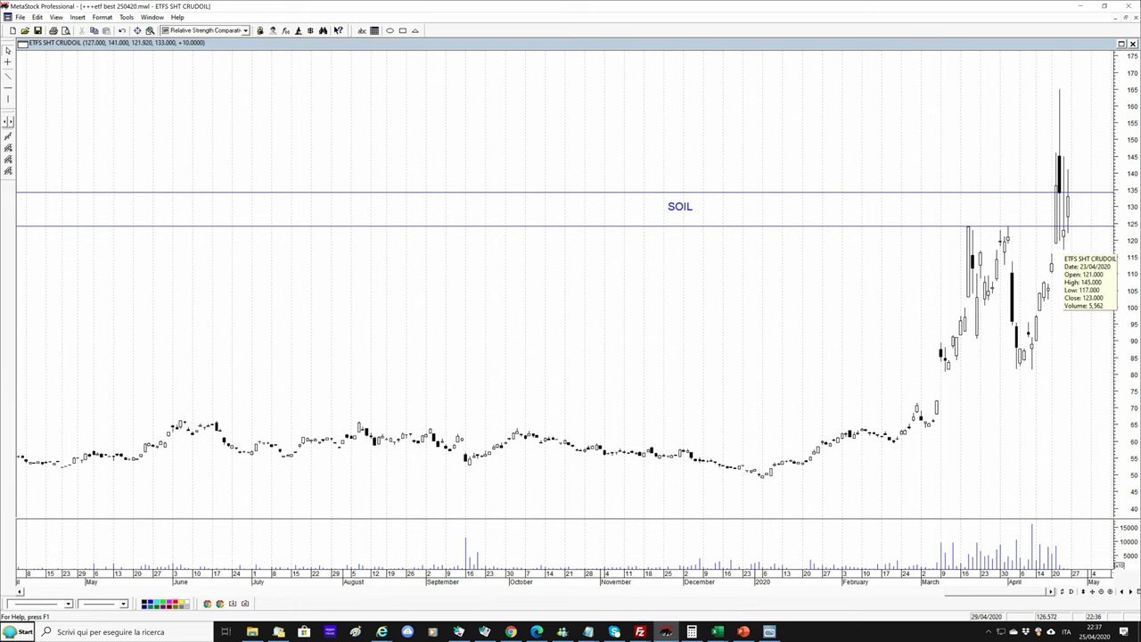
pyautogui.click(1118, 17)
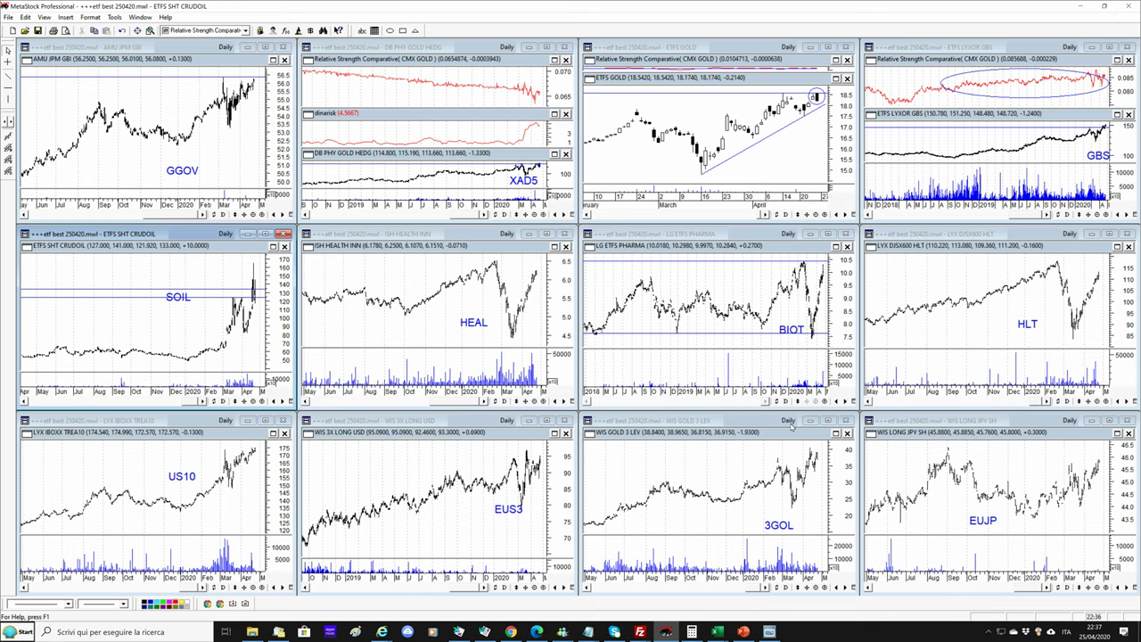
# Switch to the Excel ETF table, examine the EUJP - WIS LONG JPY SH row and its description, and return to MetaStock
pyautogui.click(718, 631)
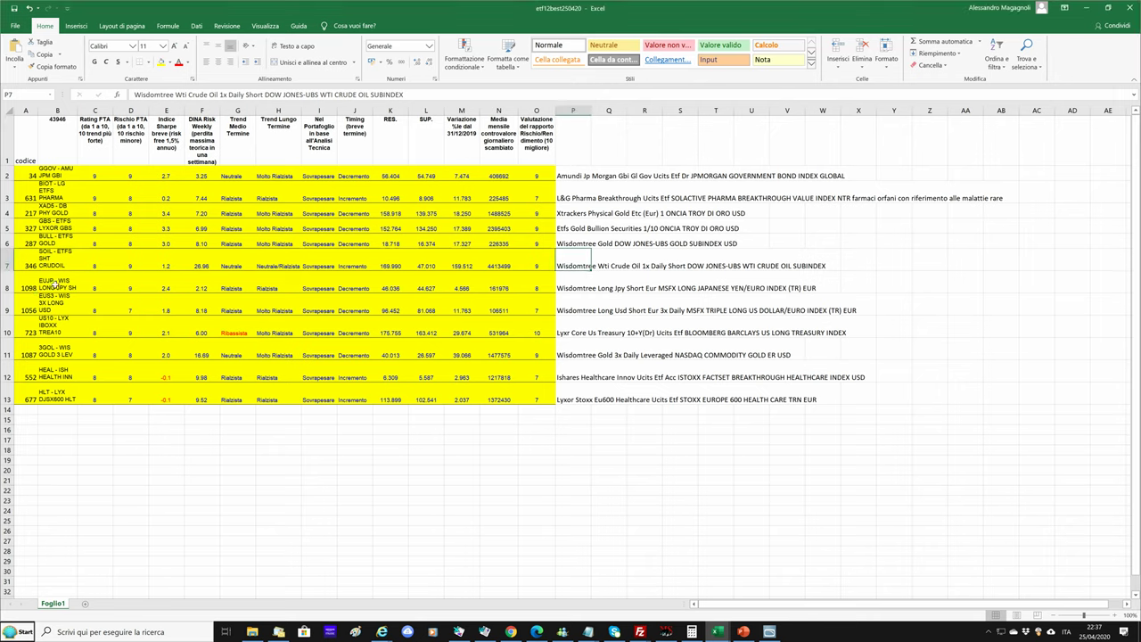
pyautogui.click(56, 286)
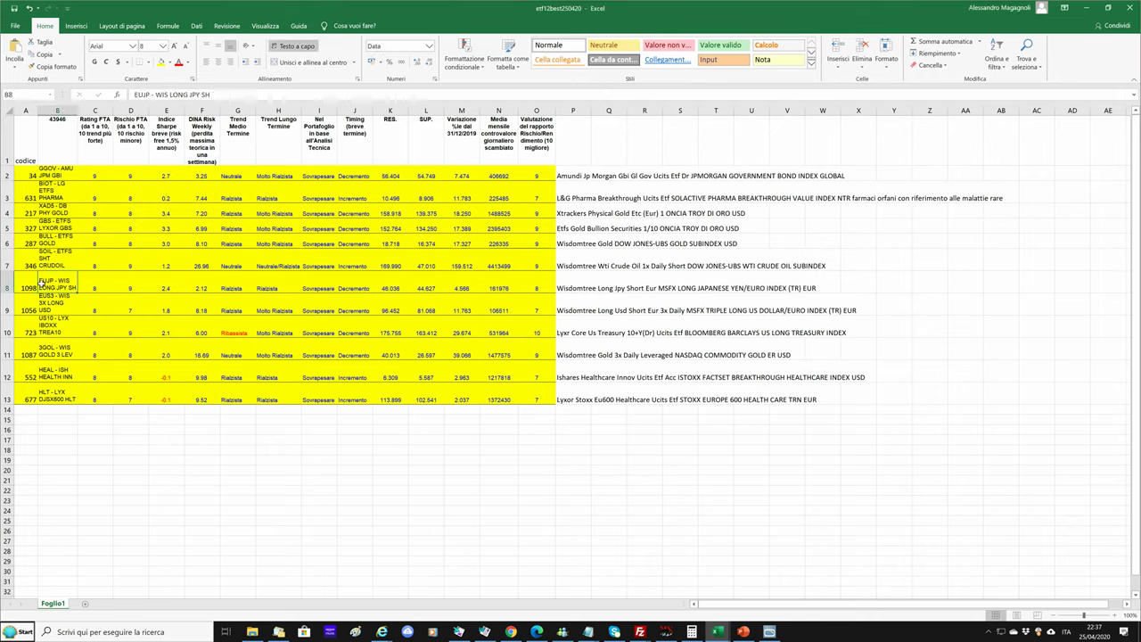
pyautogui.click(703, 289)
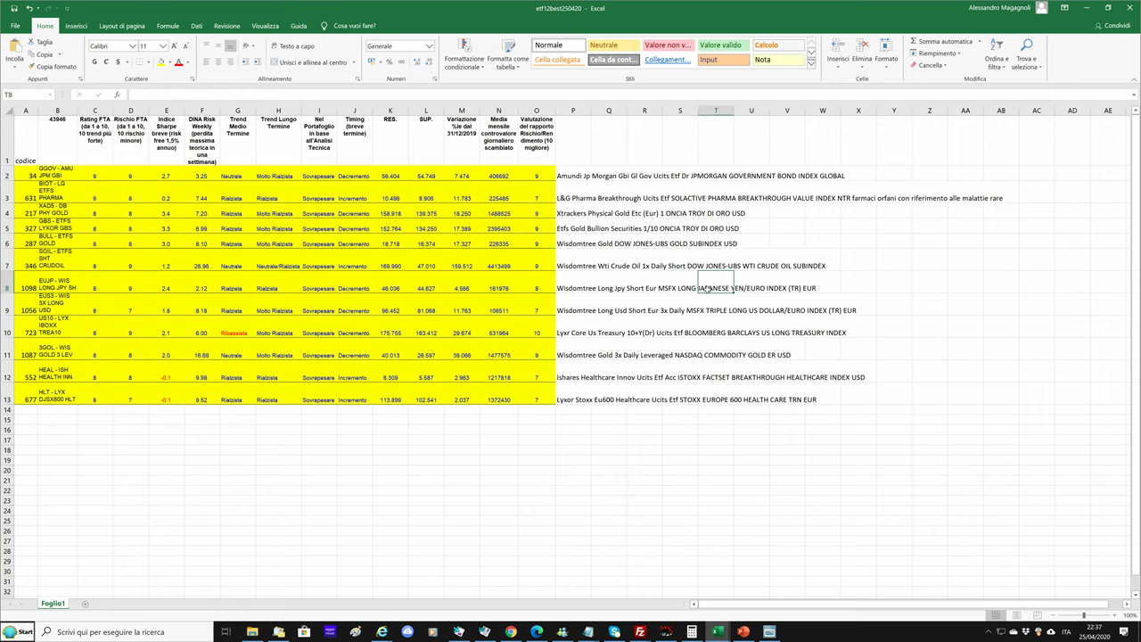
pyautogui.click(26, 288)
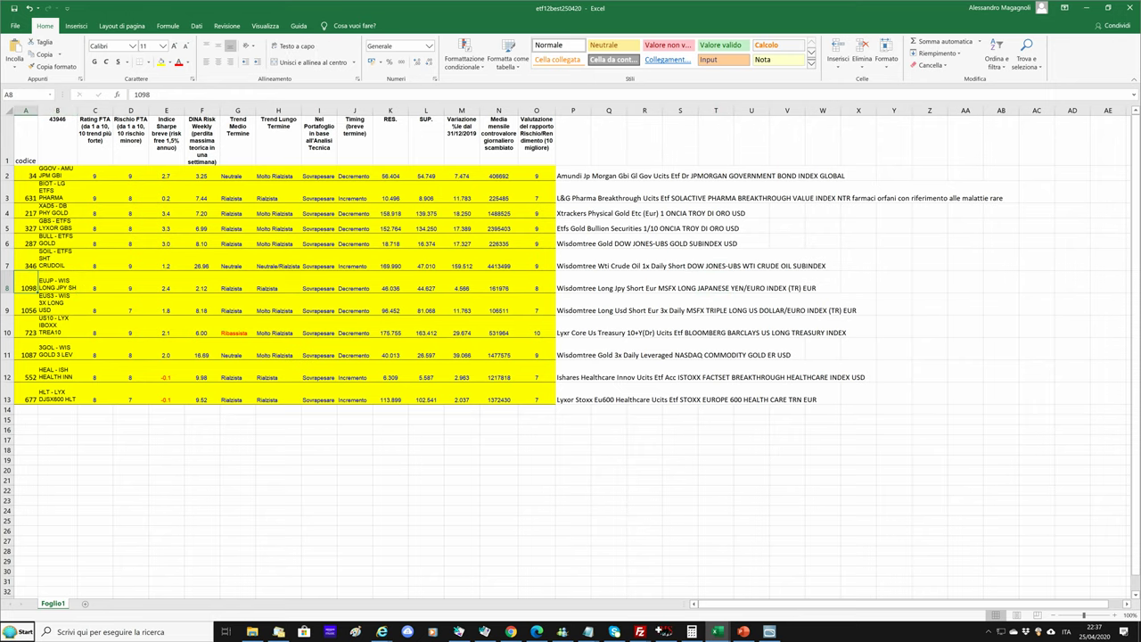
pyautogui.click(665, 631)
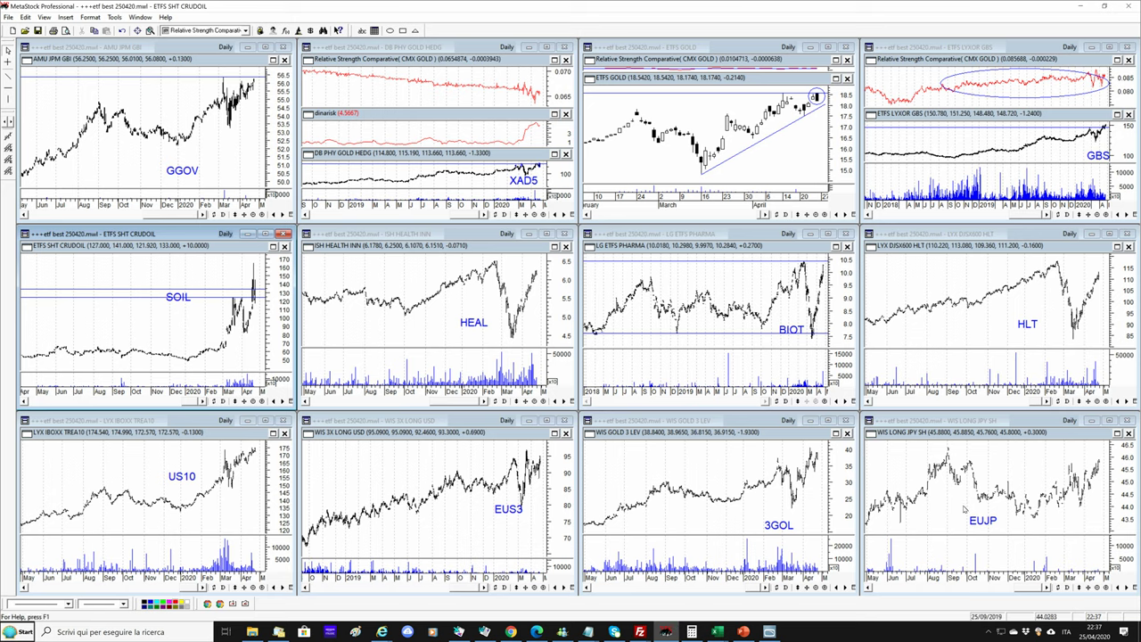
# Maximize the EUJP chart, check its DNA Risk Weekly value and the EUS3 entry in the Excel table, and return to MetaStock
pyautogui.click(1025, 428)
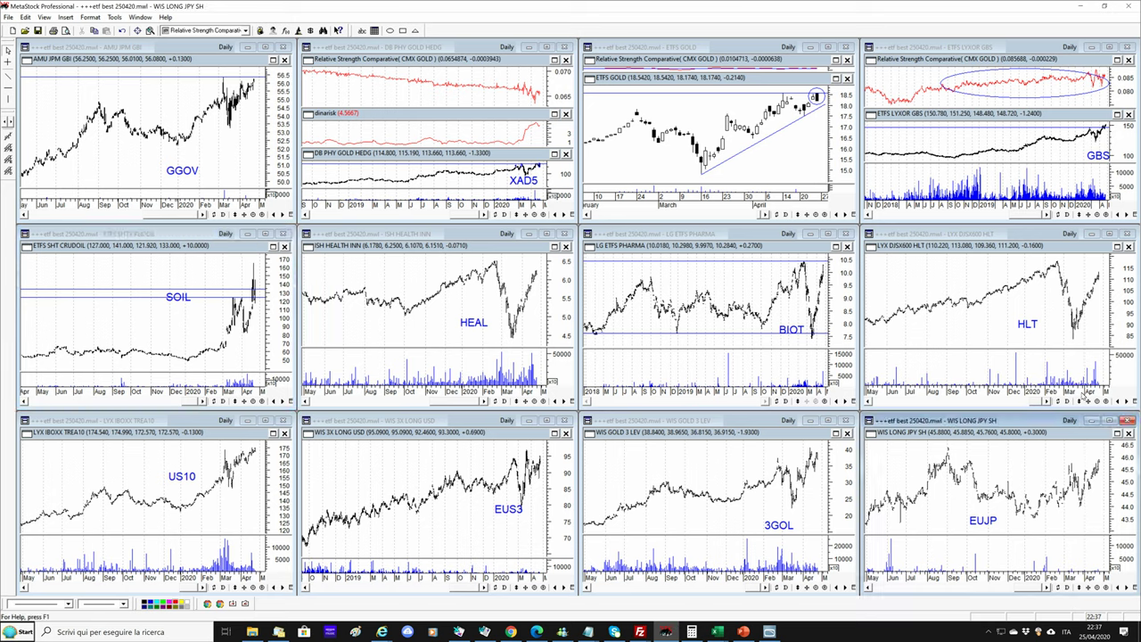
pyautogui.doubleClick(1077, 420)
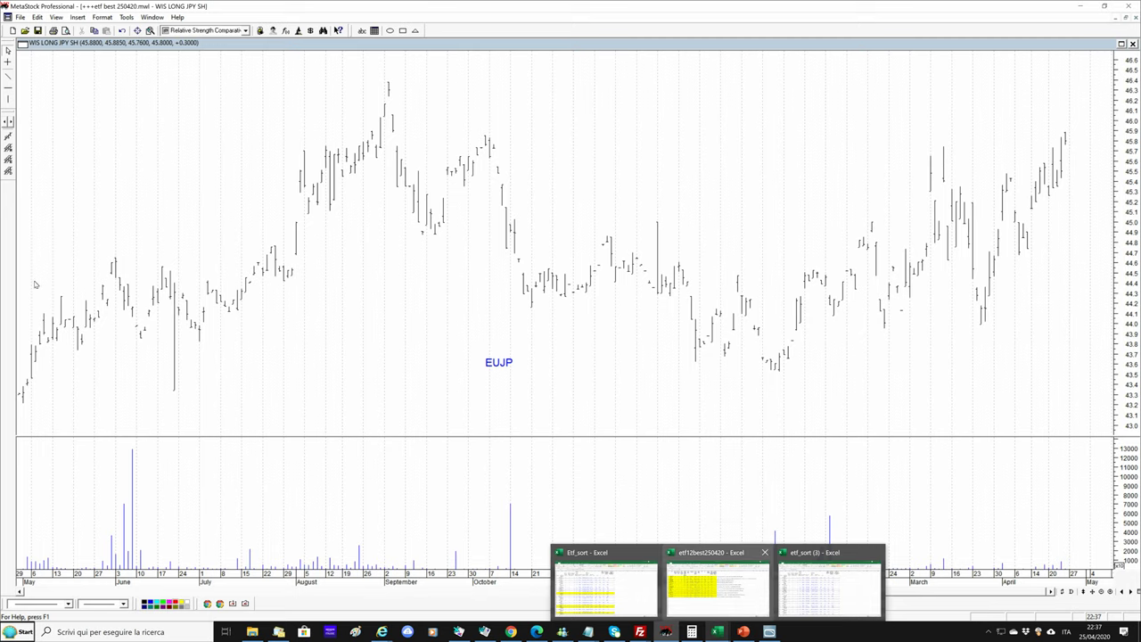
pyautogui.hotkey('alt', 'Tab')
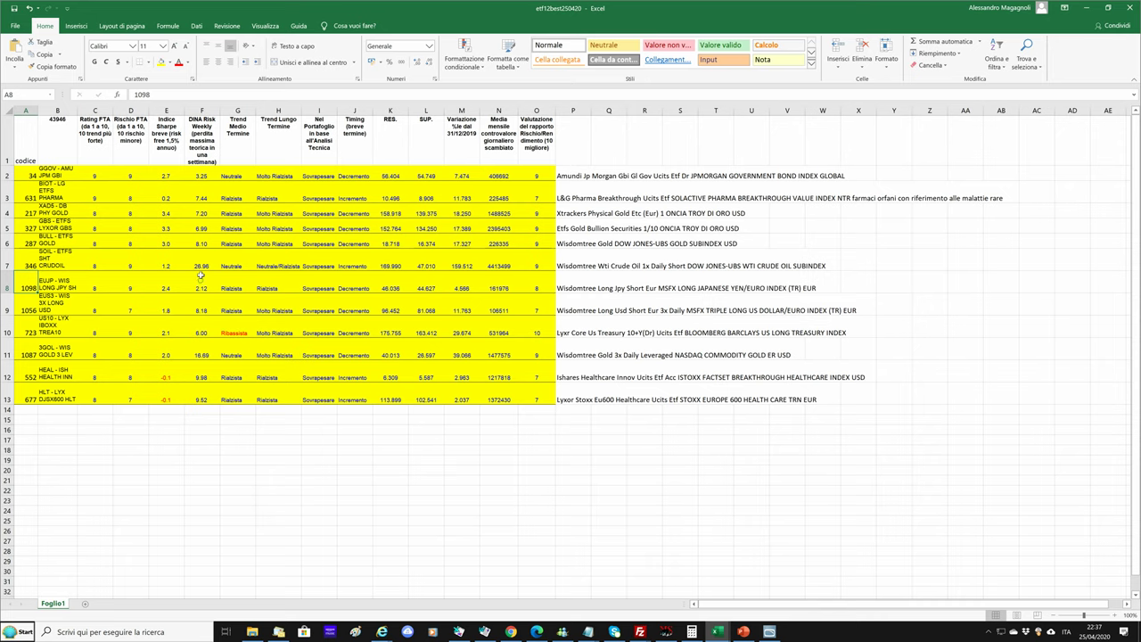
pyautogui.click(200, 282)
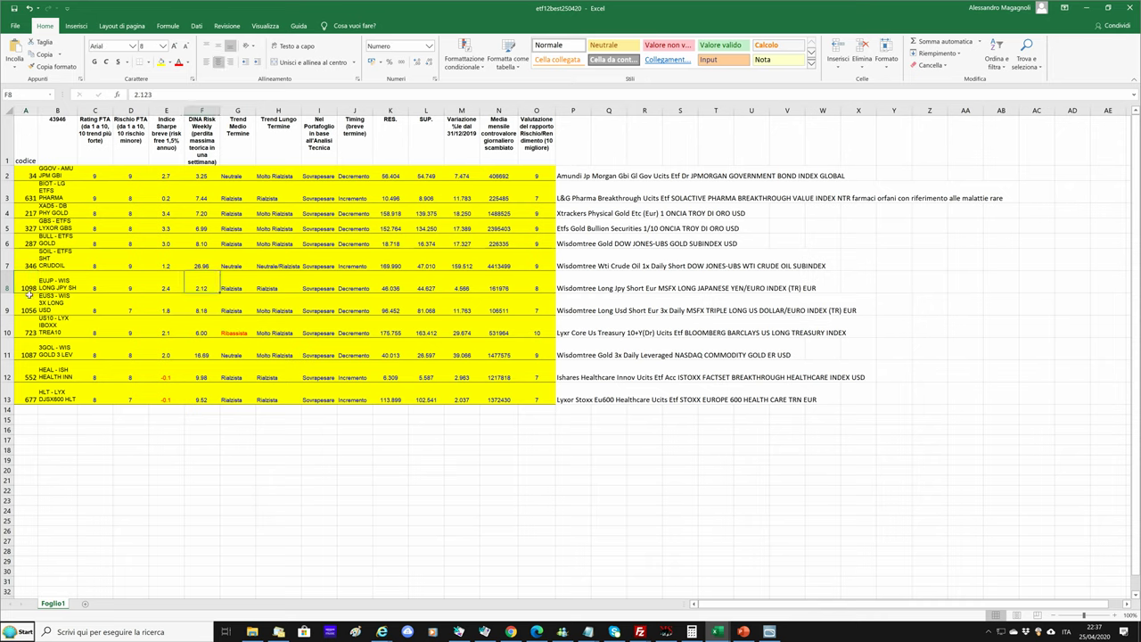
pyautogui.click(55, 303)
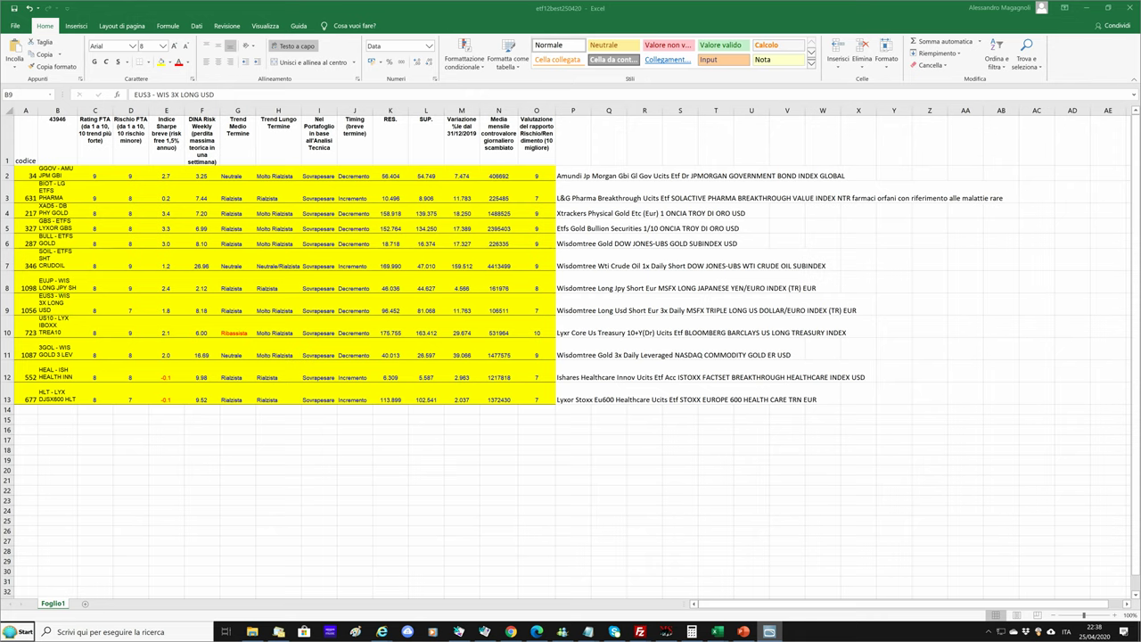
pyautogui.click(666, 632)
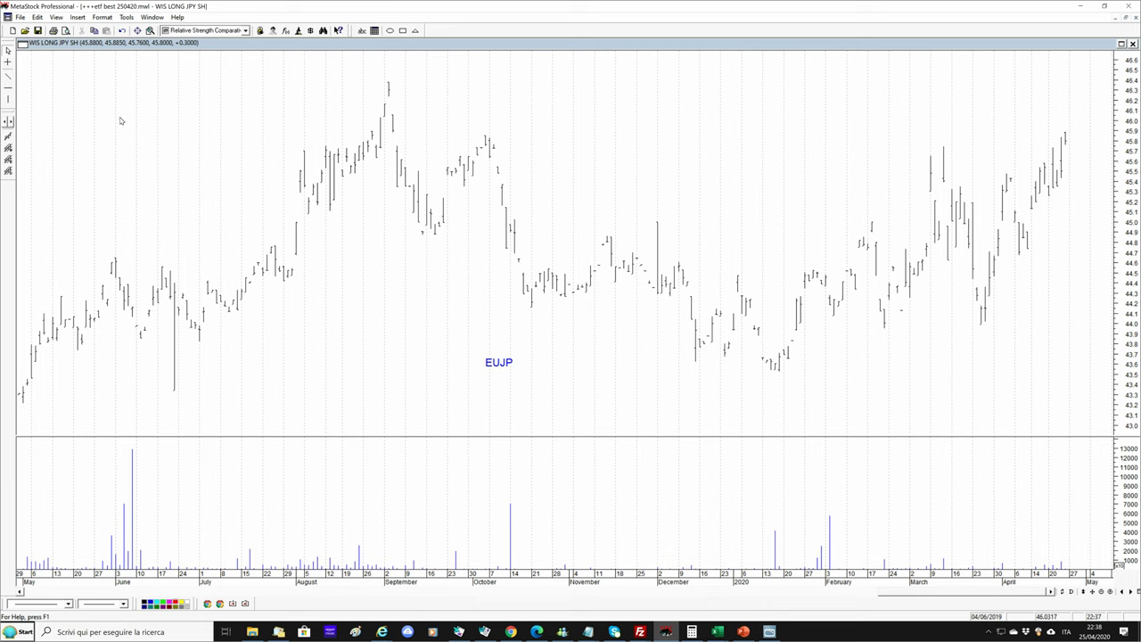
# Open a new chart of the EUR / JPY JAP exchange rate from the VALUTE data folder
pyautogui.click(12, 30)
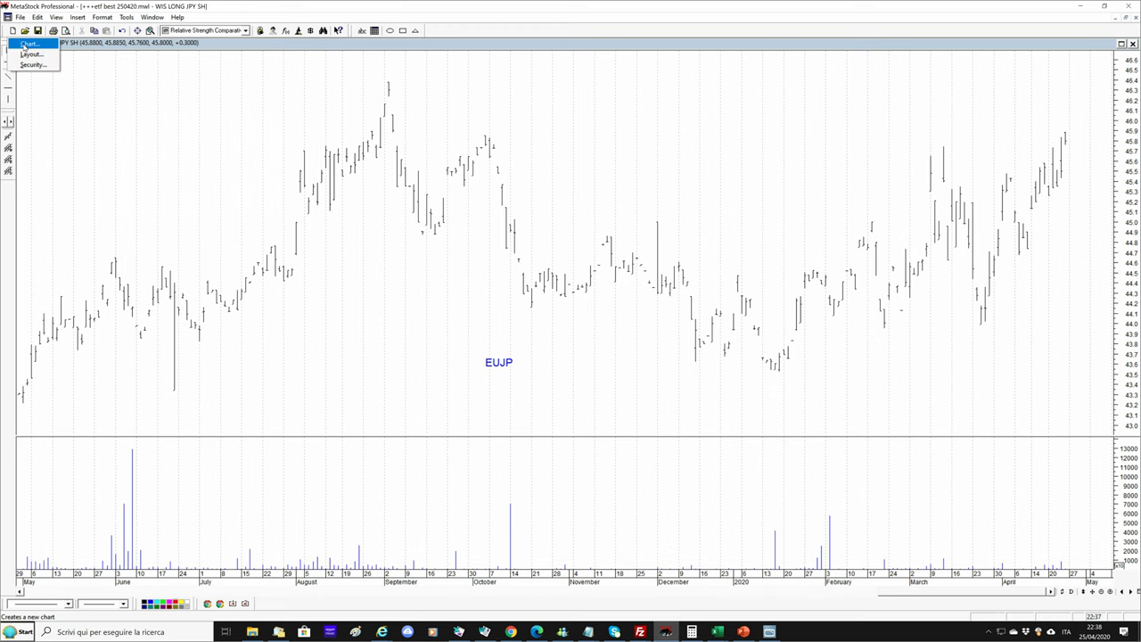
pyautogui.click(27, 44)
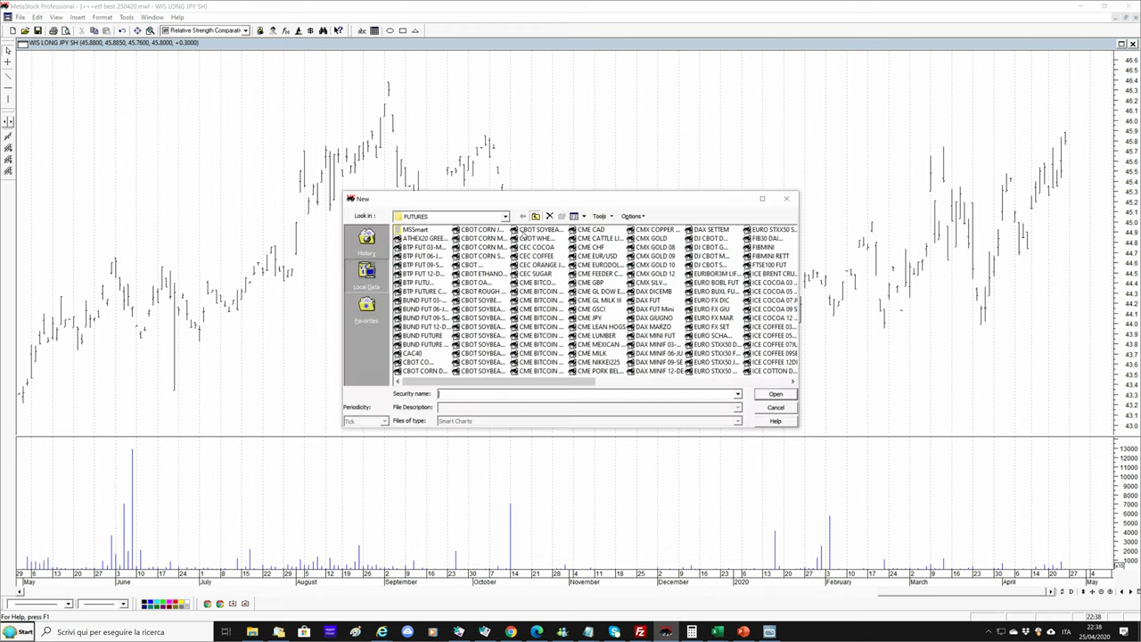
pyautogui.press('BackSpace')
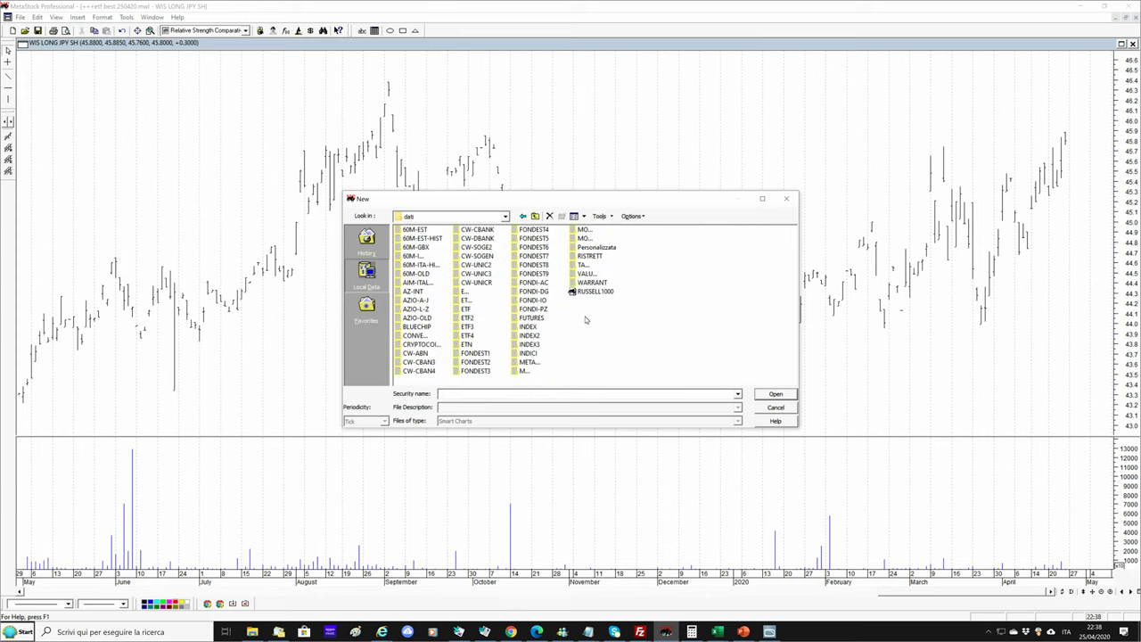
pyautogui.press('v')
pyautogui.press('Return')
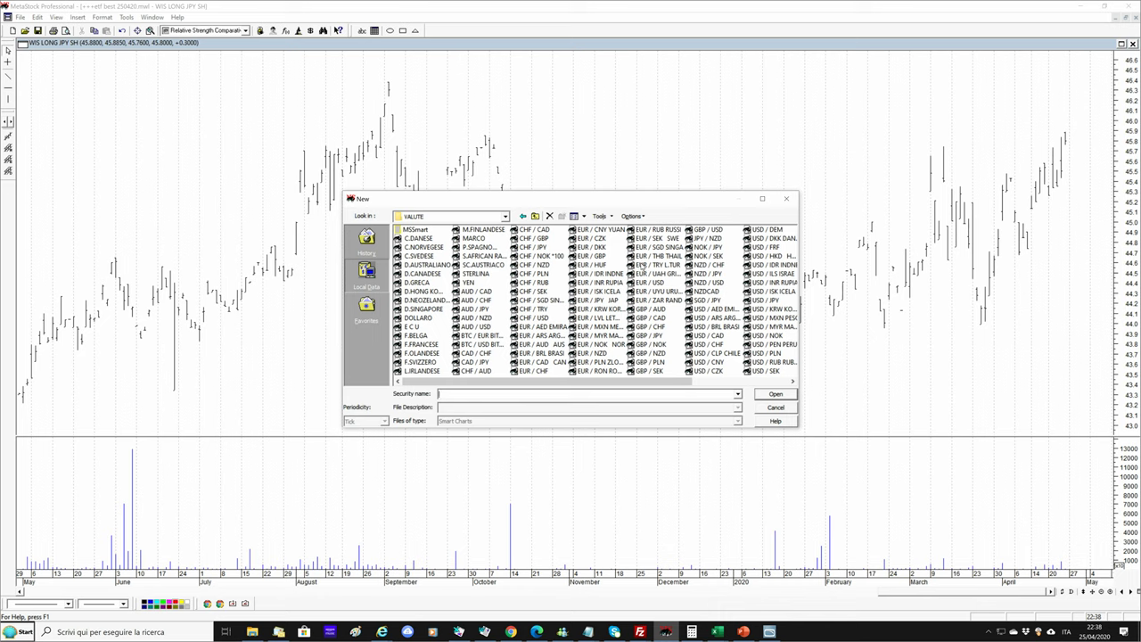
pyautogui.click(589, 302)
pyautogui.doubleClick(589, 302)
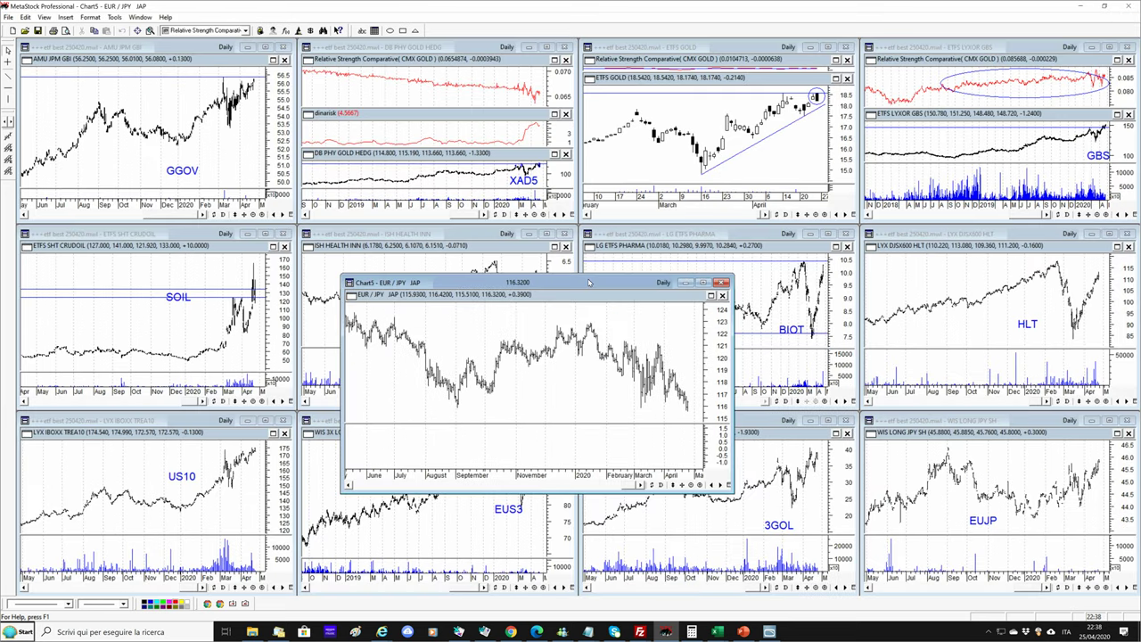
# Copy the EUR / JPY plot into a new pane above the EUJP price, discard the separate currency chart unsaved, and maximize EUJP
pyautogui.moveTo(589, 283); pyautogui.dragTo(1039, 443)
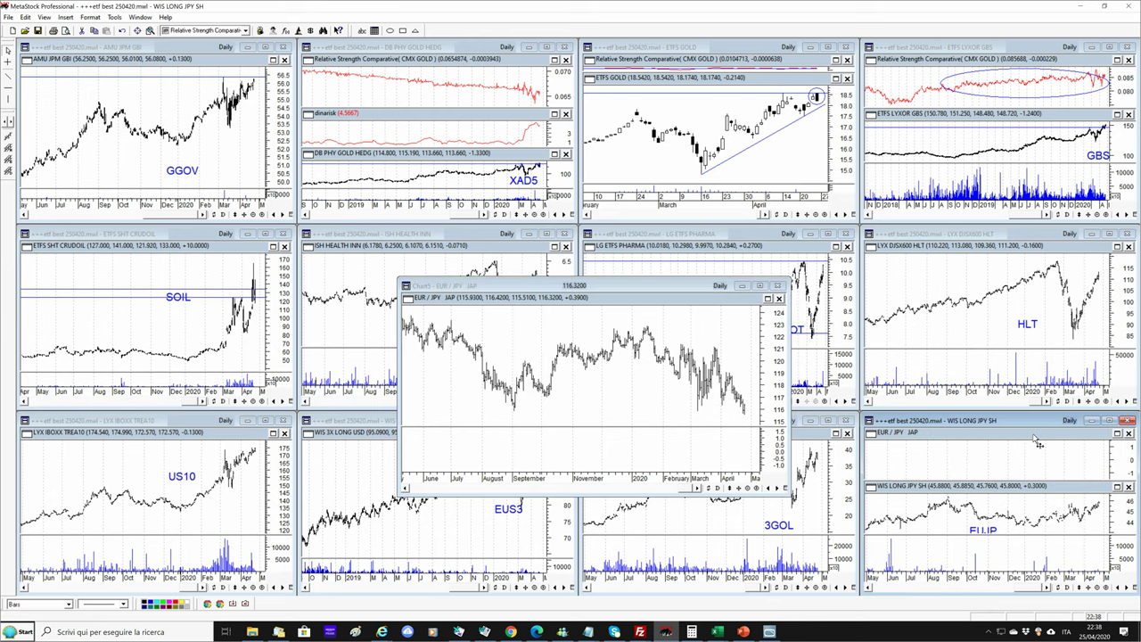
pyautogui.click(778, 297)
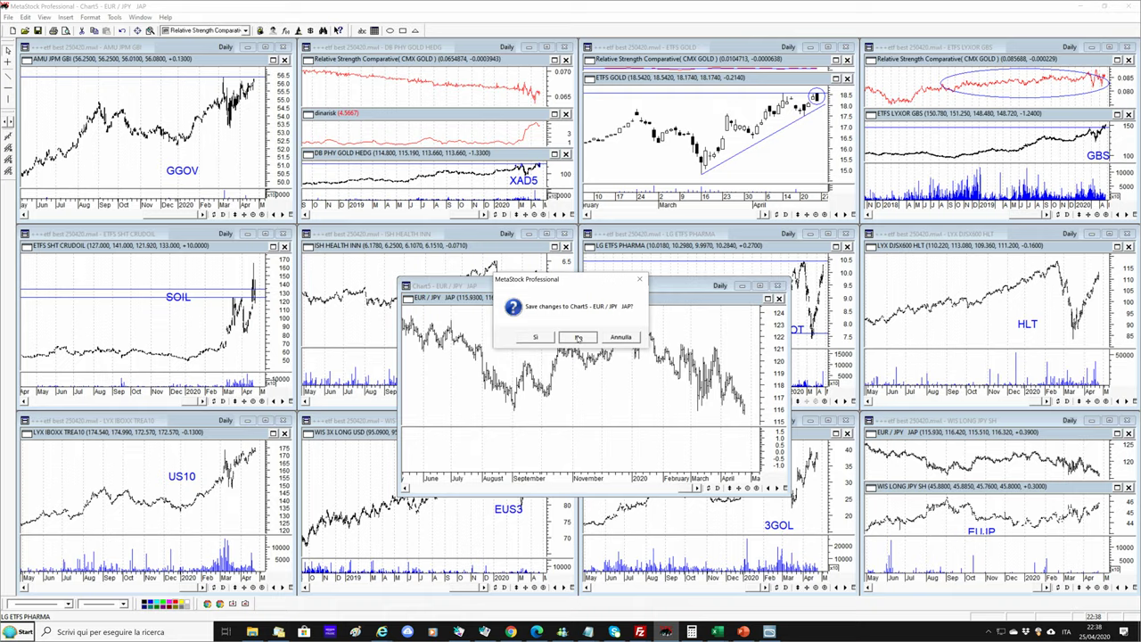
pyautogui.click(578, 338)
pyautogui.click(1109, 420)
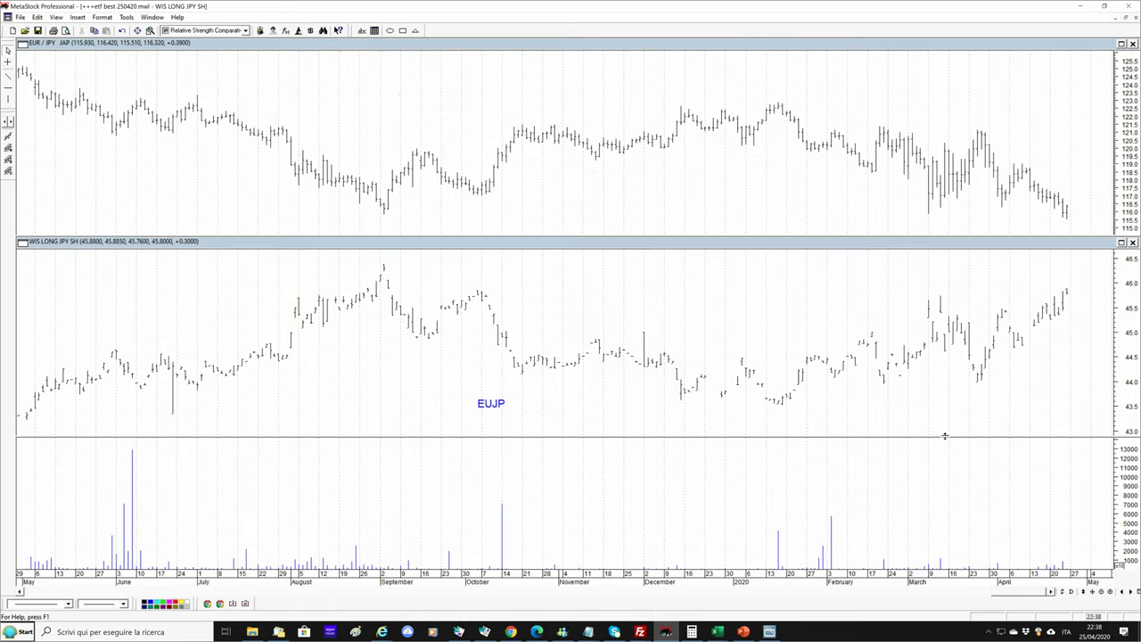
# Shrink the volume pane to enlarge the EUJP price pane and invert its vertical scale
pyautogui.moveTo(945, 436); pyautogui.dragTo(996, 544)
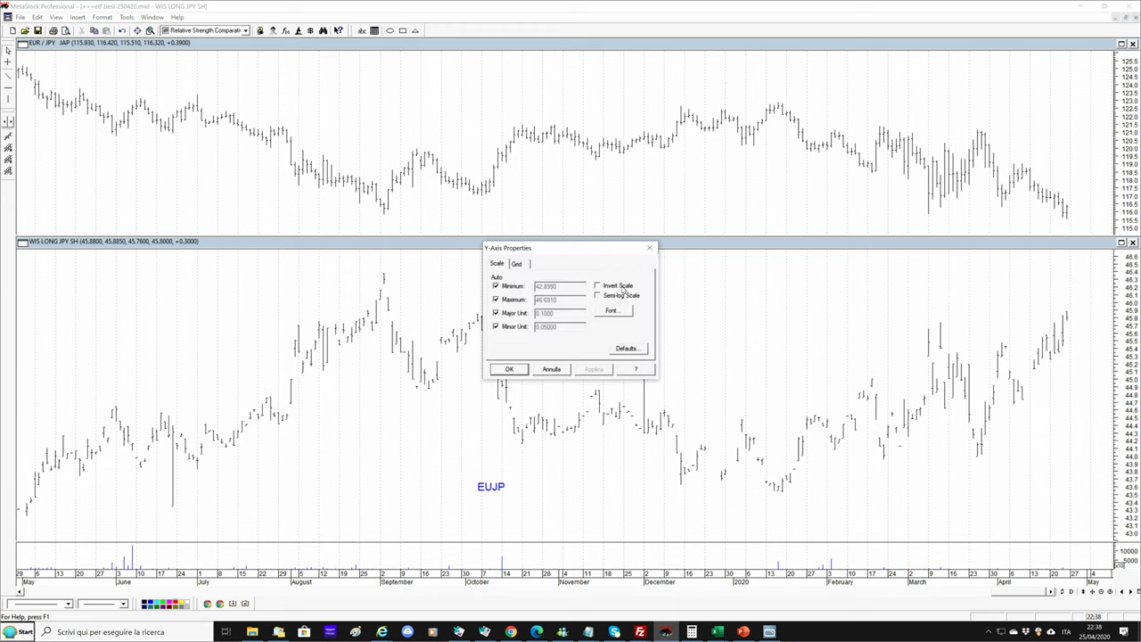
pyautogui.click(621, 286)
pyautogui.click(513, 368)
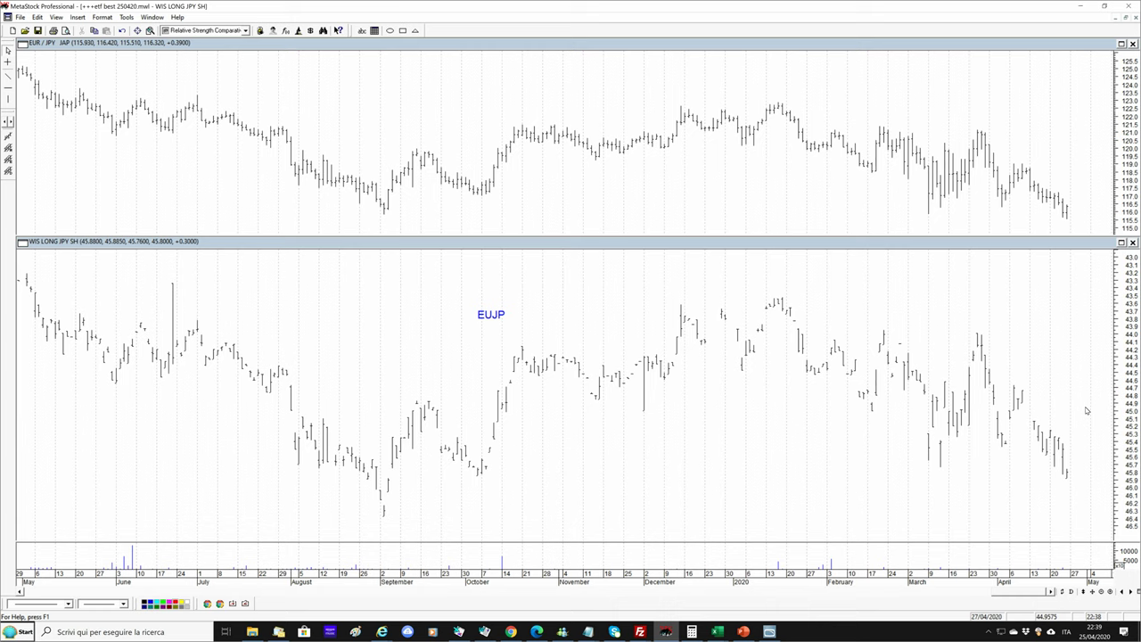
# Turn off the inverted vertical scale of the EUJP price pane
pyautogui.doubleClick(1110, 292)
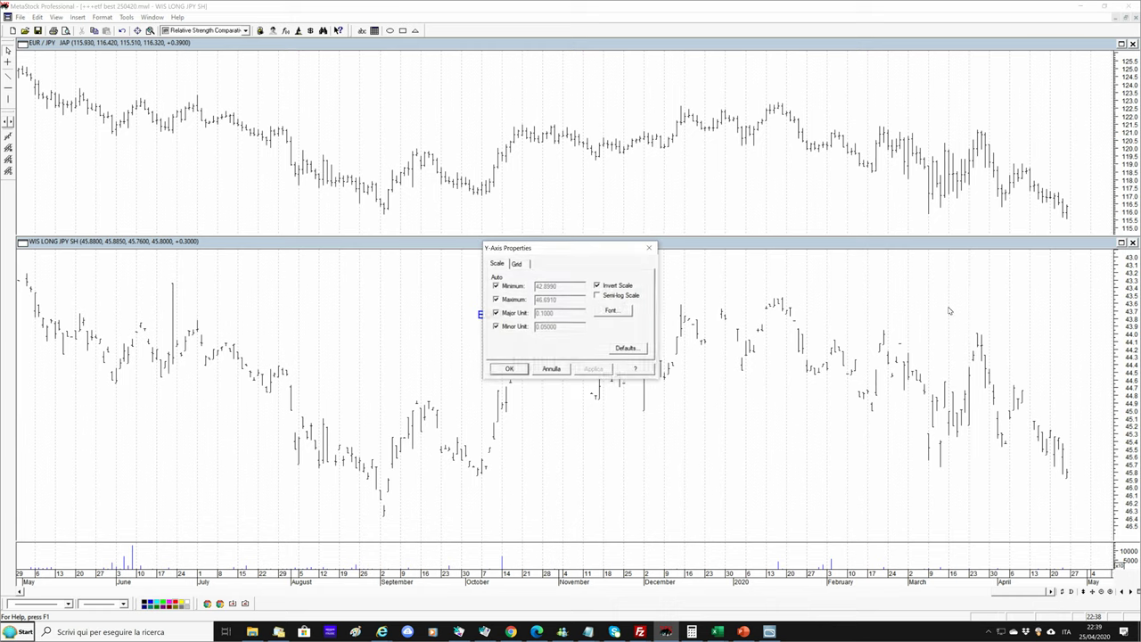
pyautogui.click(597, 285)
pyautogui.click(510, 369)
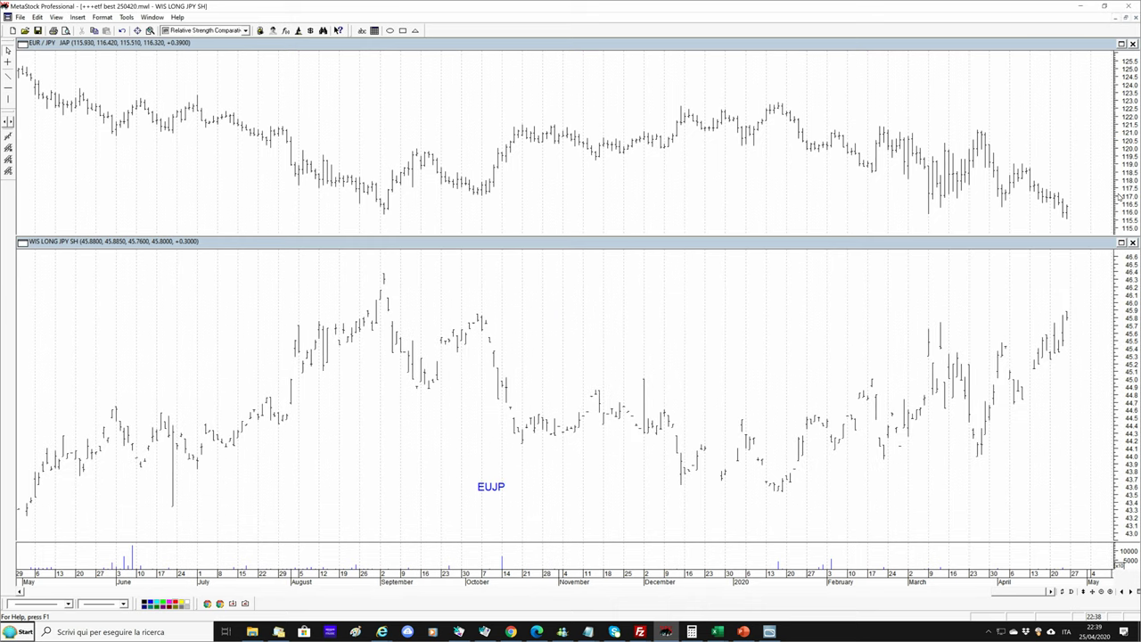
# Draw horizontal lines at EUJP's September 2019 high, about 46.4, and along the EUR / JPY lows at about 115.8
pyautogui.click(1102, 591)
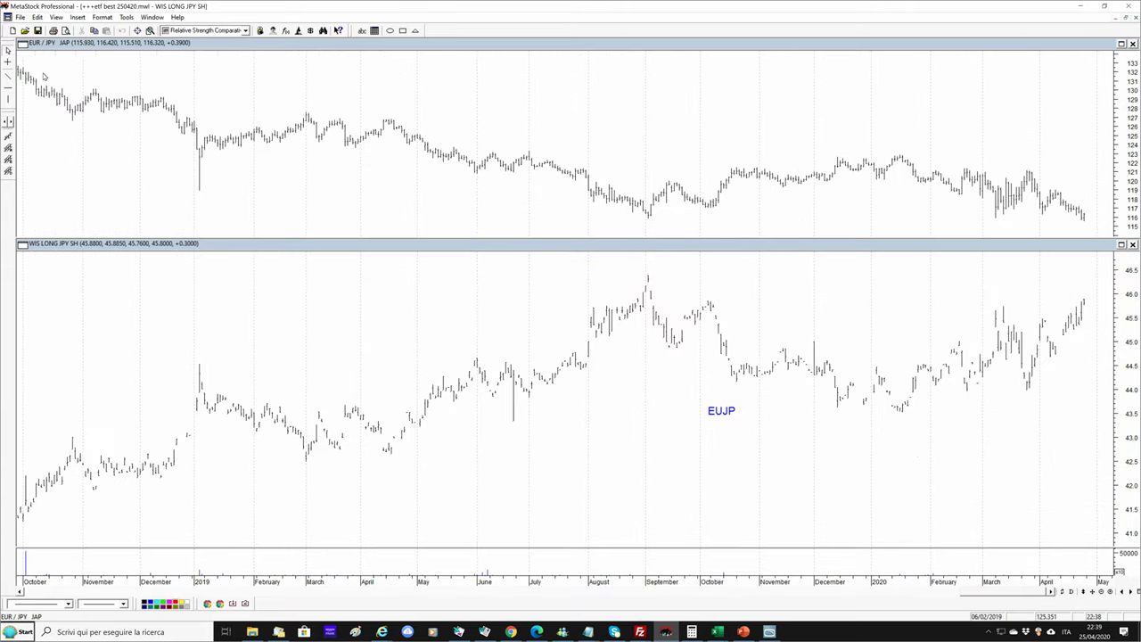
pyautogui.click(8, 86)
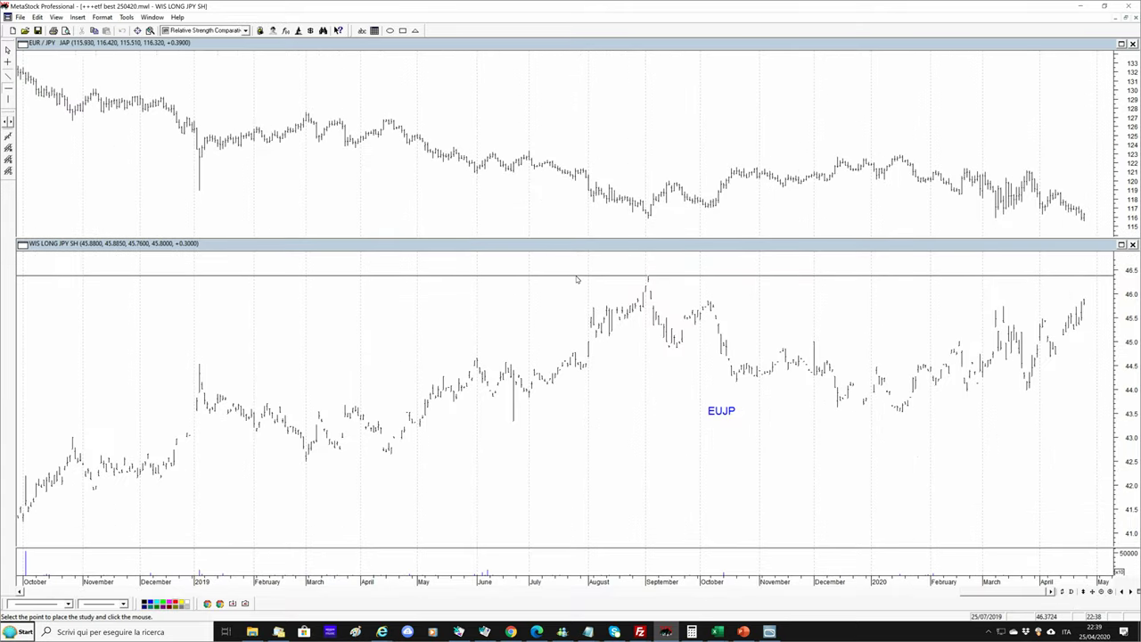
pyautogui.click(577, 278)
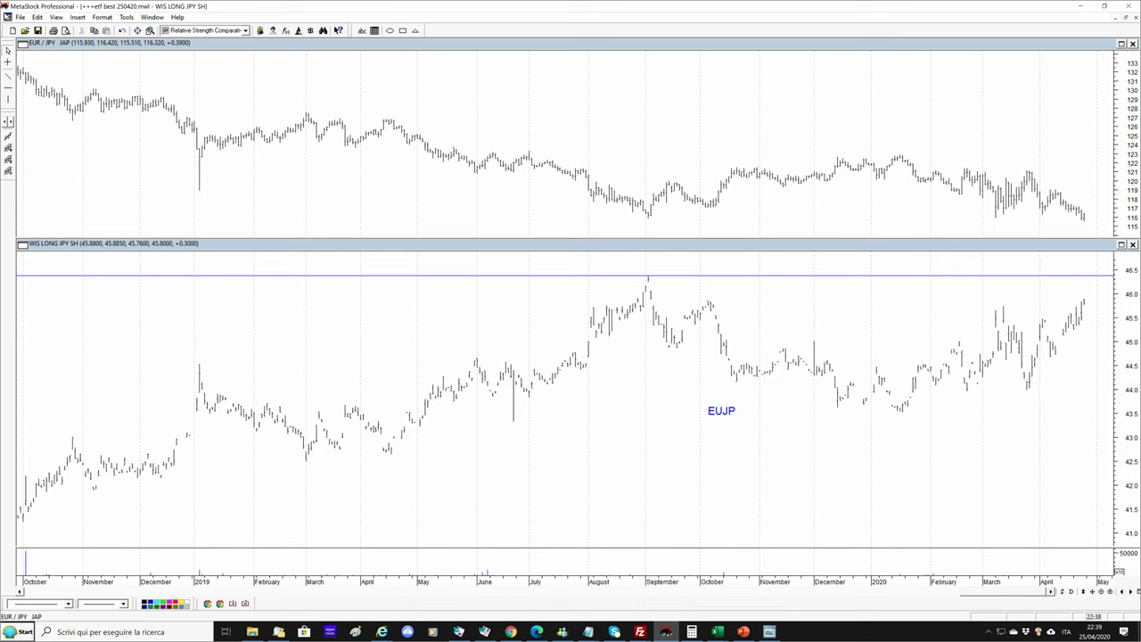
pyautogui.click(8, 87)
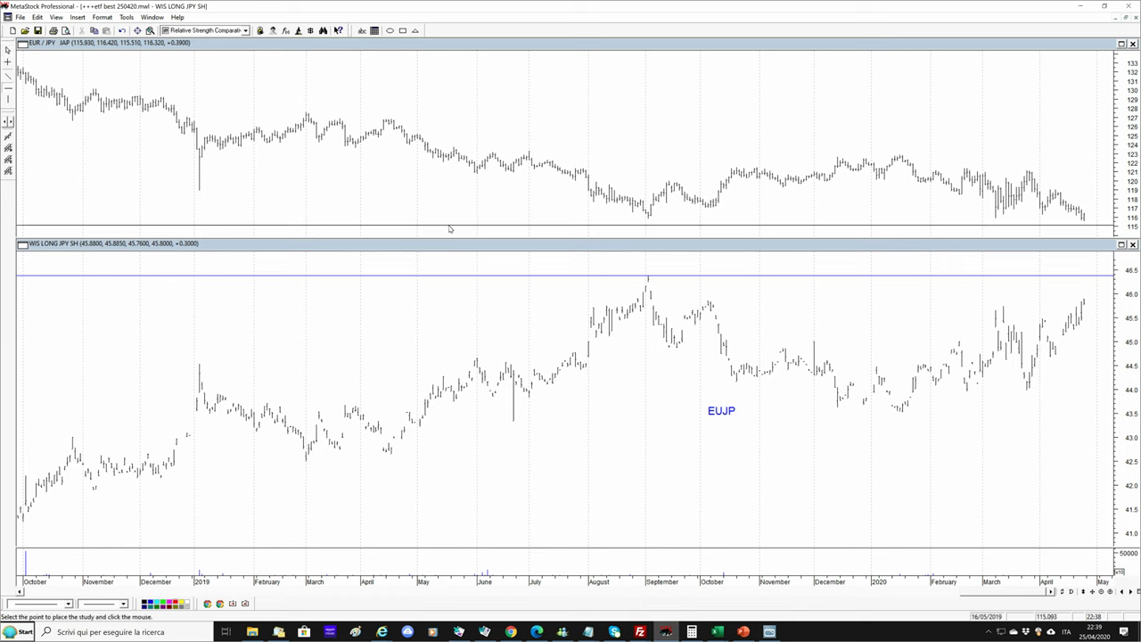
pyautogui.click(452, 218)
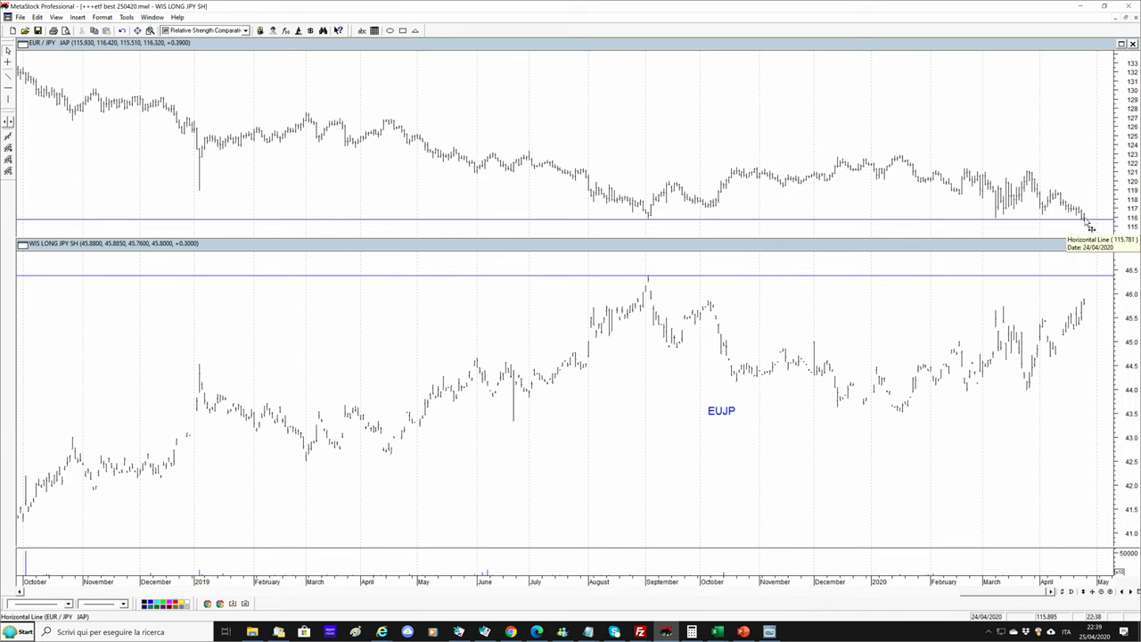
pyautogui.moveTo(654, 227)
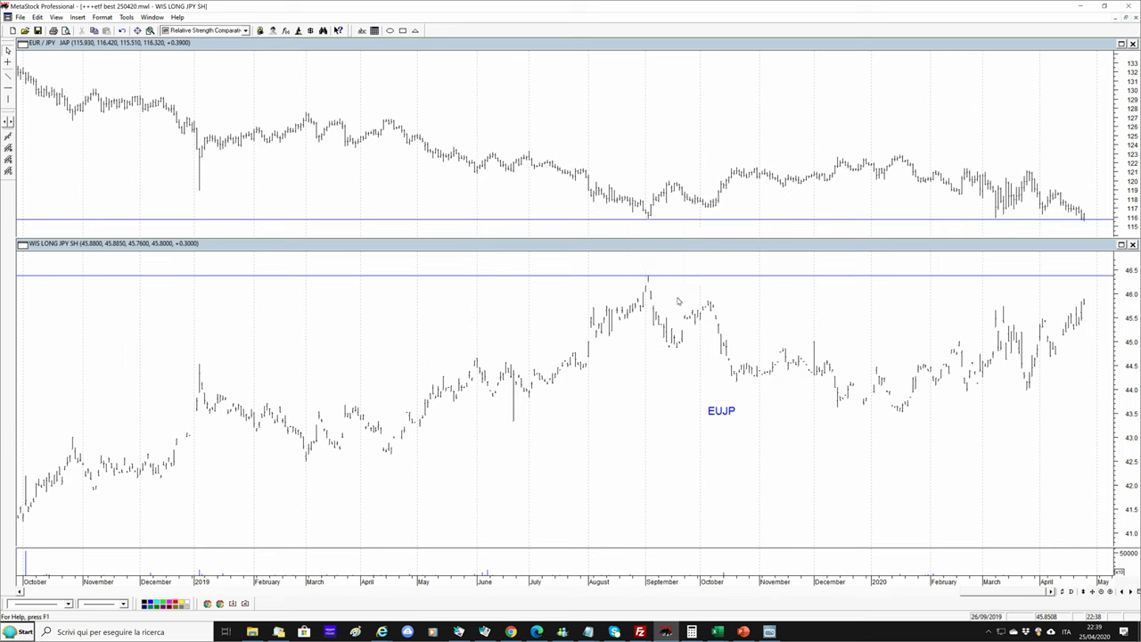
pyautogui.moveTo(652, 287)
pyautogui.moveTo(1074, 226)
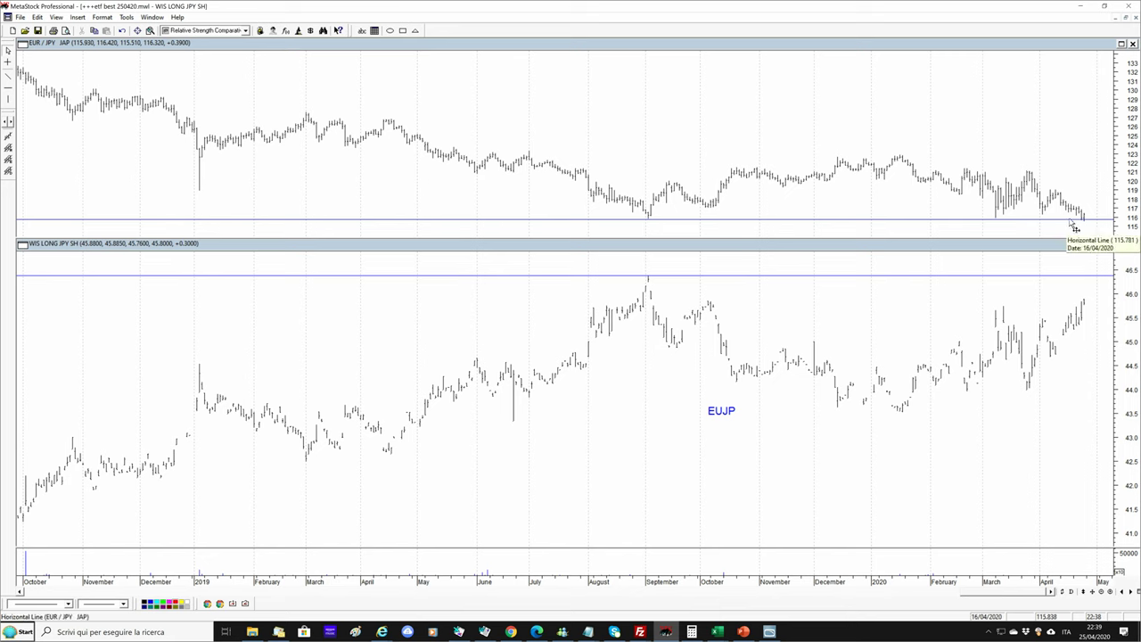
# Add horizontal lines to the EUR / JPY pane at the January 2020 high, about 122.8, and below the range at about 108.9
pyautogui.click(7, 86)
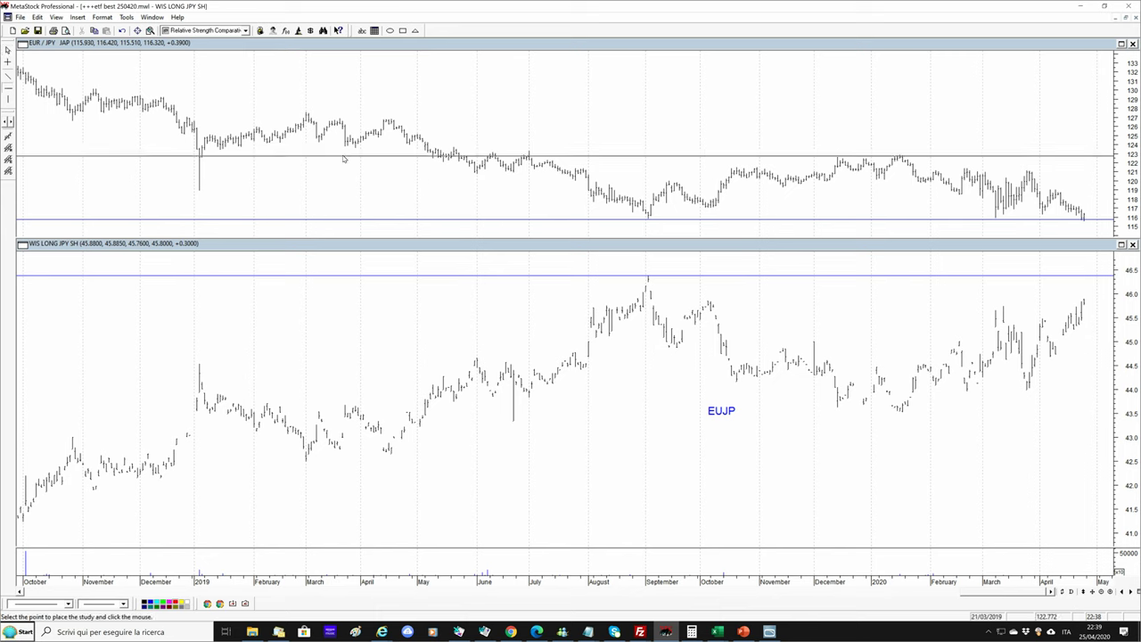
pyautogui.click(343, 158)
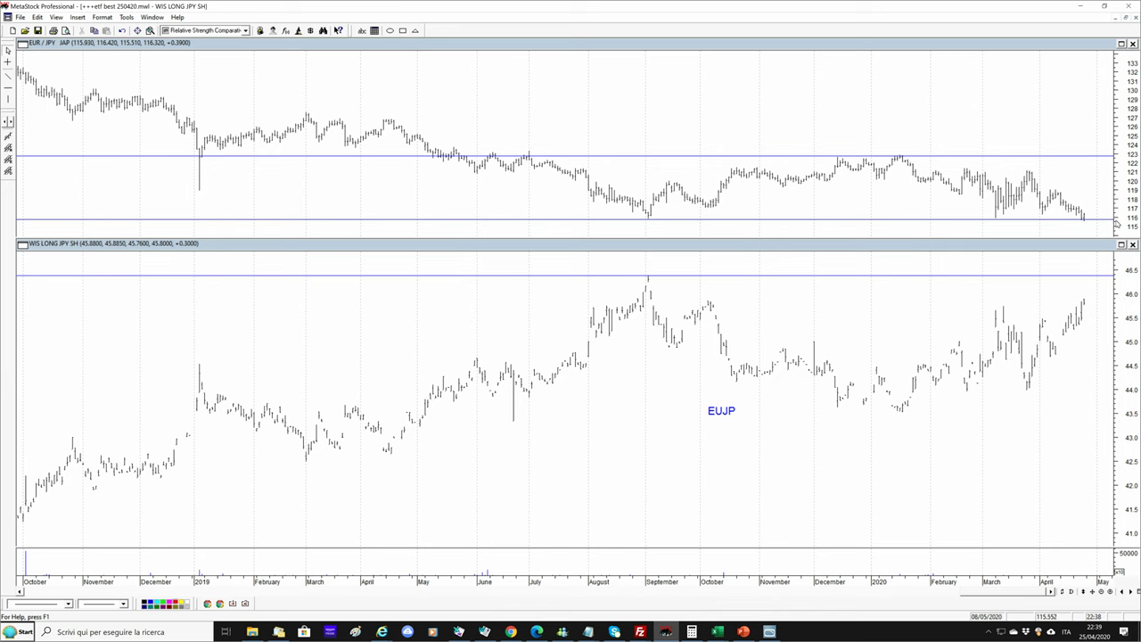
pyautogui.moveTo(1117, 225); pyautogui.dragTo(1126, 183)
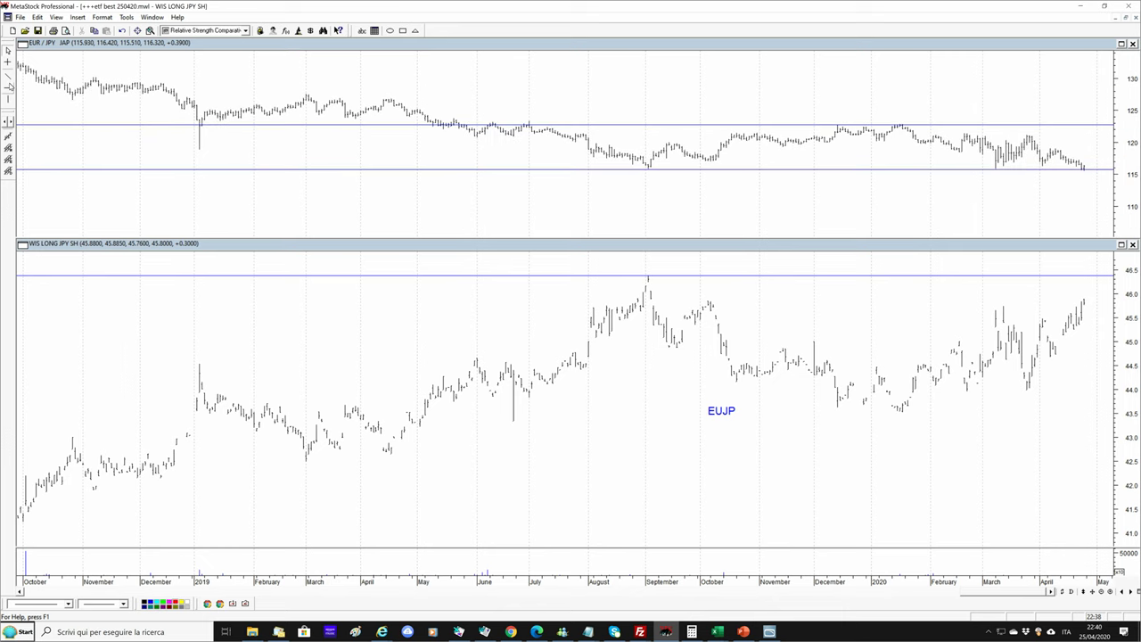
pyautogui.click(9, 85)
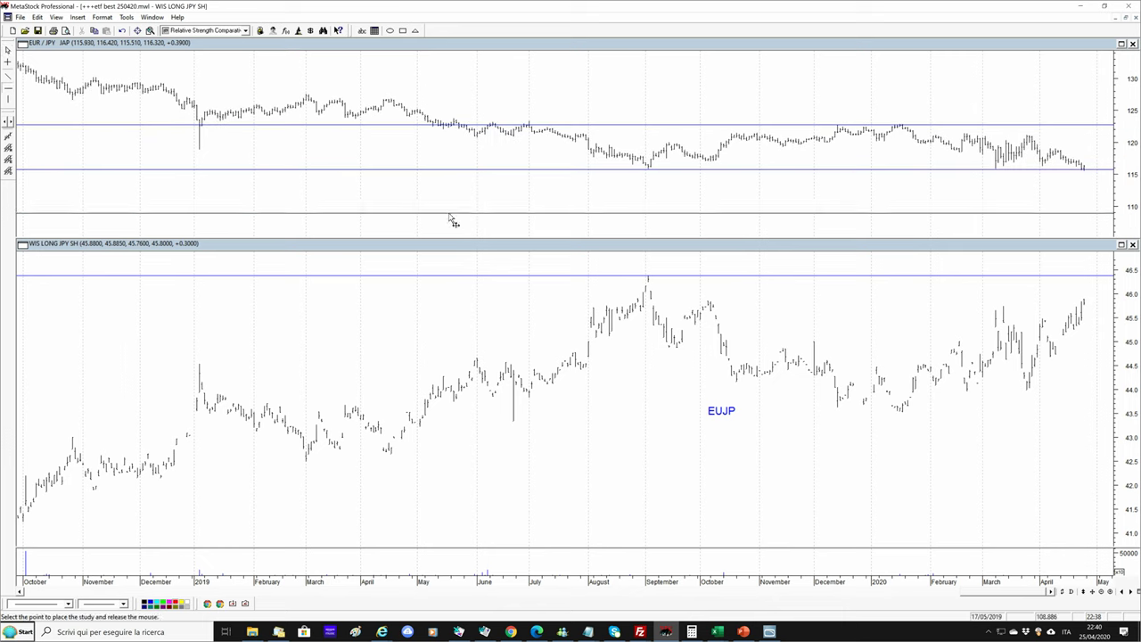
pyautogui.click(450, 214)
# Add a Fibonacci retracement spanning EUJP's January 2020 low to its 46.4 line, shift its 0.0% level onto that line, and restore the tiled charts
pyautogui.moveTo(1128, 321); pyautogui.dragTo(1128, 355)
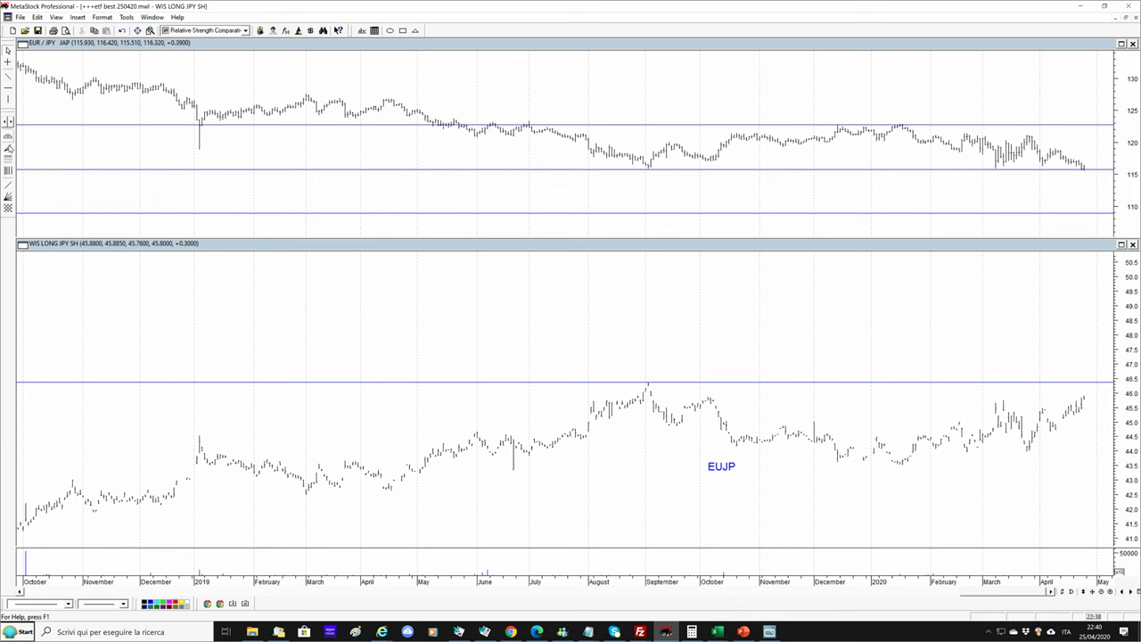
pyautogui.click(8, 149)
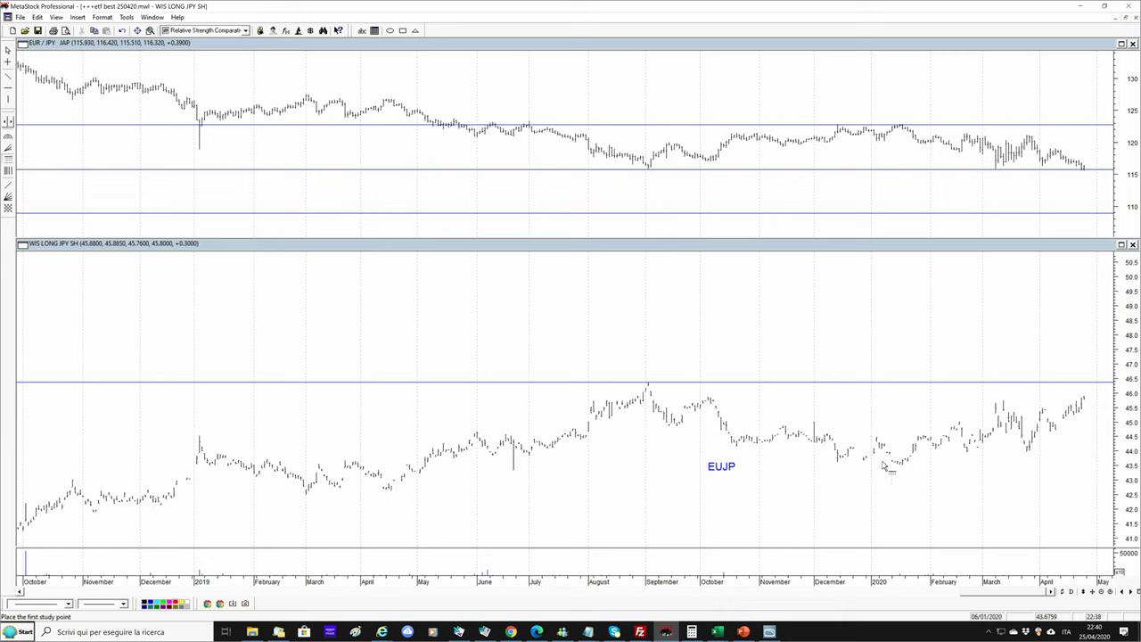
pyautogui.moveTo(883, 465); pyautogui.dragTo(724, 381)
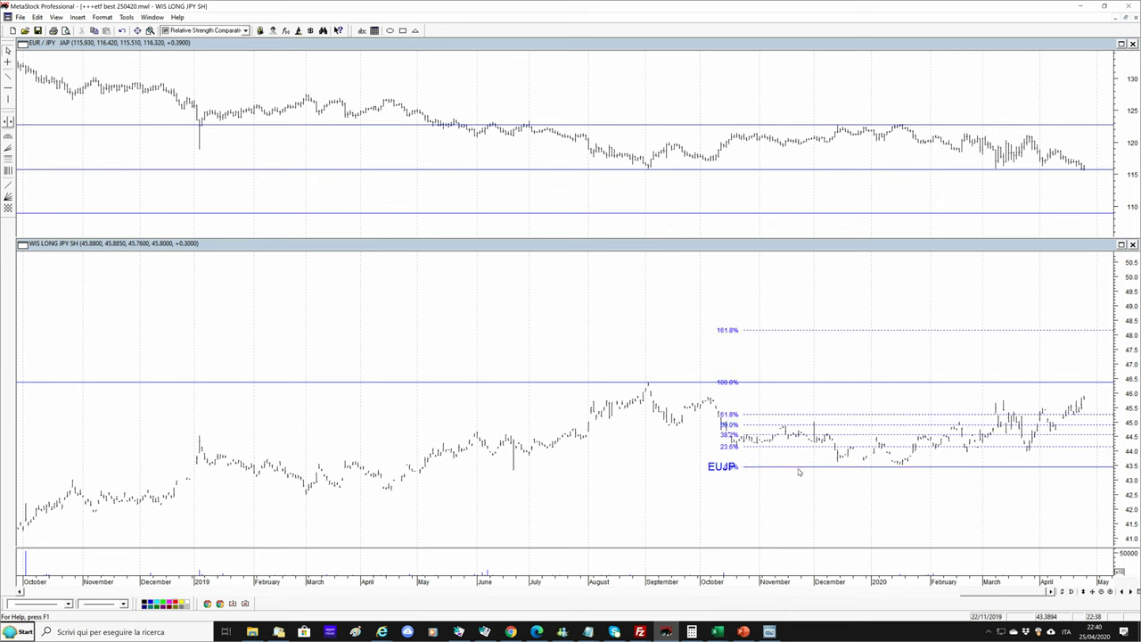
pyautogui.moveTo(799, 471); pyautogui.dragTo(807, 391)
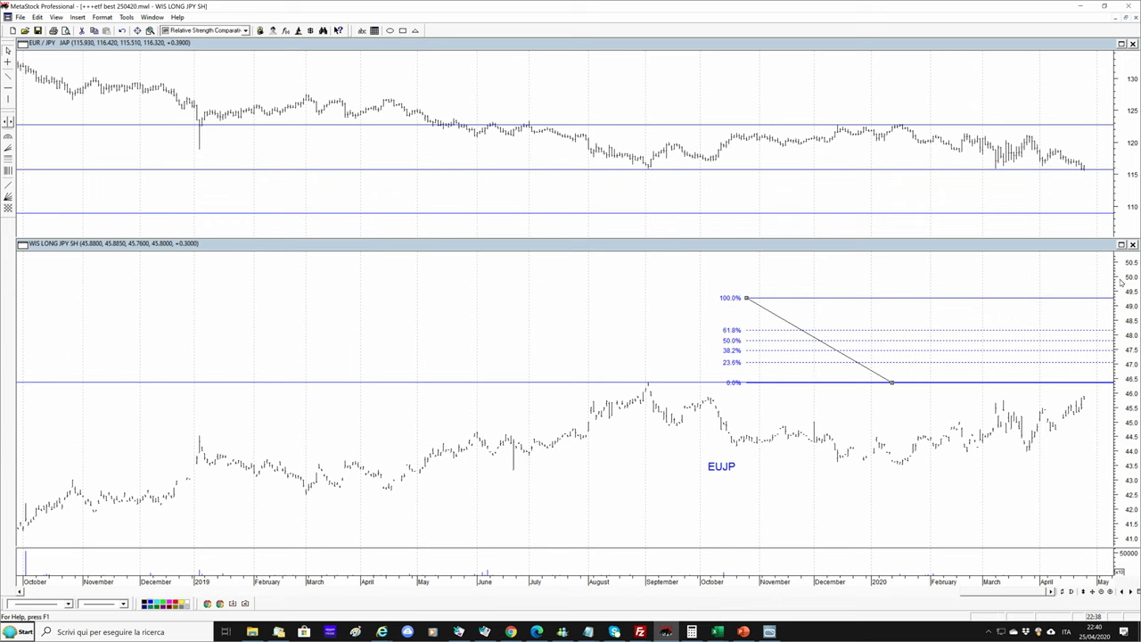
pyautogui.click(1127, 19)
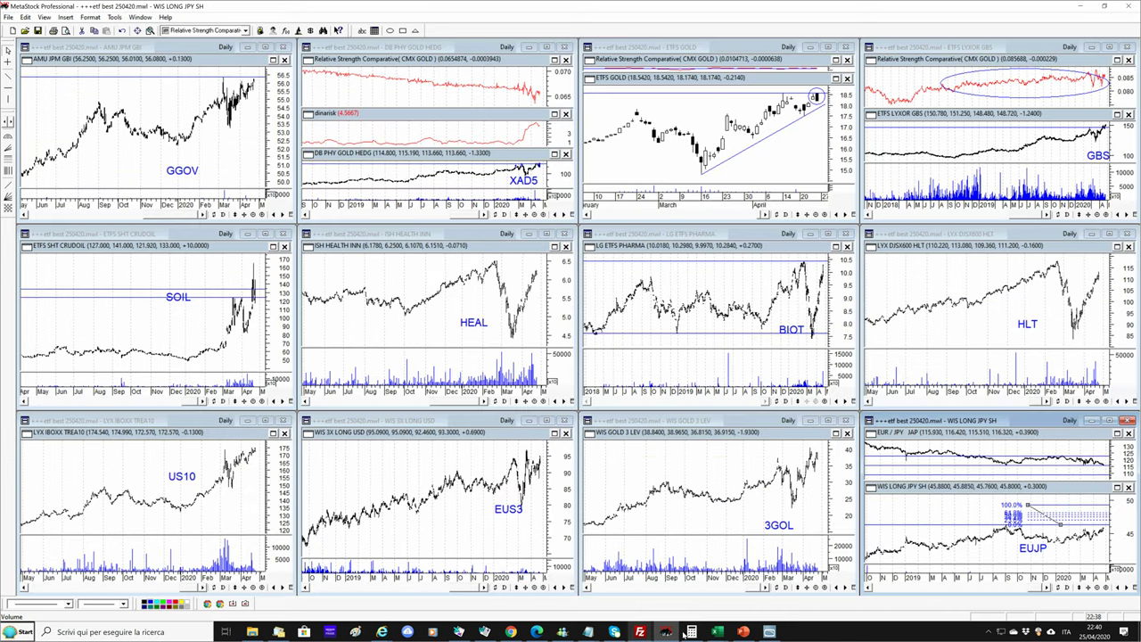
# Switch to Excel, examine the EUS3 - WIS 3X LONG USD row with the sheet enlarged to 130%, and return to MetaStock
pyautogui.click(718, 631)
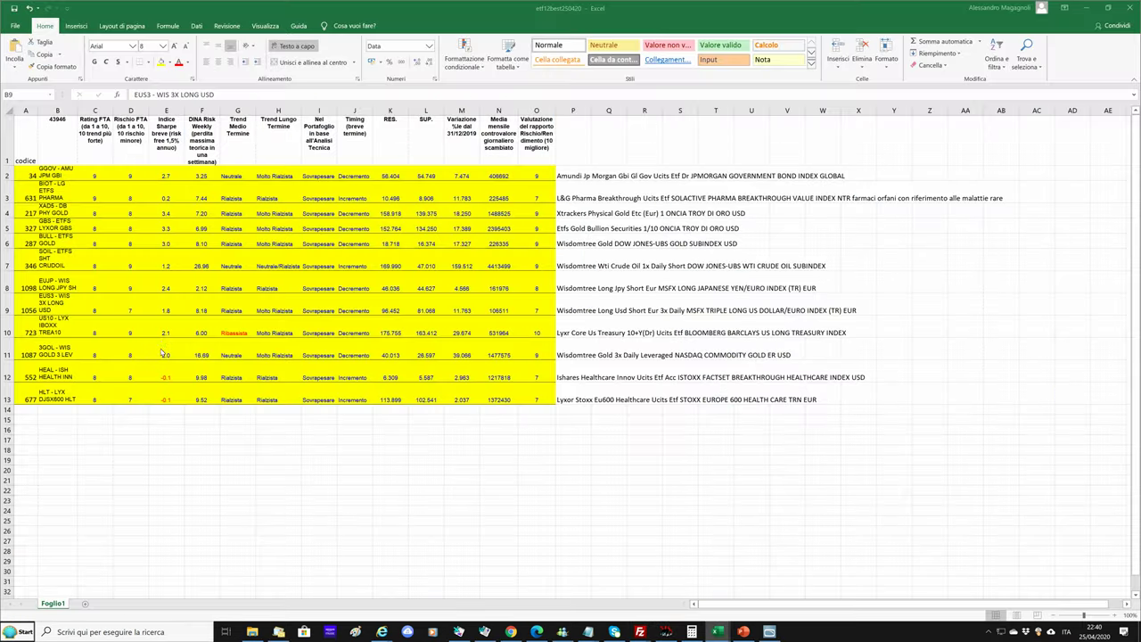
pyautogui.click(27, 309)
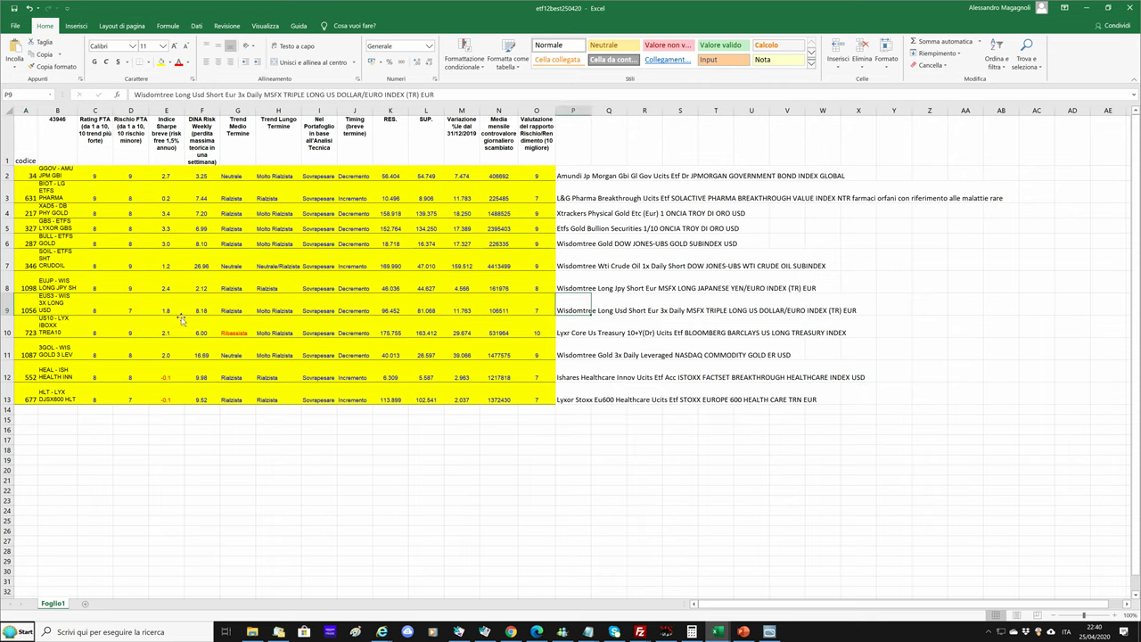
pyautogui.click(47, 304)
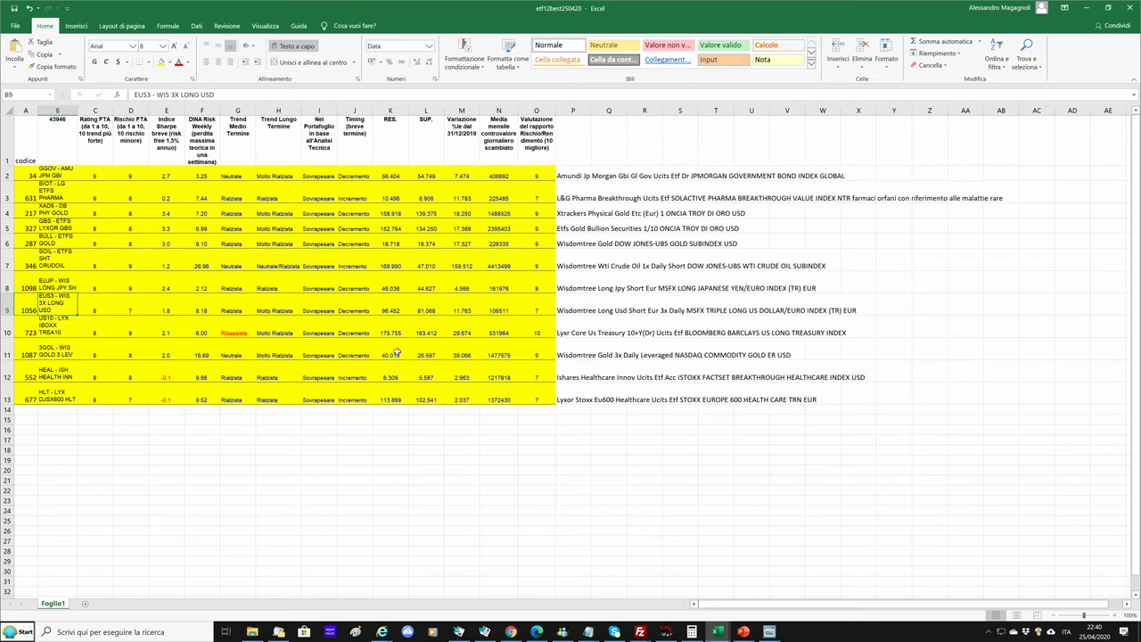
pyautogui.scroll(1, 395, 353)
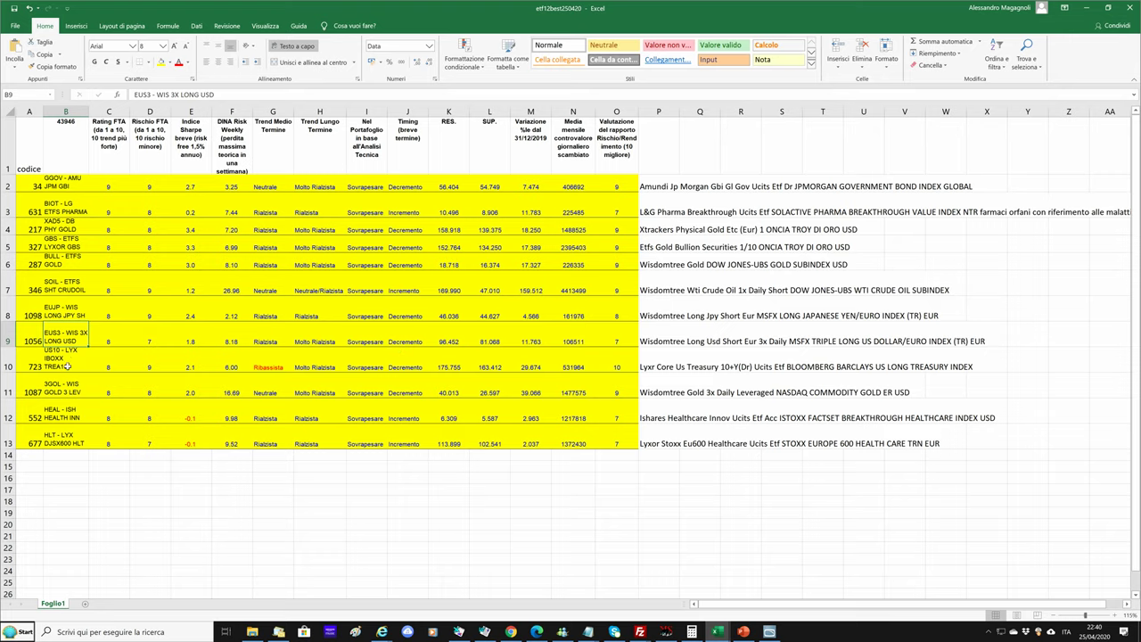
pyautogui.scroll(1, 69, 367)
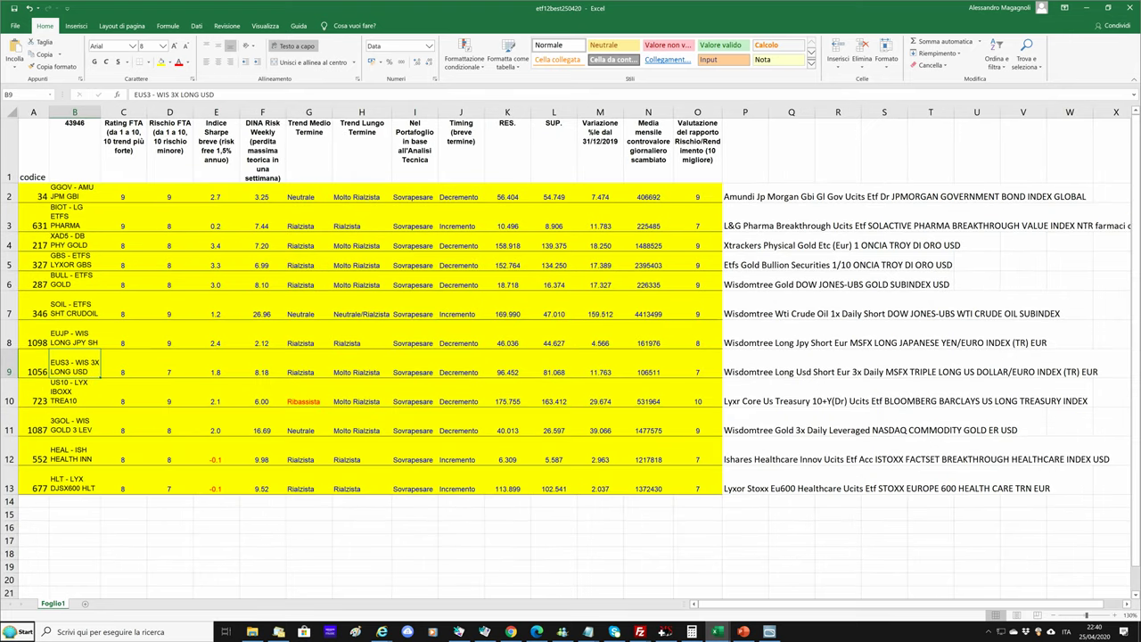
pyautogui.moveTo(669, 634)
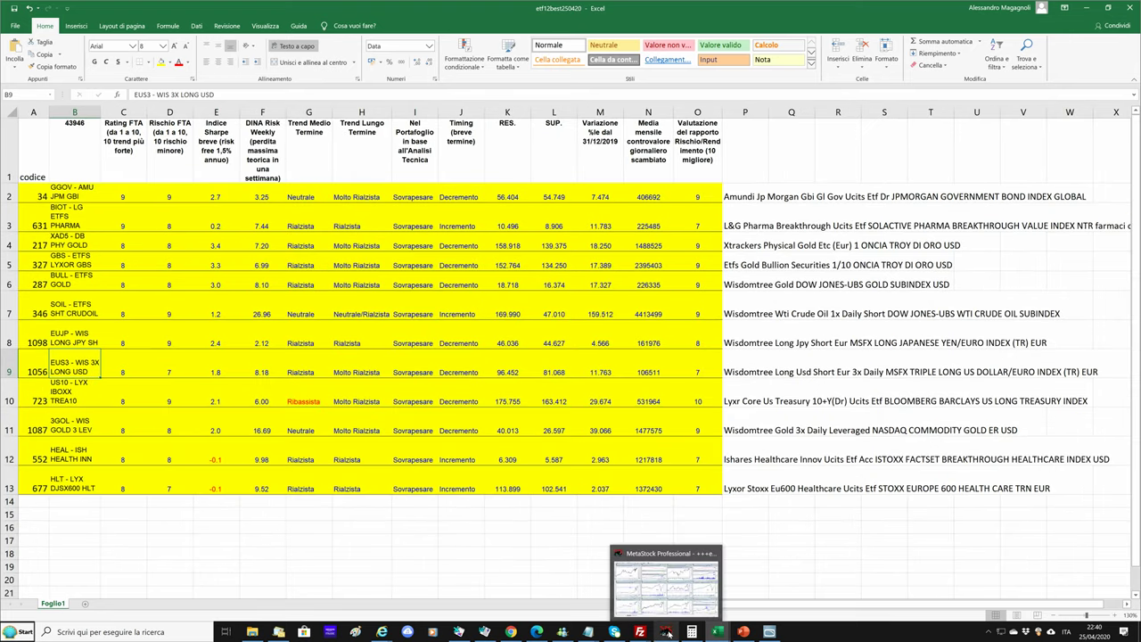
pyautogui.click(667, 634)
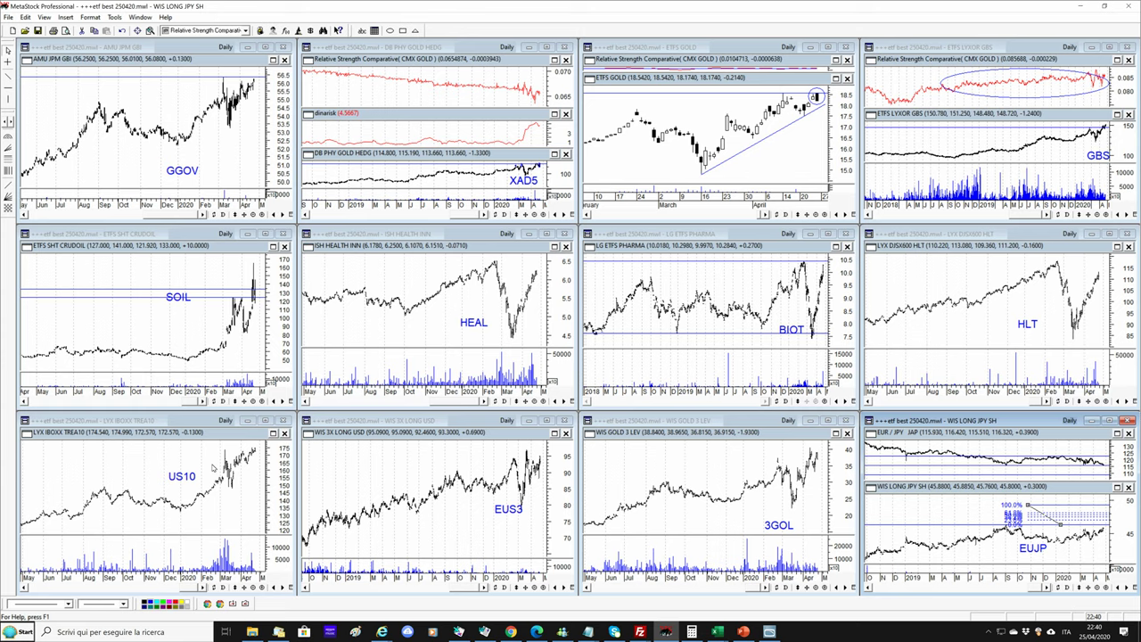
# Maximize the EUS3 chart and draw a horizontal line at the February 2020 high, about 94.5
pyautogui.click(657, 157)
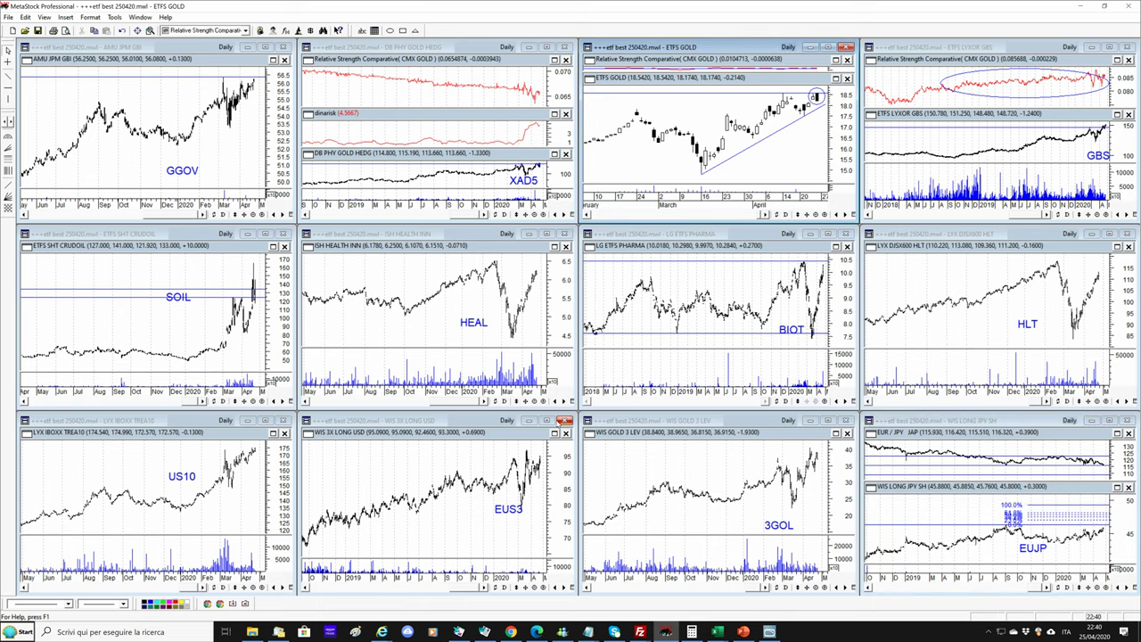
pyautogui.click(546, 420)
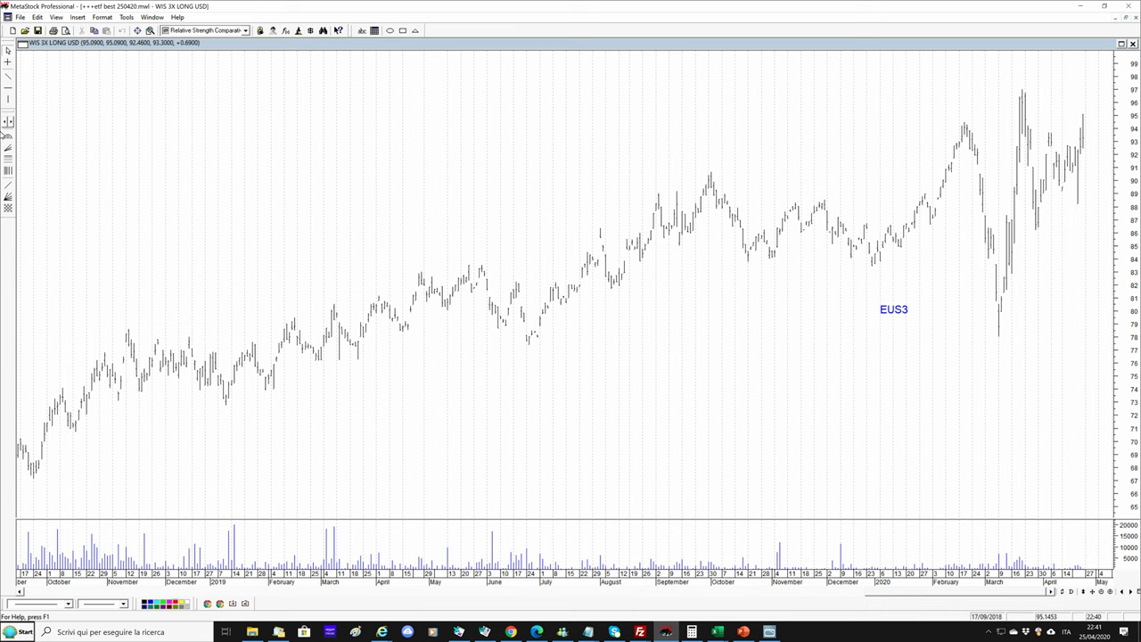
pyautogui.click(8, 121)
pyautogui.click(424, 126)
# Change the EUS3 price plot style to Candlesticks
pyautogui.click(1050, 184)
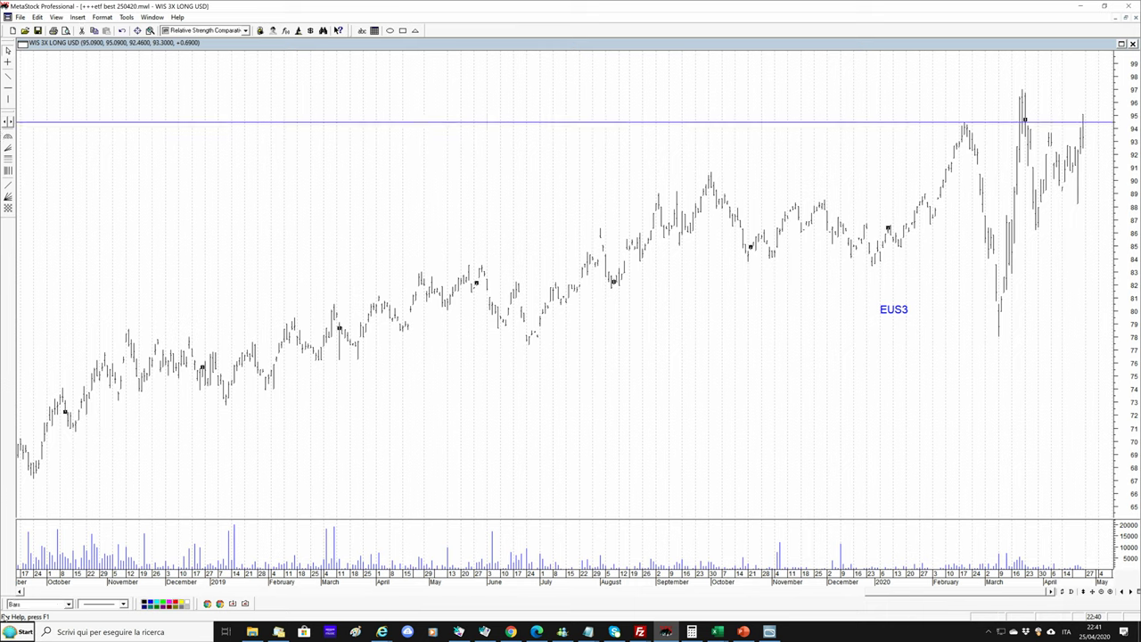
pyautogui.click(36, 603)
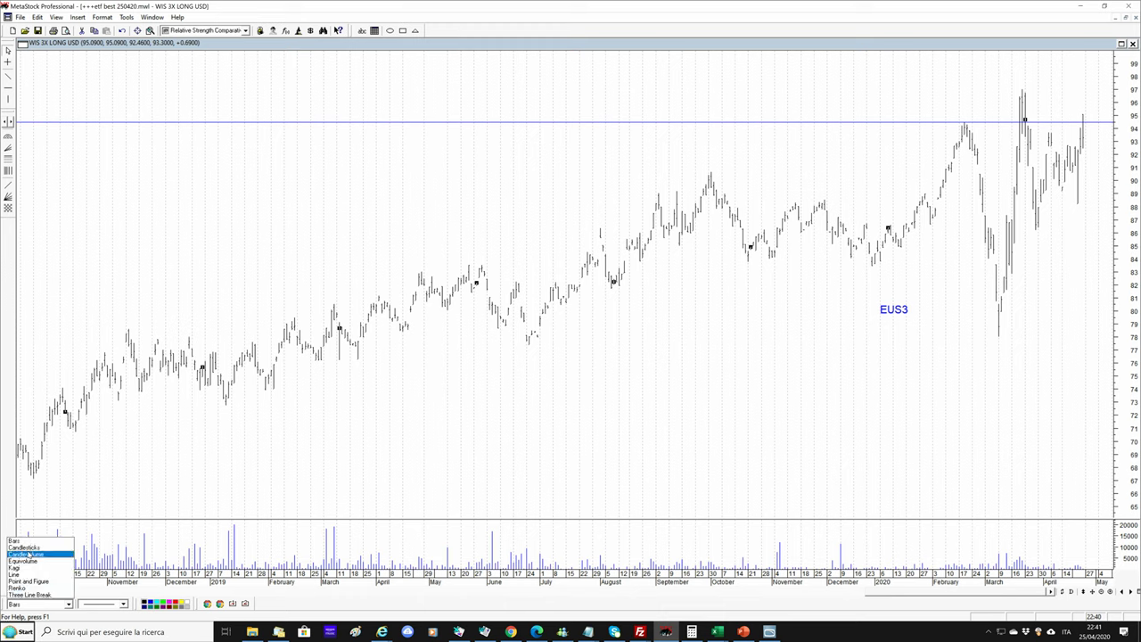
pyautogui.click(27, 547)
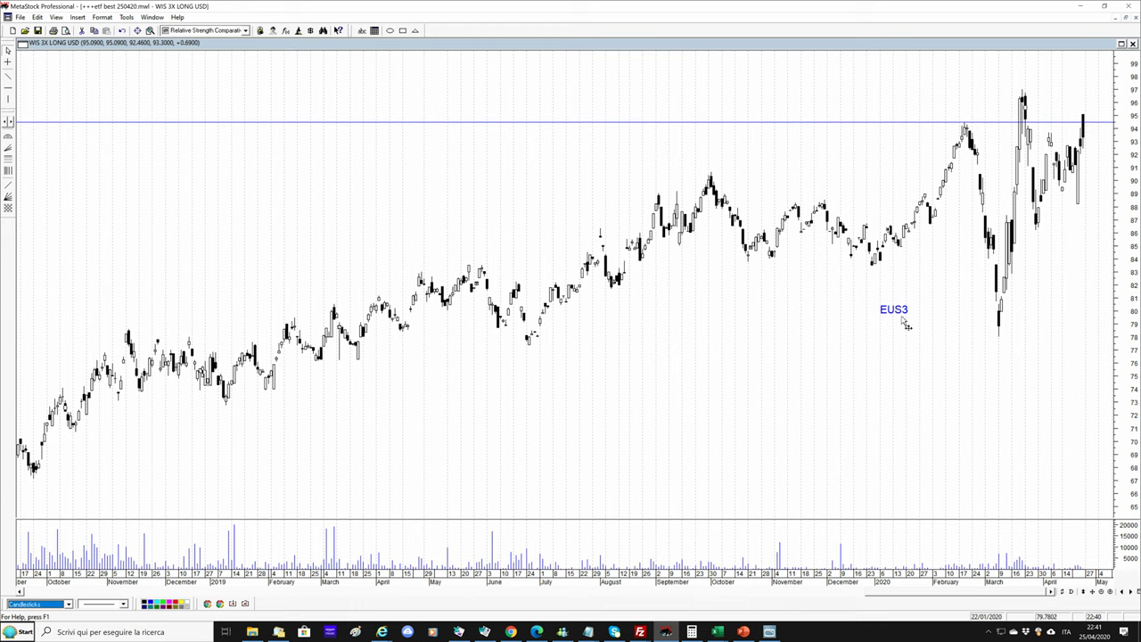
# Draw a second horizontal line on the EUS3 chart at the January 2017 high, about 96.6
pyautogui.click(1103, 592)
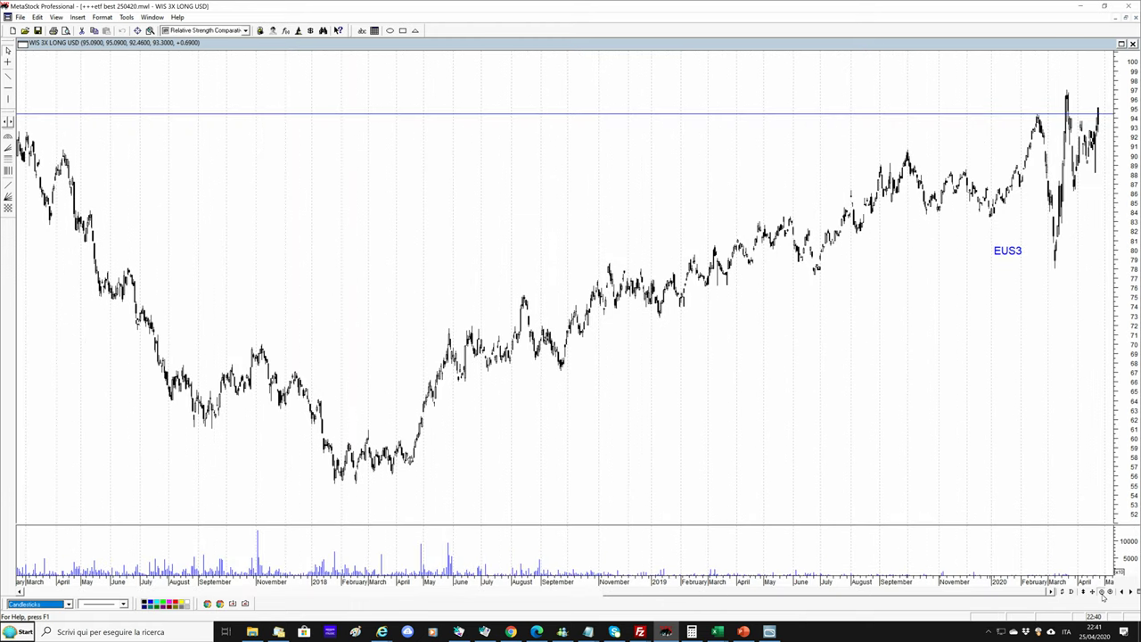
pyautogui.click(1103, 593)
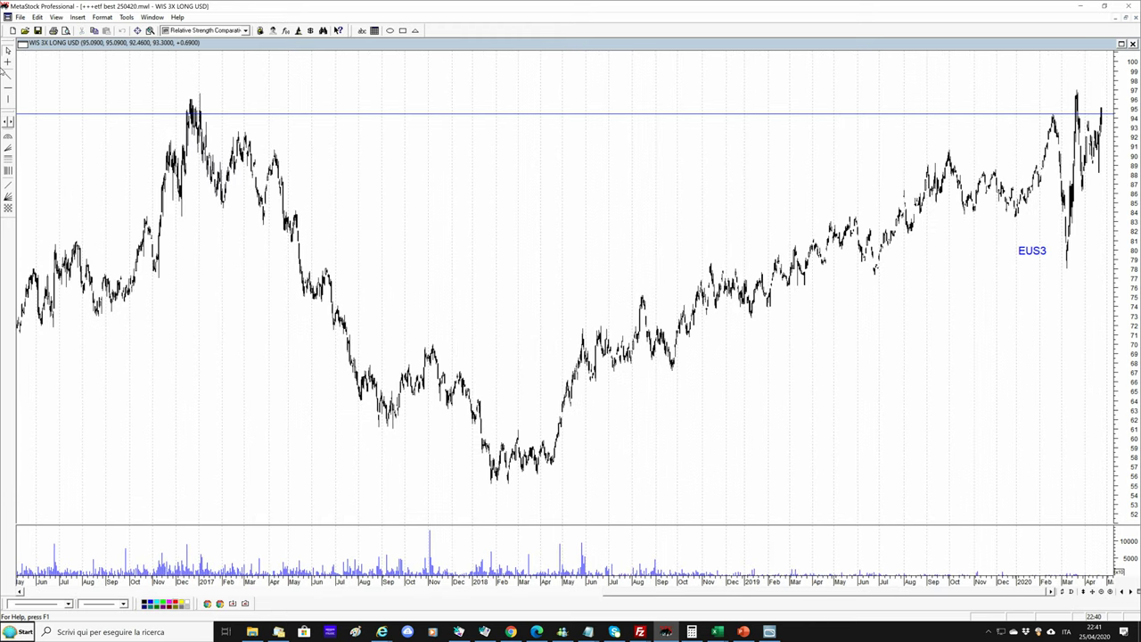
pyautogui.click(198, 94)
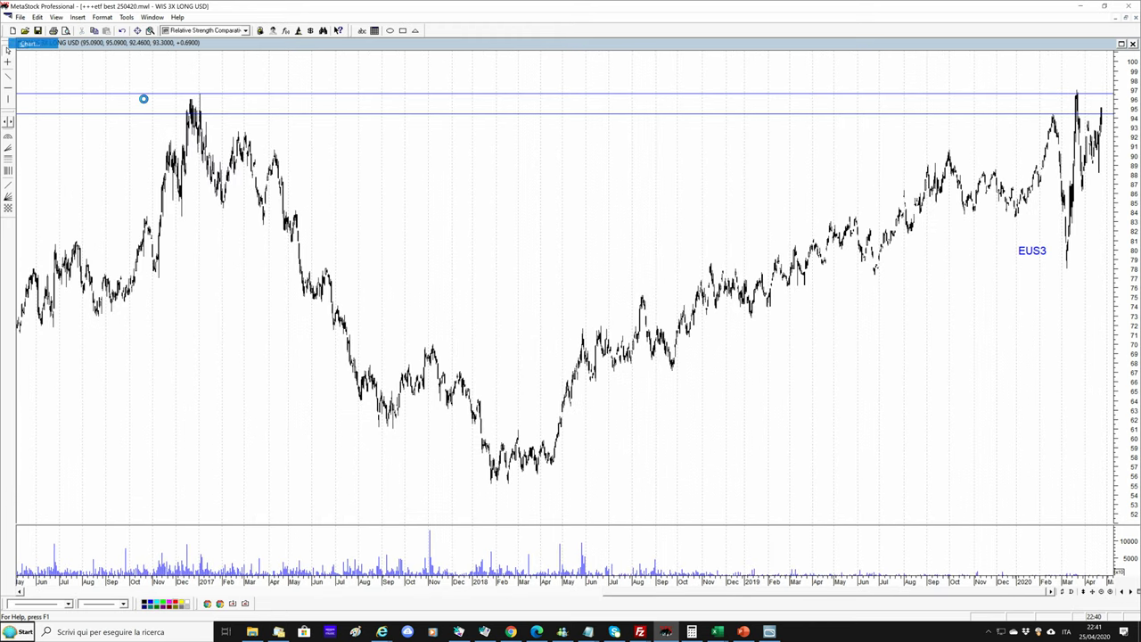
# Open a new chart of DOLLAR INDEX from the INDEX data folder
pyautogui.hotkey('ctrl', 'n')
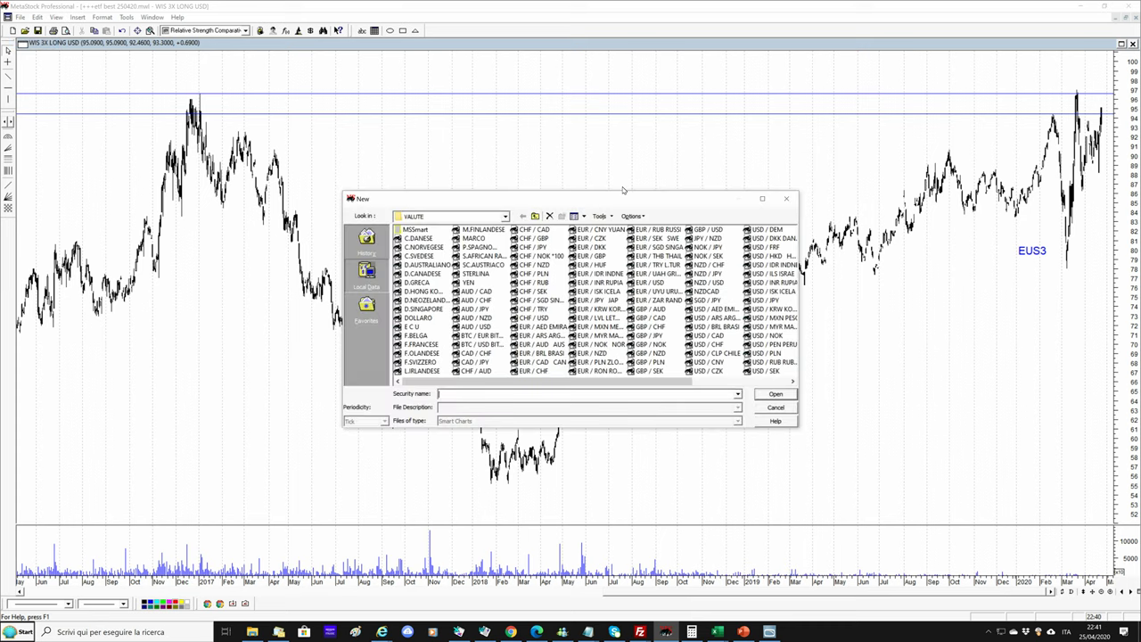
pyautogui.click(535, 215)
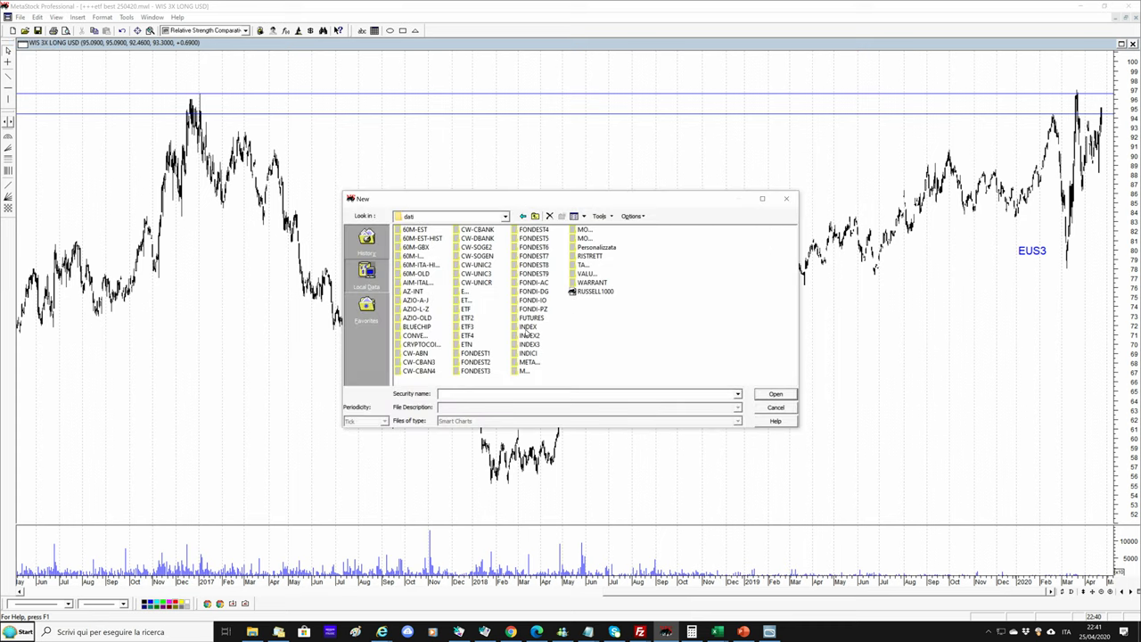
pyautogui.doubleClick(527, 328)
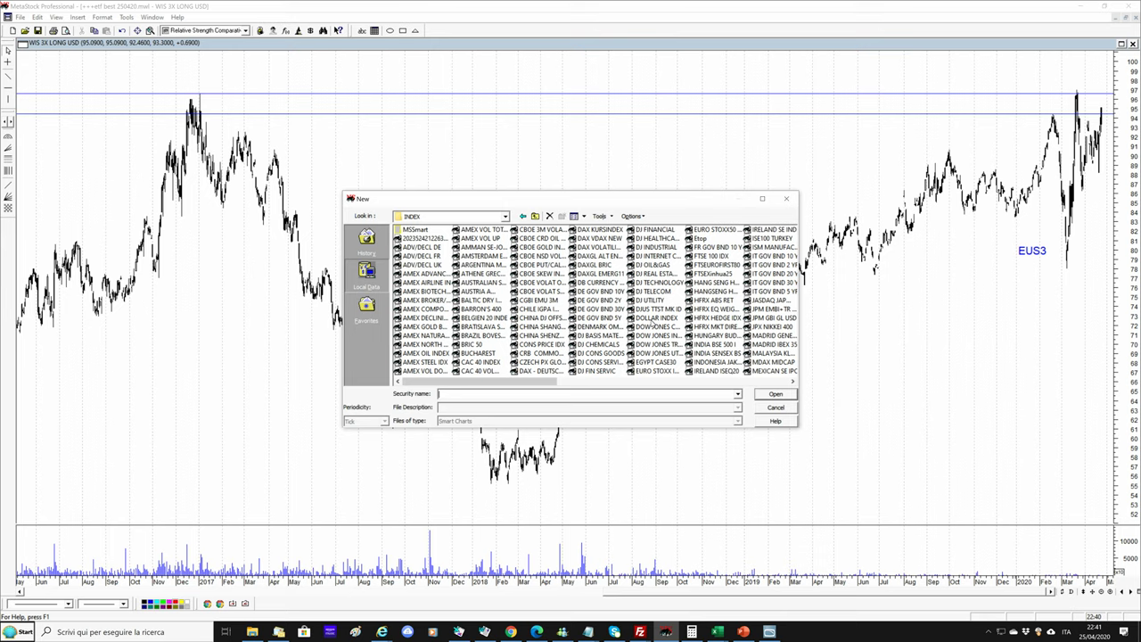
pyautogui.doubleClick(654, 323)
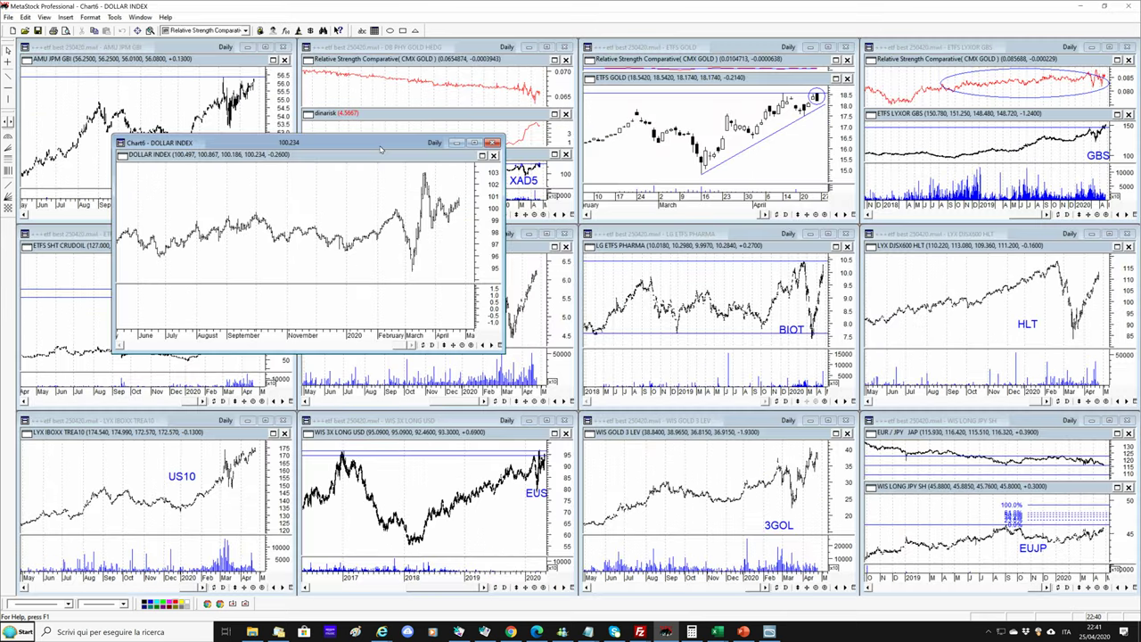
# Add the Dollar Index price plot to the EUS3 chart above the ETF's price, and maximize that chart
pyautogui.moveTo(381, 149); pyautogui.dragTo(502, 272)
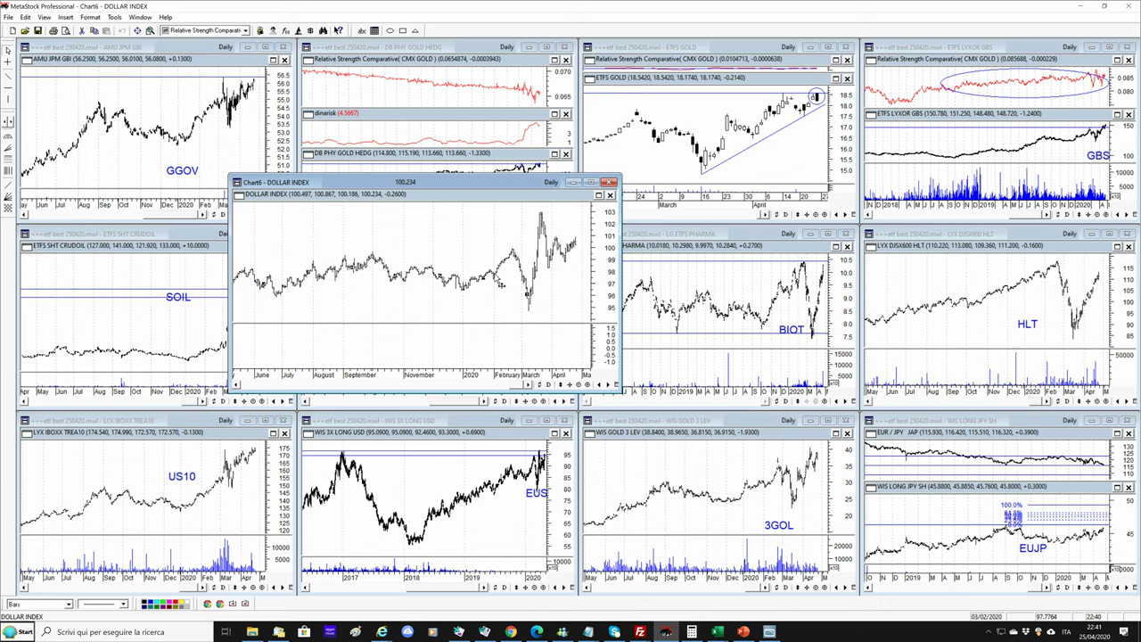
pyautogui.moveTo(503, 285); pyautogui.dragTo(535, 455)
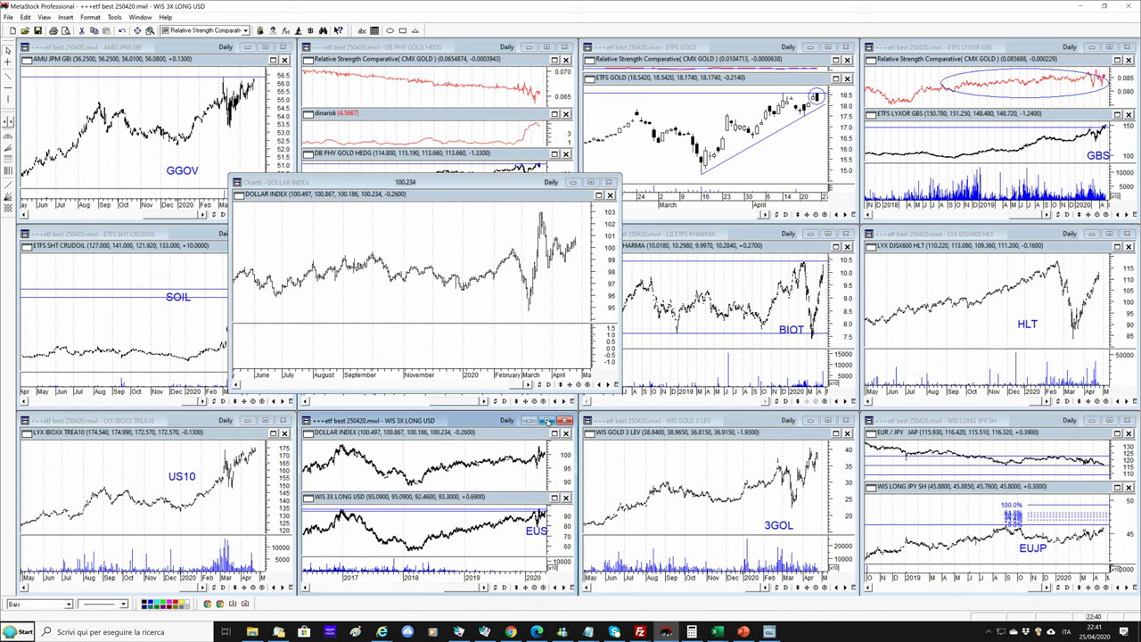
pyautogui.click(548, 420)
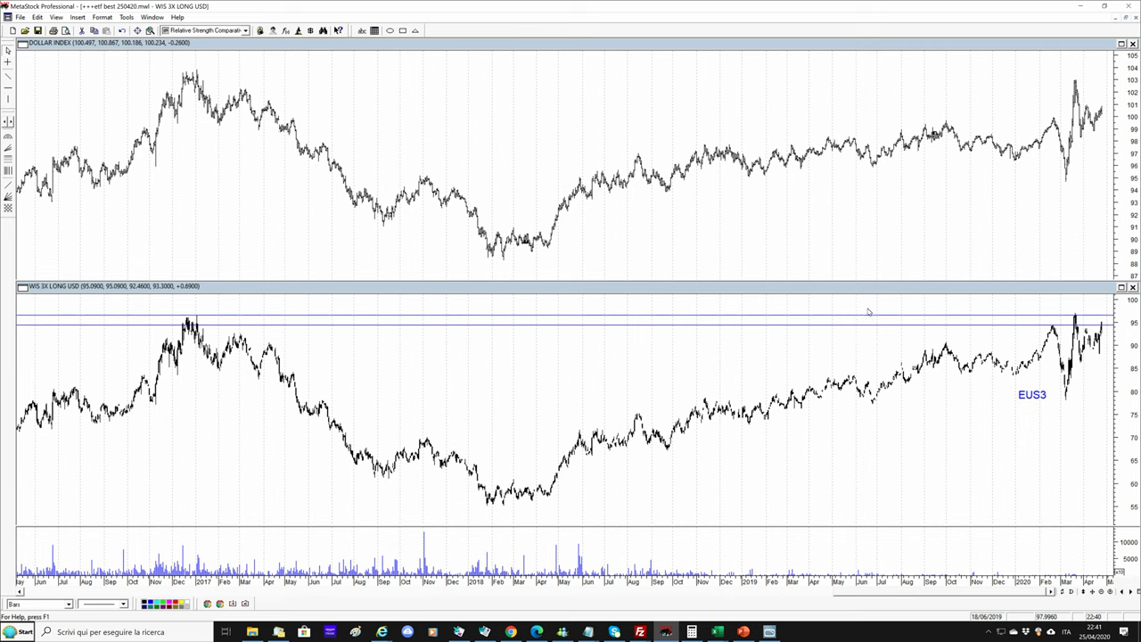
# Draw a horizontal line on the Dollar Index plot at the March 2020 high, about 103
pyautogui.click(8, 87)
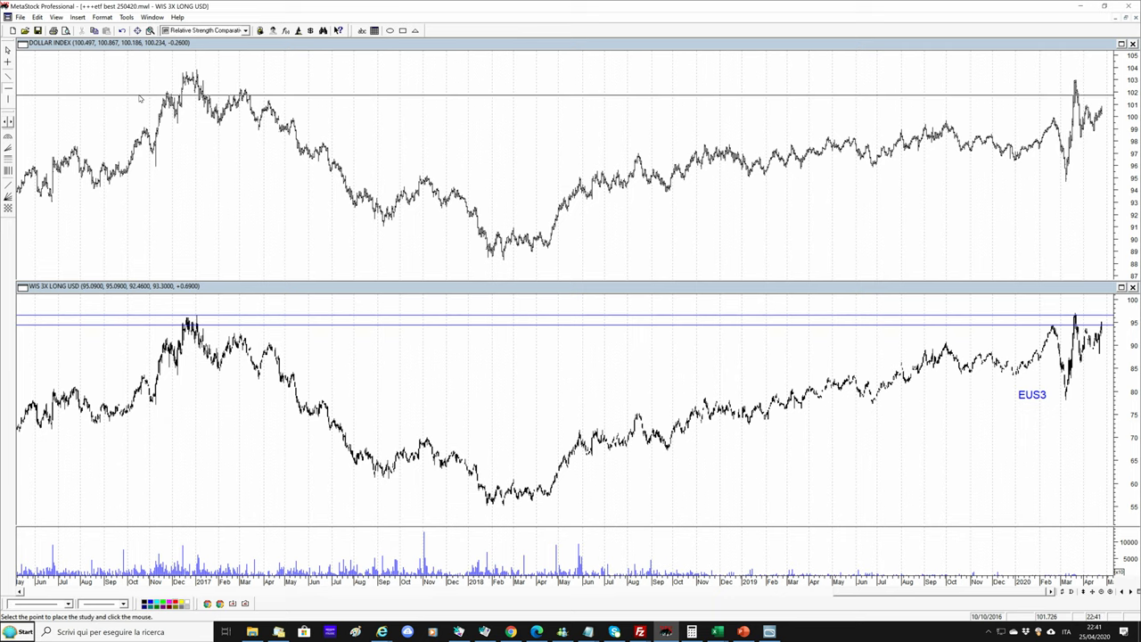
pyautogui.click(159, 80)
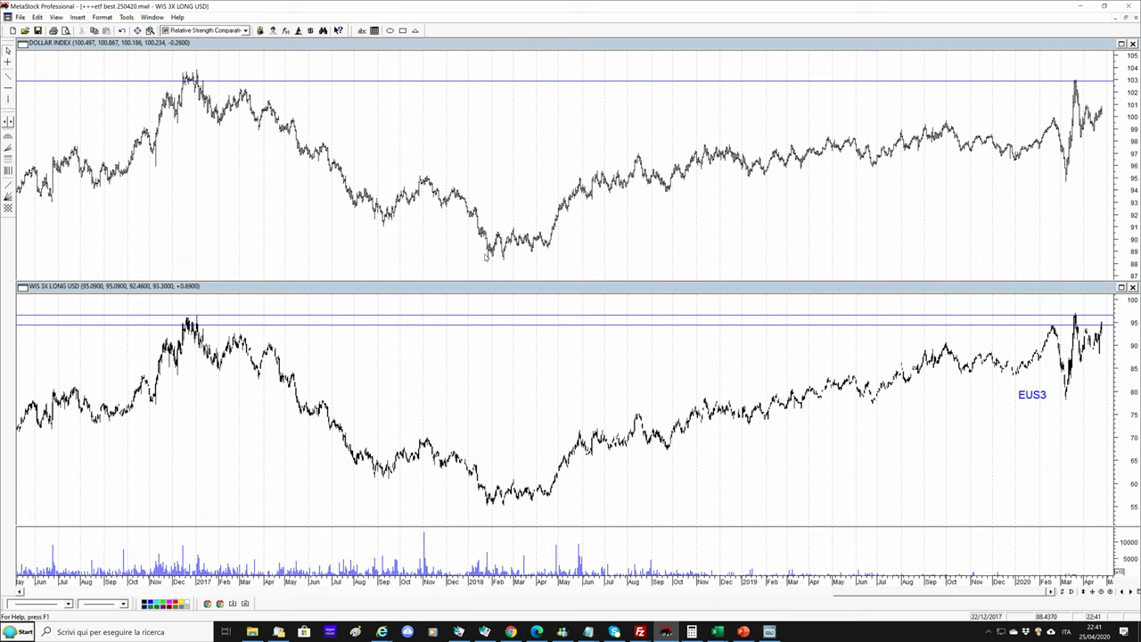
pyautogui.moveTo(507, 266)
# Maximize the EUS3 price pane and draw a Fibonacci retracement from the early 2018 low, about 55, to the March 2020 high, about 97
pyautogui.click(1122, 287)
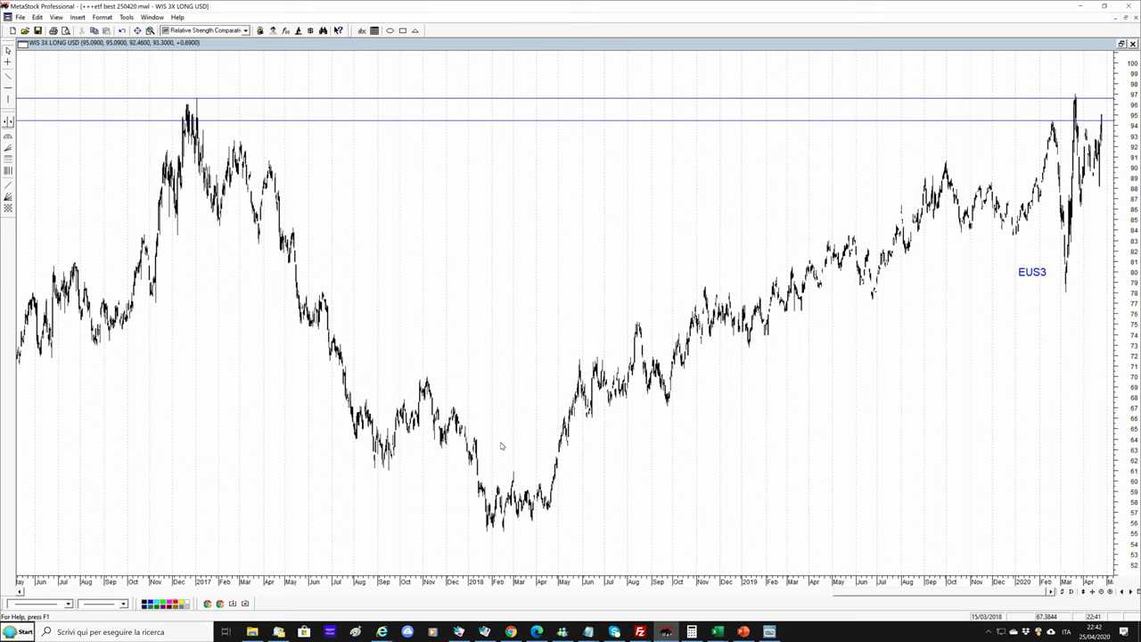
pyautogui.click(8, 161)
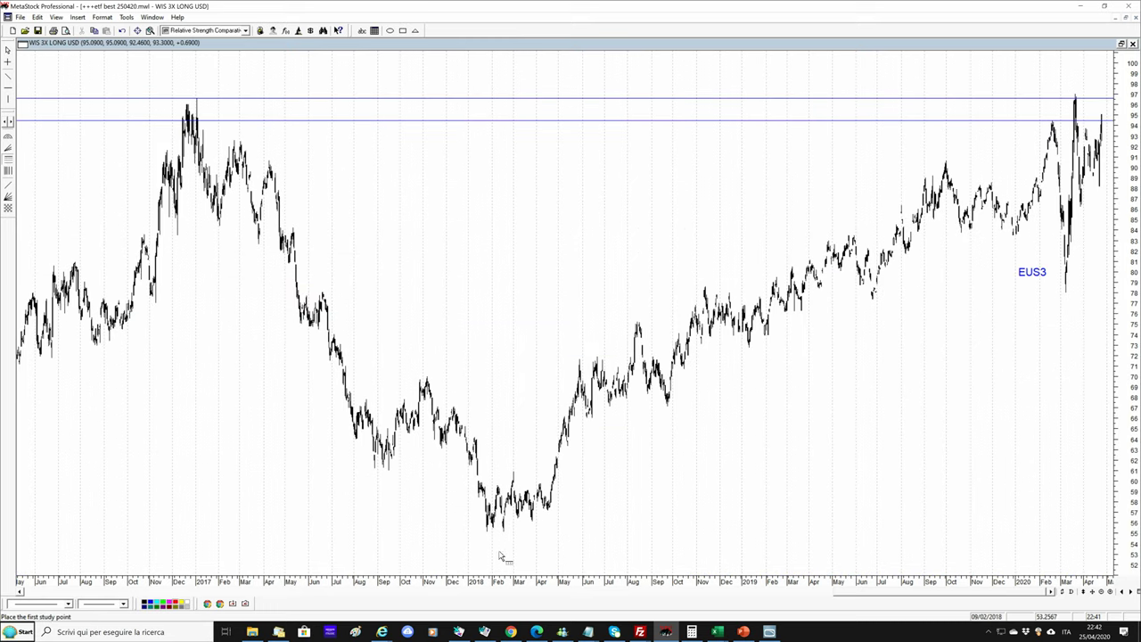
pyautogui.moveTo(490, 535)
pyautogui.mouseDown()
pyautogui.moveTo(870, 134)
pyautogui.moveTo(879, 94)
pyautogui.mouseUp()
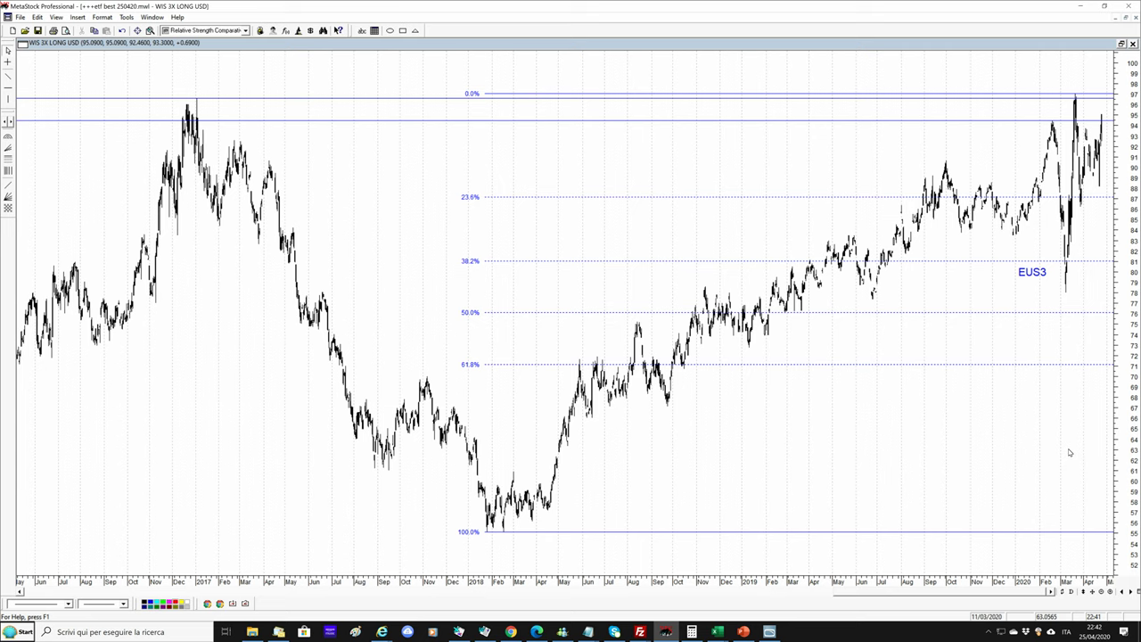
# Restore the tiled chart layout and minimize the separate Dollar Index window
pyautogui.click(1126, 19)
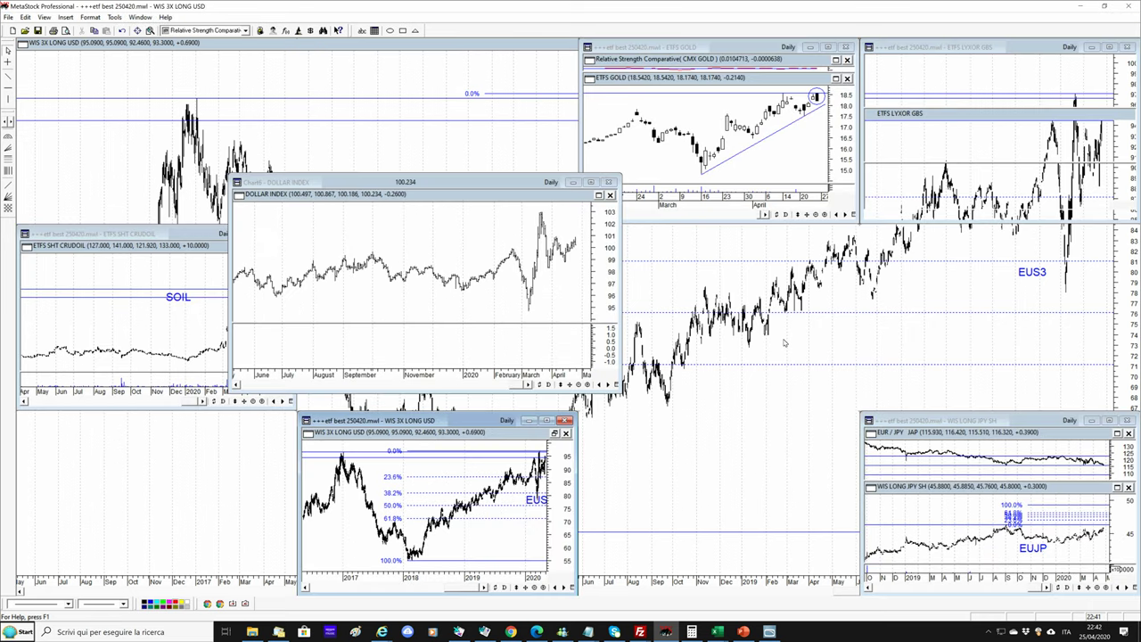
pyautogui.click(573, 183)
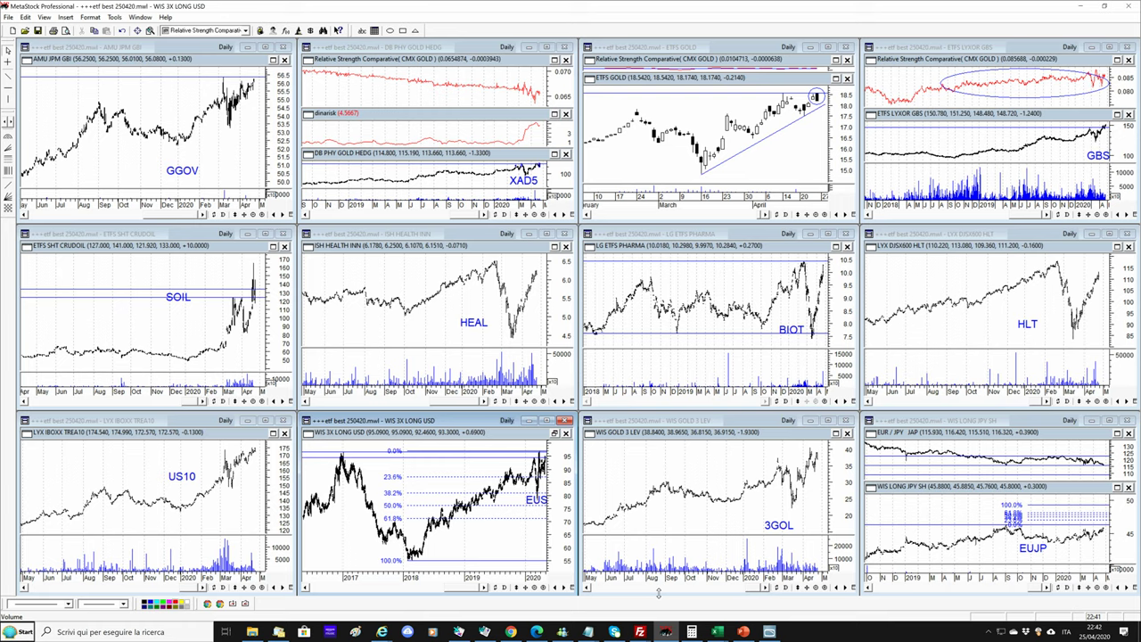
# Switch to Excel, examine the US10 - LYX IBOXX TREA10 row and its fund description, and return to MetaStock
pyautogui.click(717, 632)
pyautogui.click(713, 584)
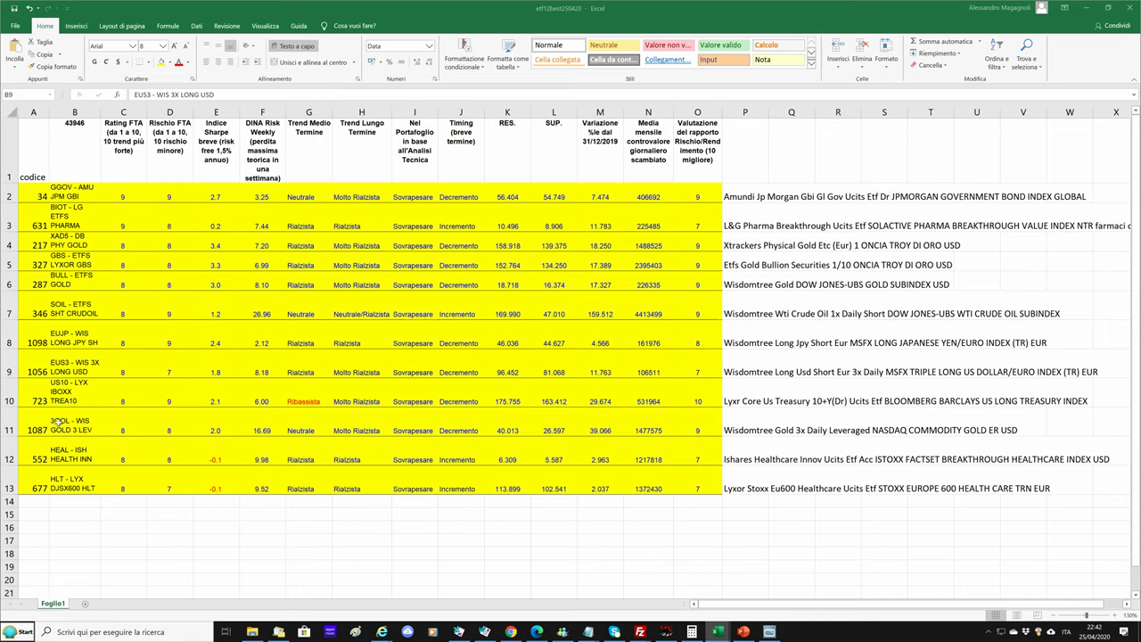
pyautogui.click(64, 397)
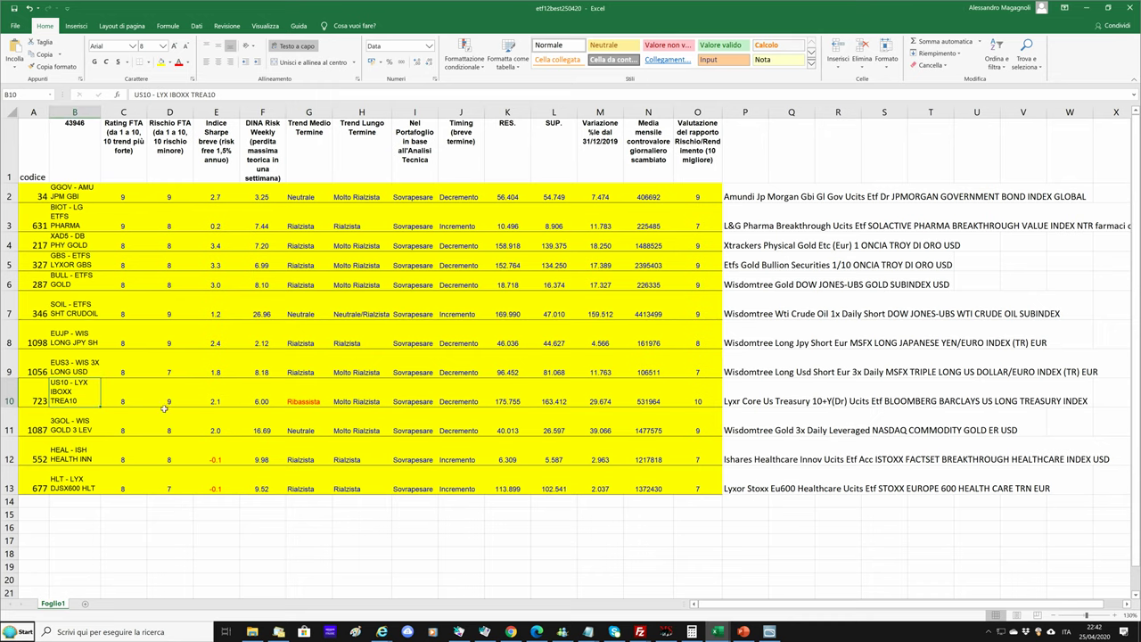
pyautogui.click(751, 400)
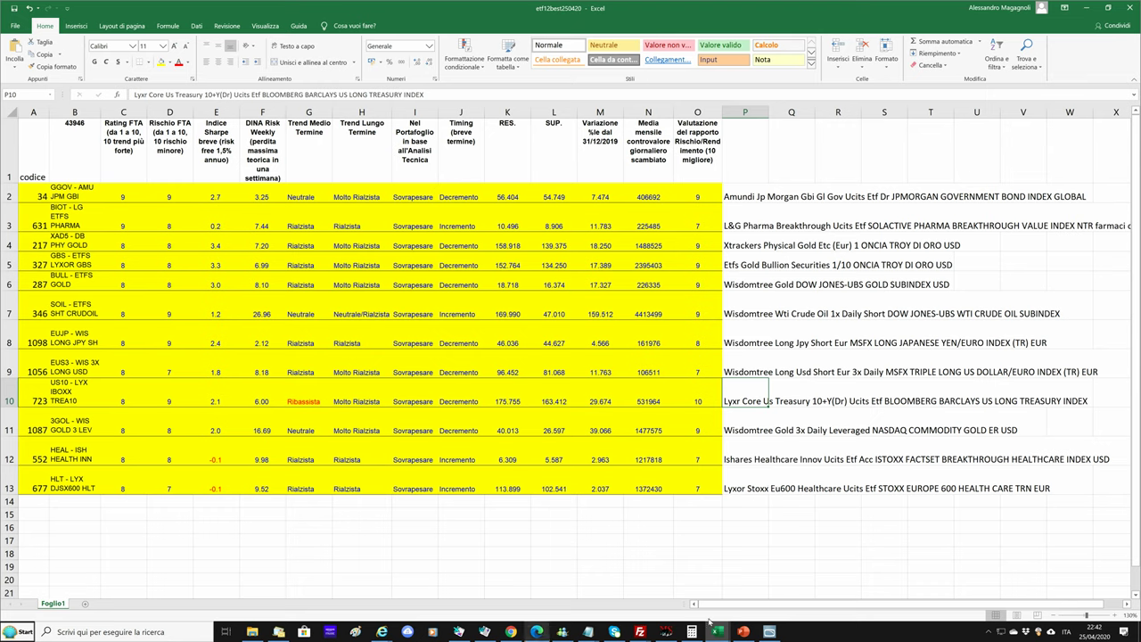
pyautogui.click(665, 631)
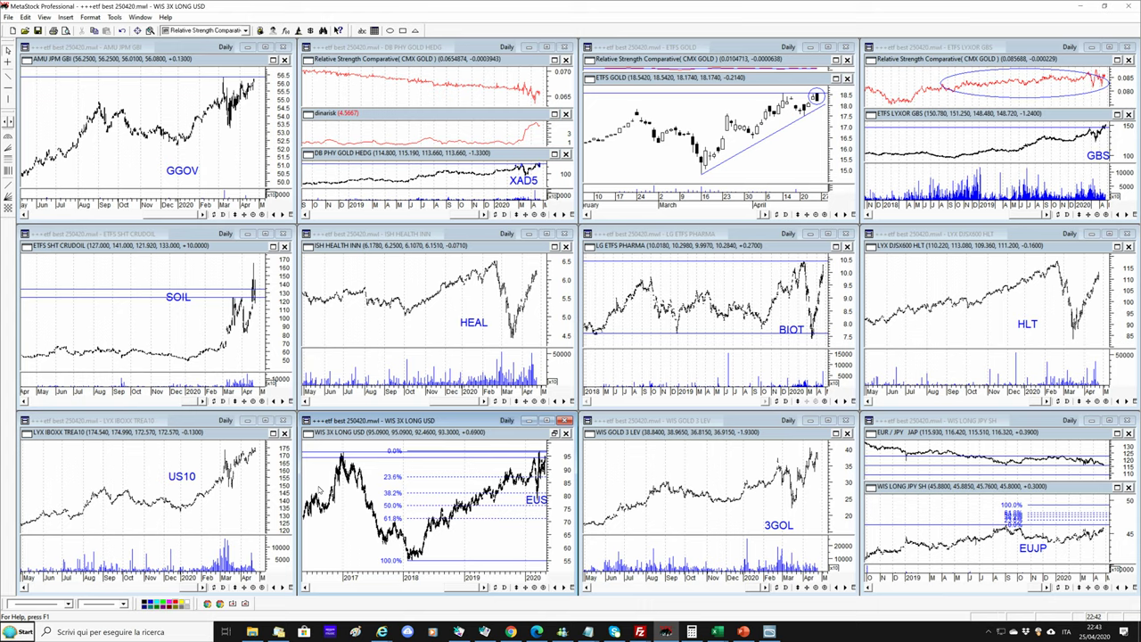
# Maximize the US10 chart, shrink its volume pane and draw a horizontal line at the March 2020 high, about 173
pyautogui.click(265, 420)
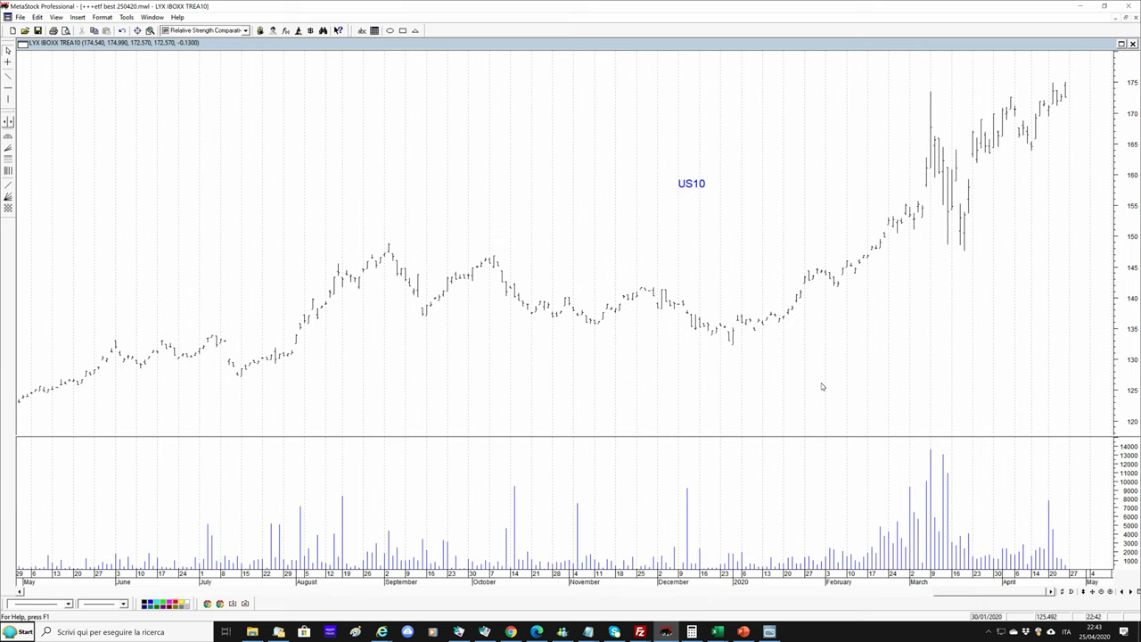
pyautogui.moveTo(895, 436); pyautogui.dragTo(1077, 548)
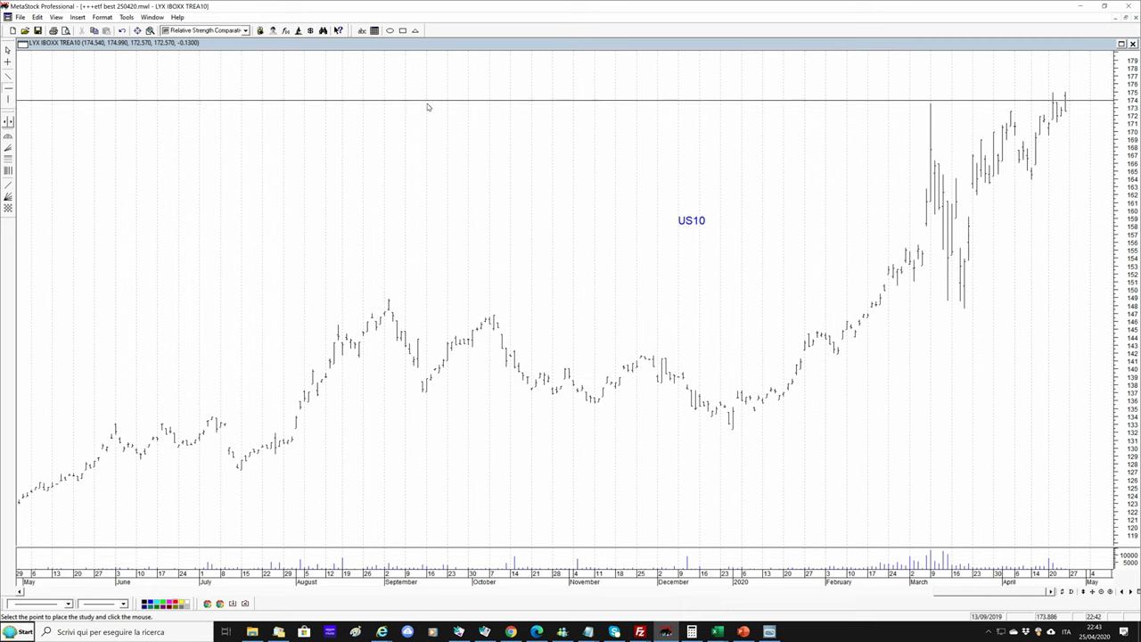
pyautogui.click(431, 107)
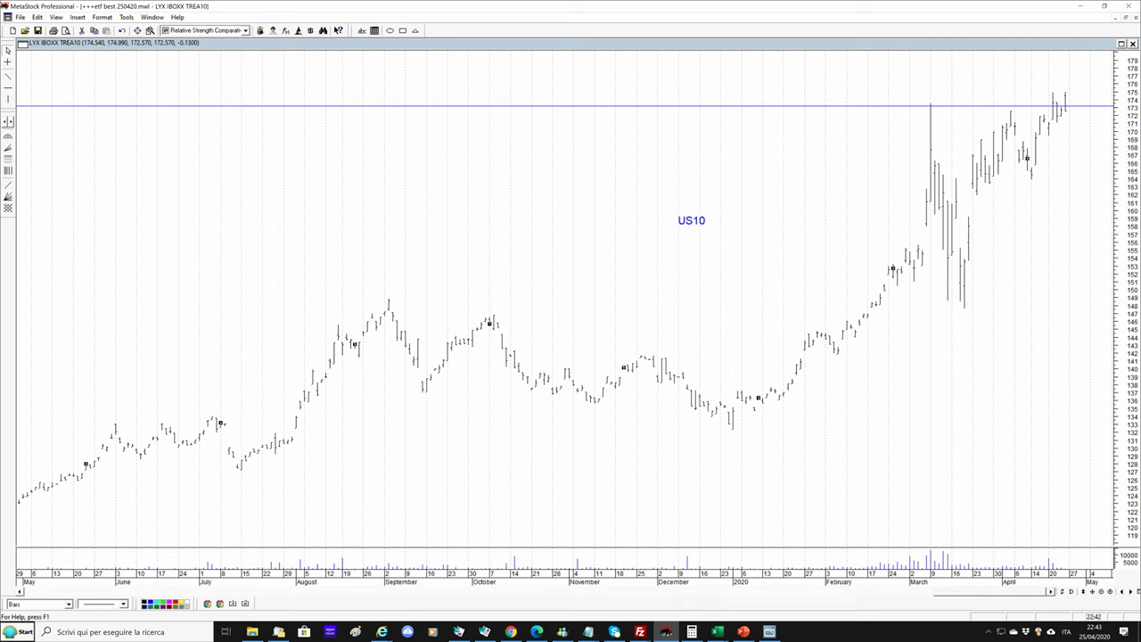
# Change the US10 price plot style to Candlesticks
pyautogui.click(37, 604)
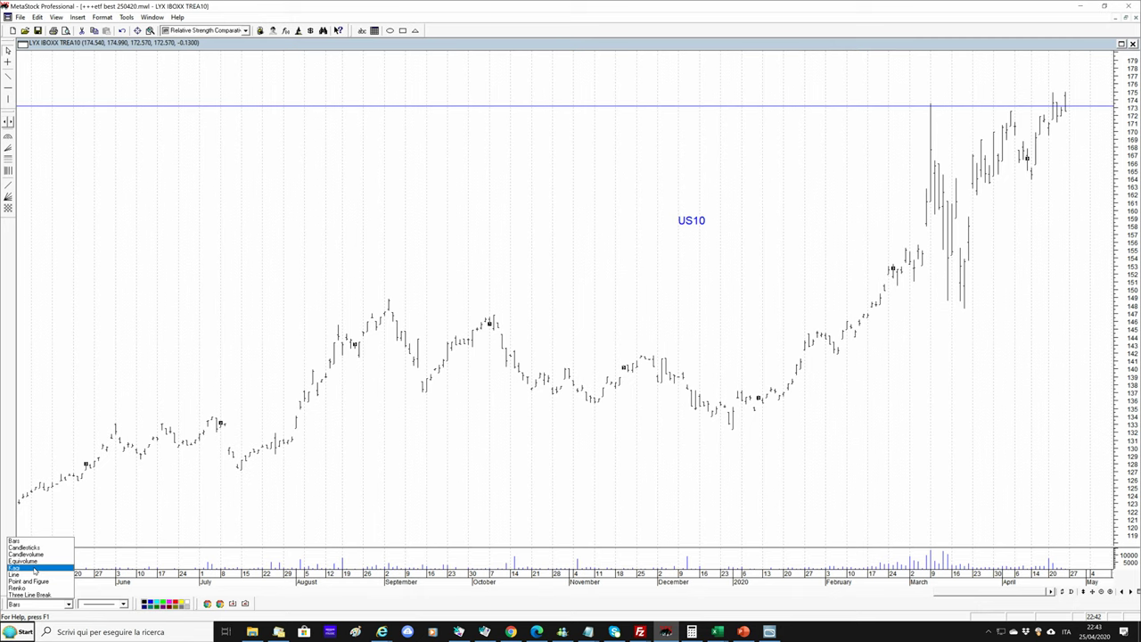
pyautogui.click(25, 547)
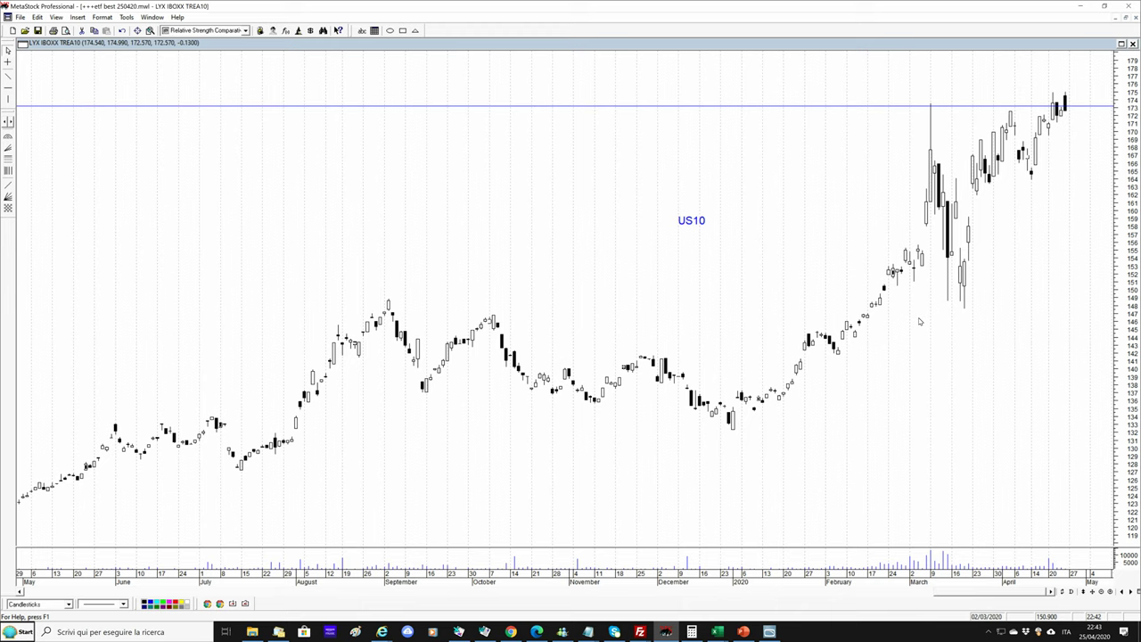
# Draw a falling trendline on the US10 chart from the last candle, about 173, down to about 157 in early May
pyautogui.click(1103, 592)
pyautogui.click(1103, 592)
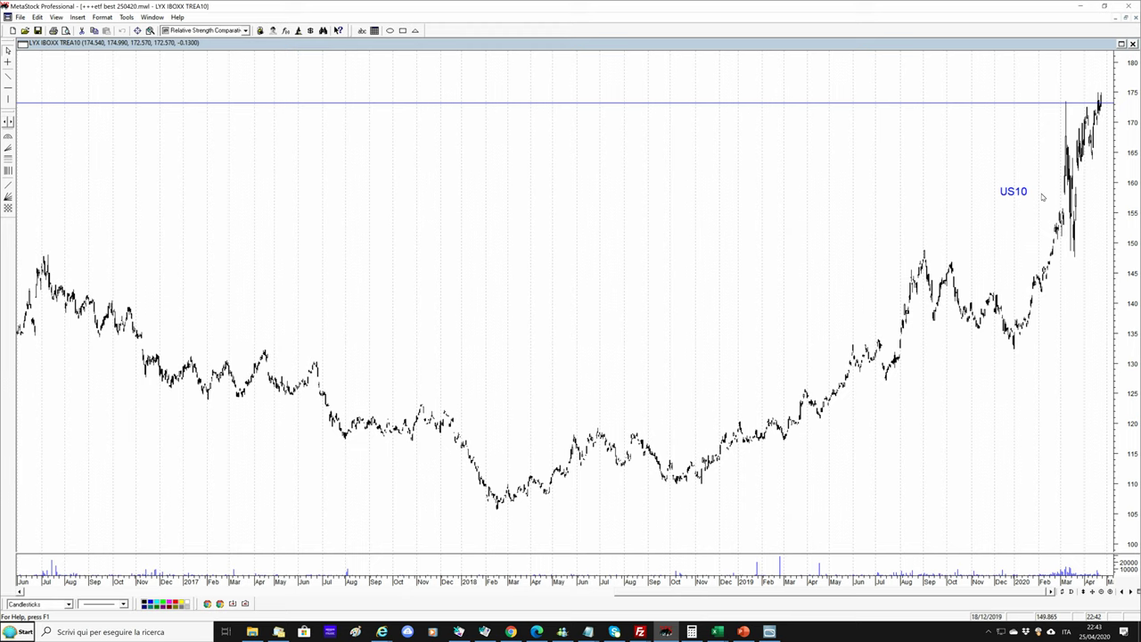
pyautogui.click(1111, 592)
pyautogui.click(1110, 593)
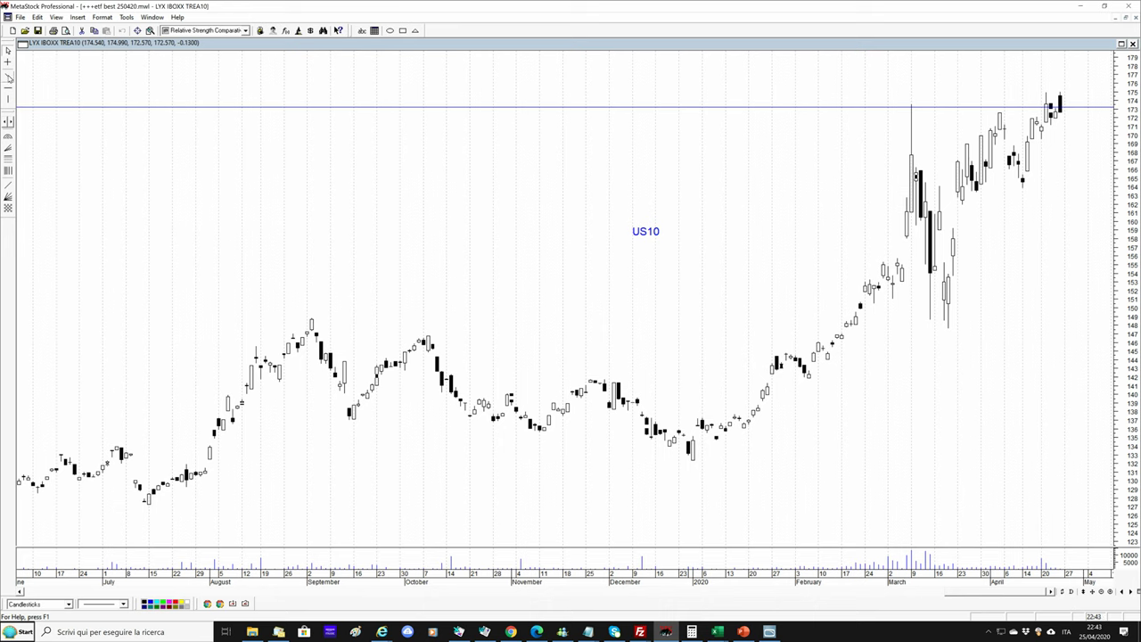
pyautogui.click(8, 78)
pyautogui.moveTo(1060, 108); pyautogui.dragTo(1106, 252)
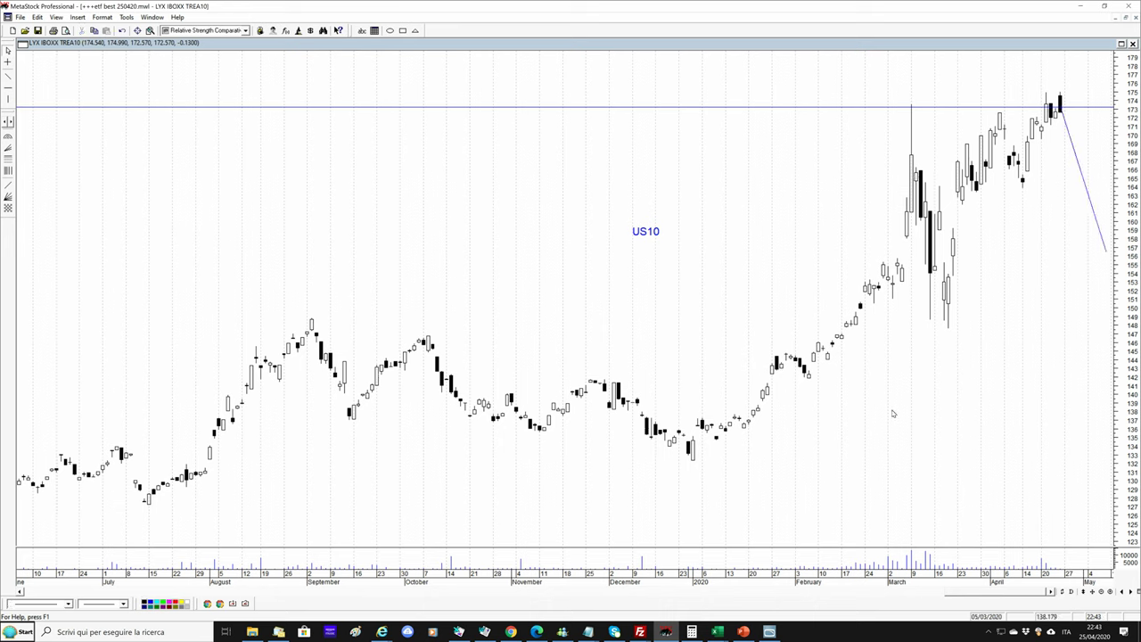
# Draw a second horizontal line on the US10 chart at about 159, move the US10 label above it and restore the tiled charts
pyautogui.click(8, 86)
pyautogui.click(680, 232)
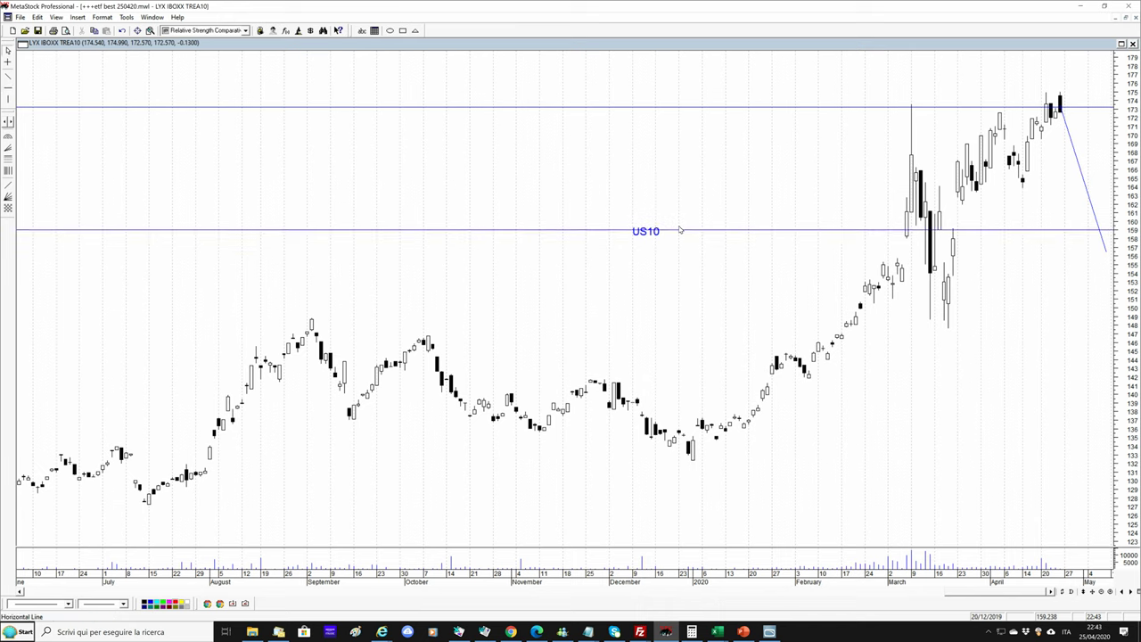
pyautogui.click(783, 182)
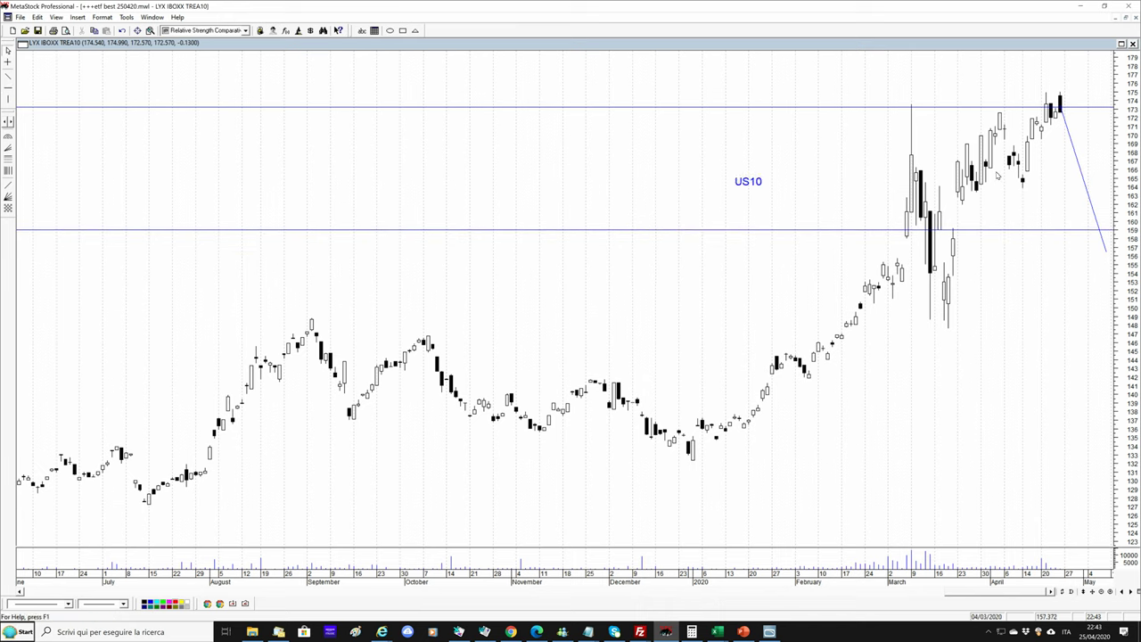
pyautogui.click(1129, 19)
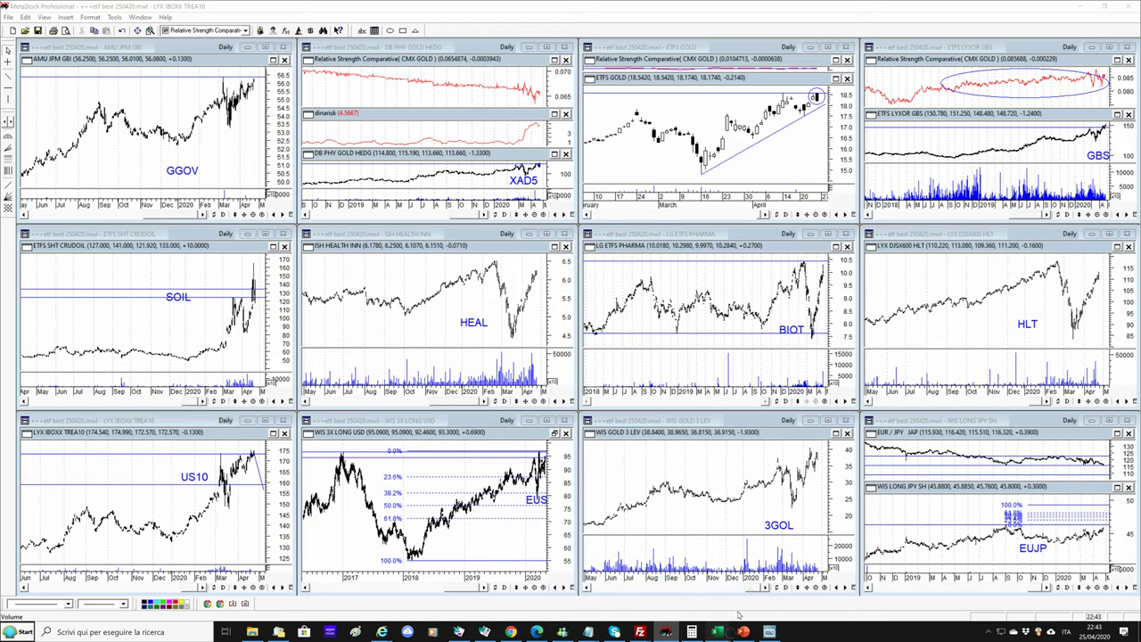
# Switch to Excel, examine the 3GOL - WIS GOLD 3 LEV row and its fund description, and return to MetaStock
pyautogui.hotkey('alt', 'Tab')
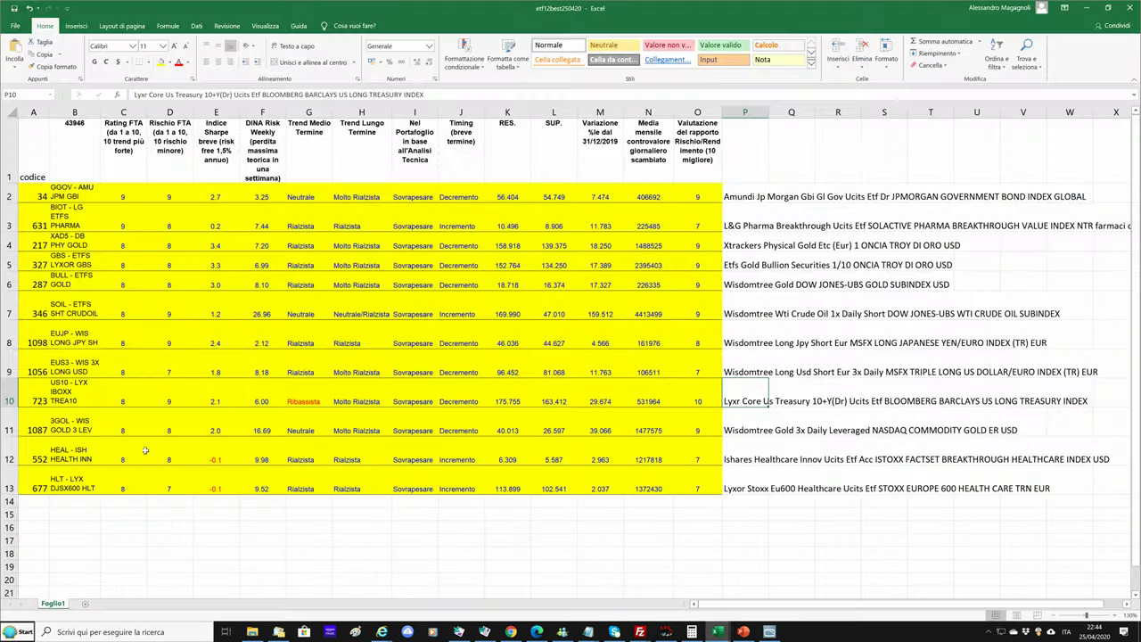
pyautogui.click(50, 425)
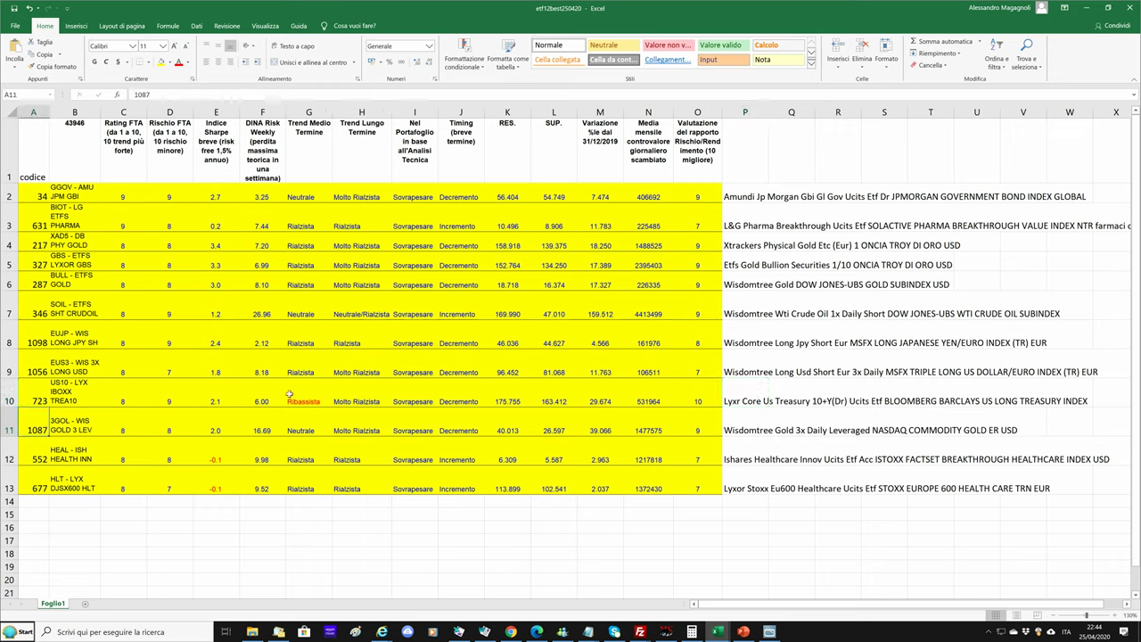
pyautogui.click(765, 430)
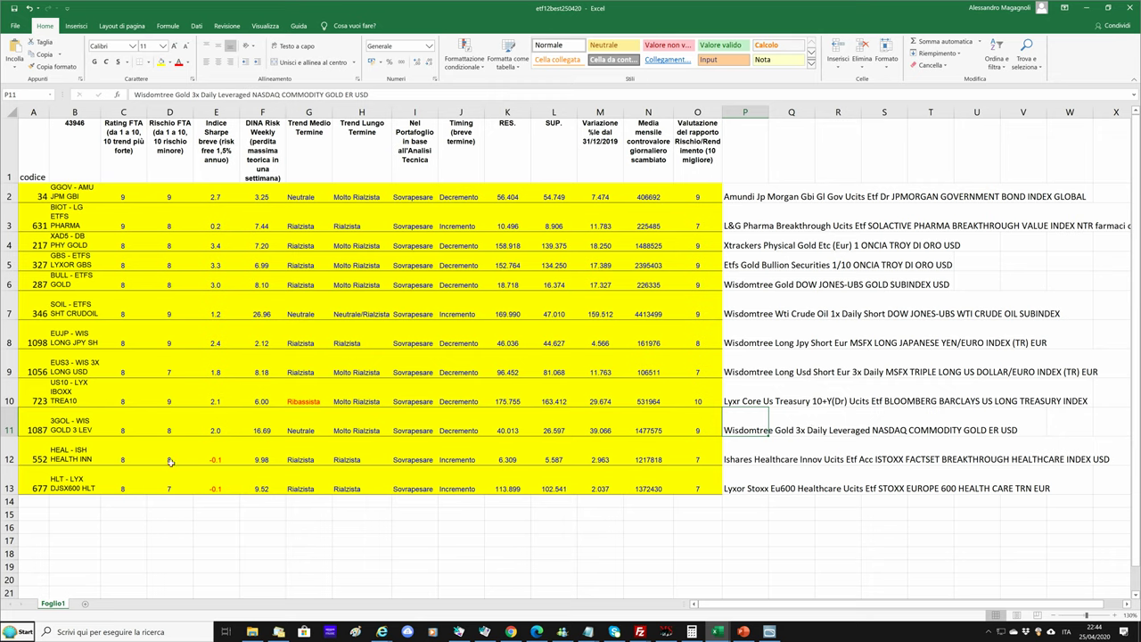
pyautogui.click(666, 632)
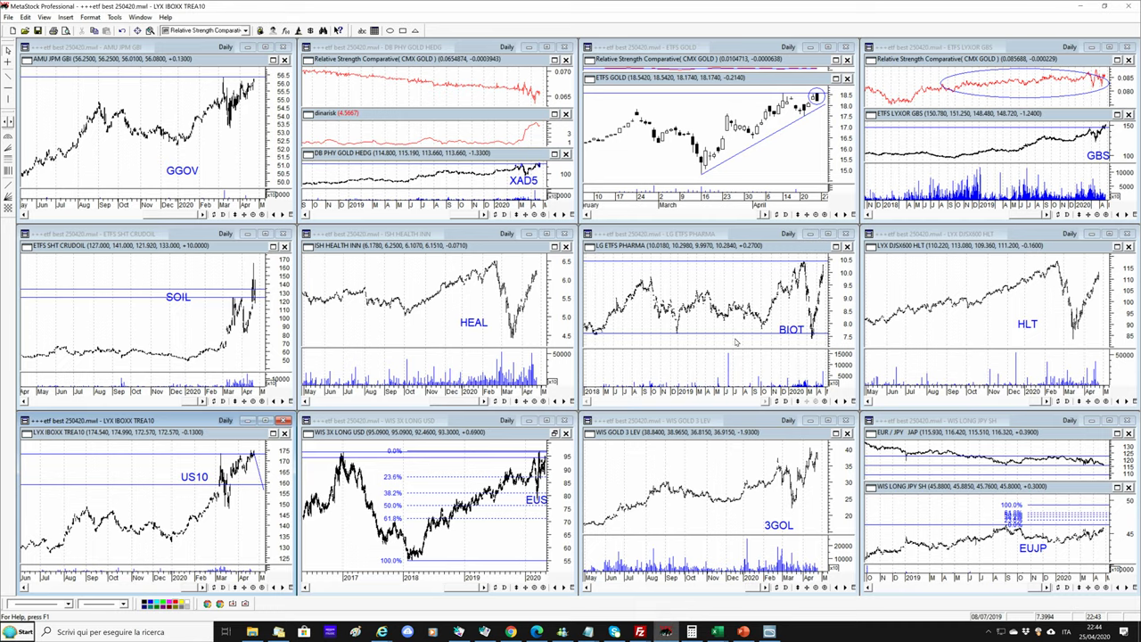
# Maximize the 3GOL chart and add a Relative Strength Comparative indicator against CMX GOLD above the price
pyautogui.click(828, 420)
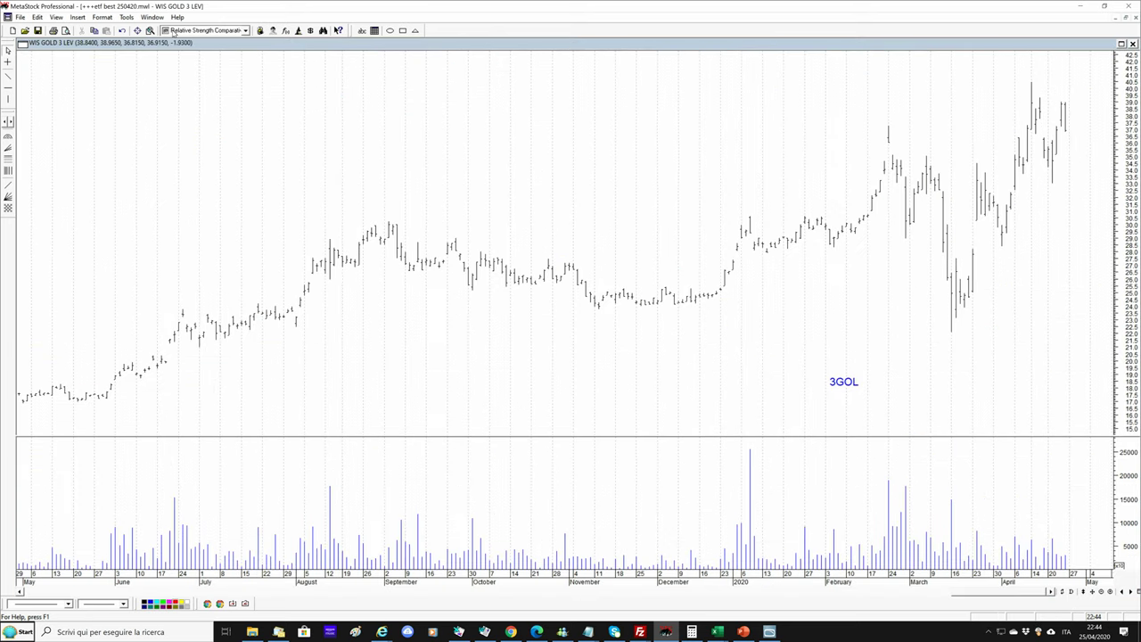
pyautogui.moveTo(173, 32); pyautogui.dragTo(484, 268)
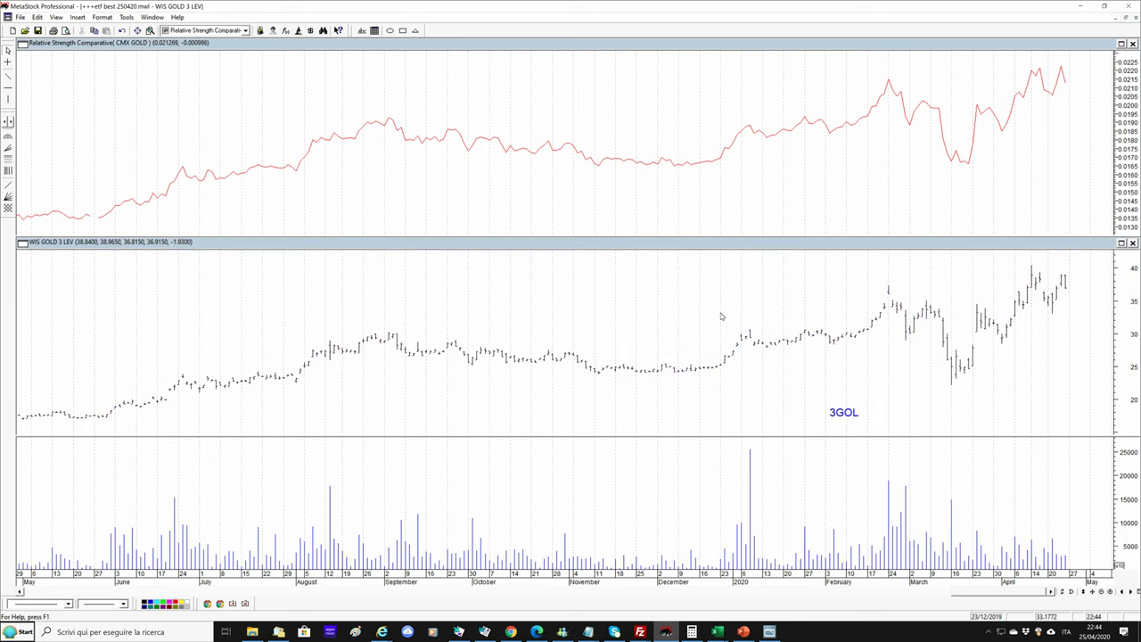
# Draw a rising trendline on the 3GOL chart from about 13.5 in late September 2018 to about 22 in early May 2020
pyautogui.click(1099, 591)
pyautogui.click(1099, 592)
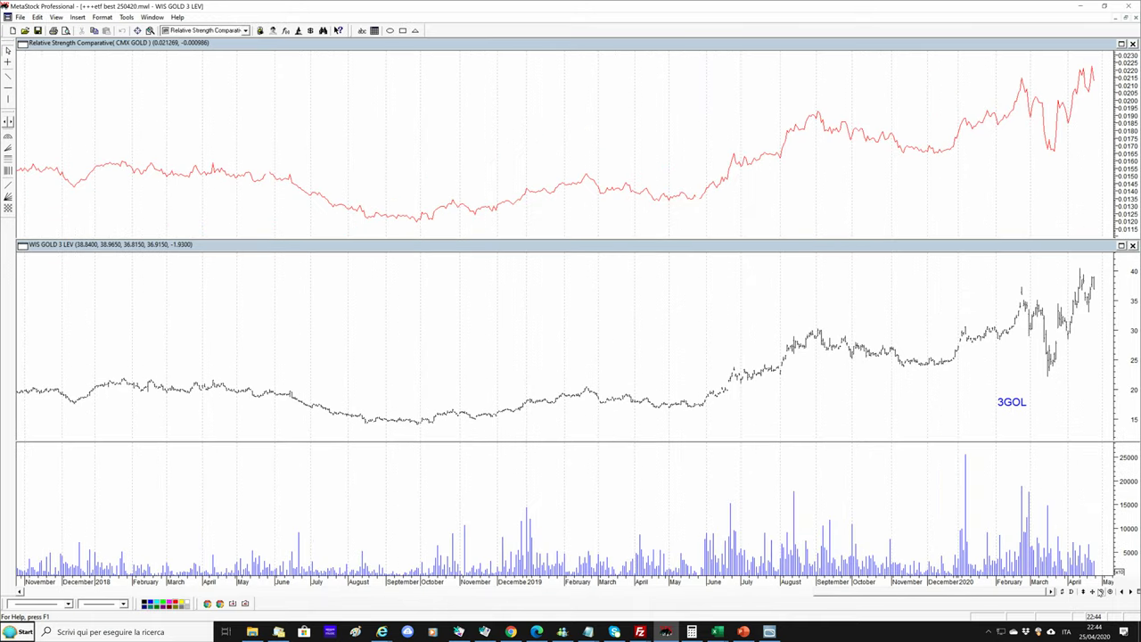
pyautogui.click(1098, 591)
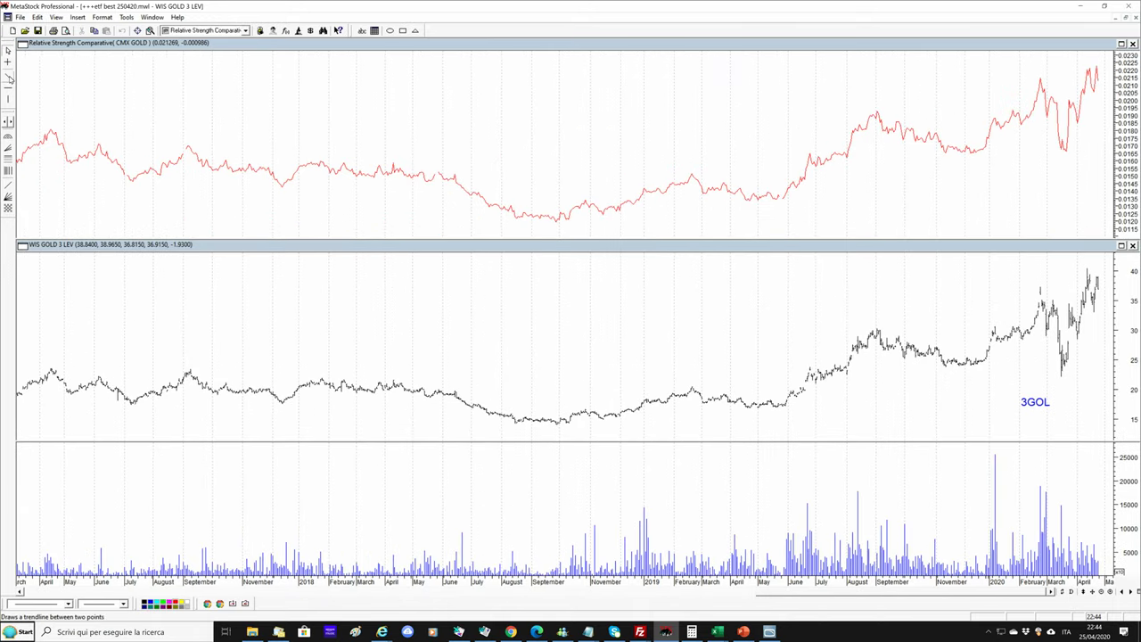
pyautogui.click(9, 79)
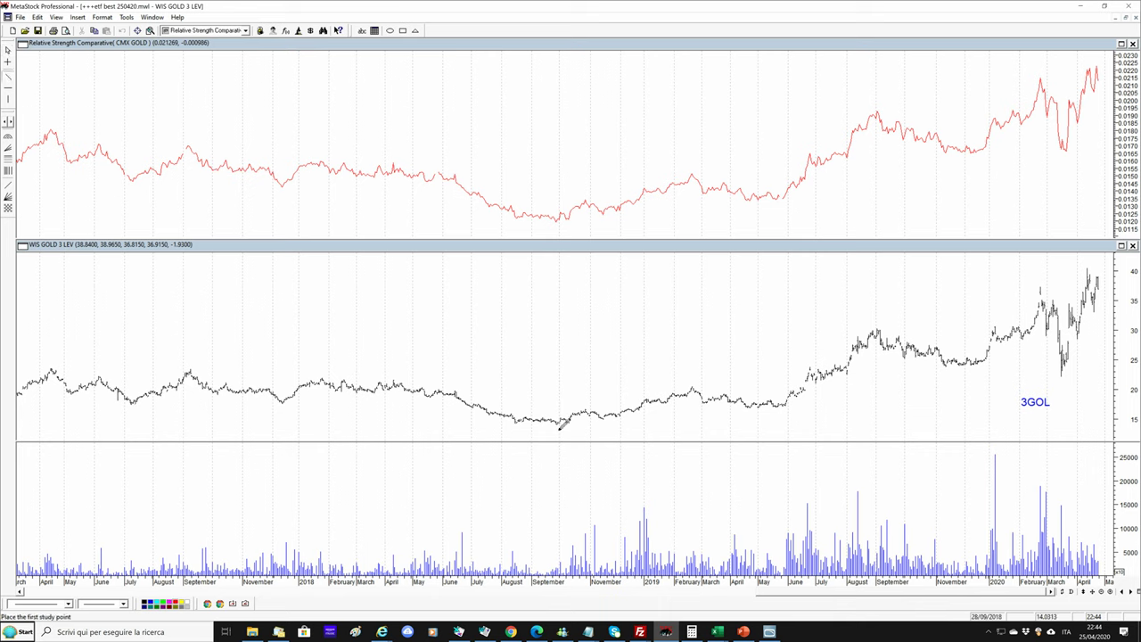
pyautogui.moveTo(562, 426); pyautogui.dragTo(1111, 378)
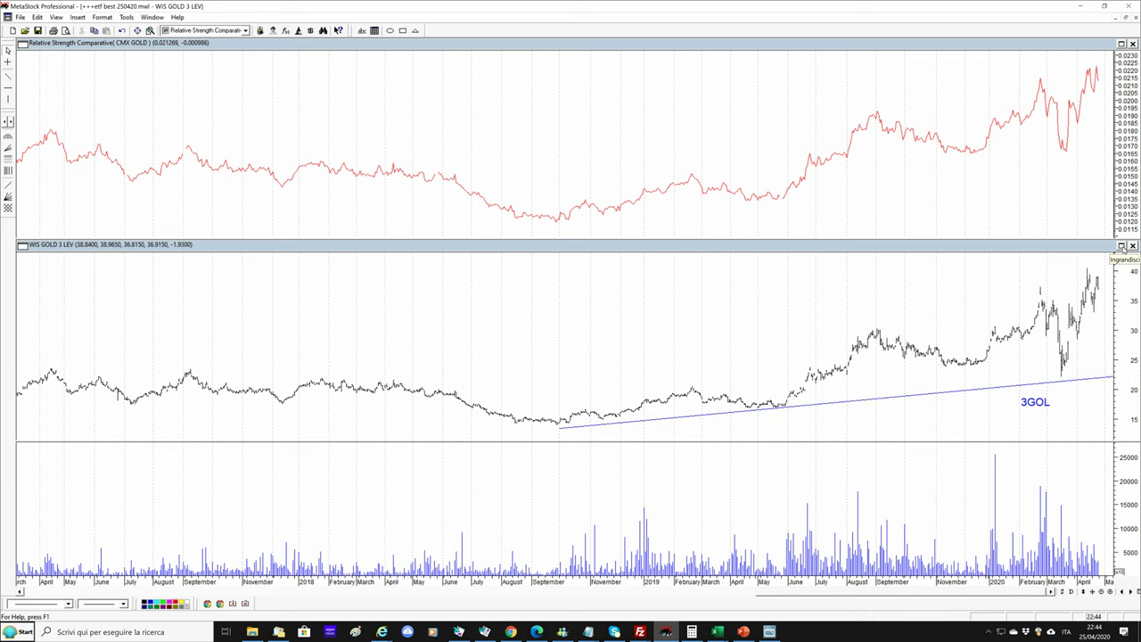
# Enlarge the 3GOL price pane to fill the chart window and display its prices as Candlesticks
pyautogui.click(1122, 246)
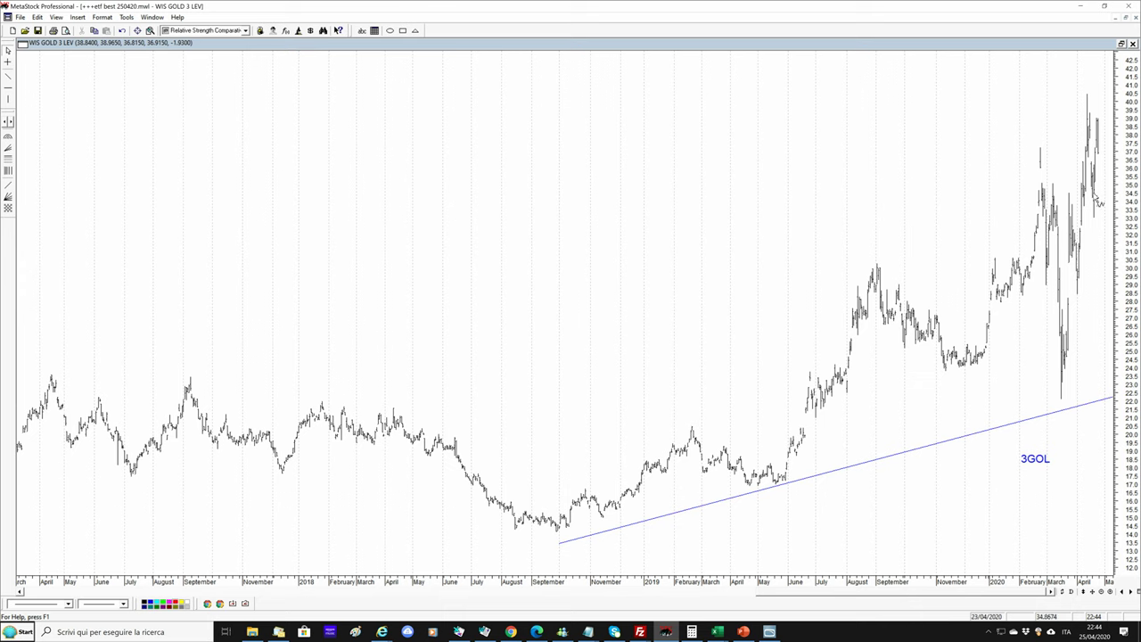
pyautogui.click(1099, 201)
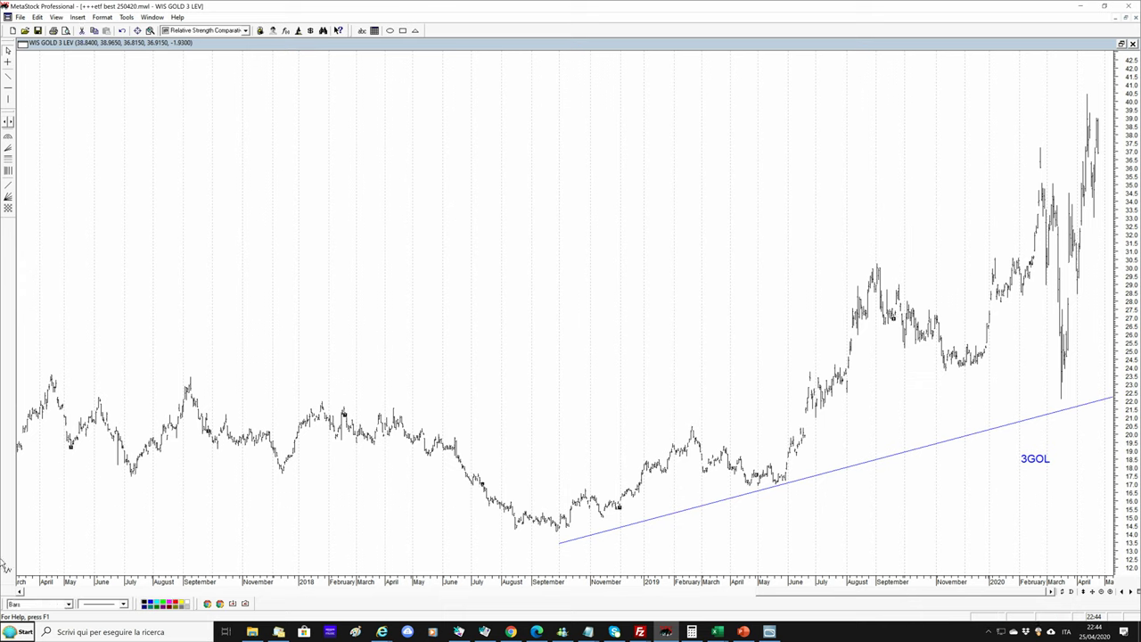
pyautogui.click(40, 603)
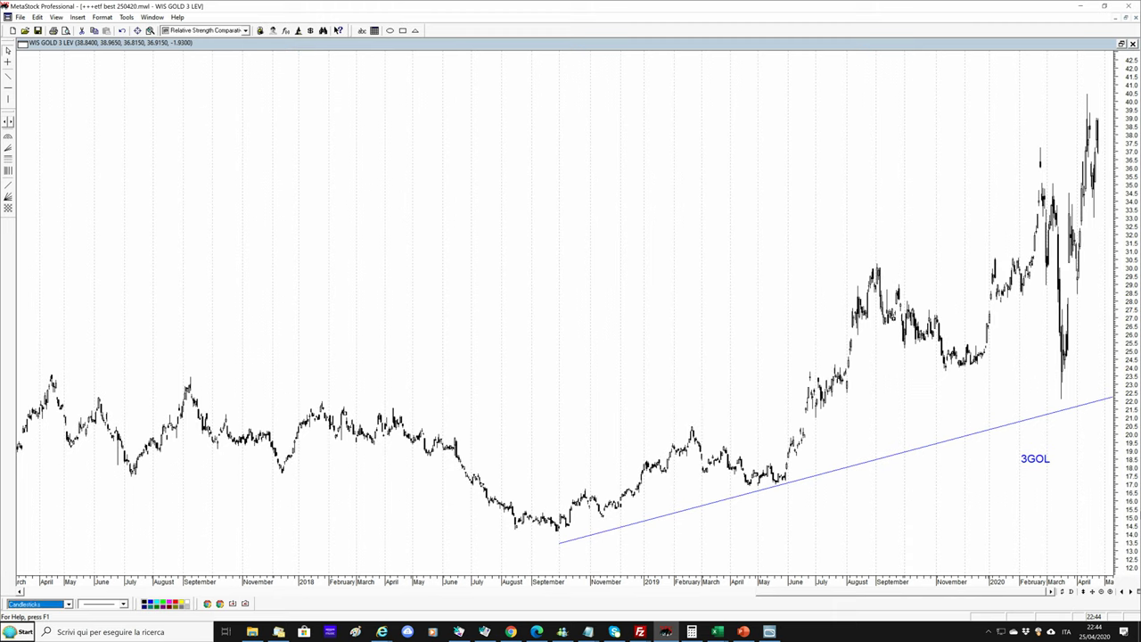
# Draw a horizontal line on the 3GOL chart at about 39.4, below the April high, and restore the tiled charts
pyautogui.click(1113, 592)
pyautogui.click(1113, 592)
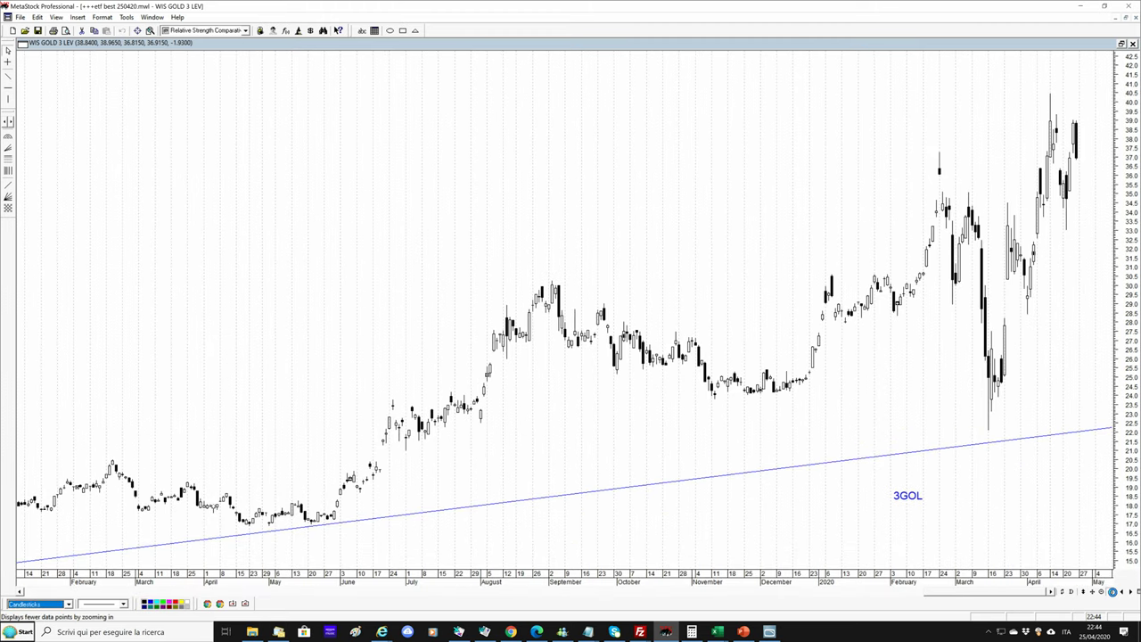
pyautogui.click(1113, 592)
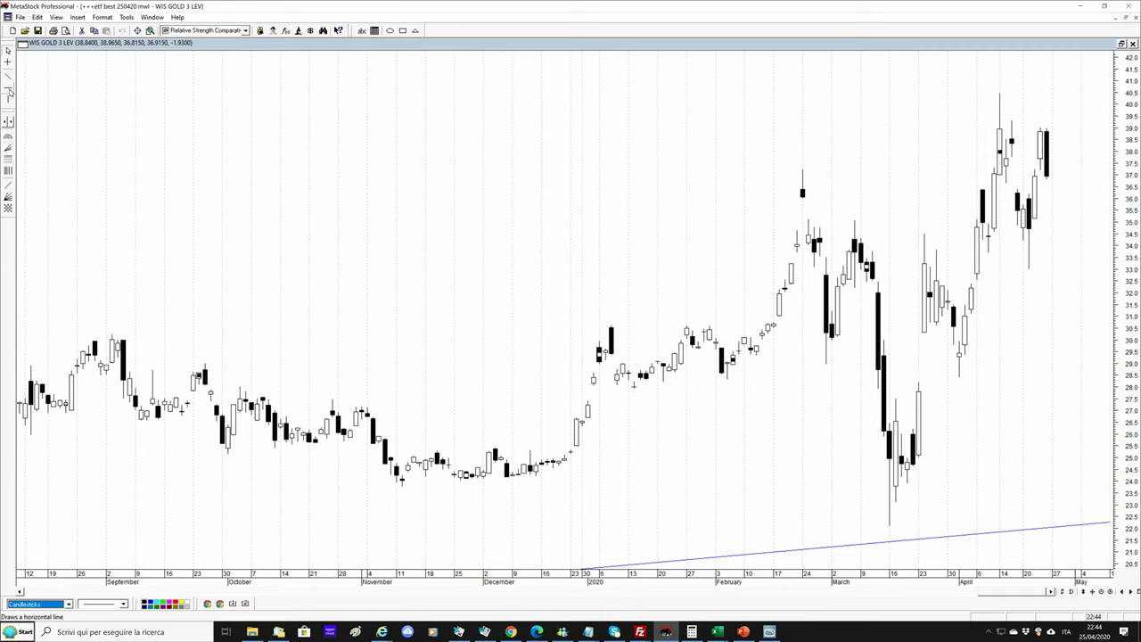
pyautogui.click(9, 91)
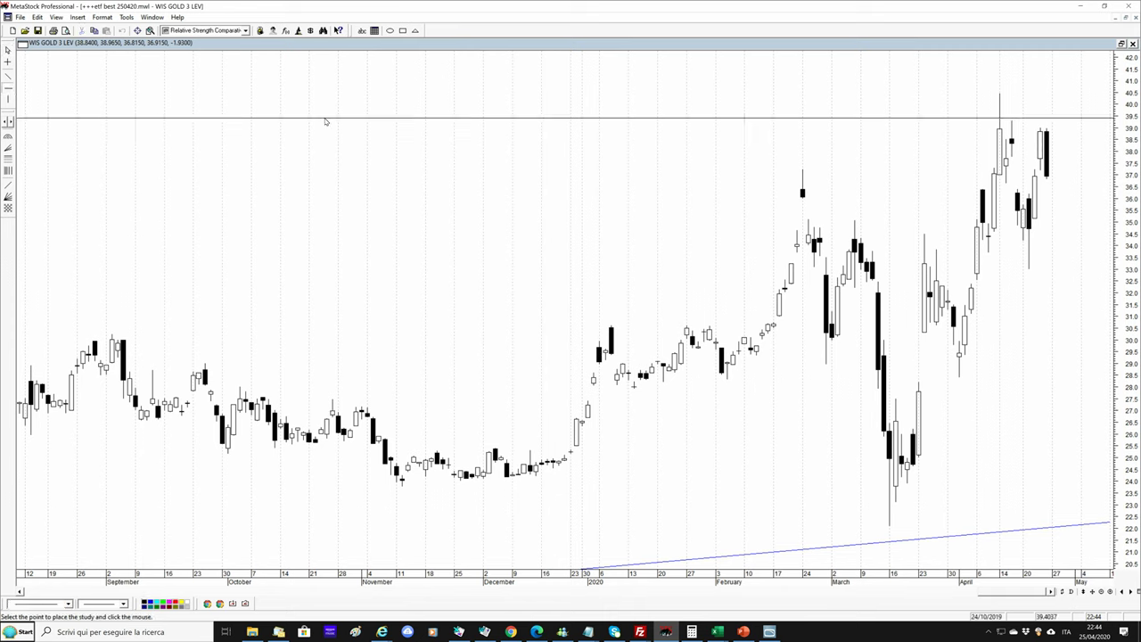
pyautogui.click(325, 119)
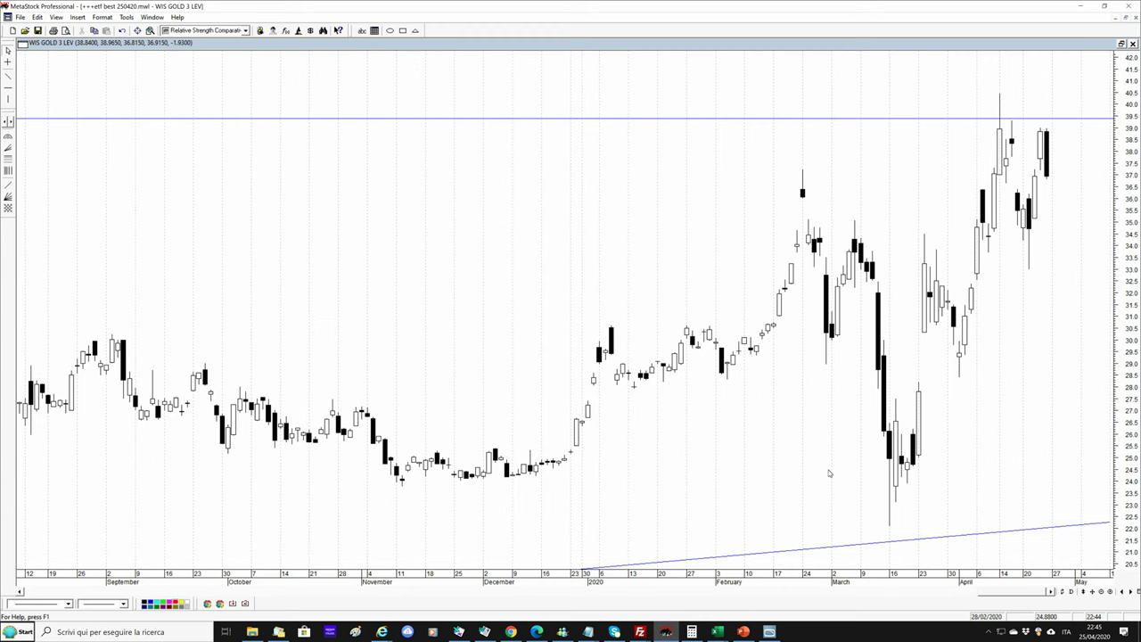
pyautogui.click(1102, 592)
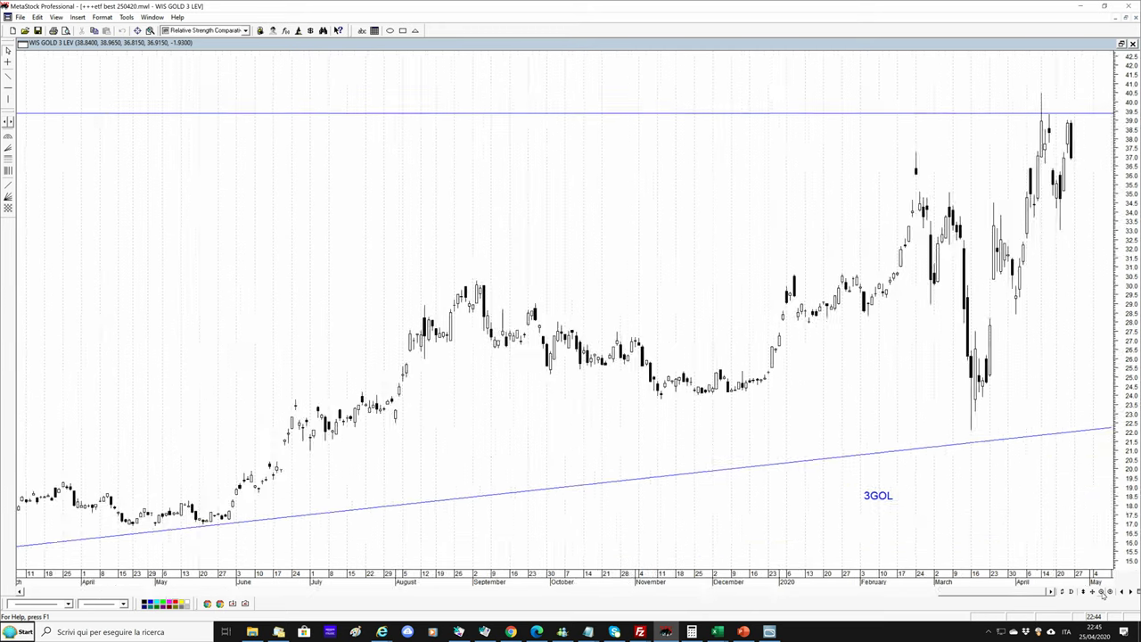
pyautogui.click(1103, 592)
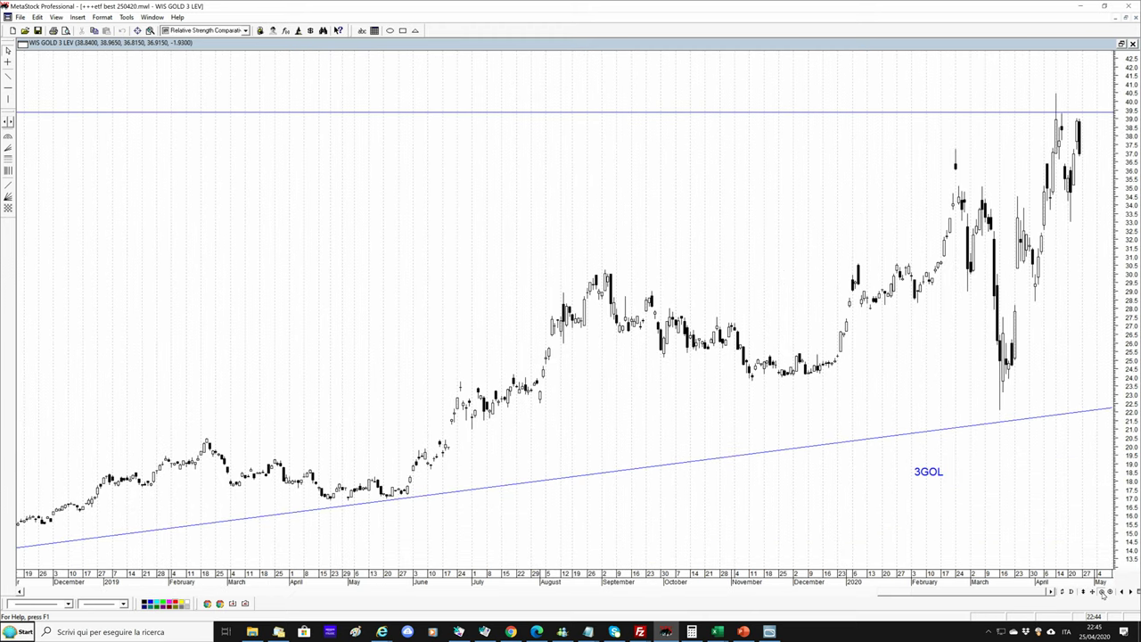
pyautogui.click(1102, 592)
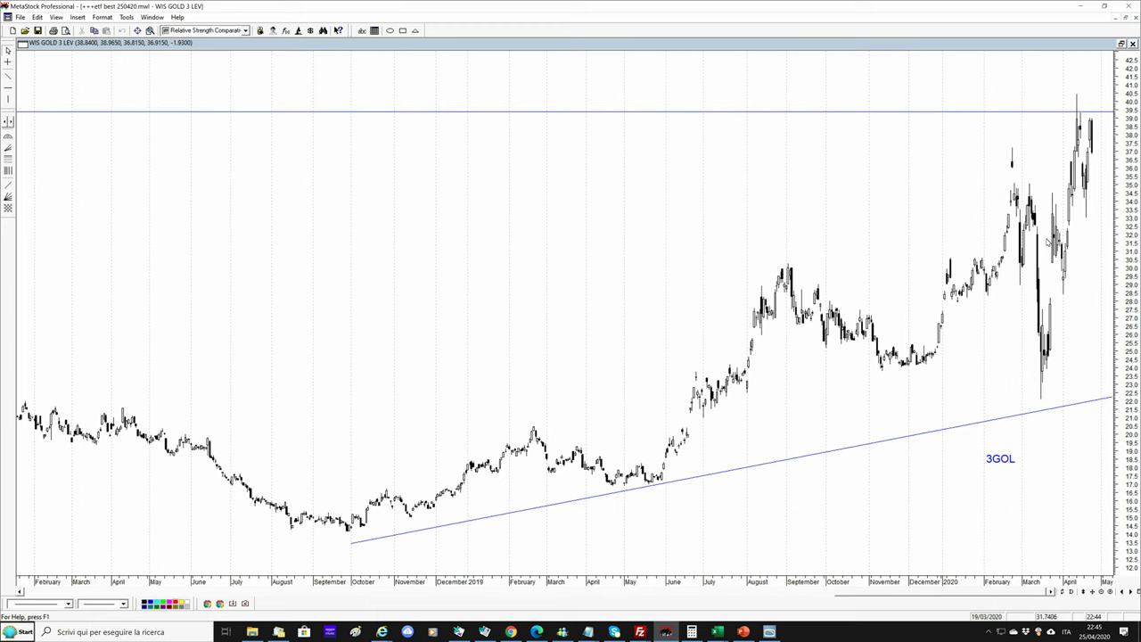
pyautogui.click(1122, 17)
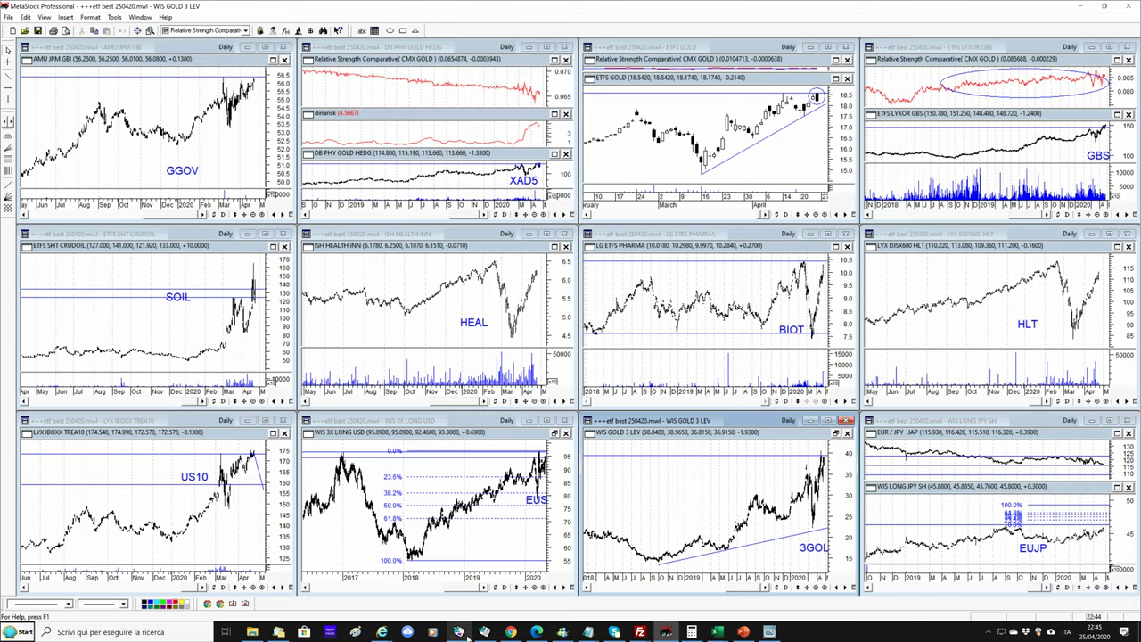
# Switch to Excel, examine the fund descriptions of HEAL - ISH HEALTH INN and HLT - LYX DJSX600 HLT, and return to MetaStock
pyautogui.moveTo(743, 635)
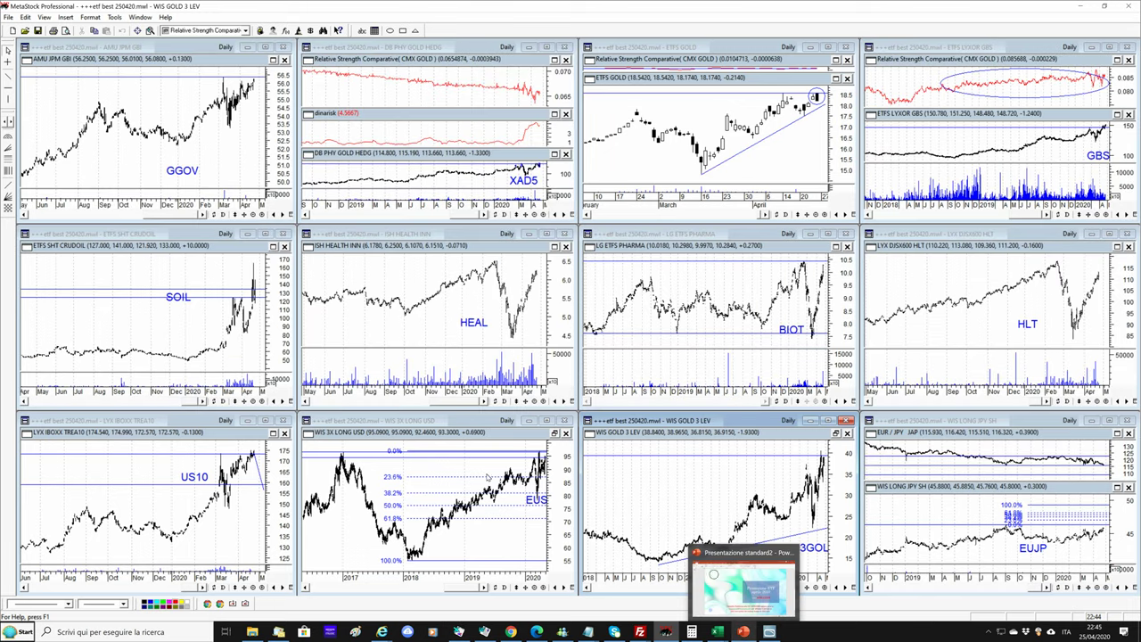
pyautogui.click(717, 632)
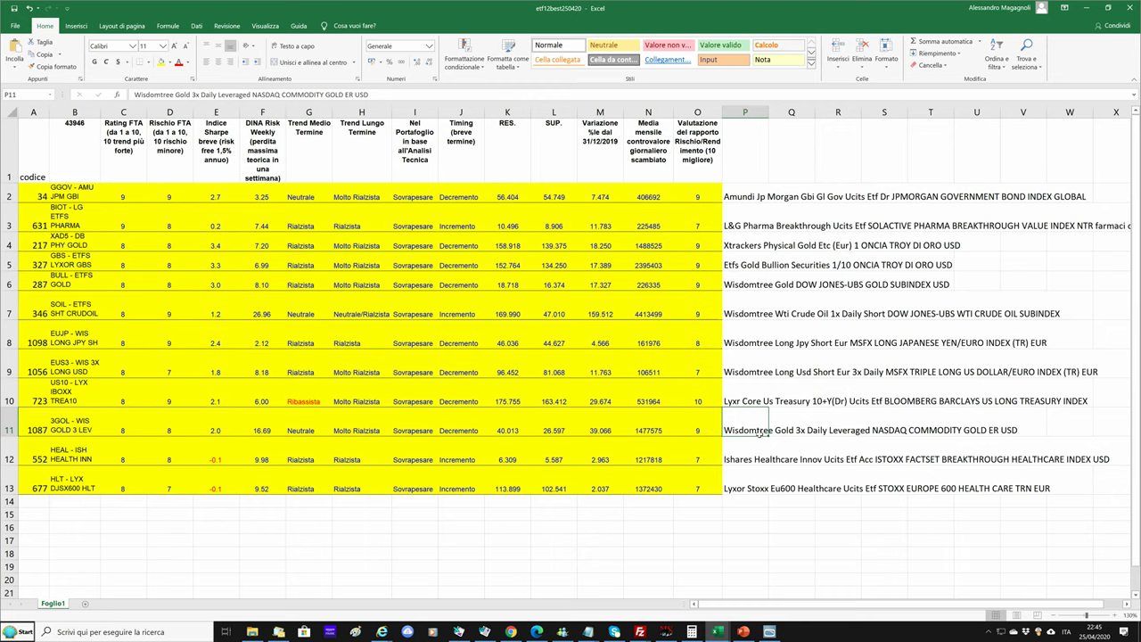
pyautogui.click(753, 450)
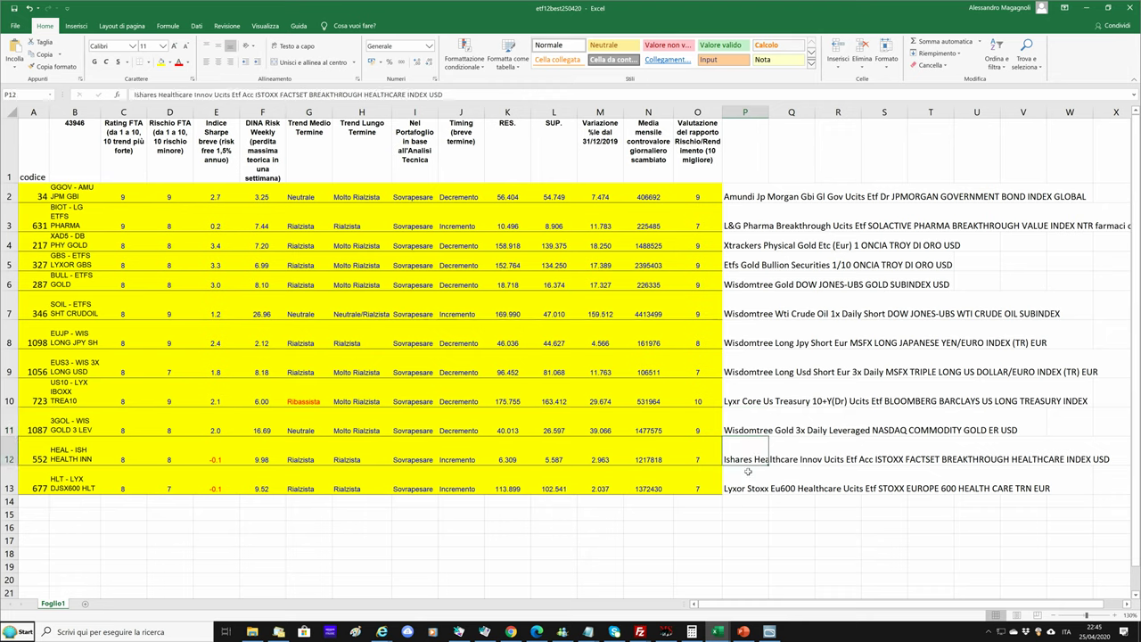
pyautogui.press('Down')
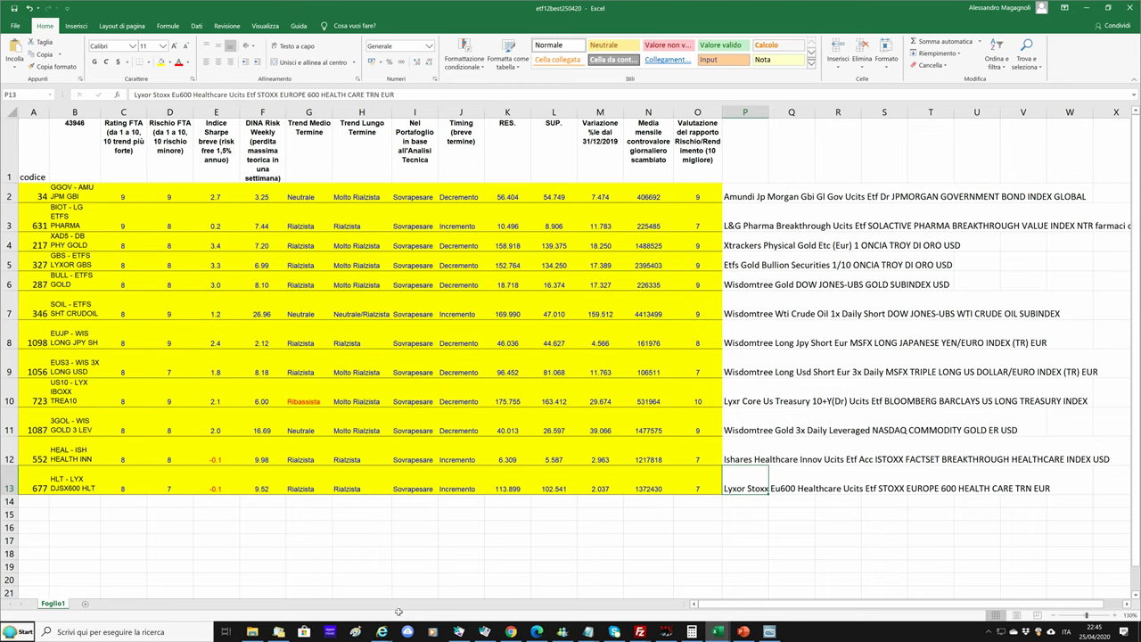
pyautogui.click(666, 631)
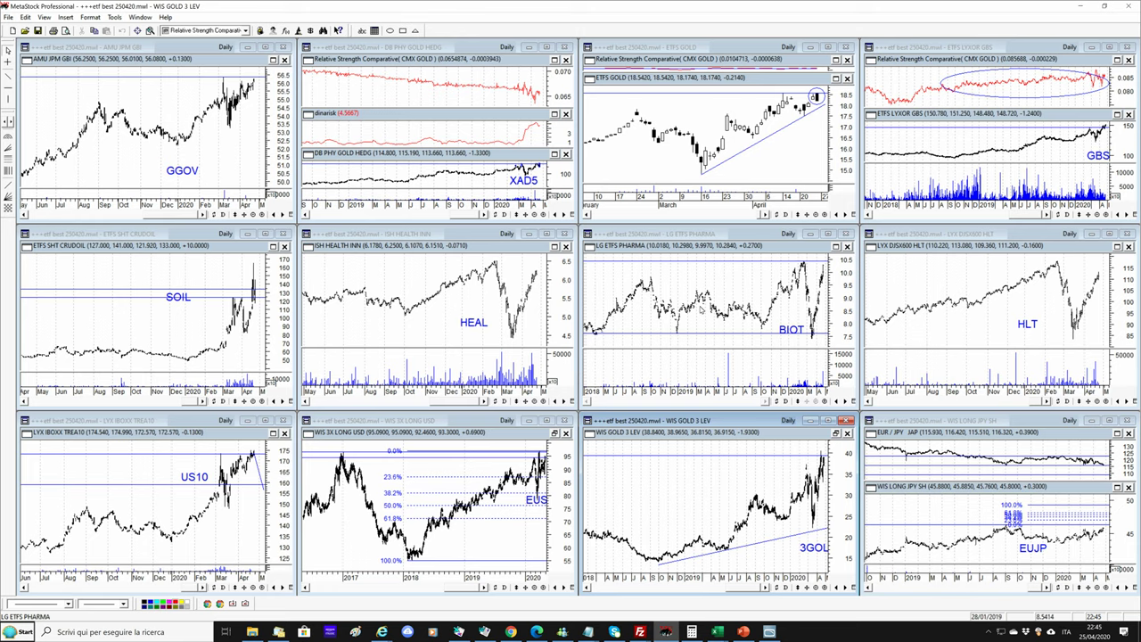
# Maximize the HLT chart and change its price style from bars to candlesticks
pyautogui.click(1109, 234)
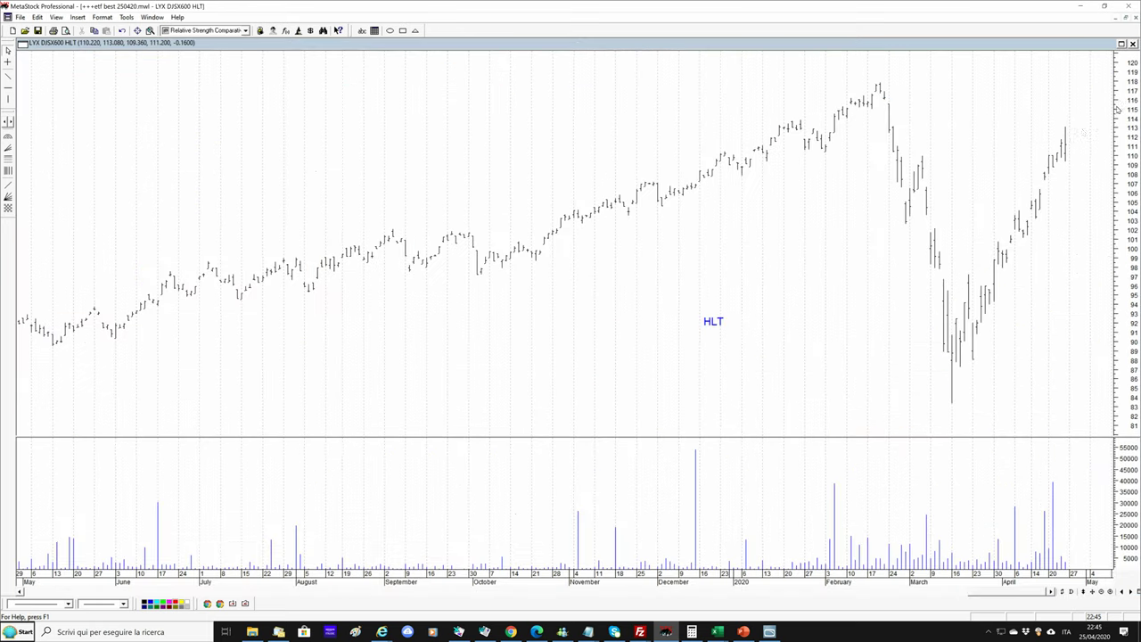
pyautogui.click(1065, 140)
pyautogui.click(39, 604)
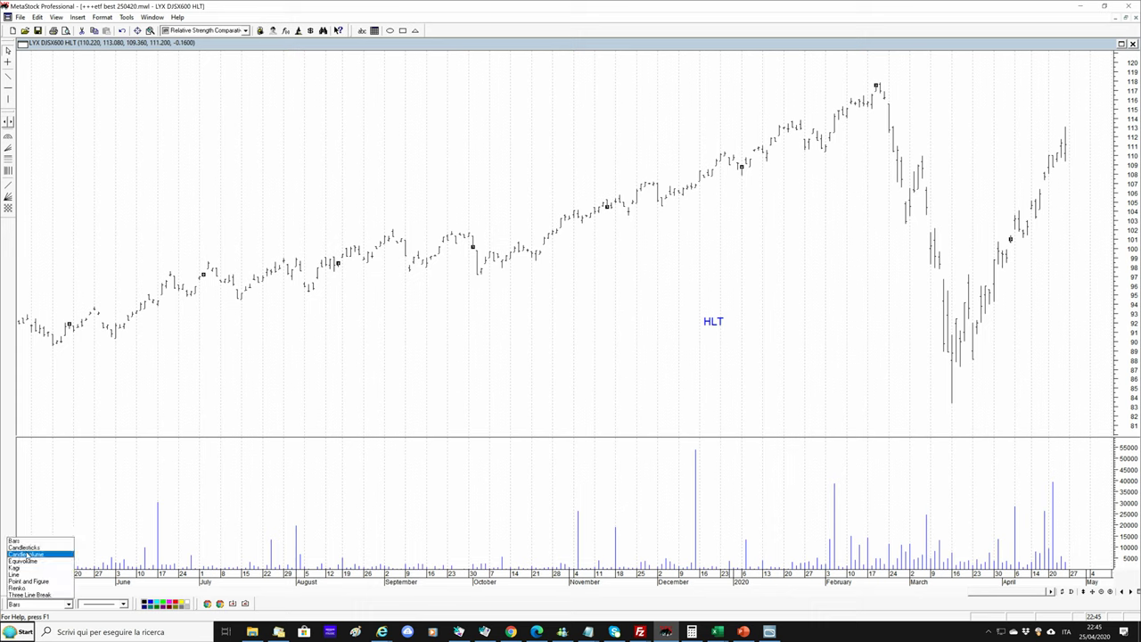
pyautogui.click(34, 605)
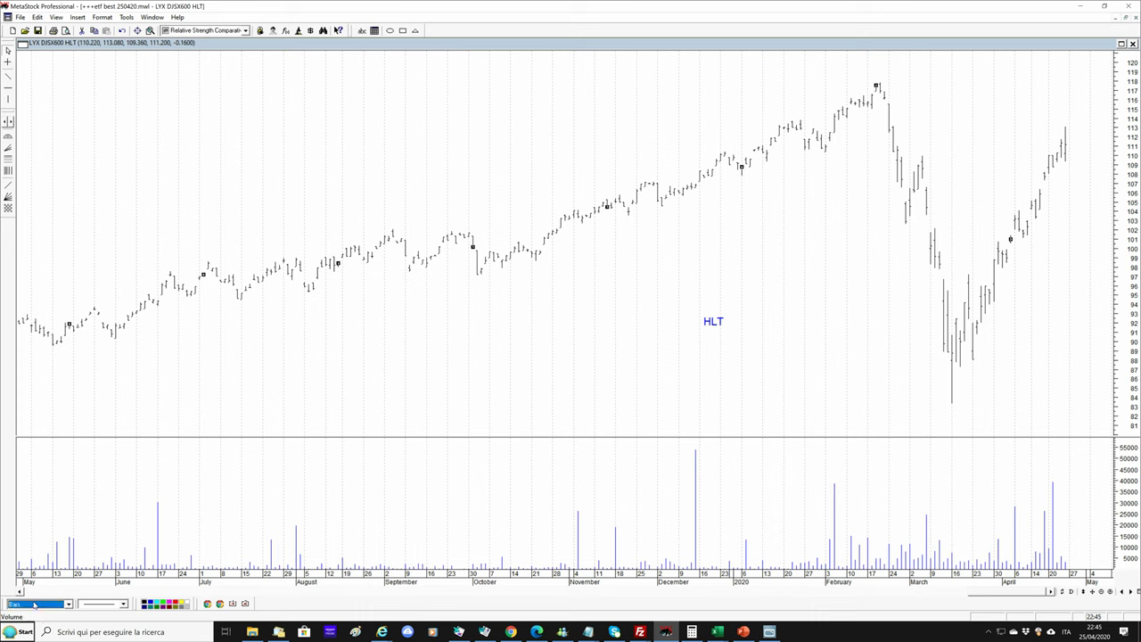
pyautogui.click(34, 604)
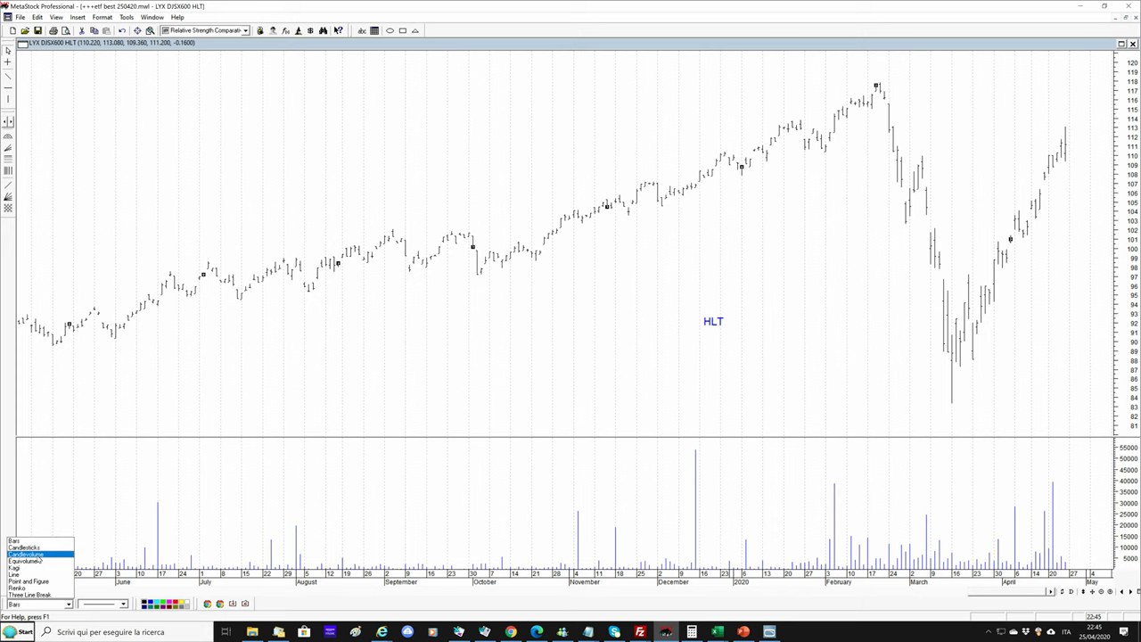
pyautogui.click(35, 555)
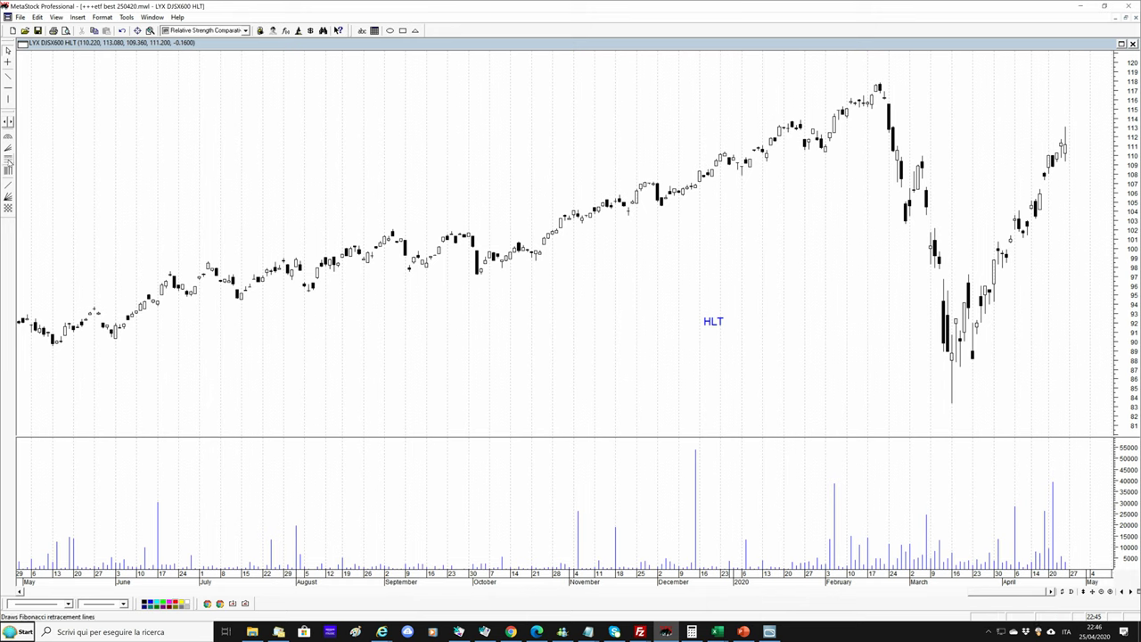
# Draw a Fibonacci retracement on the HLT chart from the February high, about 118, to the March low, about 83, including a 78.6% line
pyautogui.click(8, 159)
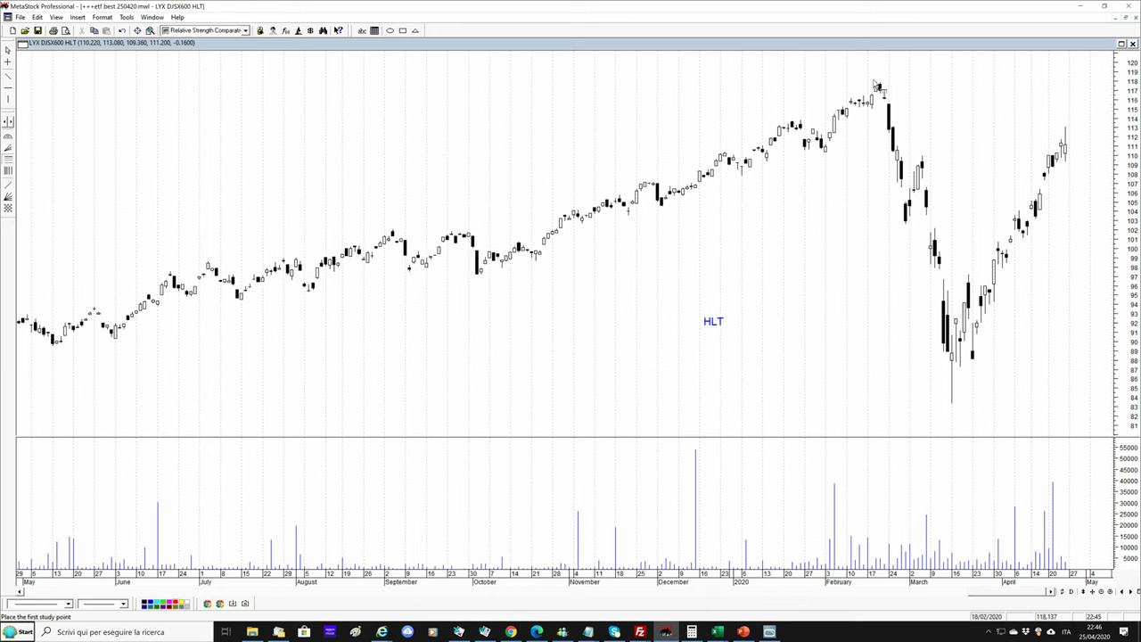
pyautogui.moveTo(874, 83)
pyautogui.mouseDown()
pyautogui.moveTo(1006, 346)
pyautogui.moveTo(1017, 403)
pyautogui.moveTo(1006, 397)
pyautogui.mouseUp()
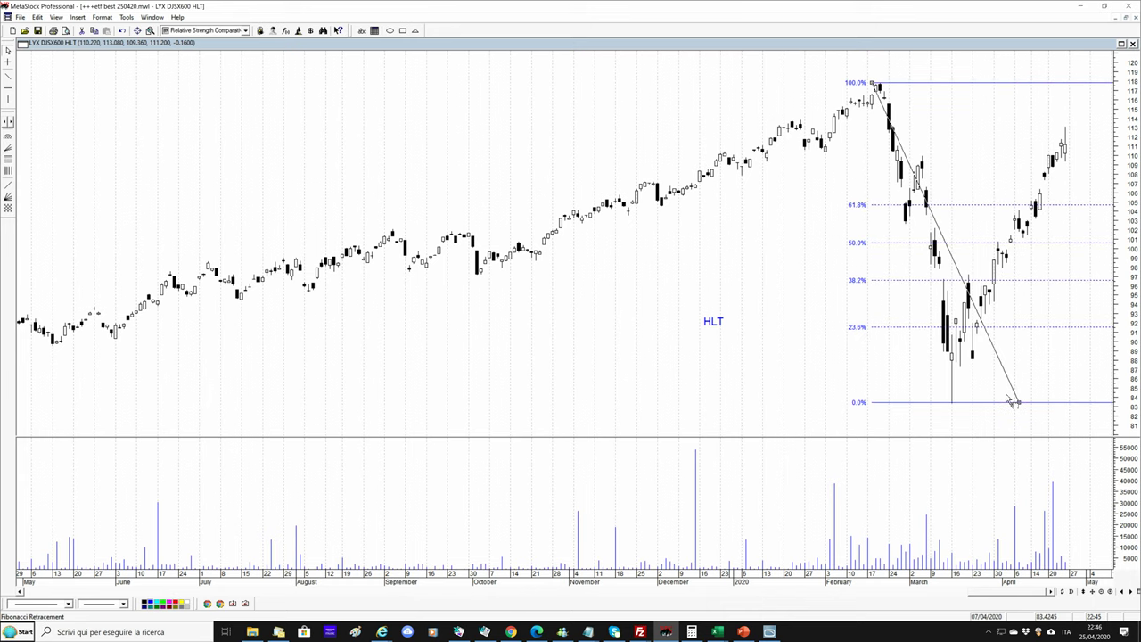
pyautogui.doubleClick(1009, 401)
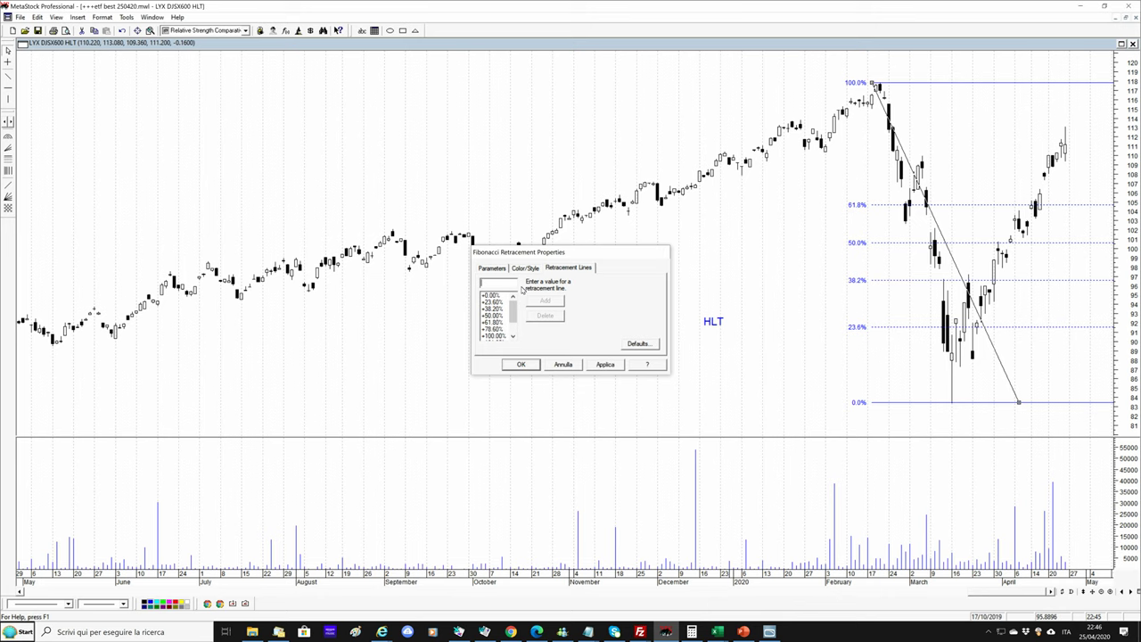
pyautogui.press('Return')
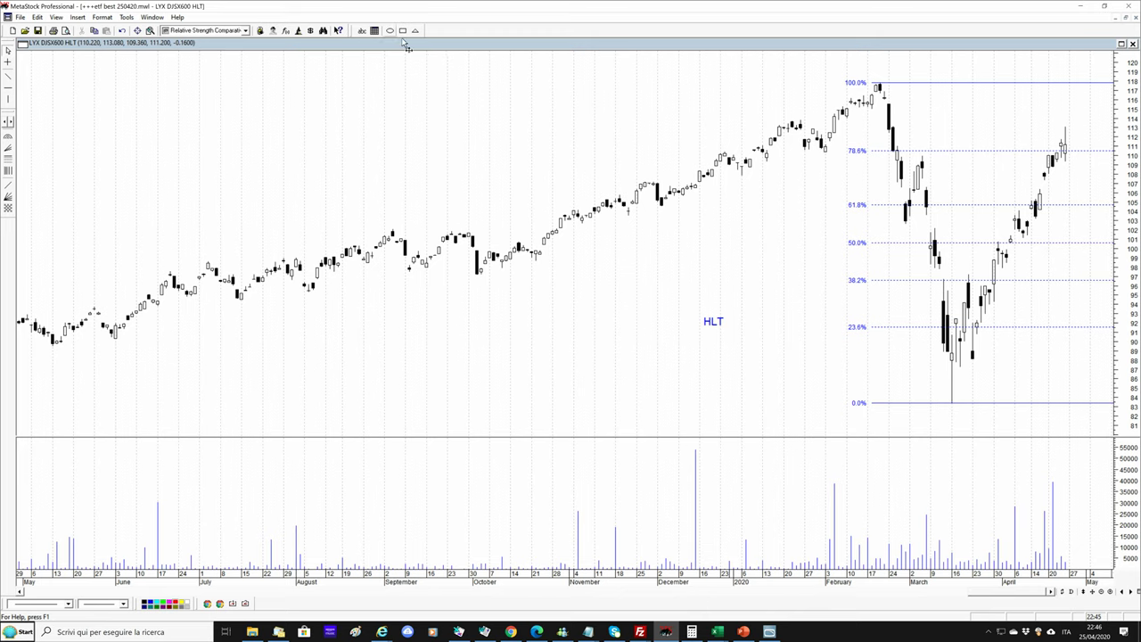
# Examine the latest HLT candles against the 78.6% retracement level and the February high, and restore the tiled charts
pyautogui.click(1111, 592)
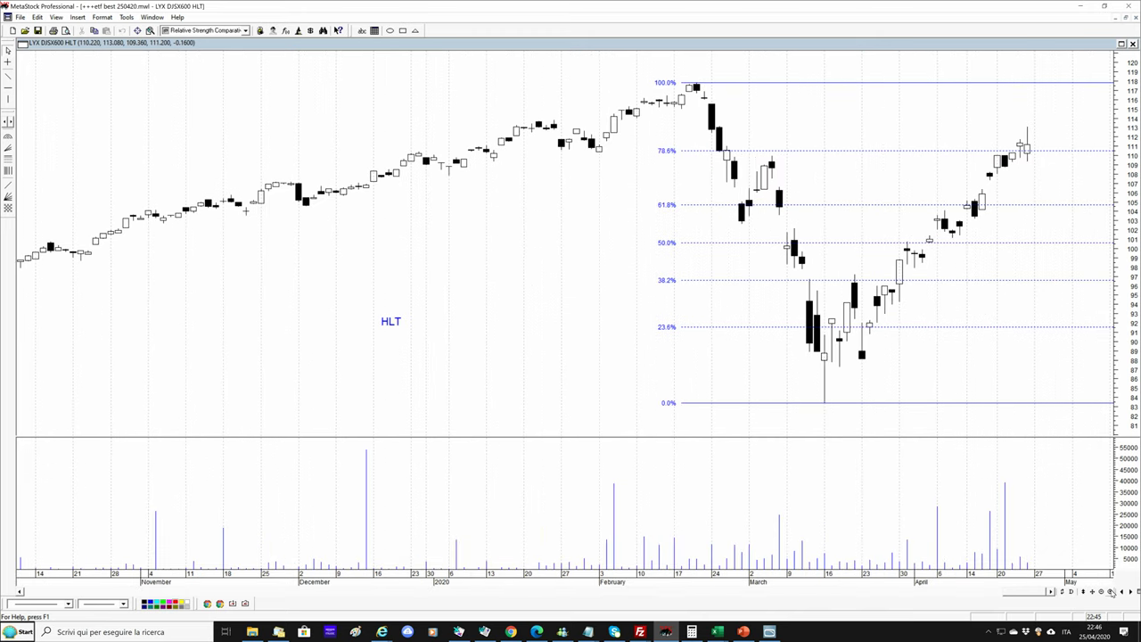
pyautogui.click(1012, 144)
pyautogui.moveTo(1035, 174); pyautogui.dragTo(1029, 167)
pyautogui.moveTo(1028, 168)
pyautogui.moveTo(699, 89)
pyautogui.click(1122, 43)
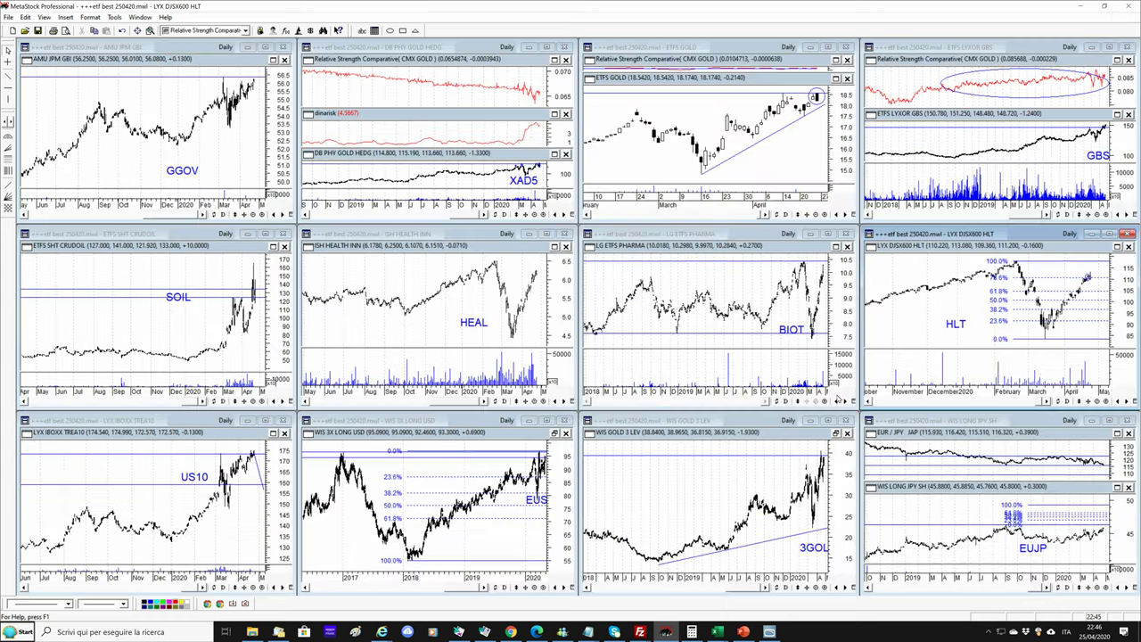